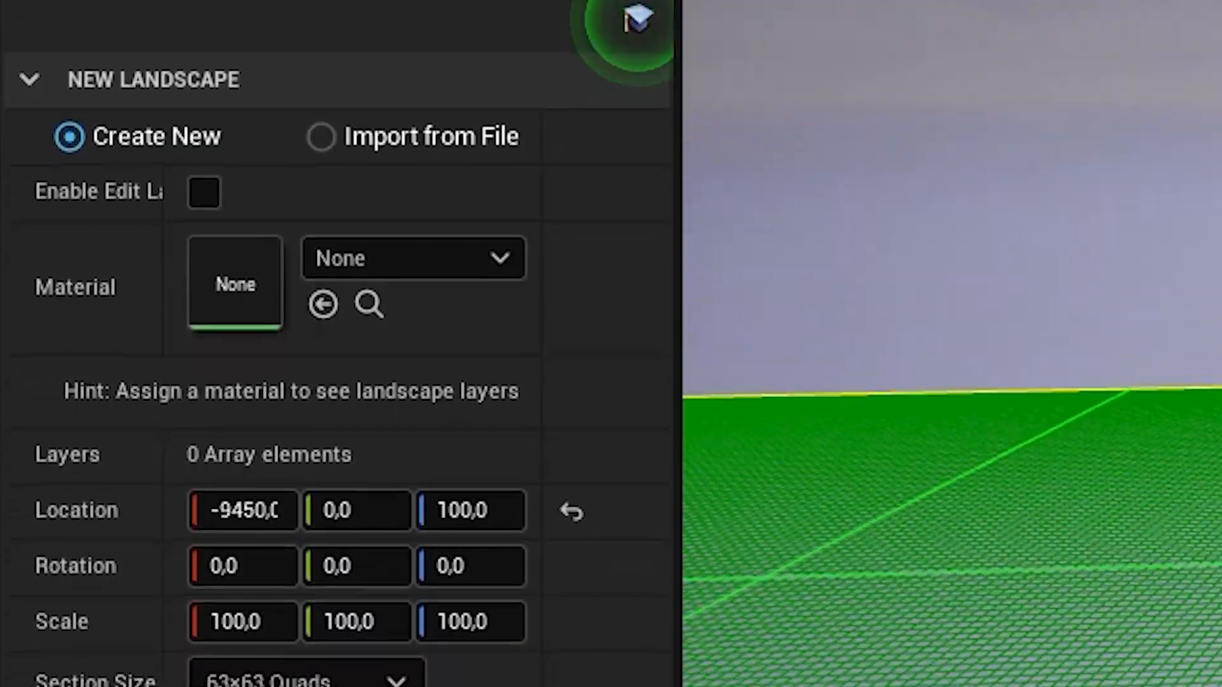
- Review the material choices for the new landscape and try section size 7×7 Quads before restoring 63×63 Quads
{"action": "left_click", "coordinate": [414, 258]}
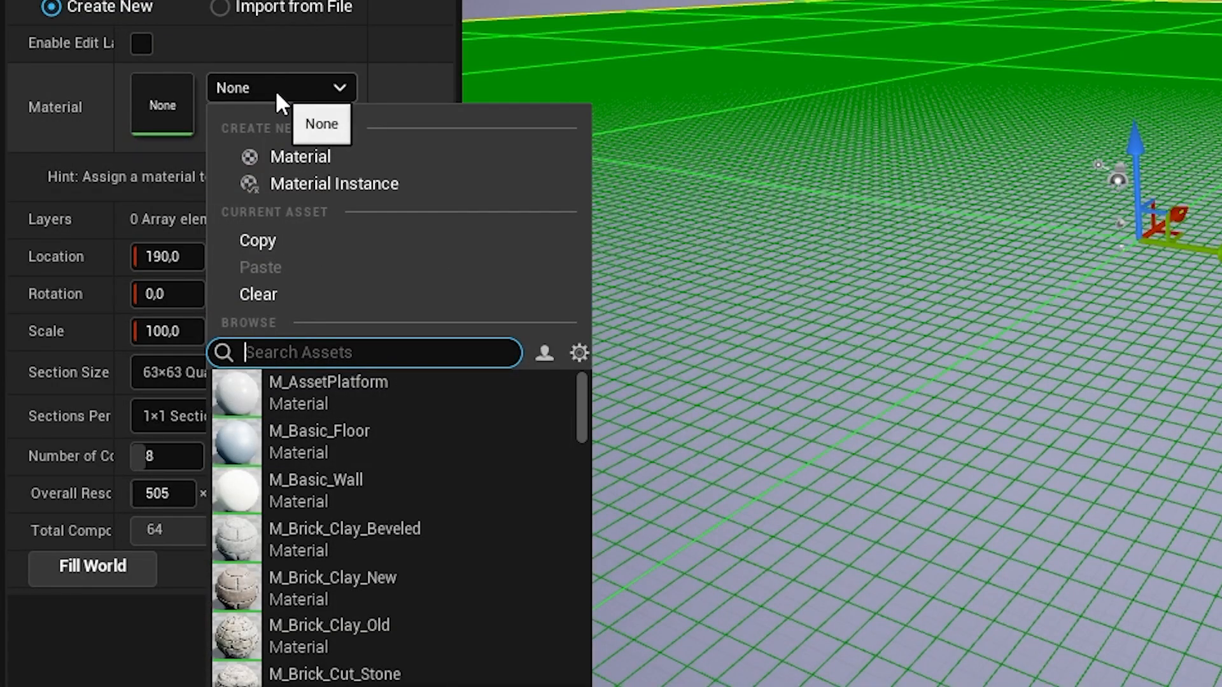
{"action": "left_click", "coordinate": [276, 94]}
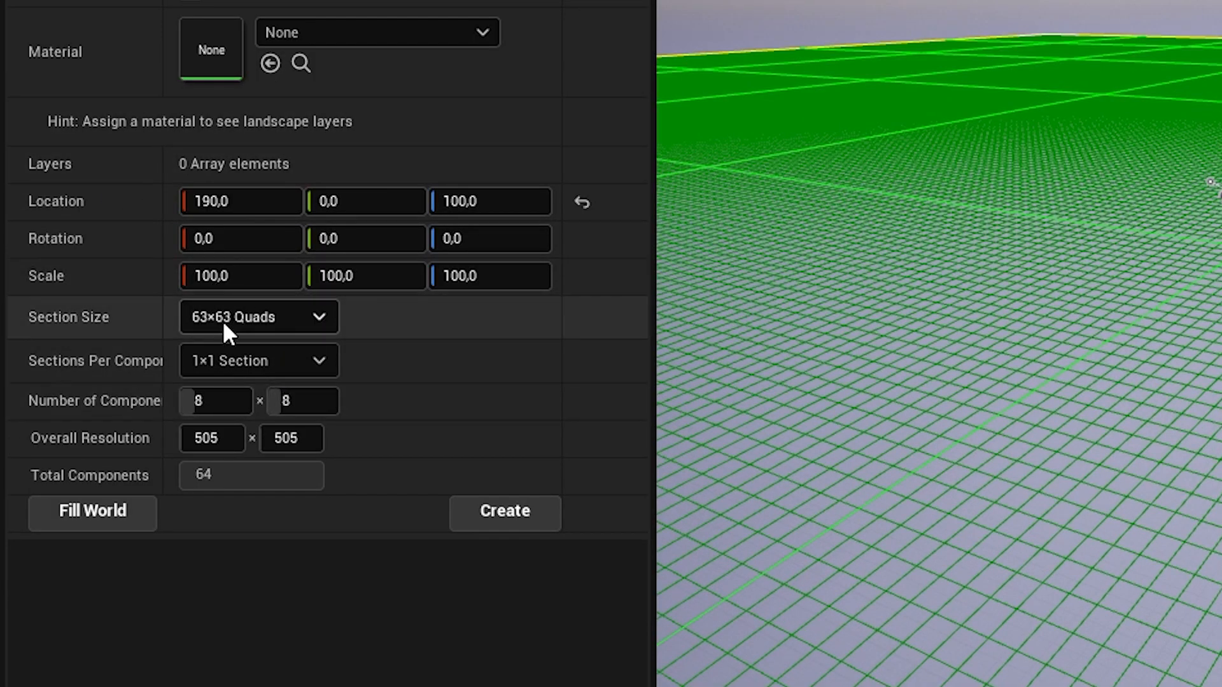
{"action": "left_click", "coordinate": [222, 319]}
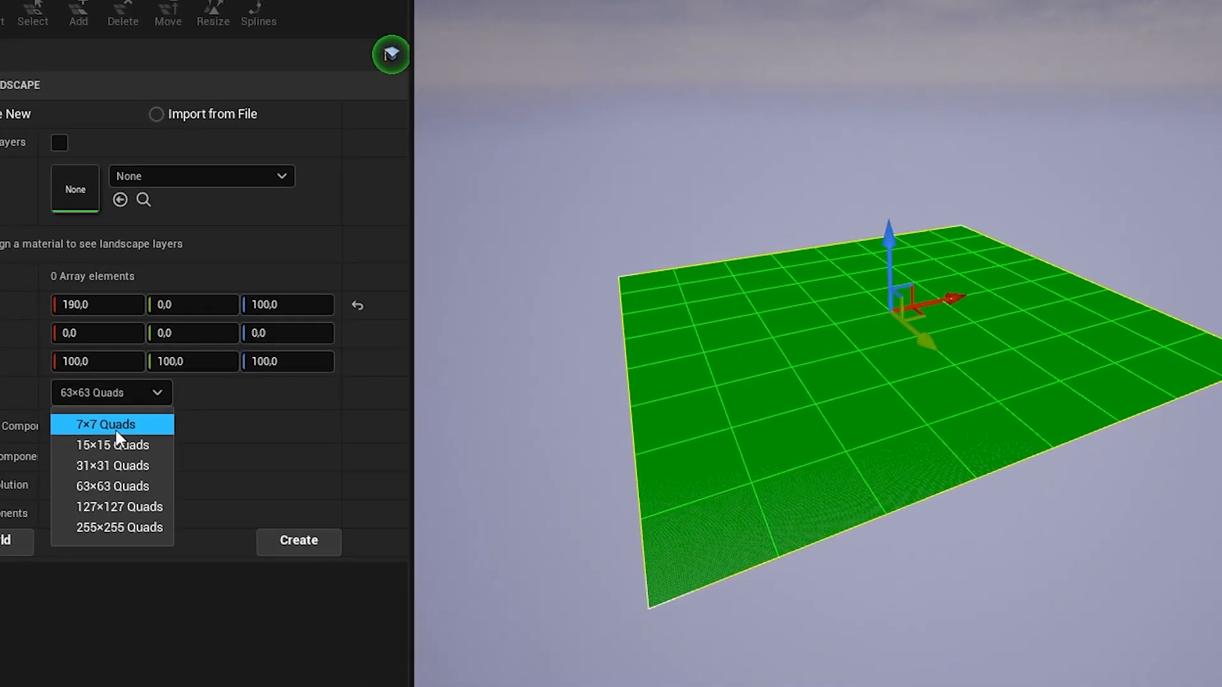
{"action": "left_click", "coordinate": [116, 432]}
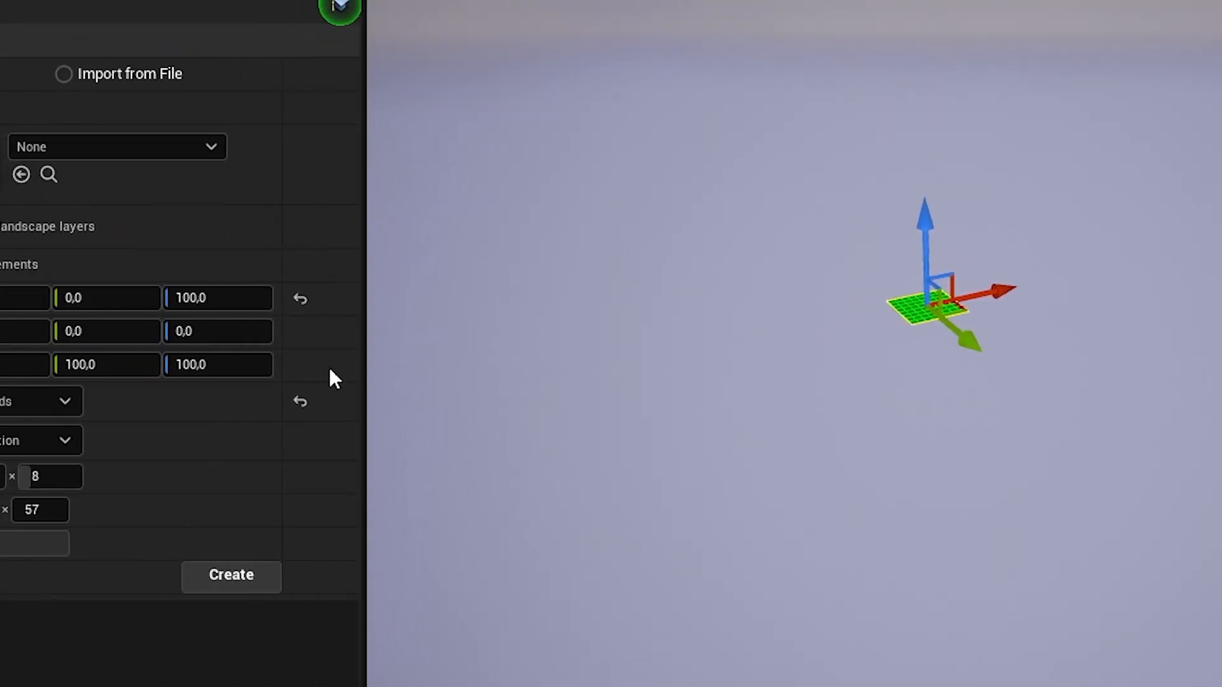
{"action": "left_click", "coordinate": [61, 402]}
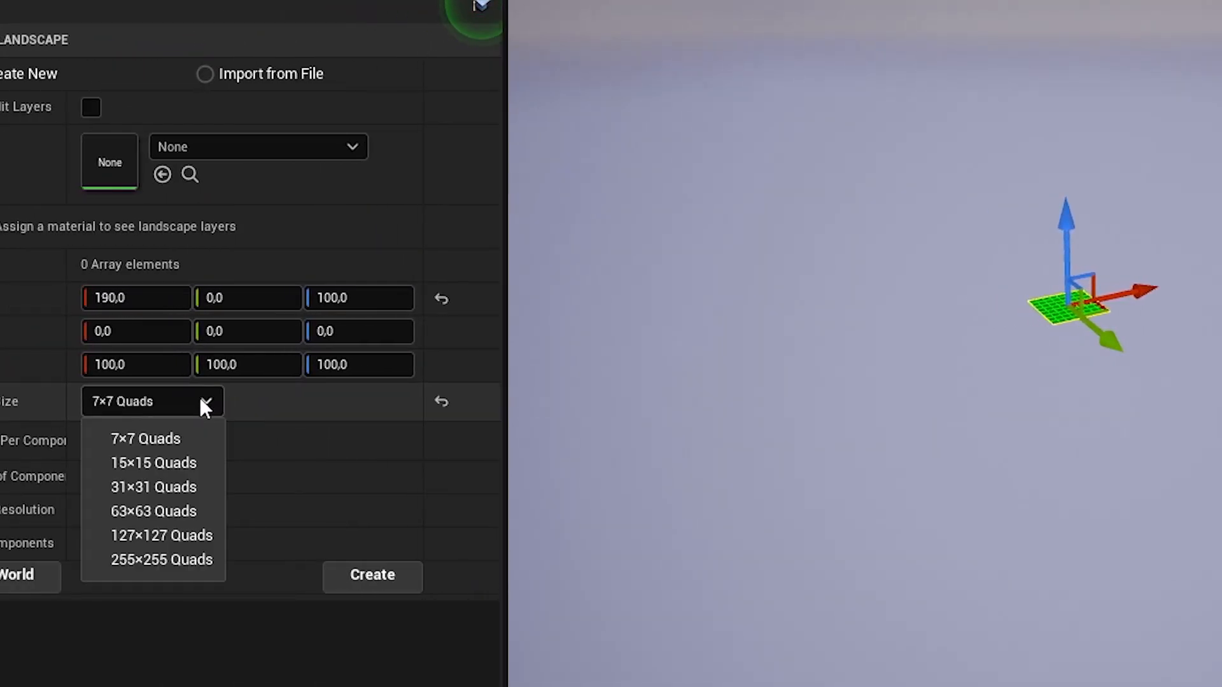
{"action": "left_click", "coordinate": [30, 507]}
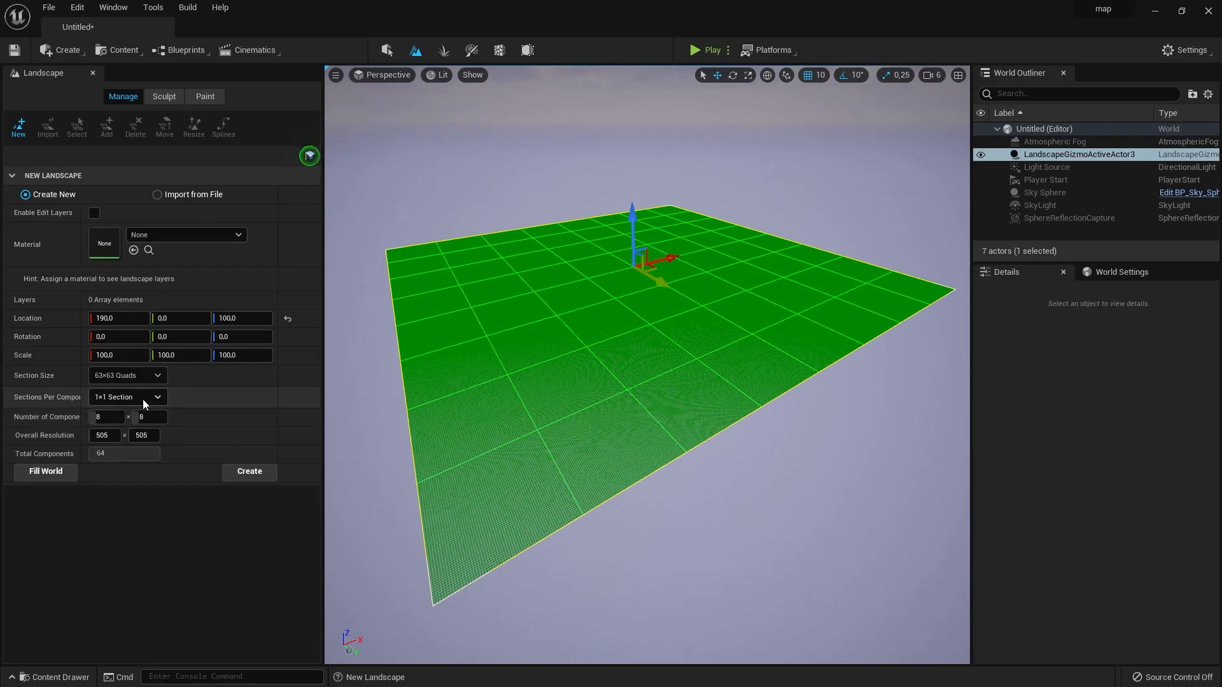
- Try 2×2 sections per component and component counts of 28 and 7 in the first direction for the new landscape
{"action": "left_click", "coordinate": [143, 396]}
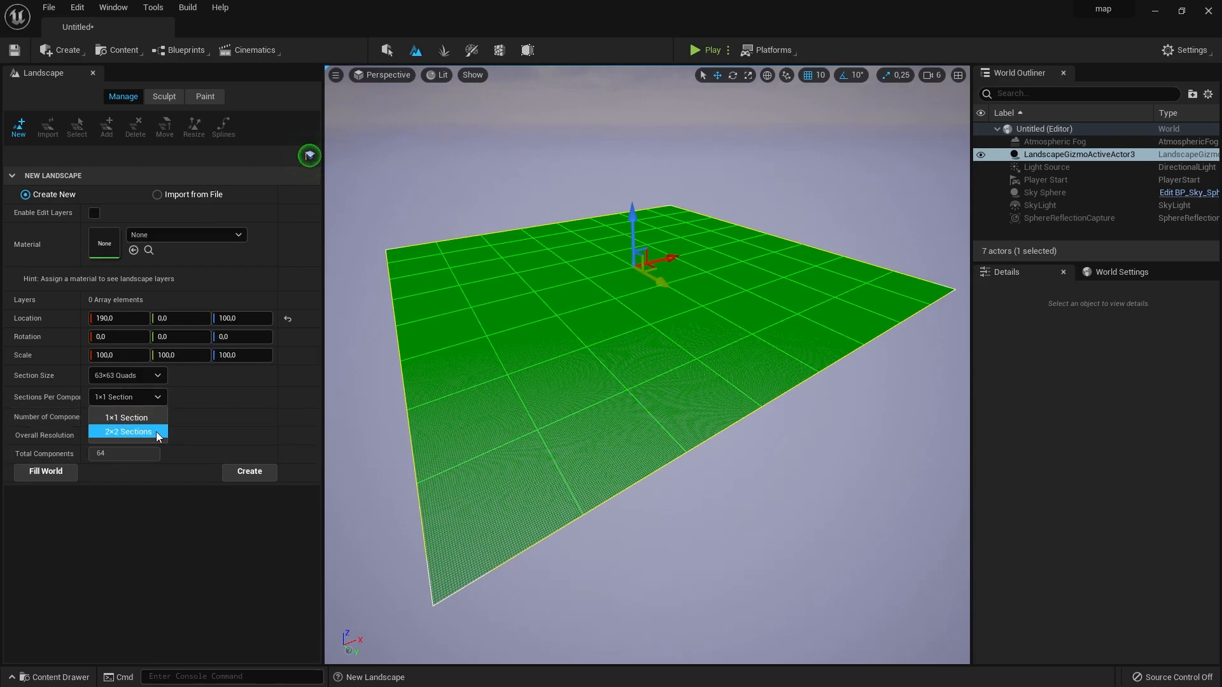
{"action": "left_click", "coordinate": [155, 431]}
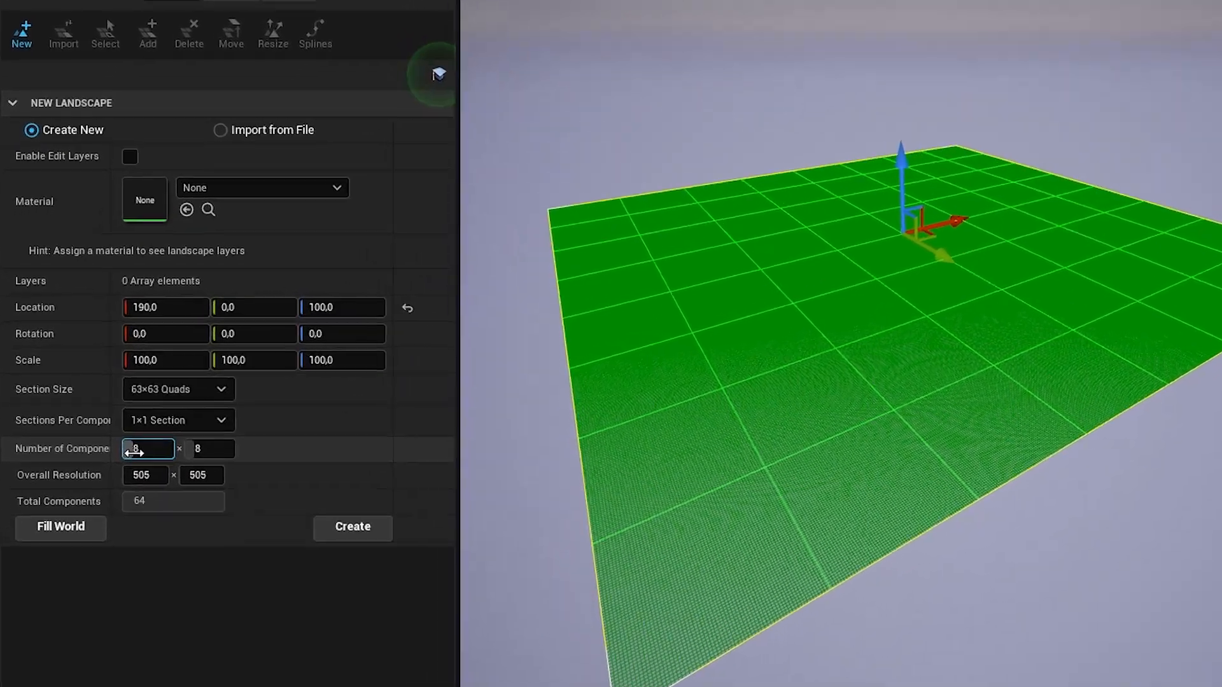
{"action": "left_click_drag", "start_coordinate": [99, 418], "coordinate": [97, 419]}
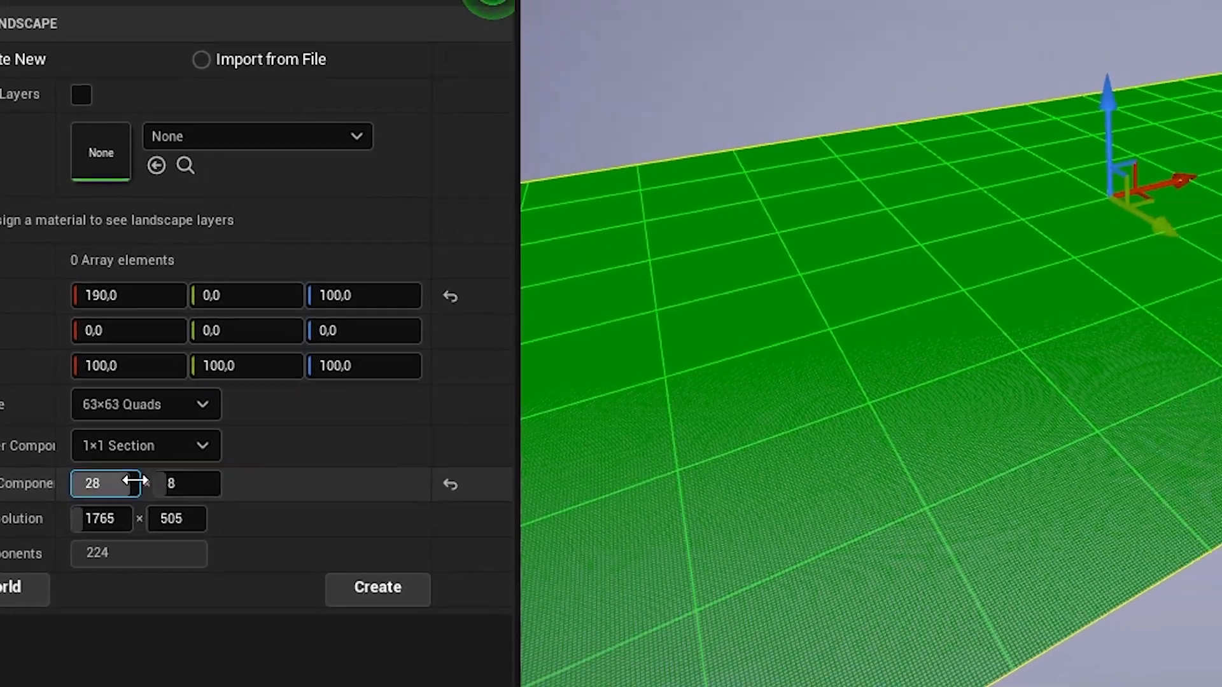
{"action": "left_click_drag", "start_coordinate": [9, 460], "coordinate": [2, 456]}
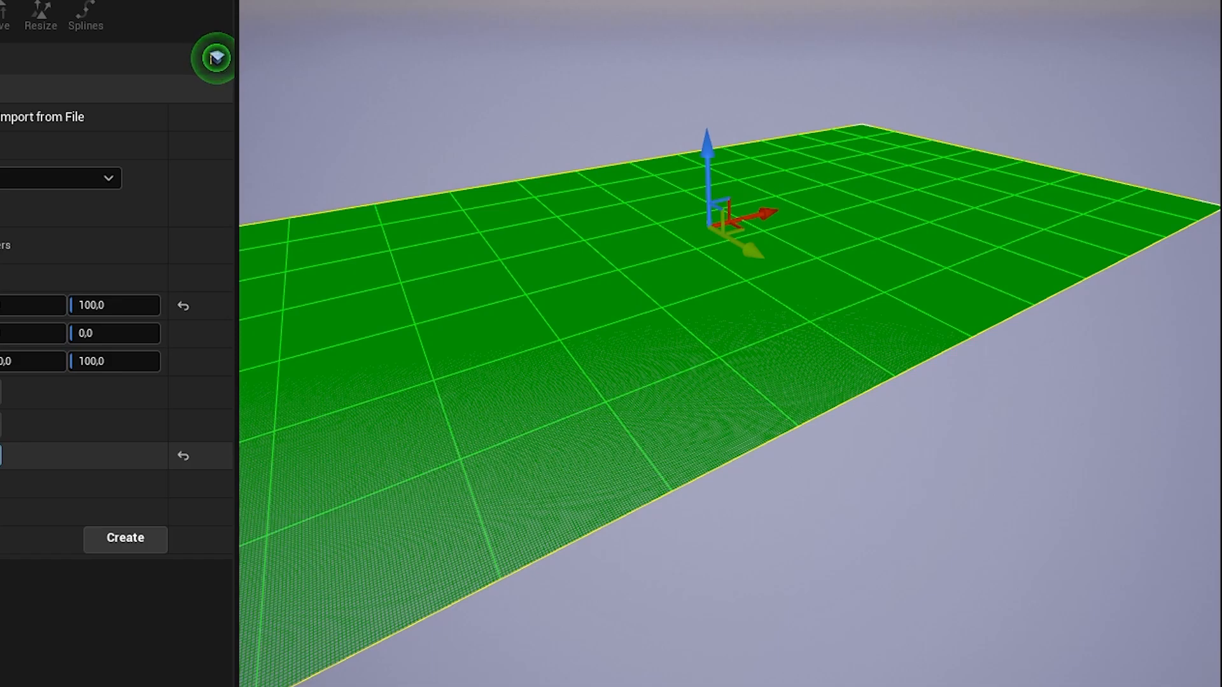
{"action": "left_click_drag", "start_coordinate": [107, 417], "coordinate": [100, 417]}
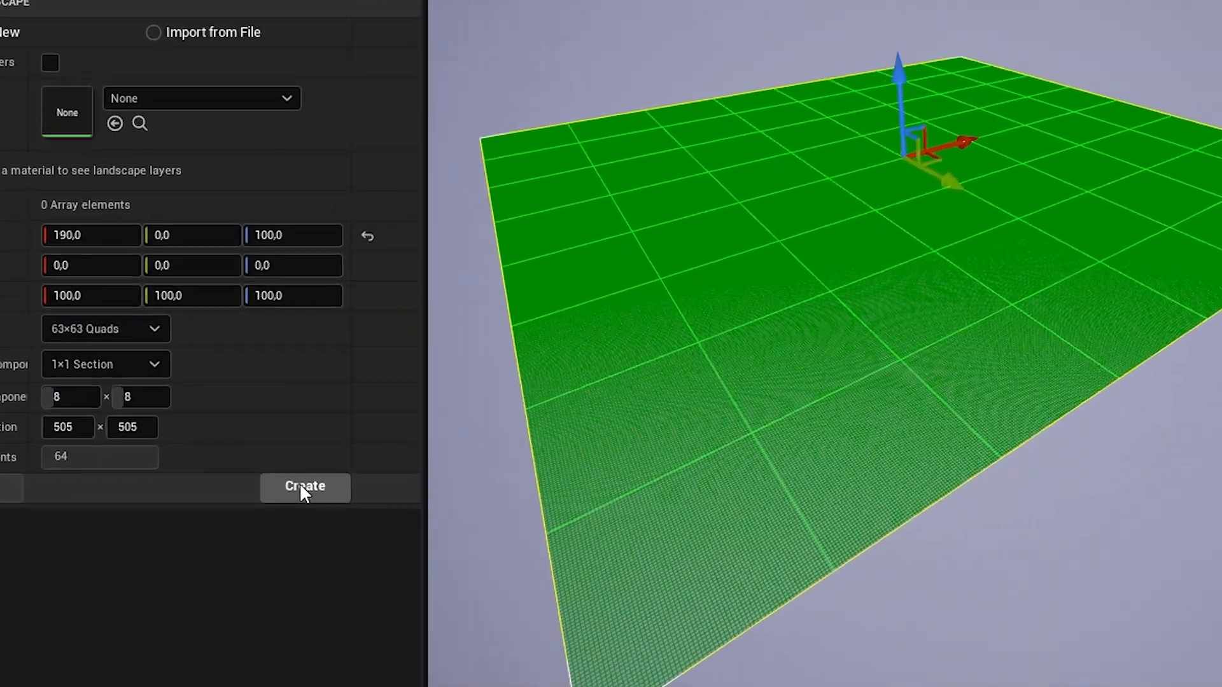
- Create the landscape with 63×63 Quads sections, 1×1 section per component and 8×8 components
{"action": "left_click", "coordinate": [250, 472]}
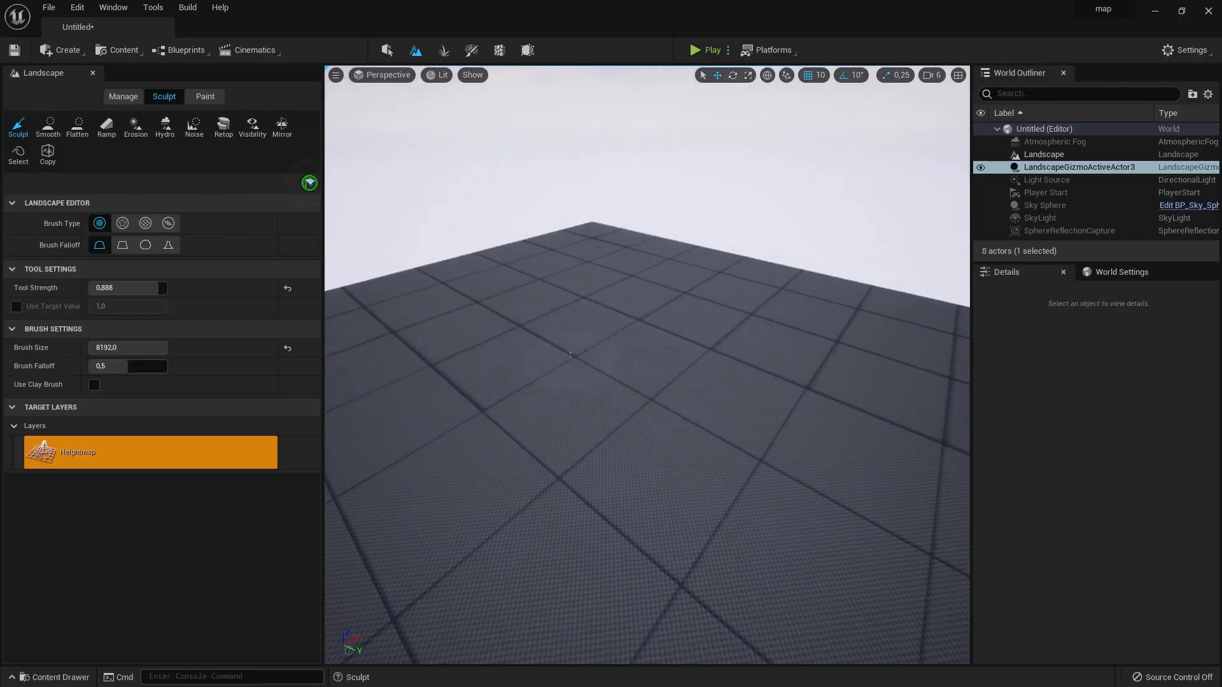
{"action": "mouse_move", "coordinate": [603, 299]}
{"action": "right_mouse_down"}
{"action": "mouse_move", "coordinate": [611, 318]}
{"action": "mouse_move", "coordinate": [604, 299]}
{"action": "mouse_move", "coordinate": [573, 305]}
{"action": "mouse_move", "coordinate": [626, 310]}
{"action": "mouse_move", "coordinate": [602, 283]}
{"action": "right_mouse_up"}
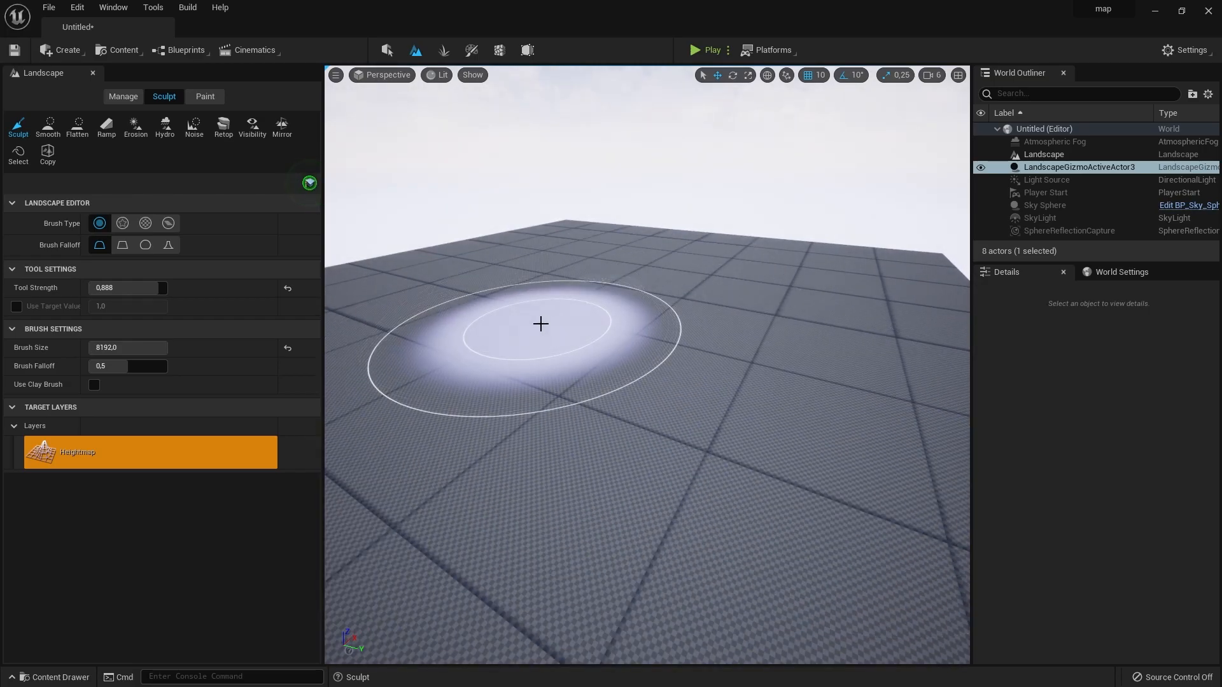
- Return to Selection mode, look through the Landscape actor's details, and set the Light Source's mobility to Movable
{"action": "key", "text": "shift+1"}
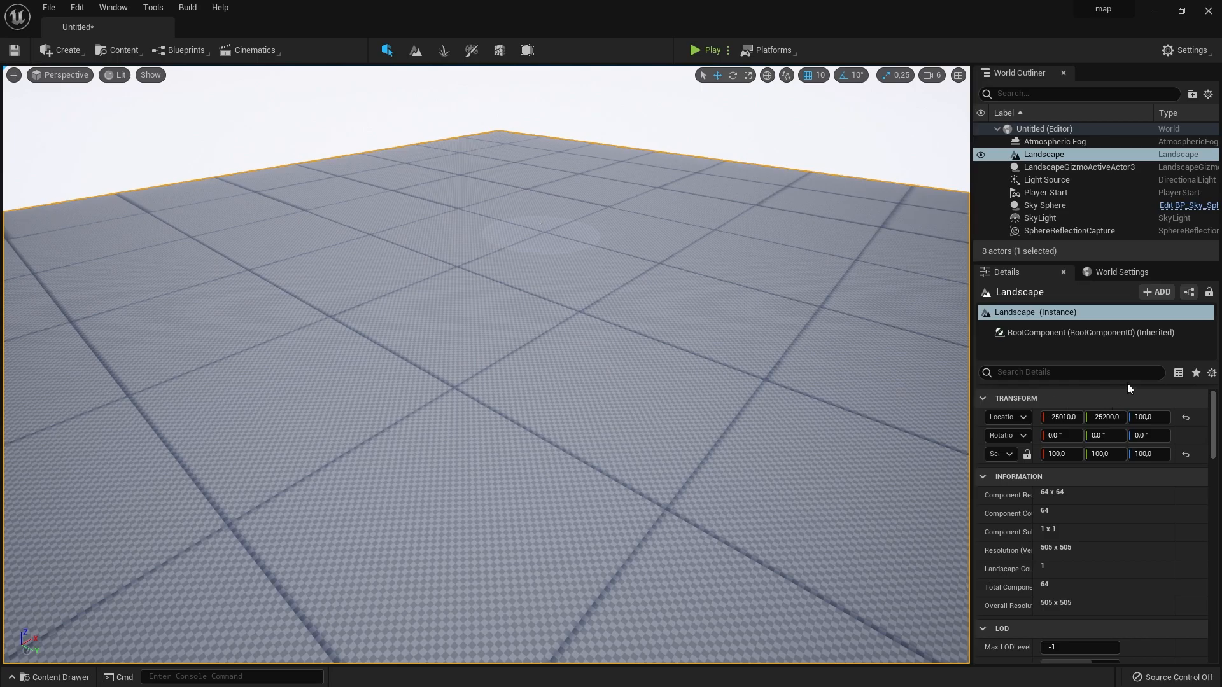
{"action": "scroll", "coordinate": [1106, 427], "scroll_direction": "down", "scroll_amount": 10}
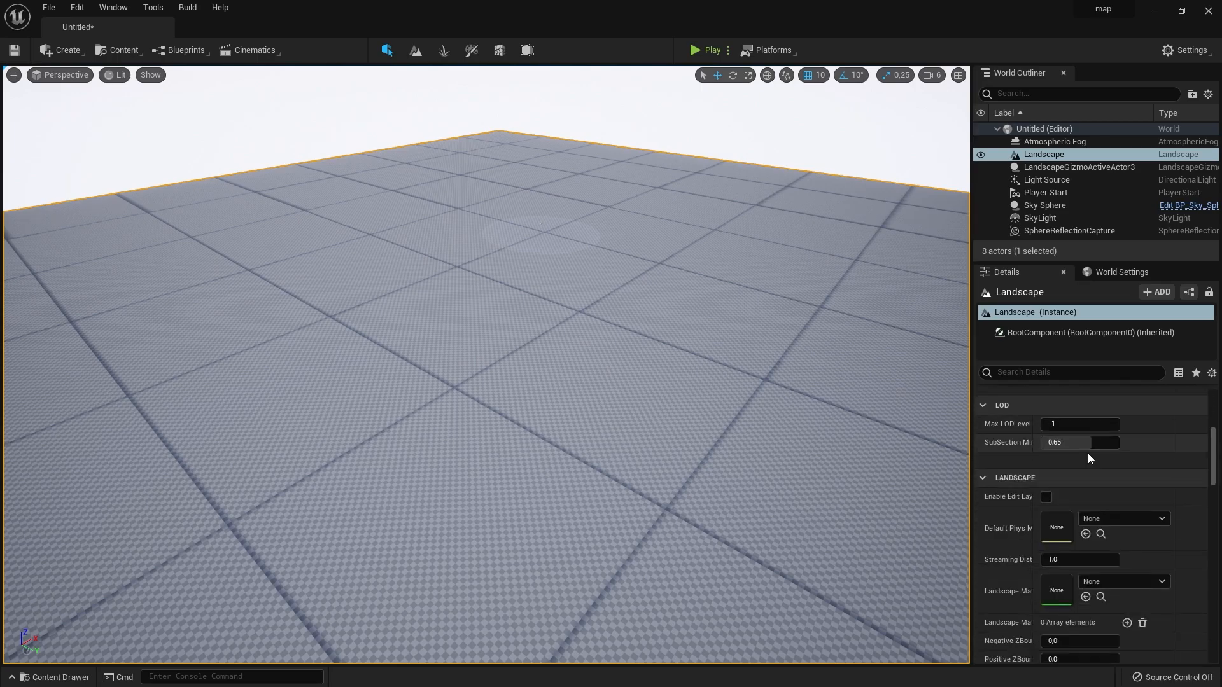
{"action": "scroll", "coordinate": [1087, 452], "scroll_direction": "down", "scroll_amount": 5}
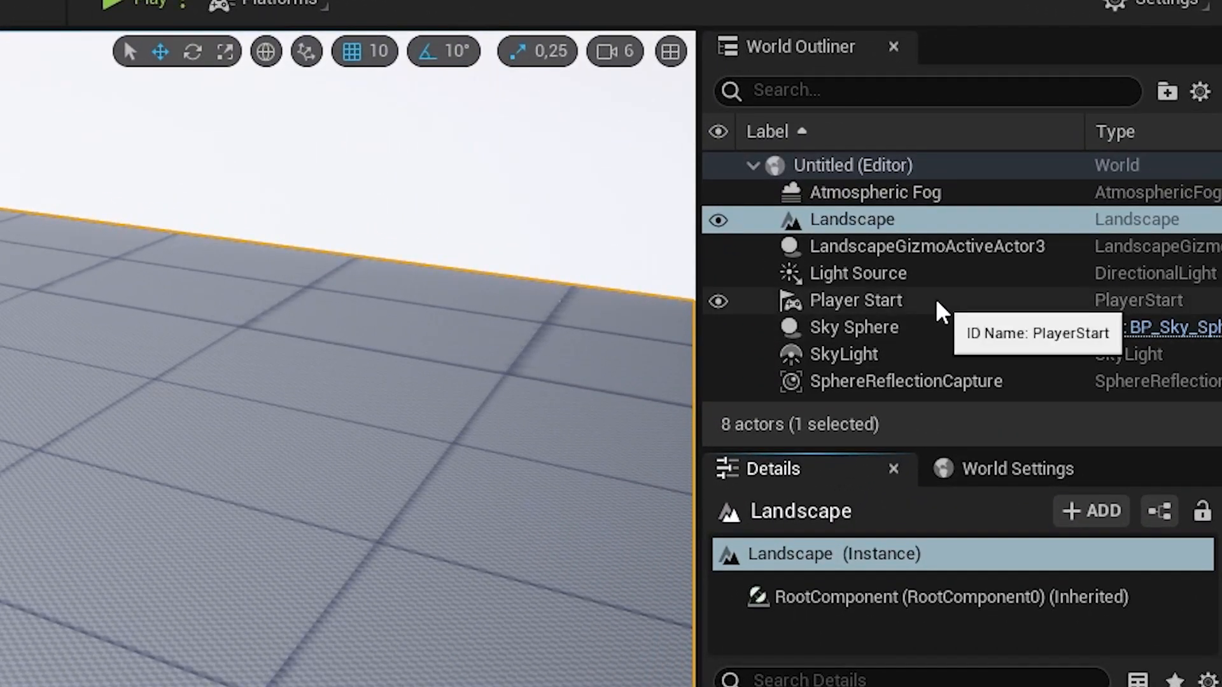
{"action": "left_click", "coordinate": [1052, 207]}
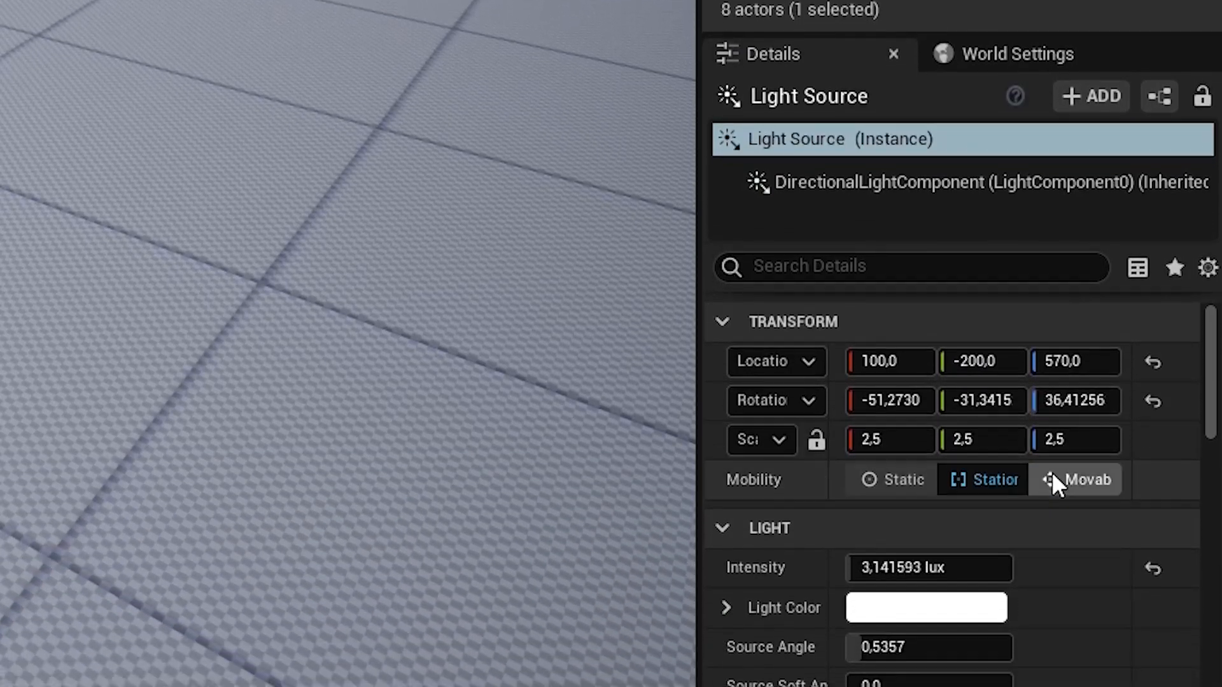
{"action": "left_click", "coordinate": [1061, 605]}
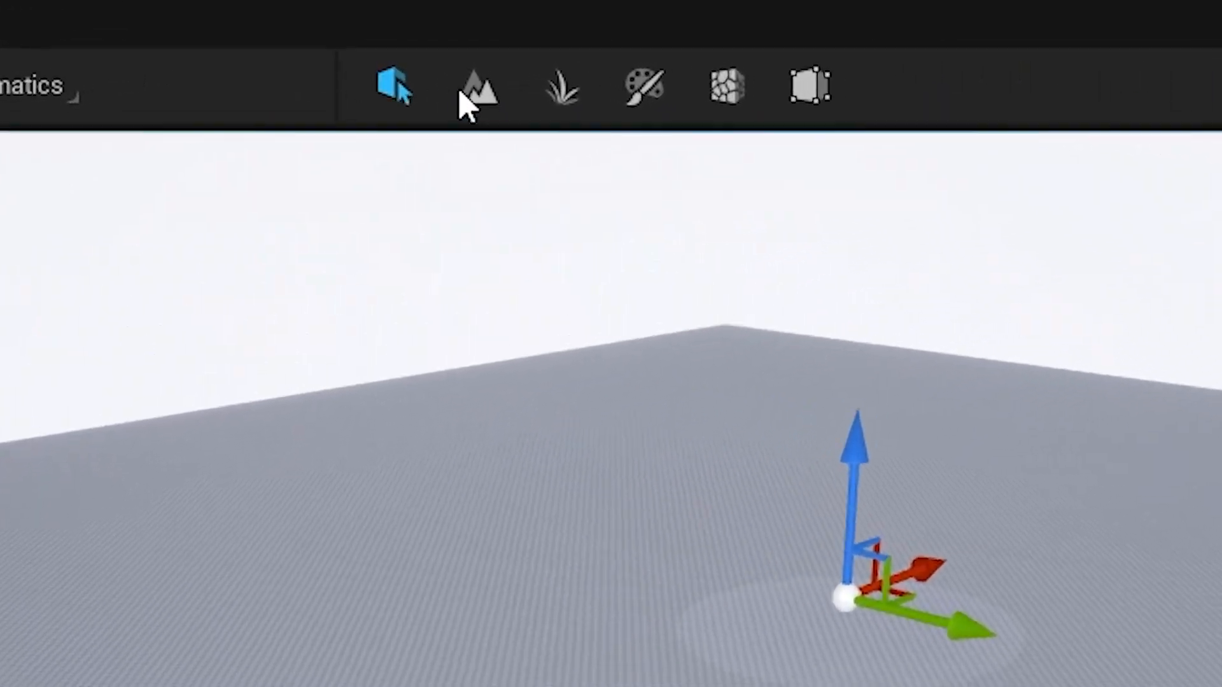
- Switch back to Landscape mode and activate the Sculpt tool with tool strength 0,3 and brush size 2048
{"action": "left_click", "coordinate": [416, 50]}
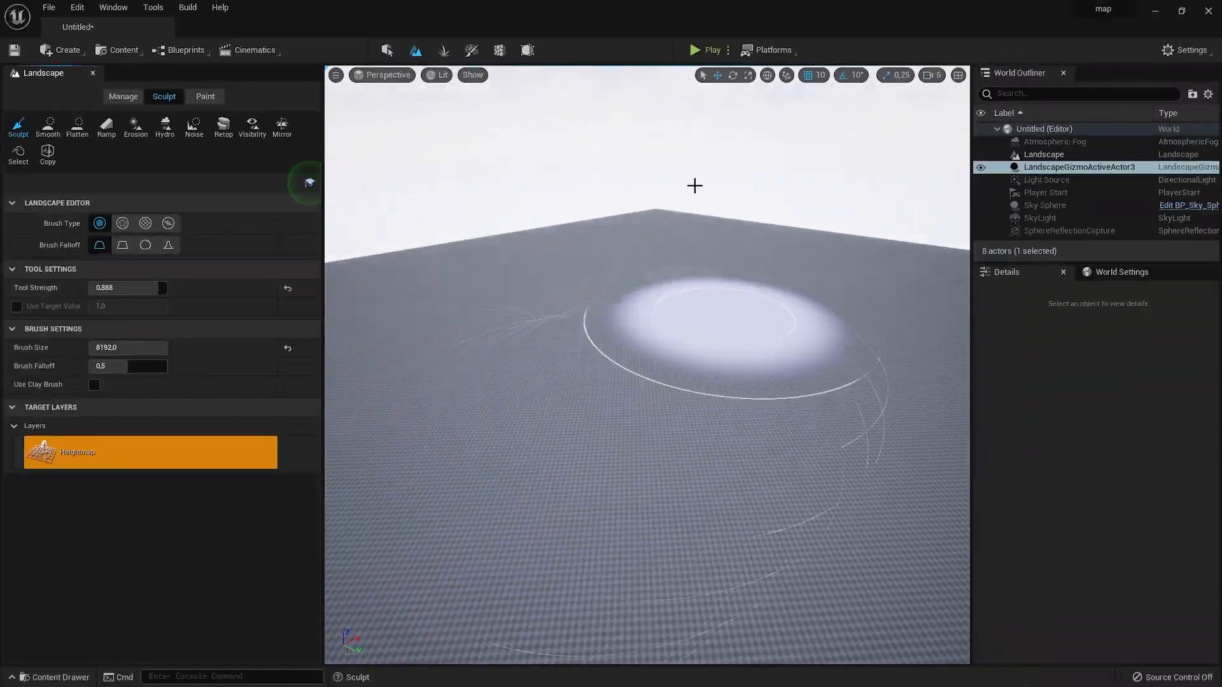
{"action": "mouse_move", "coordinate": [694, 185]}
{"action": "right_mouse_down"}
{"action": "mouse_move", "coordinate": [690, 232]}
{"action": "mouse_move", "coordinate": [676, 243]}
{"action": "right_mouse_up"}
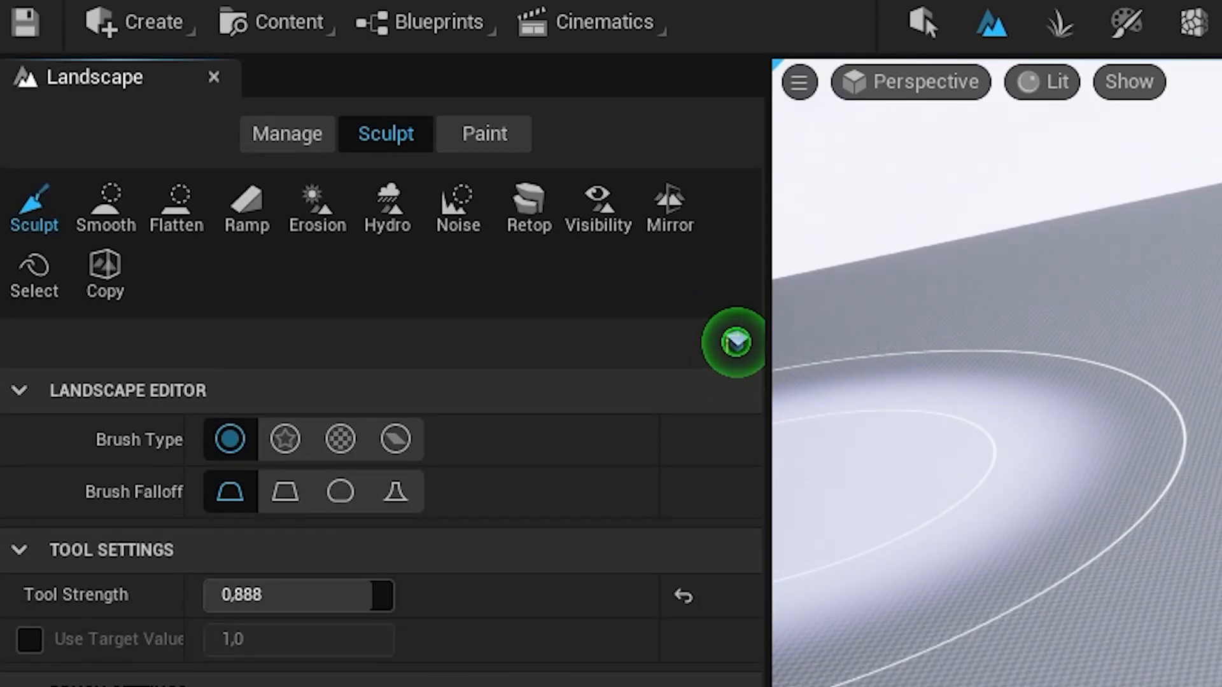
{"action": "left_click", "coordinate": [287, 134]}
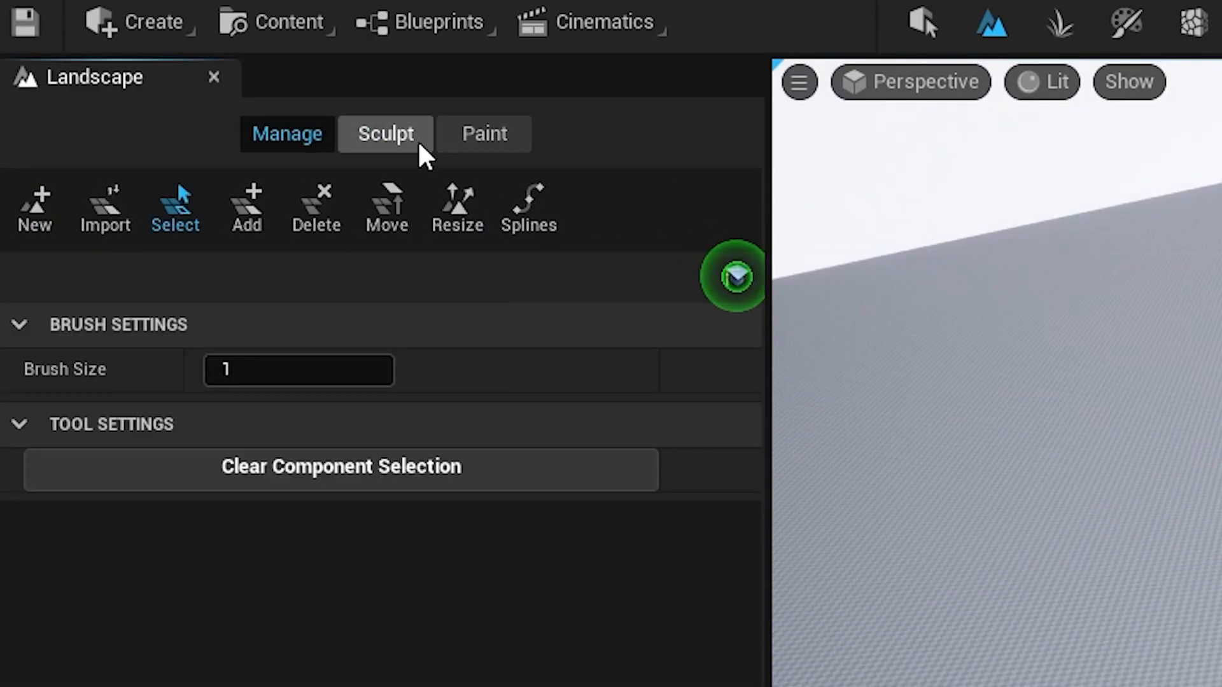
{"action": "left_click", "coordinate": [385, 135]}
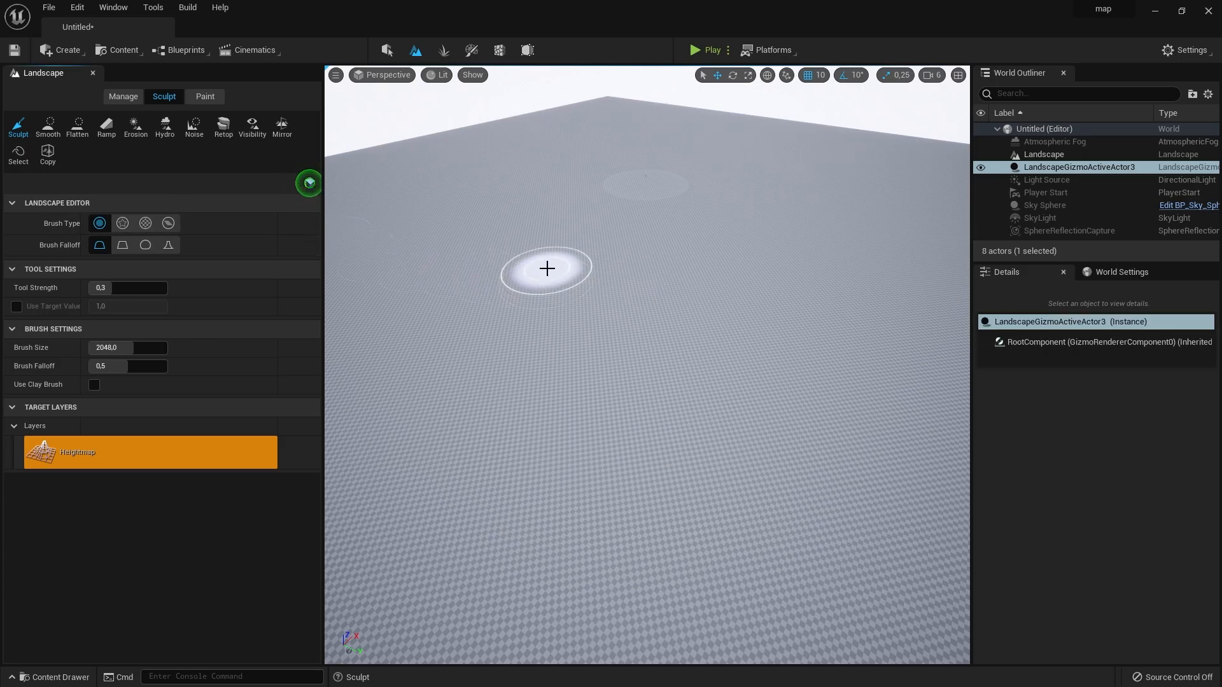
- Try sculpt strokes on the flat landscape at tool strengths 0,0 and 1,0, and try different brush sizes
{"action": "mouse_move", "coordinate": [560, 268]}
{"action": "left_mouse_down"}
{"action": "mouse_move", "coordinate": [588, 353]}
{"action": "mouse_move", "coordinate": [728, 395]}
{"action": "mouse_move", "coordinate": [856, 350]}
{"action": "mouse_move", "coordinate": [899, 298]}
{"action": "left_mouse_up"}
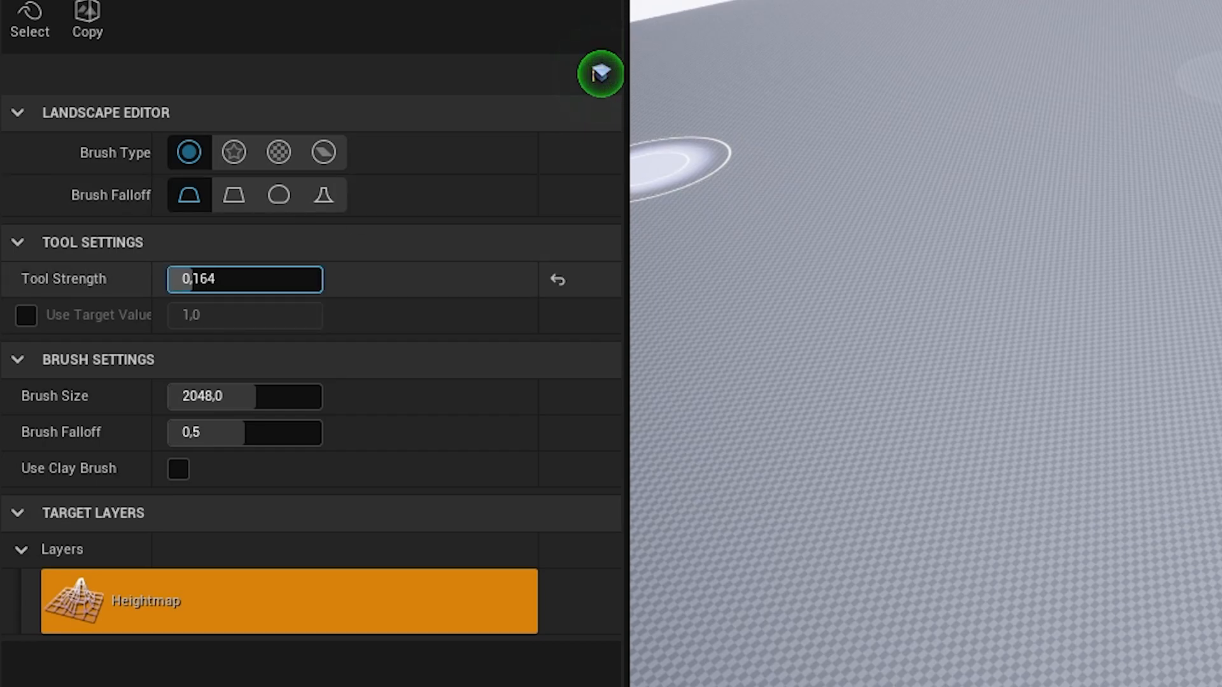
{"action": "left_click_drag", "start_coordinate": [194, 280], "coordinate": [168, 279]}
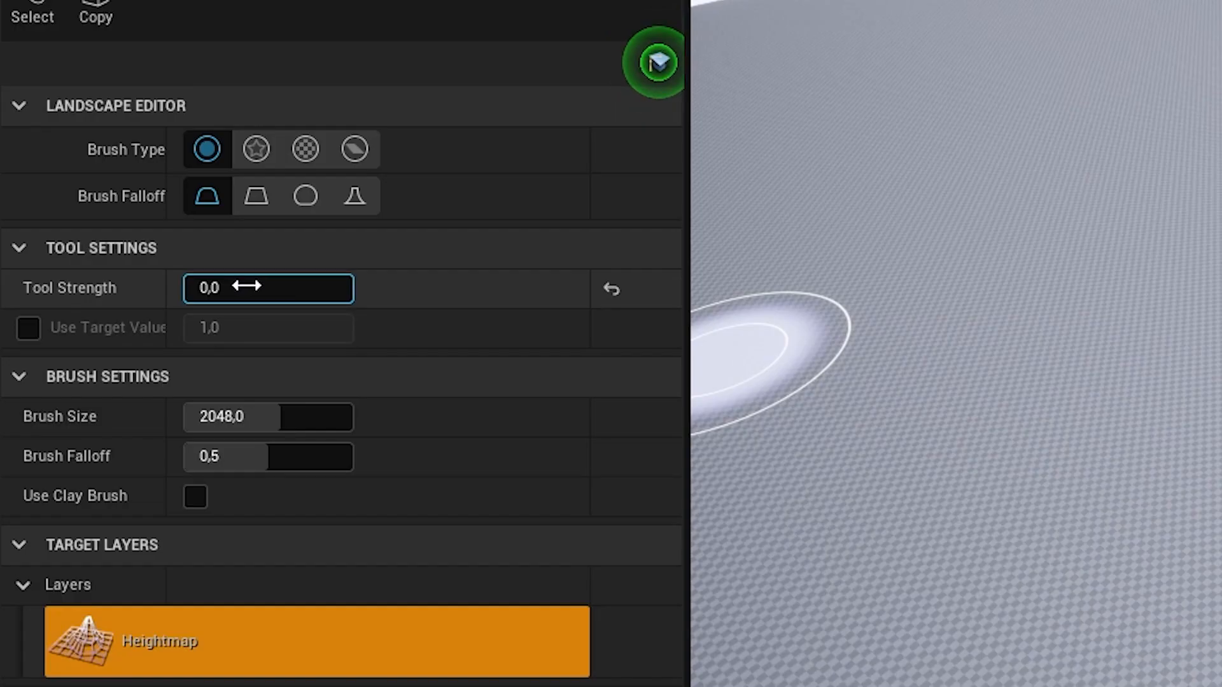
{"action": "left_click_drag", "start_coordinate": [117, 287], "coordinate": [167, 287]}
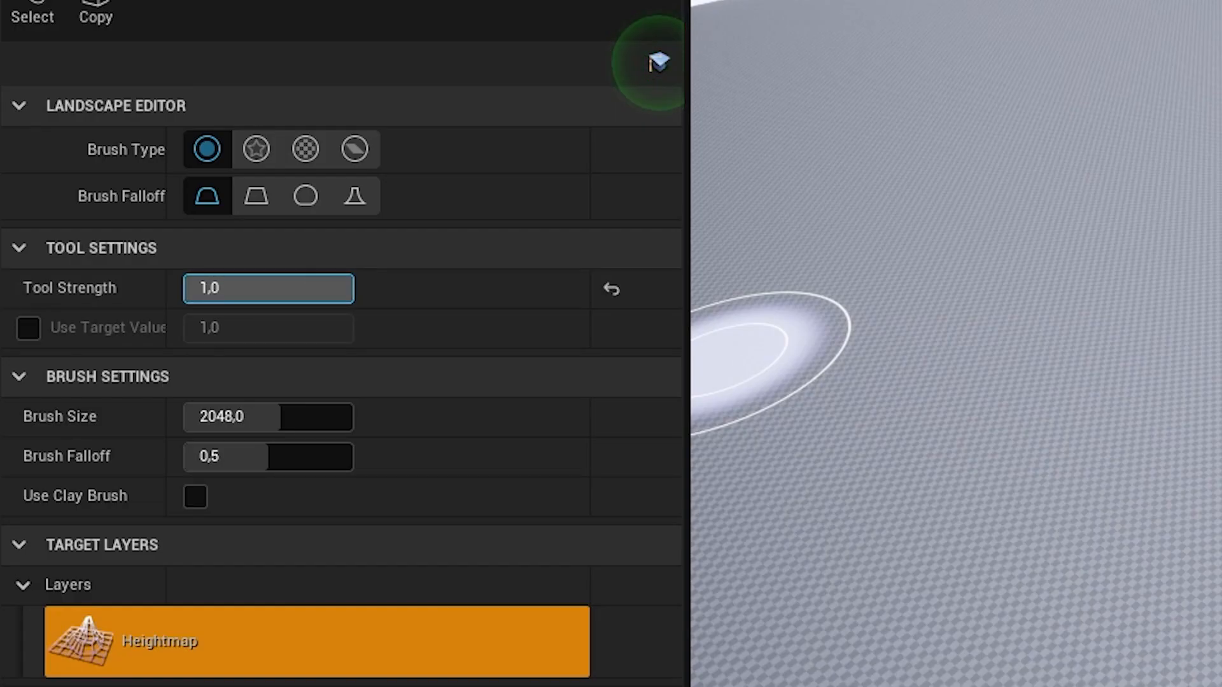
{"action": "key", "text": "ctrl+z"}
{"action": "left_click_drag", "start_coordinate": [572, 286], "coordinate": [575, 369]}
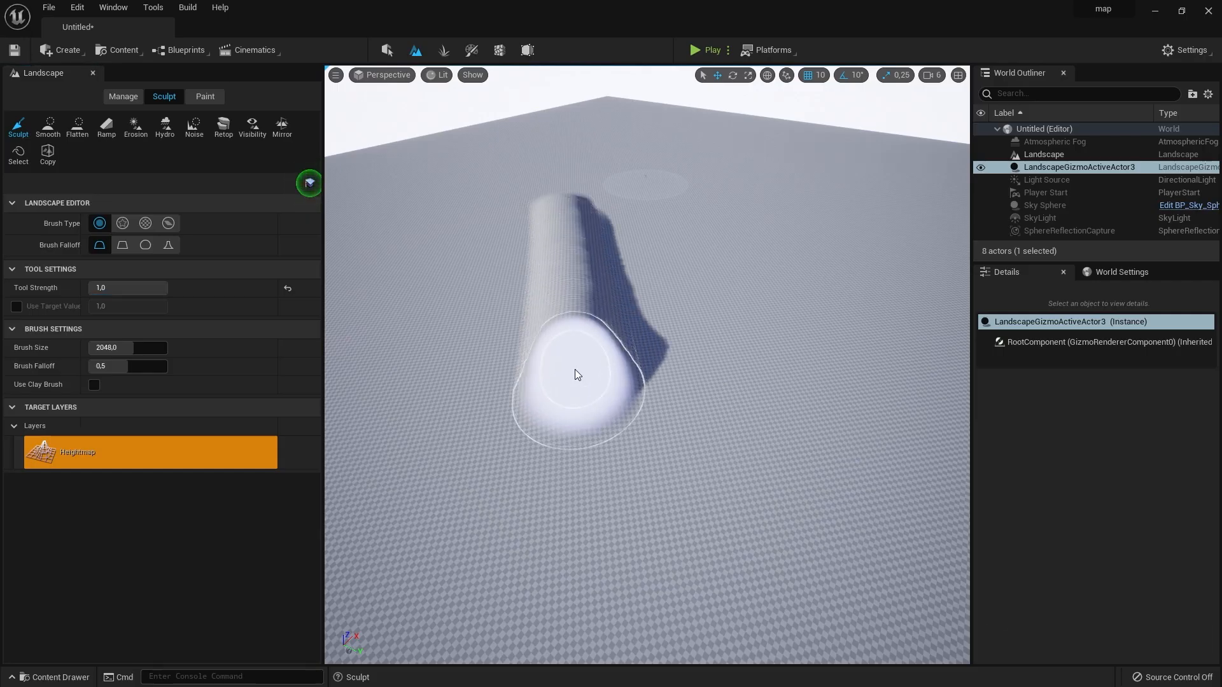
{"action": "left_click_drag", "start_coordinate": [126, 348], "coordinate": [164, 348]}
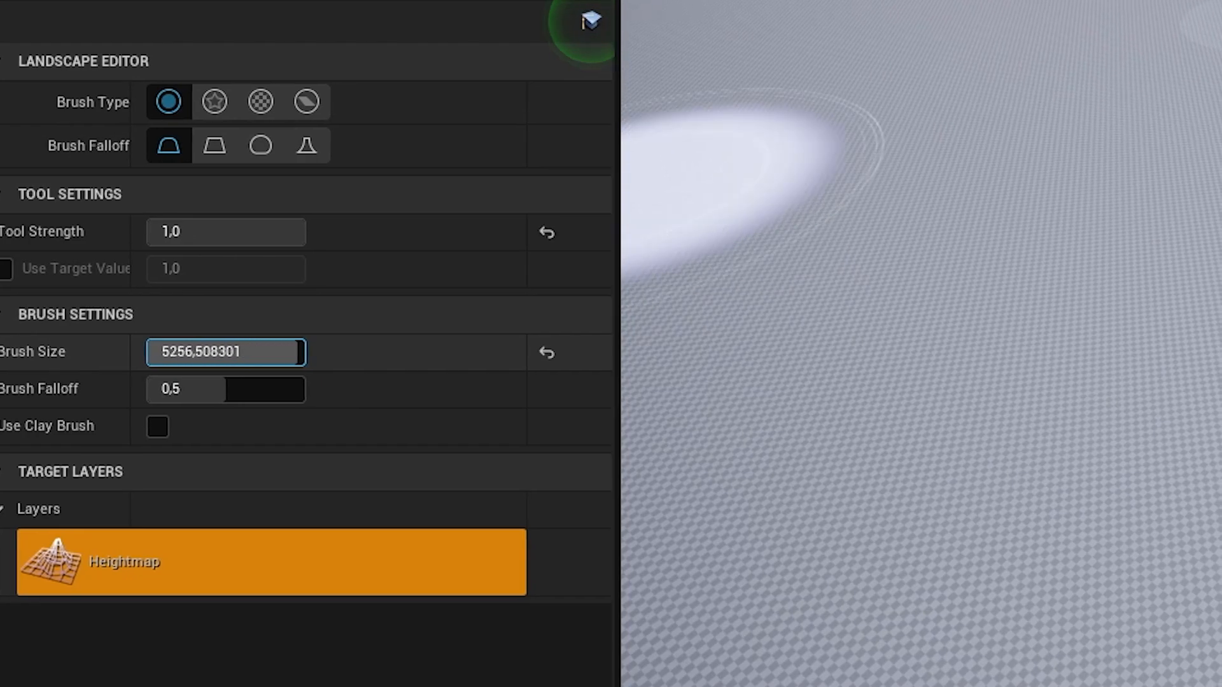
{"action": "mouse_move", "coordinate": [298, 352]}
{"action": "left_mouse_down"}
{"action": "mouse_move", "coordinate": [147, 353]}
{"action": "mouse_move", "coordinate": [305, 353]}
{"action": "mouse_move", "coordinate": [245, 353]}
{"action": "left_mouse_up"}
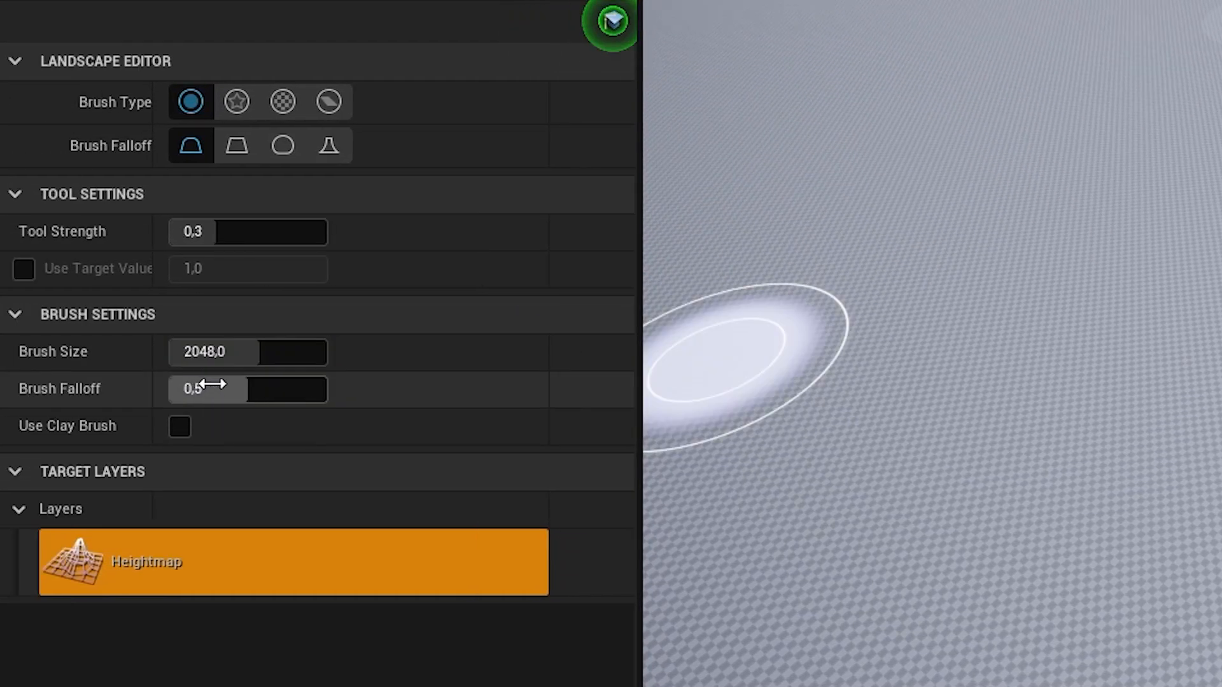
- Compare sculpting with brush falloff 0,0 and 1,0, undoing each test mound, and reset the falloff to 0,5
{"action": "mouse_move", "coordinate": [213, 388]}
{"action": "left_mouse_down"}
{"action": "mouse_move", "coordinate": [328, 389]}
{"action": "mouse_move", "coordinate": [167, 387]}
{"action": "left_mouse_up"}
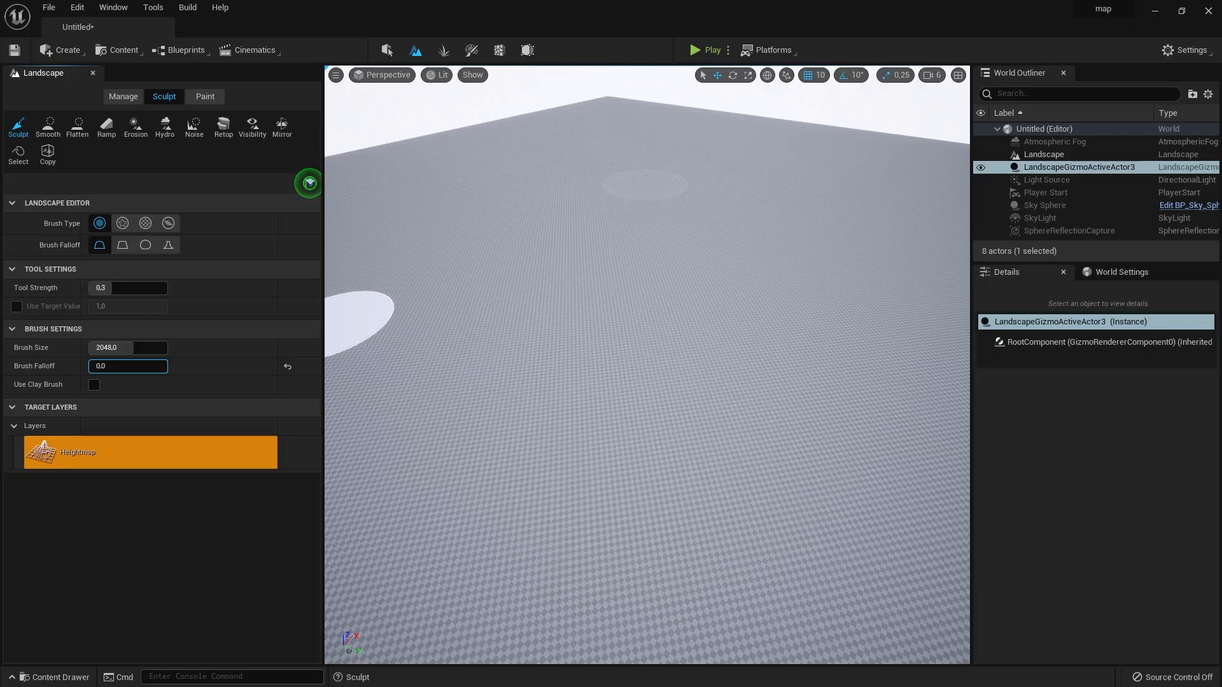
{"action": "left_click", "coordinate": [717, 355]}
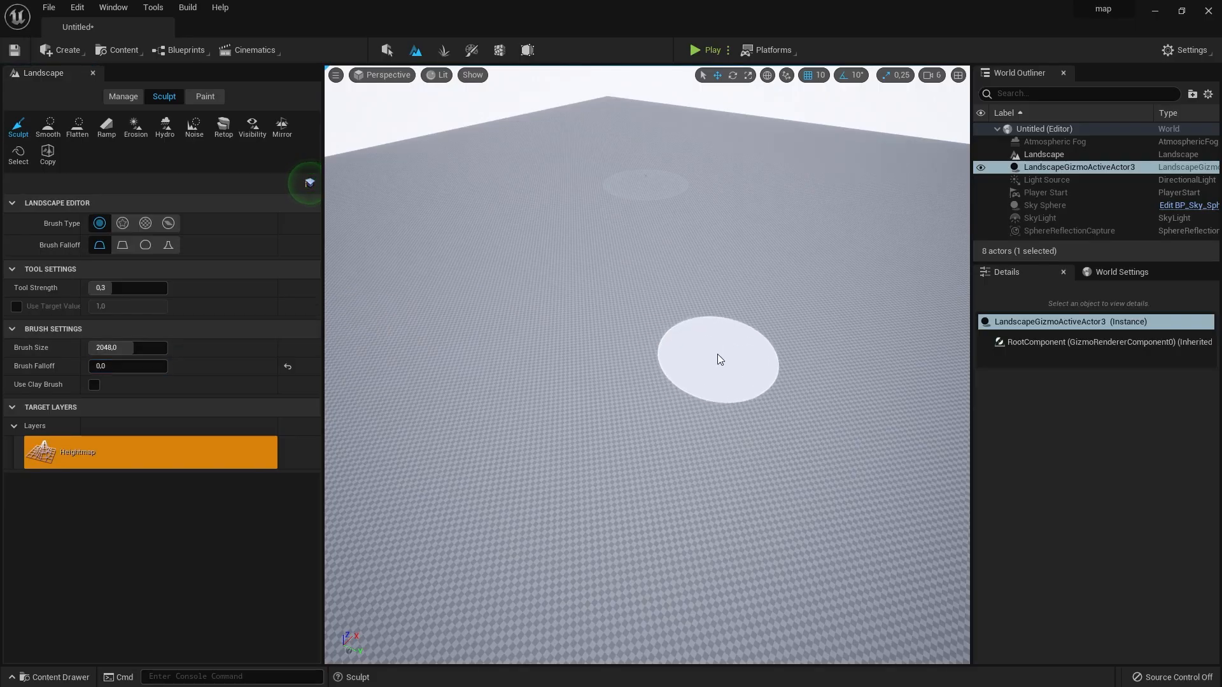
{"action": "key", "text": "ctrl+z"}
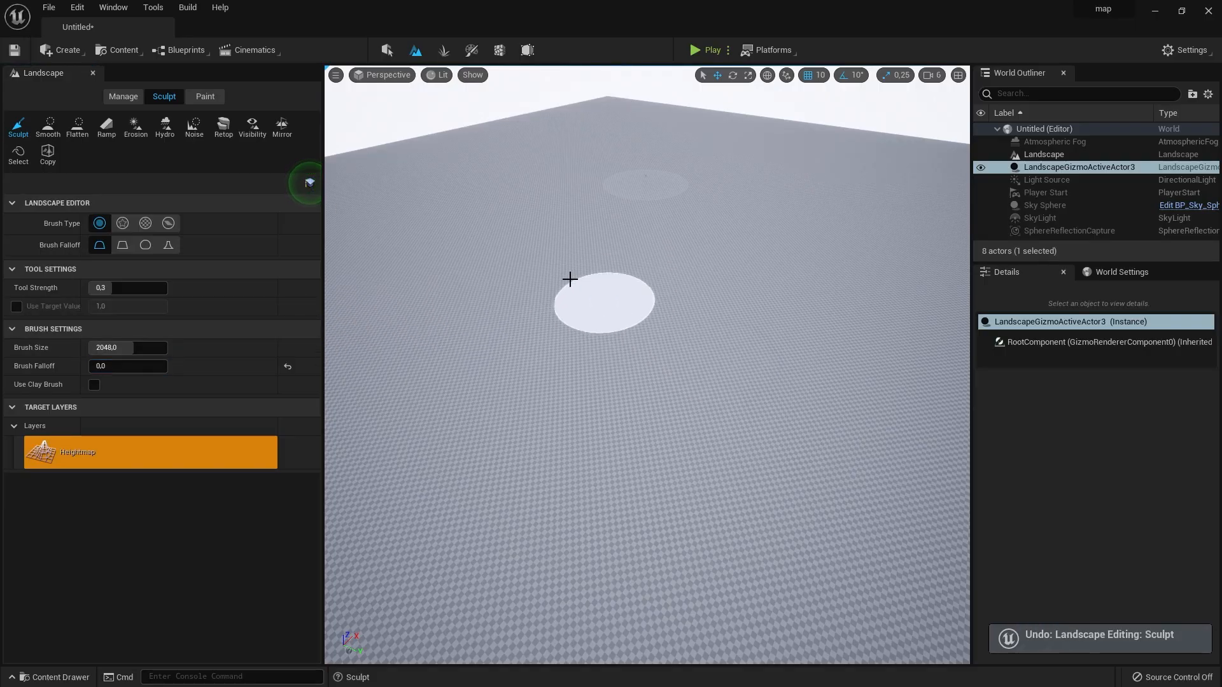
{"action": "left_click_drag", "start_coordinate": [101, 367], "coordinate": [166, 366]}
{"action": "left_click", "coordinate": [717, 354]}
{"action": "key", "text": "ctrl+z"}
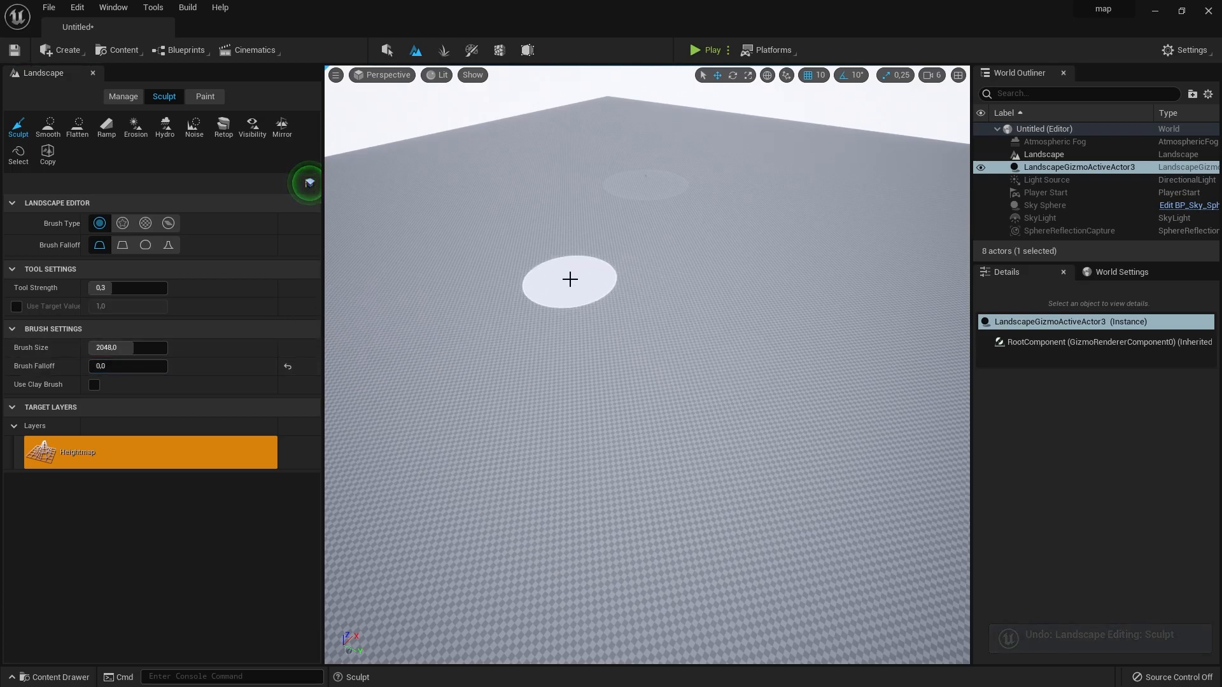
{"action": "left_click_drag", "start_coordinate": [102, 367], "coordinate": [167, 366]}
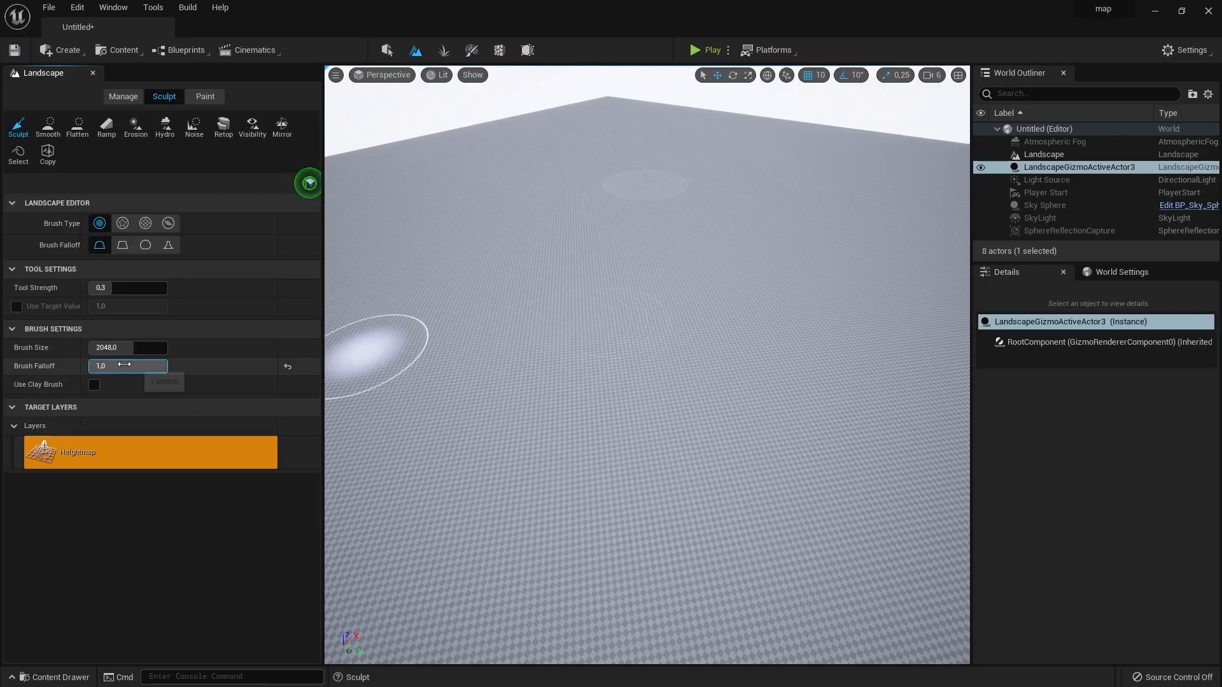
{"action": "left_click", "coordinate": [287, 366]}
- Sculpt winding hills across the landscape at tool strength 0,3 and brush size 2048, and lower a curved trench behind them
{"action": "mouse_move", "coordinate": [436, 349]}
{"action": "left_mouse_down"}
{"action": "mouse_move", "coordinate": [712, 311]}
{"action": "mouse_move", "coordinate": [731, 370]}
{"action": "mouse_move", "coordinate": [624, 456]}
{"action": "mouse_move", "coordinate": [704, 534]}
{"action": "mouse_move", "coordinate": [842, 483]}
{"action": "mouse_move", "coordinate": [876, 376]}
{"action": "mouse_move", "coordinate": [837, 313]}
{"action": "left_mouse_up"}
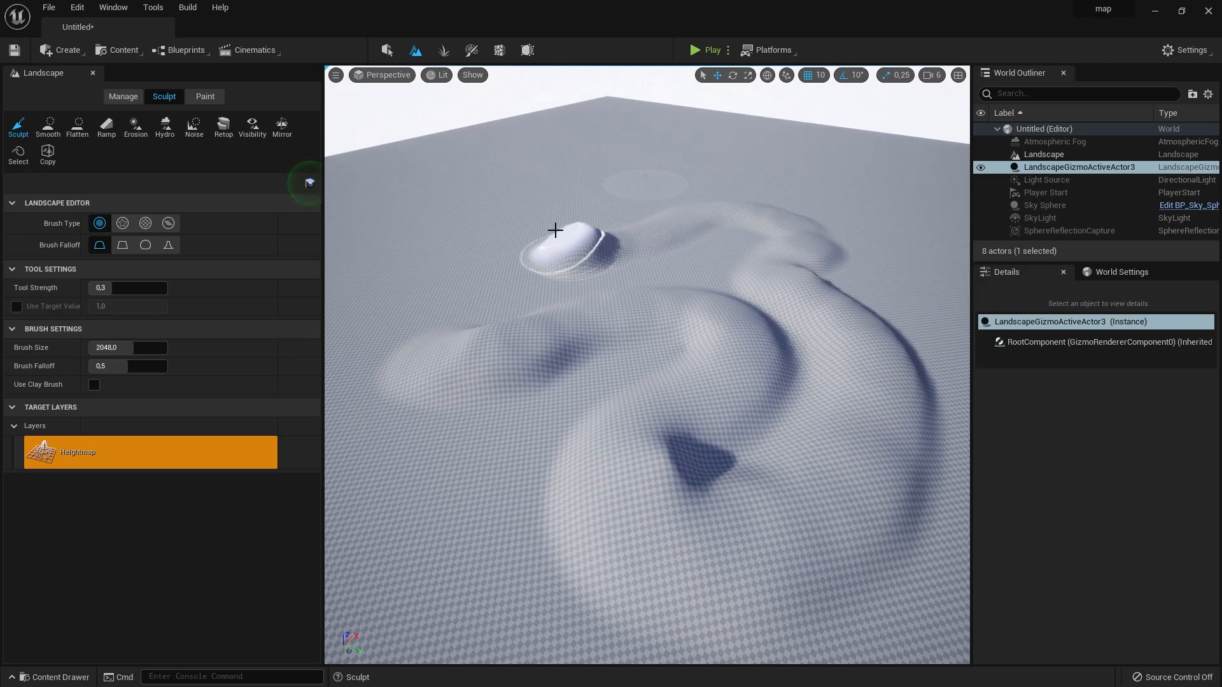
{"action": "key", "text": "ctrl+z"}
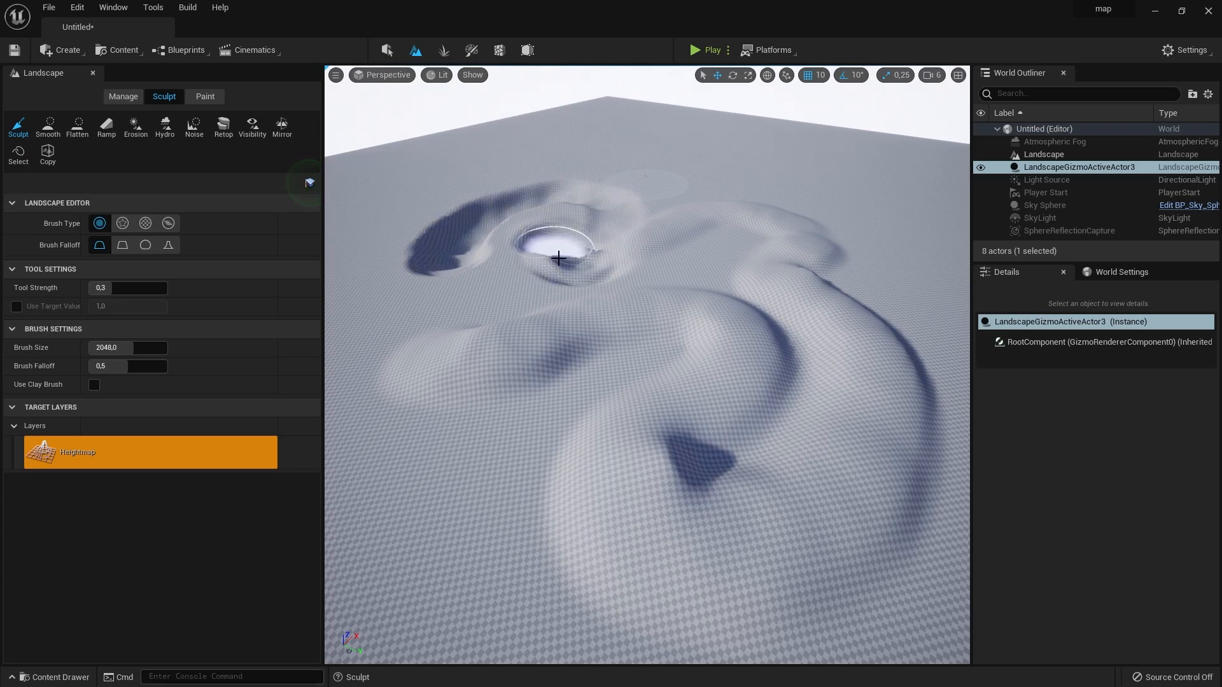
- Raise large mountains beside the hills with the Sculpt tool at tool strength 1,0 and brush size about 5896
{"action": "left_click_drag", "start_coordinate": [124, 348], "coordinate": [167, 348]}
{"action": "left_click", "coordinate": [864, 188]}
{"action": "left_click_drag", "start_coordinate": [108, 288], "coordinate": [224, 301]}
{"action": "right_click_drag", "start_coordinate": [647, 365], "coordinate": [795, 356]}
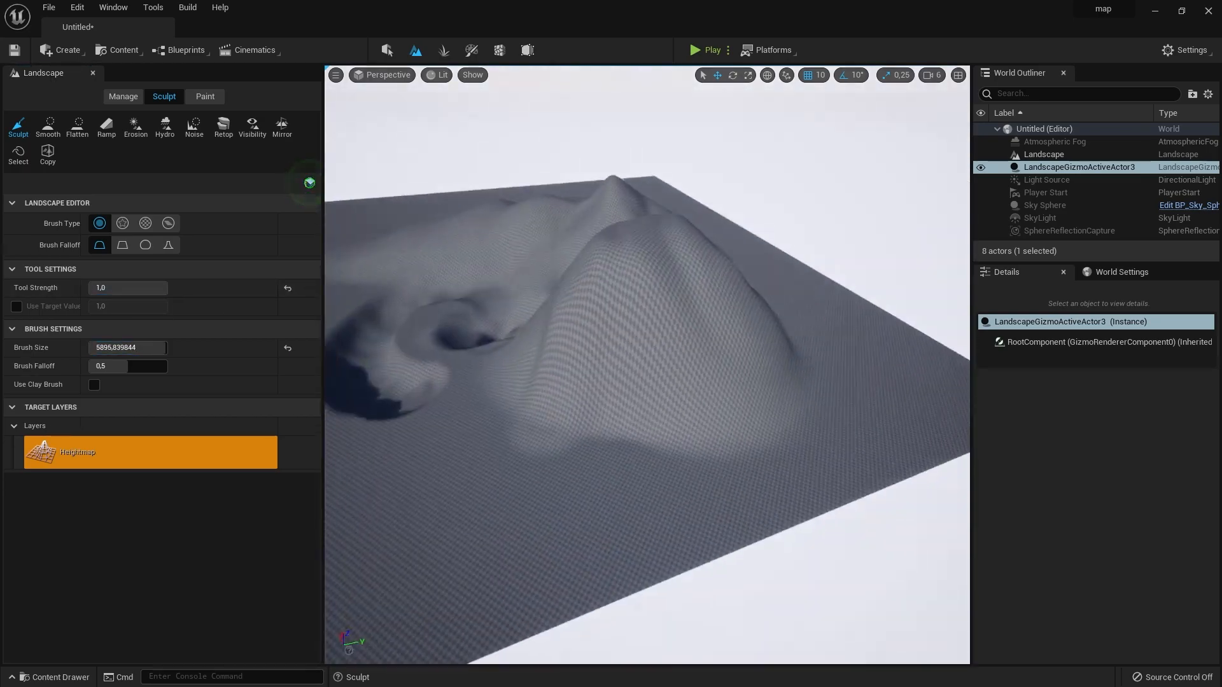
- Smooth the trench and the neighbouring hills with the Smooth tool at brush size about 3840
{"action": "left_click", "coordinate": [48, 127]}
{"action": "left_click_drag", "start_coordinate": [137, 366], "coordinate": [311, 379]}
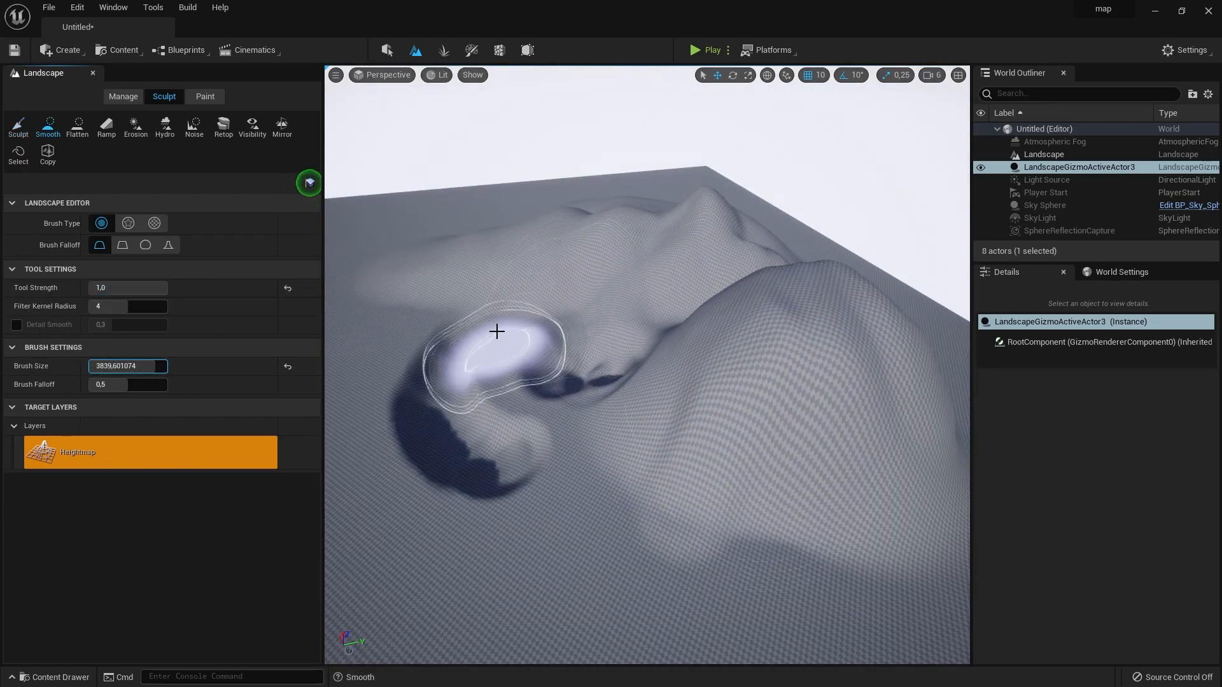
{"action": "mouse_move", "coordinate": [491, 327]}
{"action": "left_mouse_down"}
{"action": "mouse_move", "coordinate": [469, 368]}
{"action": "mouse_move", "coordinate": [469, 445]}
{"action": "mouse_move", "coordinate": [567, 471]}
{"action": "mouse_move", "coordinate": [645, 396]}
{"action": "mouse_move", "coordinate": [627, 344]}
{"action": "mouse_move", "coordinate": [497, 357]}
{"action": "mouse_move", "coordinate": [584, 240]}
{"action": "mouse_move", "coordinate": [716, 200]}
{"action": "left_mouse_up"}
{"action": "mouse_move", "coordinate": [540, 255]}
{"action": "left_mouse_down"}
{"action": "mouse_move", "coordinate": [752, 275]}
{"action": "mouse_move", "coordinate": [829, 324]}
{"action": "mouse_move", "coordinate": [674, 442]}
{"action": "mouse_move", "coordinate": [604, 346]}
{"action": "left_mouse_up"}
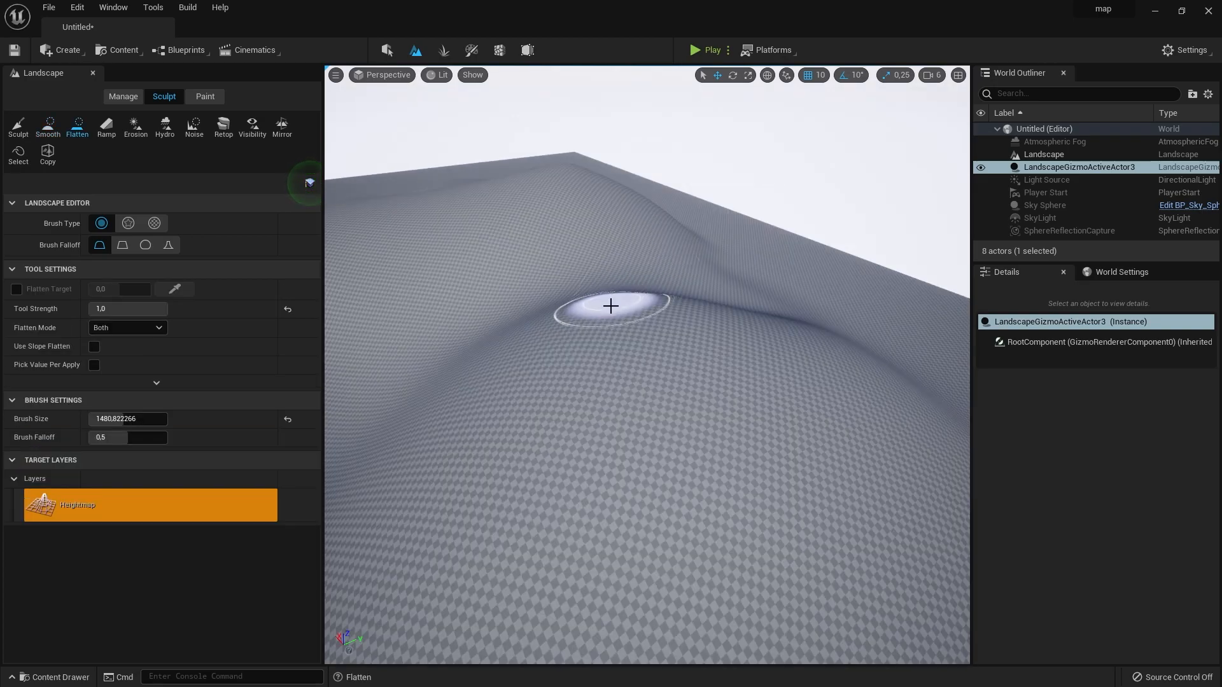
- Flatten a hill and its surroundings into a round plateau with brush size about 1823, and smooth the ground around its base at about 2696
{"action": "mouse_move", "coordinate": [692, 354]}
{"action": "left_mouse_down"}
{"action": "mouse_move", "coordinate": [651, 330]}
{"action": "mouse_move", "coordinate": [741, 347]}
{"action": "mouse_move", "coordinate": [810, 324]}
{"action": "mouse_move", "coordinate": [777, 288]}
{"action": "mouse_move", "coordinate": [674, 275]}
{"action": "mouse_move", "coordinate": [556, 292]}
{"action": "mouse_move", "coordinate": [518, 381]}
{"action": "mouse_move", "coordinate": [630, 466]}
{"action": "mouse_move", "coordinate": [799, 479]}
{"action": "mouse_move", "coordinate": [875, 431]}
{"action": "mouse_move", "coordinate": [885, 359]}
{"action": "mouse_move", "coordinate": [820, 292]}
{"action": "mouse_move", "coordinate": [700, 257]}
{"action": "mouse_move", "coordinate": [580, 307]}
{"action": "mouse_move", "coordinate": [788, 413]}
{"action": "mouse_move", "coordinate": [592, 254]}
{"action": "mouse_move", "coordinate": [609, 300]}
{"action": "mouse_move", "coordinate": [548, 349]}
{"action": "left_mouse_up"}
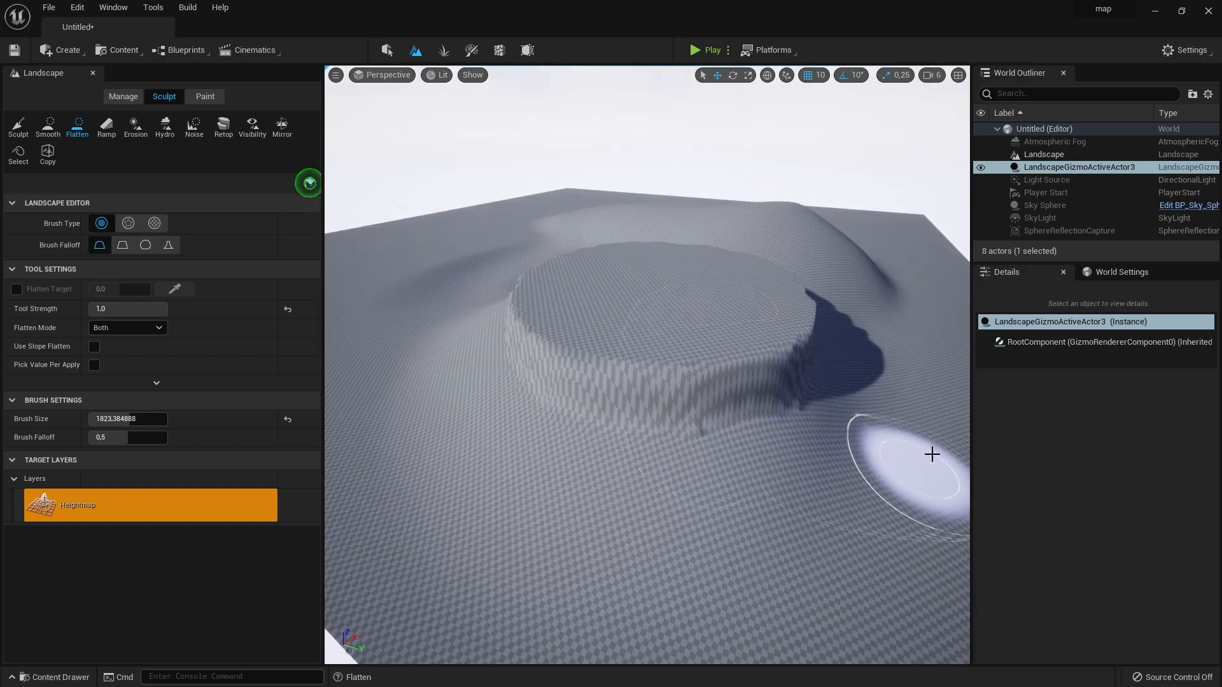
{"action": "mouse_move", "coordinate": [911, 438]}
{"action": "left_mouse_down"}
{"action": "mouse_move", "coordinate": [813, 515]}
{"action": "mouse_move", "coordinate": [700, 530]}
{"action": "mouse_move", "coordinate": [559, 512]}
{"action": "mouse_move", "coordinate": [469, 444]}
{"action": "mouse_move", "coordinate": [443, 374]}
{"action": "left_mouse_up"}
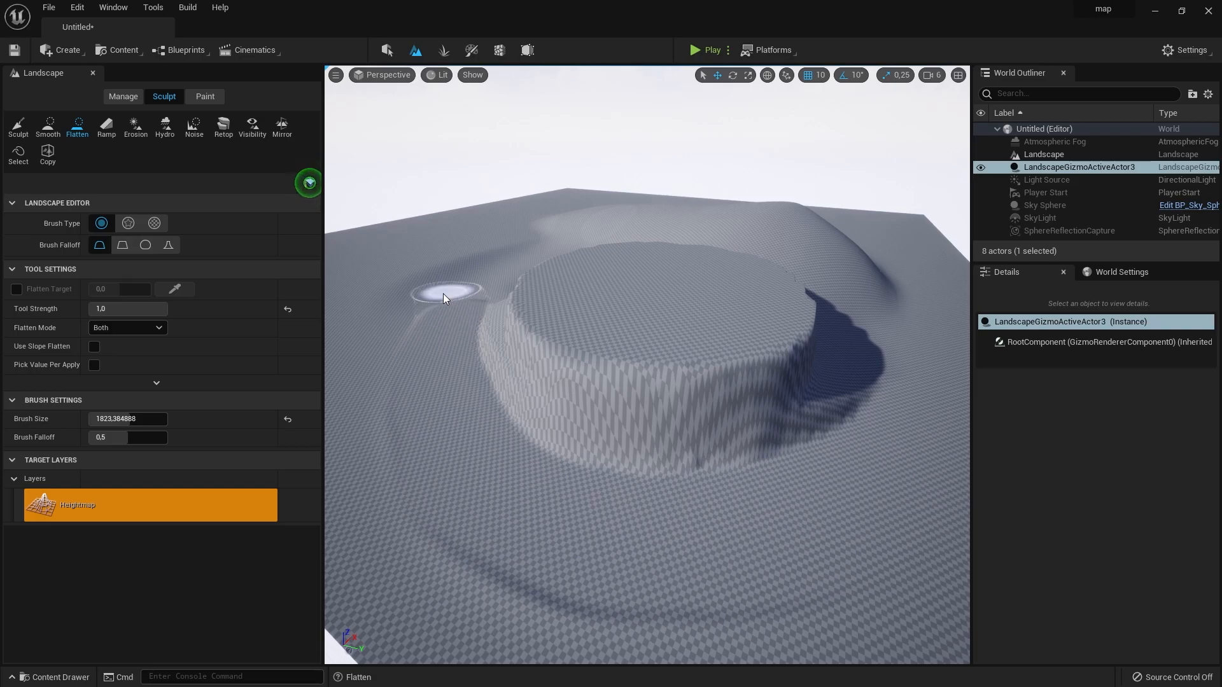
{"action": "left_click_drag", "start_coordinate": [442, 547], "coordinate": [919, 583]}
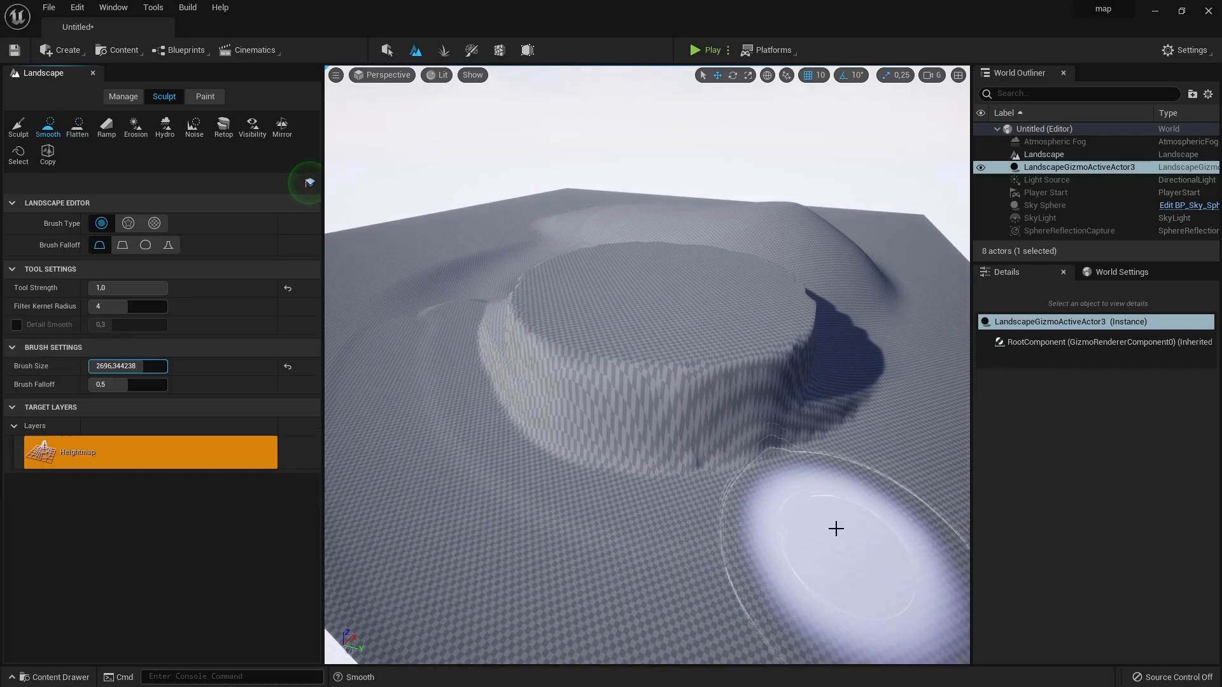
- Smooth the plateau's slopes at brush size about 2696, and place ramp points on its top and on the ground below
{"action": "mouse_move", "coordinate": [811, 485]}
{"action": "left_mouse_down"}
{"action": "mouse_move", "coordinate": [772, 464]}
{"action": "mouse_move", "coordinate": [638, 475]}
{"action": "mouse_move", "coordinate": [507, 412]}
{"action": "mouse_move", "coordinate": [486, 300]}
{"action": "mouse_move", "coordinate": [428, 360]}
{"action": "mouse_move", "coordinate": [736, 472]}
{"action": "mouse_move", "coordinate": [819, 362]}
{"action": "mouse_move", "coordinate": [777, 300]}
{"action": "left_mouse_up"}
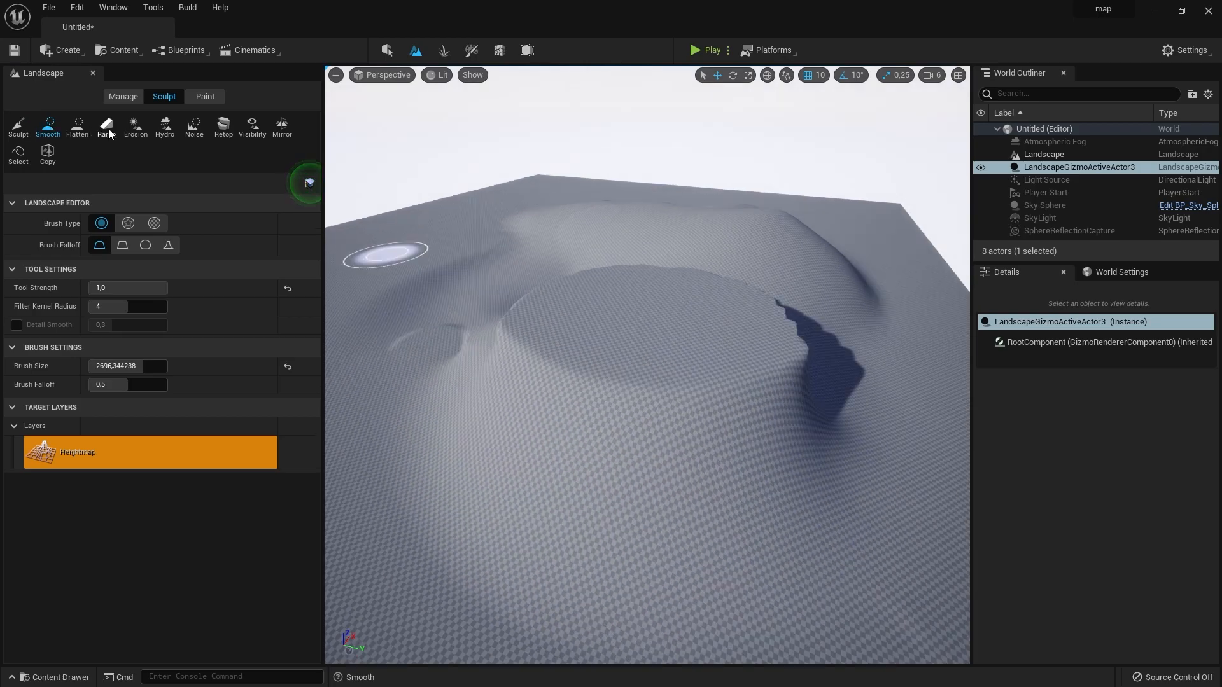
{"action": "left_click", "coordinate": [106, 127]}
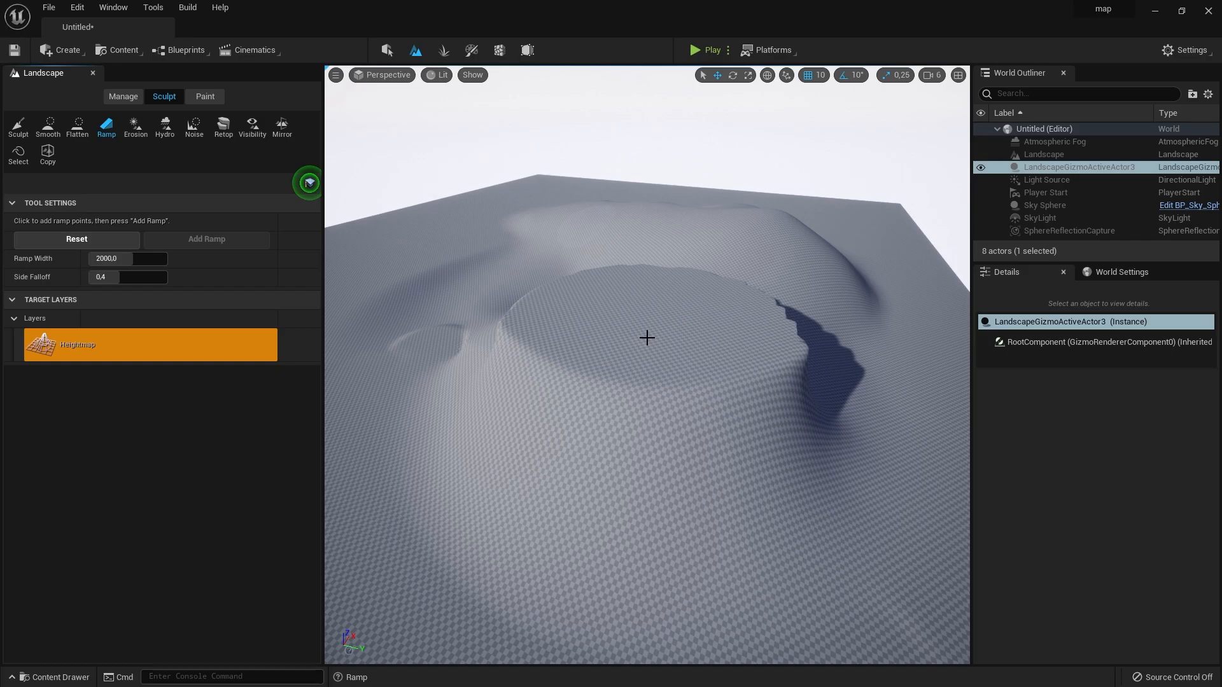
{"action": "right_click_drag", "start_coordinate": [646, 338], "coordinate": [648, 312]}
{"action": "left_click", "coordinate": [648, 305]}
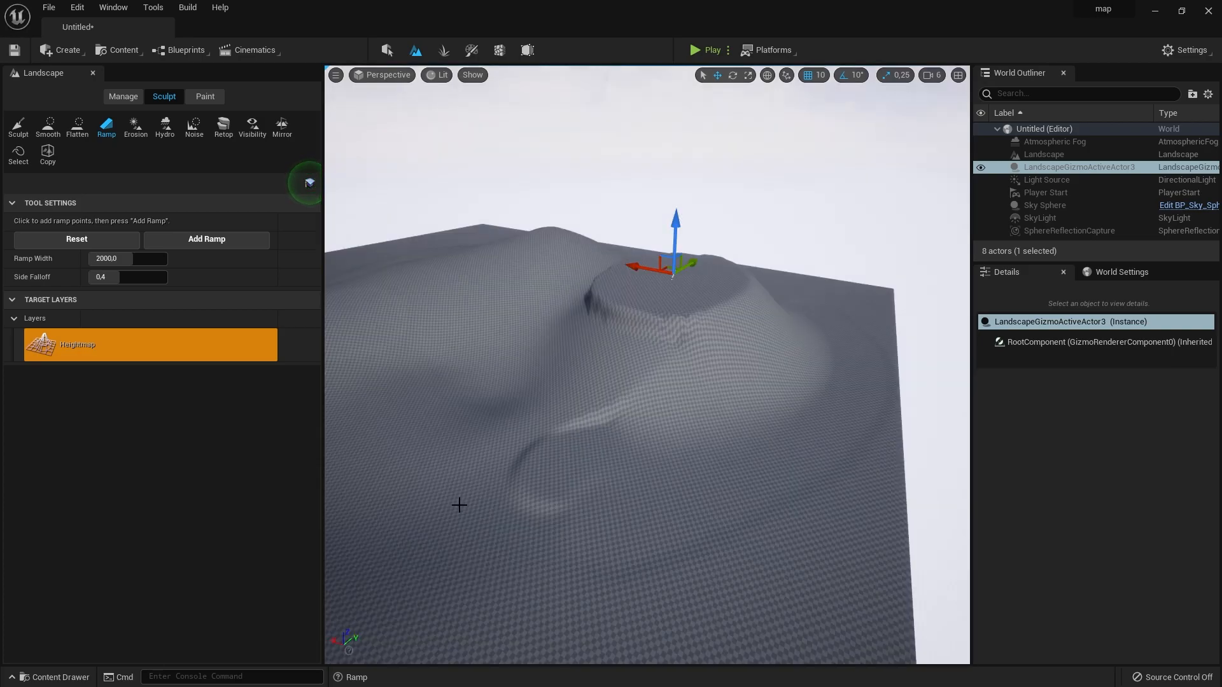
{"action": "key", "text": "w"}
{"action": "right_click_drag", "start_coordinate": [598, 490], "coordinate": [643, 449]}
{"action": "key", "text": "e"}
{"action": "key", "text": "w"}
{"action": "key", "text": "a"}
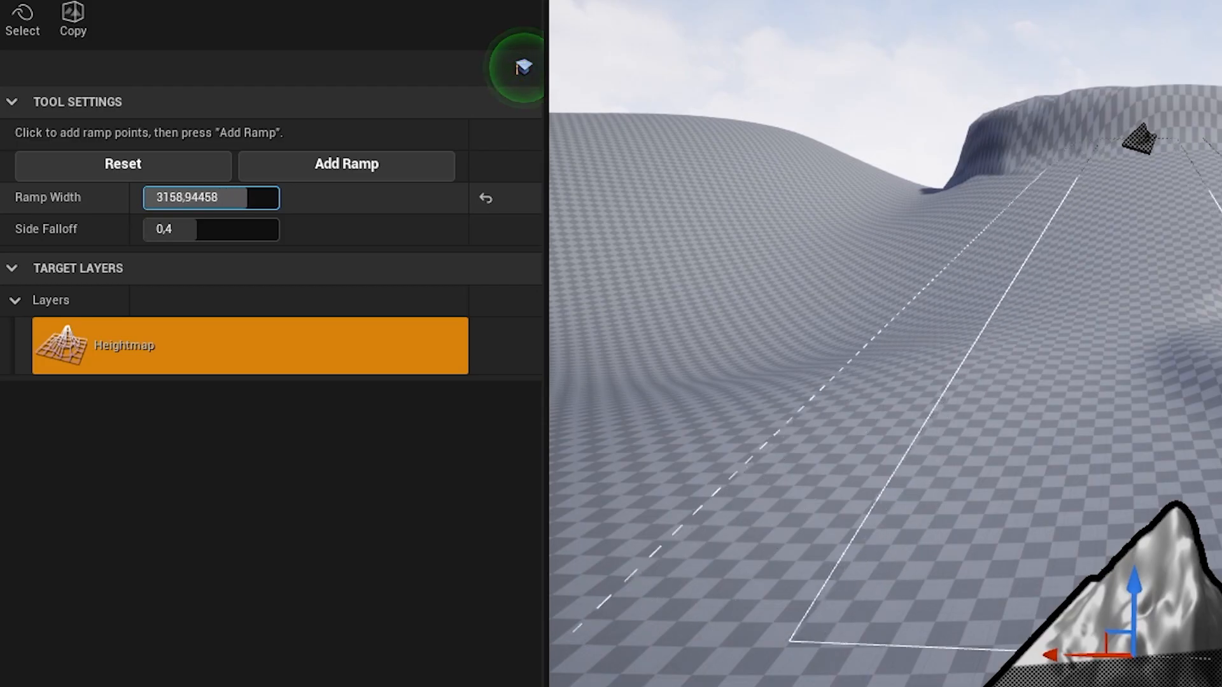
- Try different widths and side falloffs for the ramp, and add it with ramp width 2000,0 and side falloff 0,4
{"action": "left_click_drag", "start_coordinate": [247, 198], "coordinate": [278, 197]}
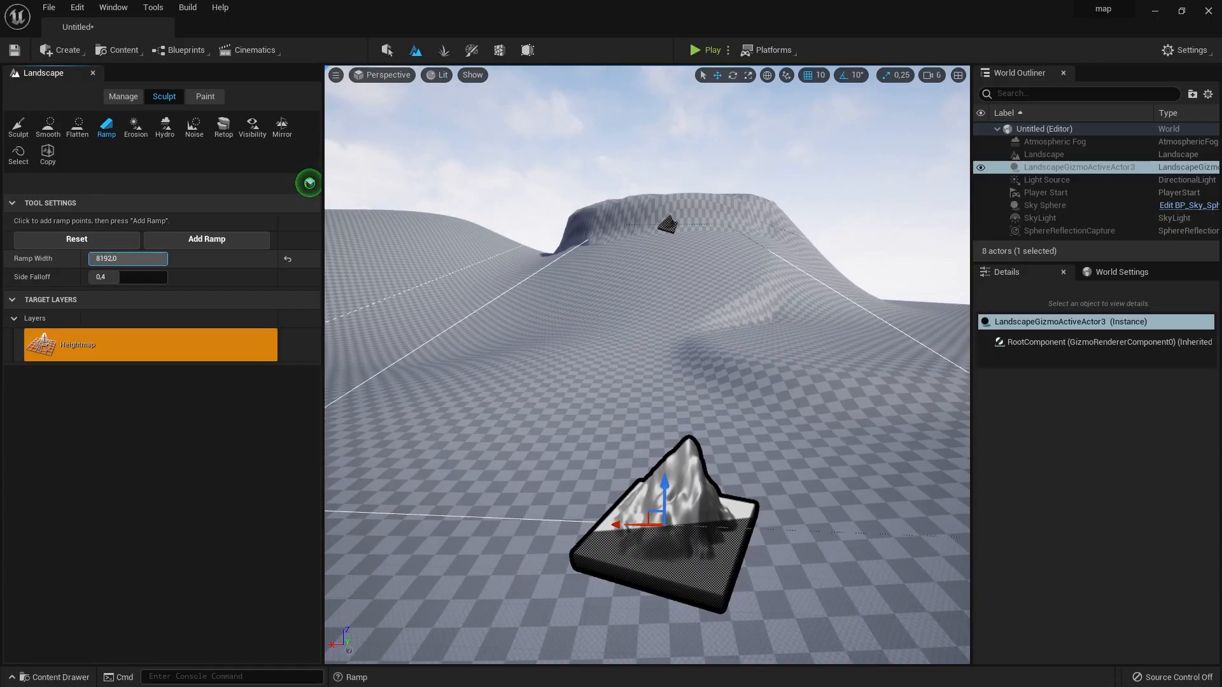
{"action": "left_click_drag", "start_coordinate": [119, 259], "coordinate": [142, 277]}
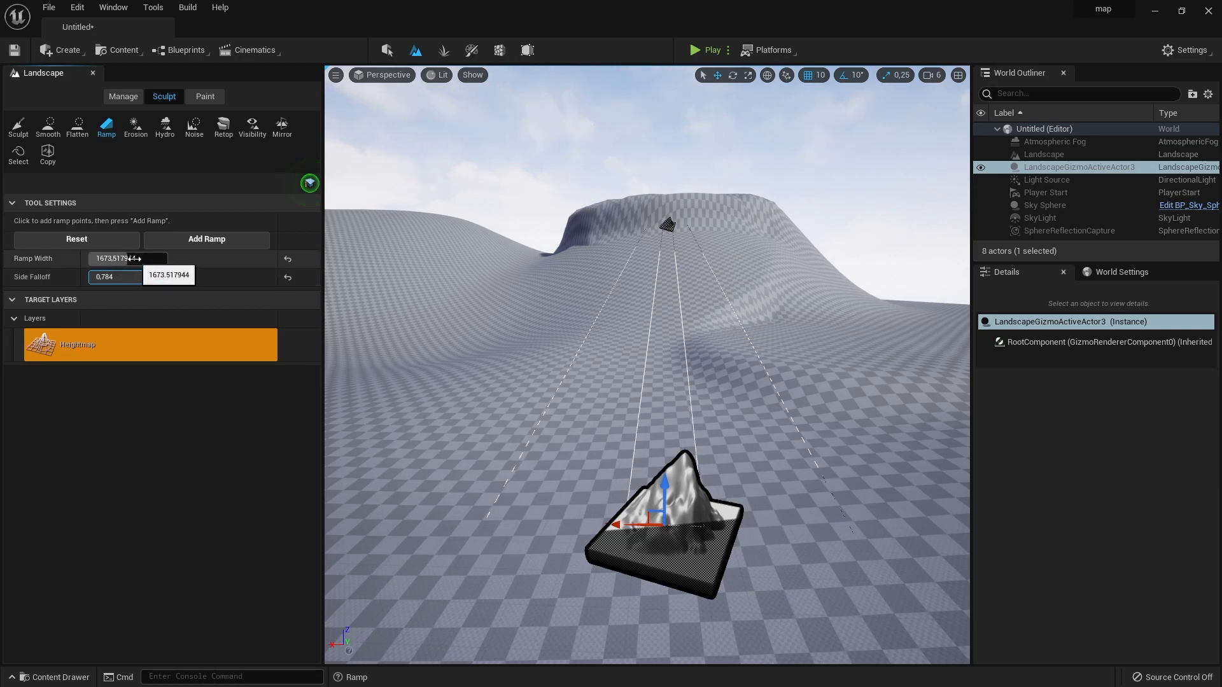
{"action": "left_click_drag", "start_coordinate": [124, 277], "coordinate": [108, 276]}
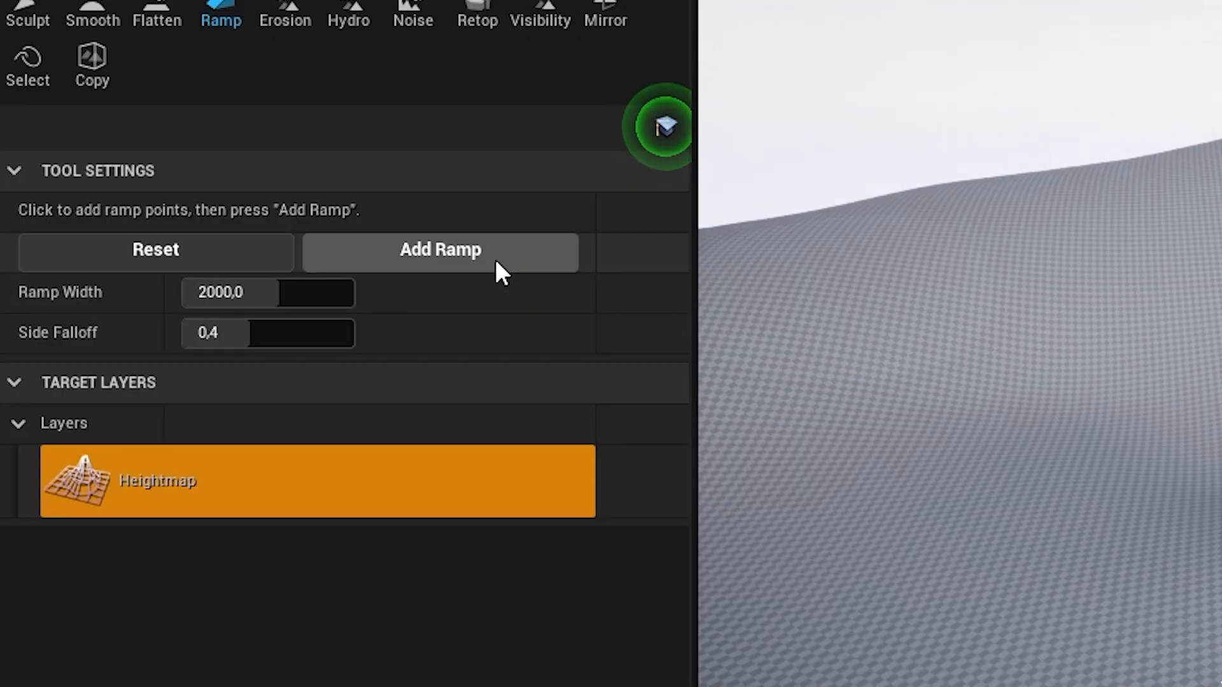
{"action": "left_click", "coordinate": [233, 245]}
- Erode the slopes around the ramp with the Erosion tool at brush size about 1291 and the Hydro tool at about 803
{"action": "right_click_drag", "start_coordinate": [589, 344], "coordinate": [508, 359]}
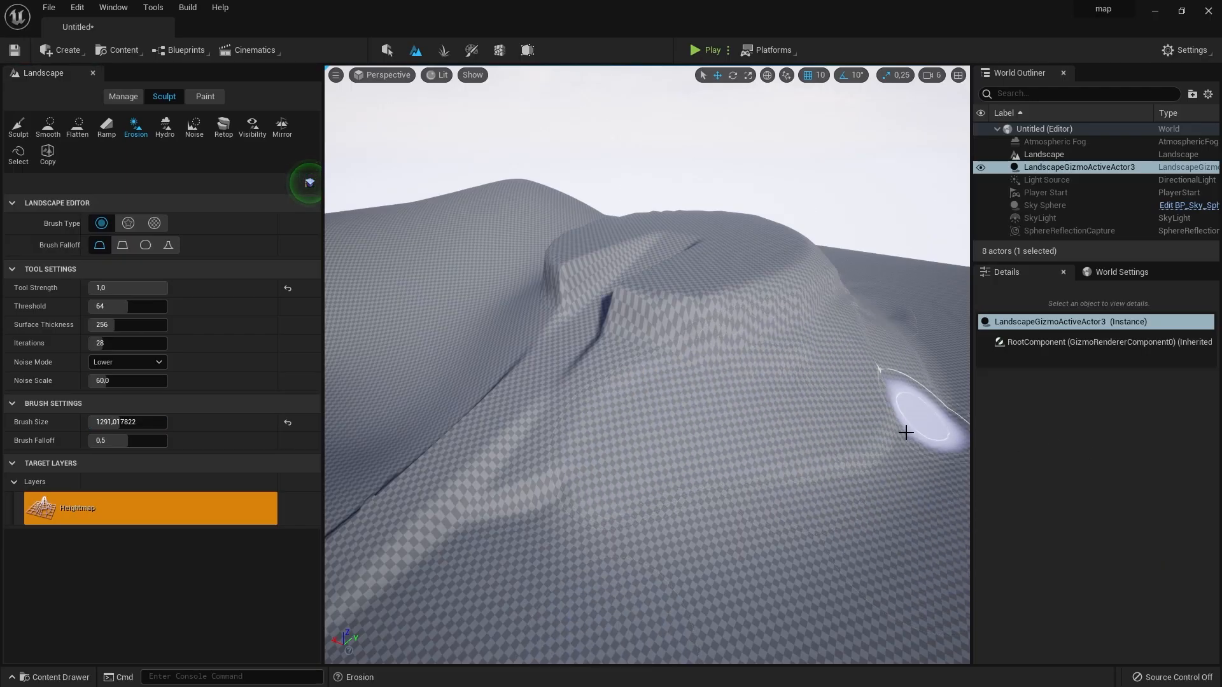
{"action": "left_click_drag", "start_coordinate": [127, 421], "coordinate": [96, 422]}
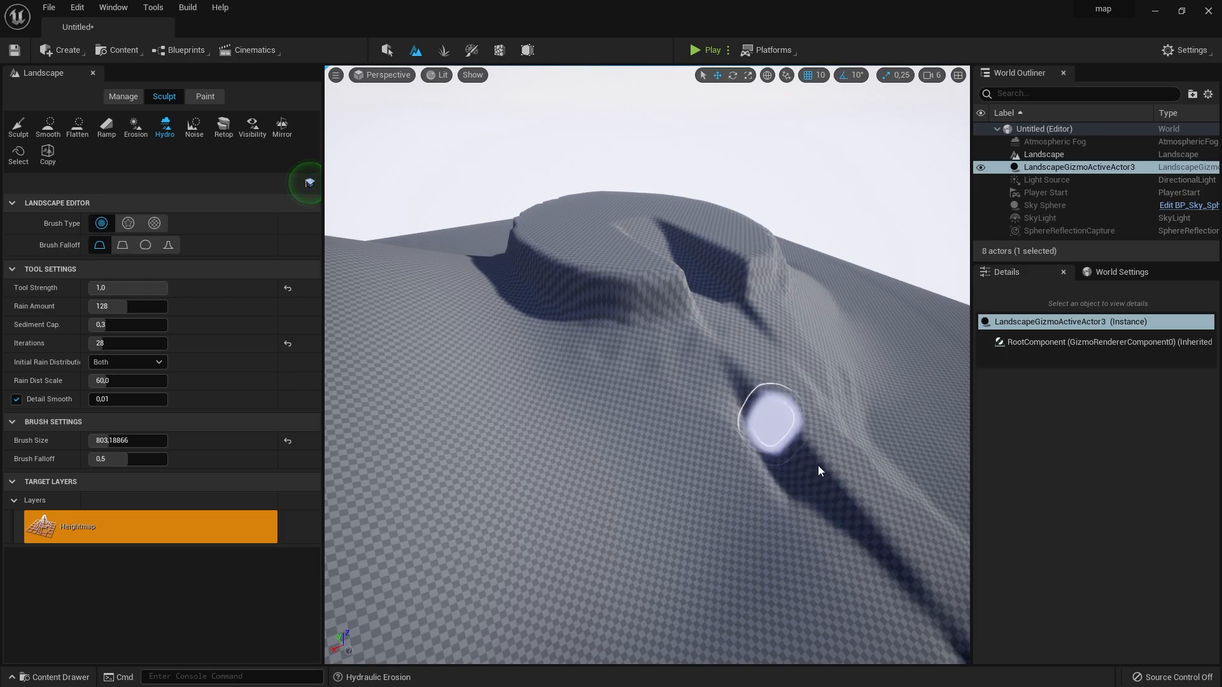
{"action": "right_click_drag", "start_coordinate": [950, 615], "coordinate": [1120, 620]}
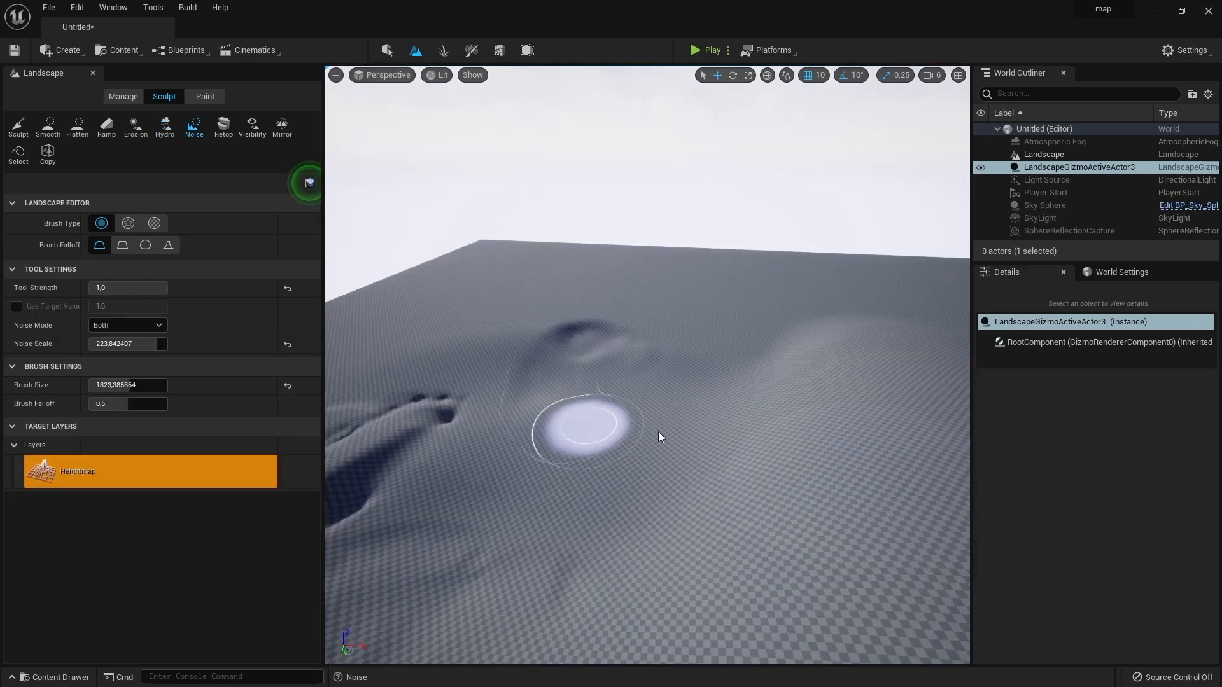
{"action": "mouse_move", "coordinate": [659, 437]}
{"action": "left_mouse_down"}
{"action": "mouse_move", "coordinate": [677, 398]}
{"action": "mouse_move", "coordinate": [665, 349]}
{"action": "mouse_move", "coordinate": [559, 407]}
{"action": "mouse_move", "coordinate": [489, 320]}
{"action": "left_mouse_up"}
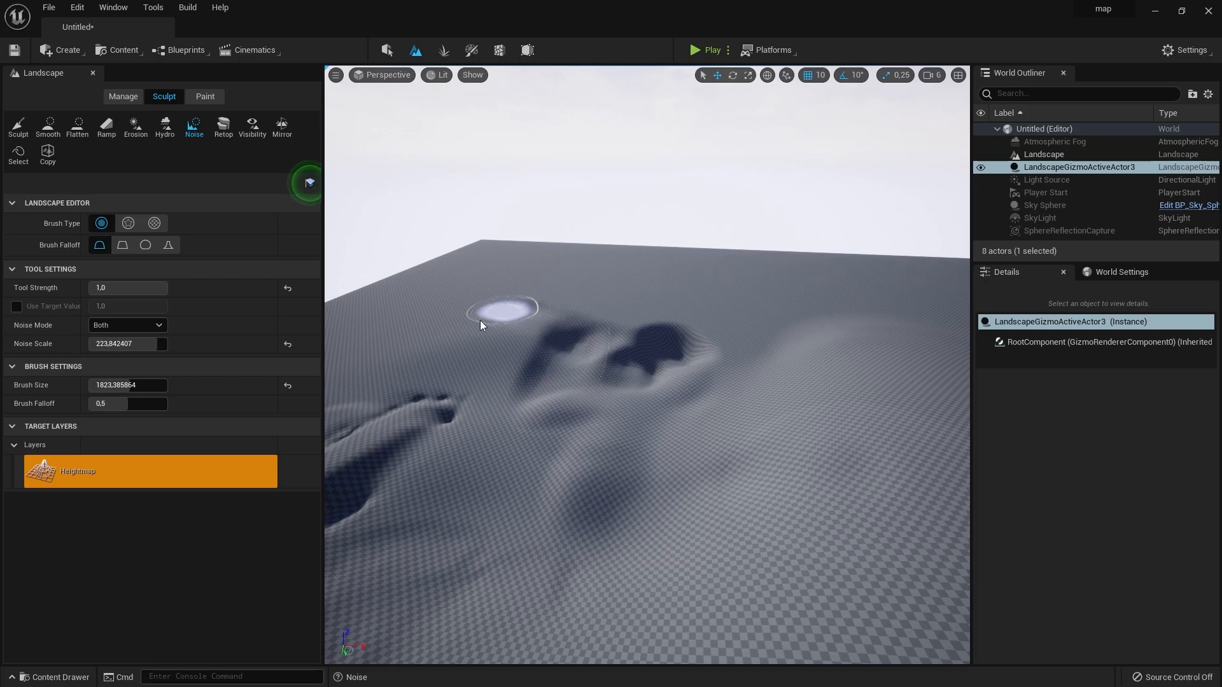
- Roughen the flat ground with the Noise tool at noise scale about 224 and brush size about 1823, and undo the last stroke
{"action": "mouse_move", "coordinate": [731, 316]}
{"action": "left_mouse_down"}
{"action": "mouse_move", "coordinate": [776, 403]}
{"action": "mouse_move", "coordinate": [791, 275]}
{"action": "mouse_move", "coordinate": [563, 497]}
{"action": "left_mouse_up"}
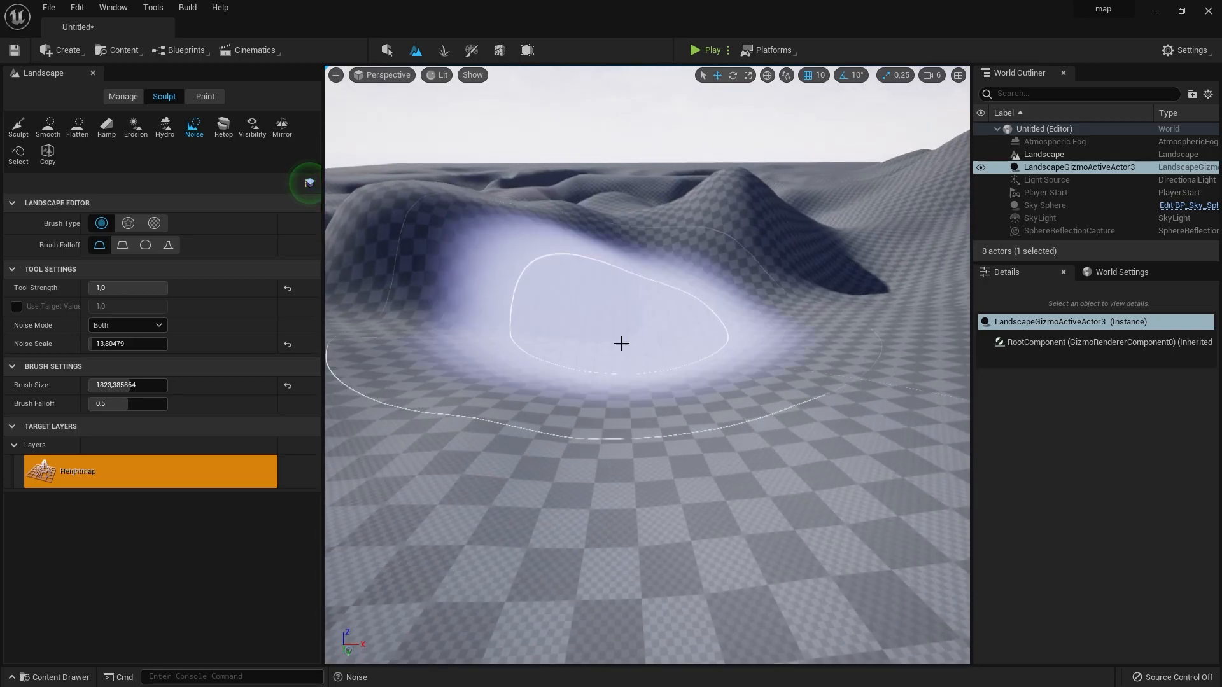
{"action": "left_click_drag", "start_coordinate": [622, 341], "coordinate": [668, 346]}
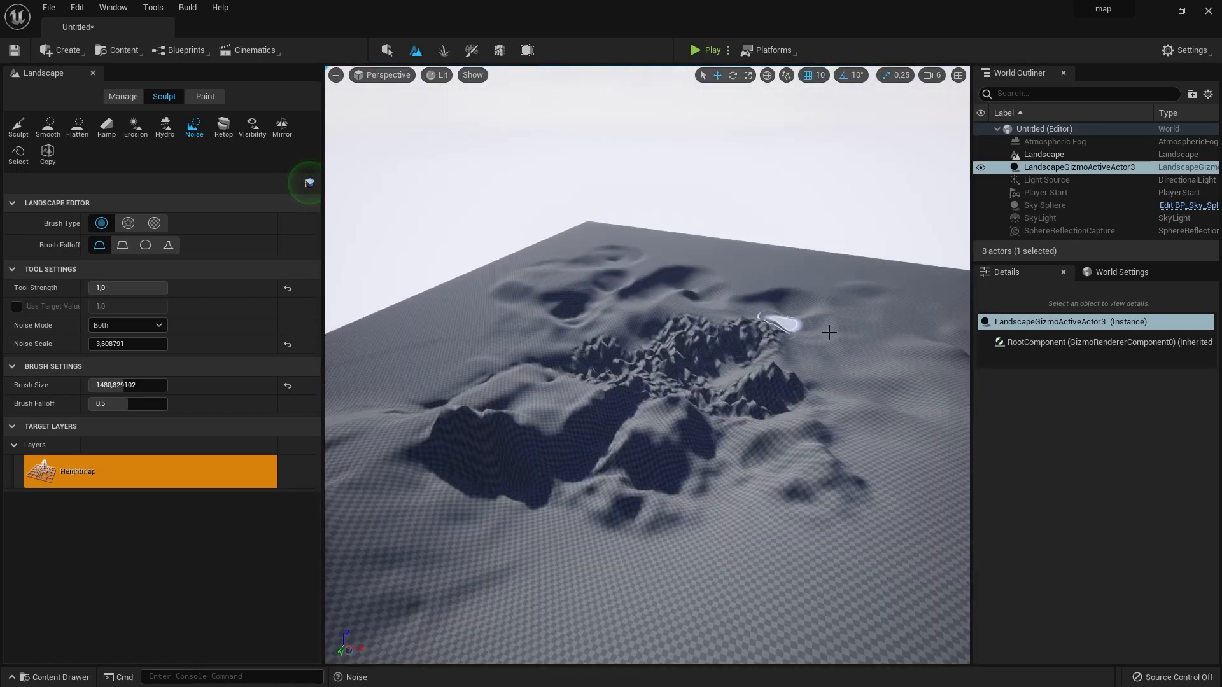
{"action": "left_click_drag", "start_coordinate": [750, 395], "coordinate": [727, 427]}
{"action": "key", "text": "ctrl+z"}
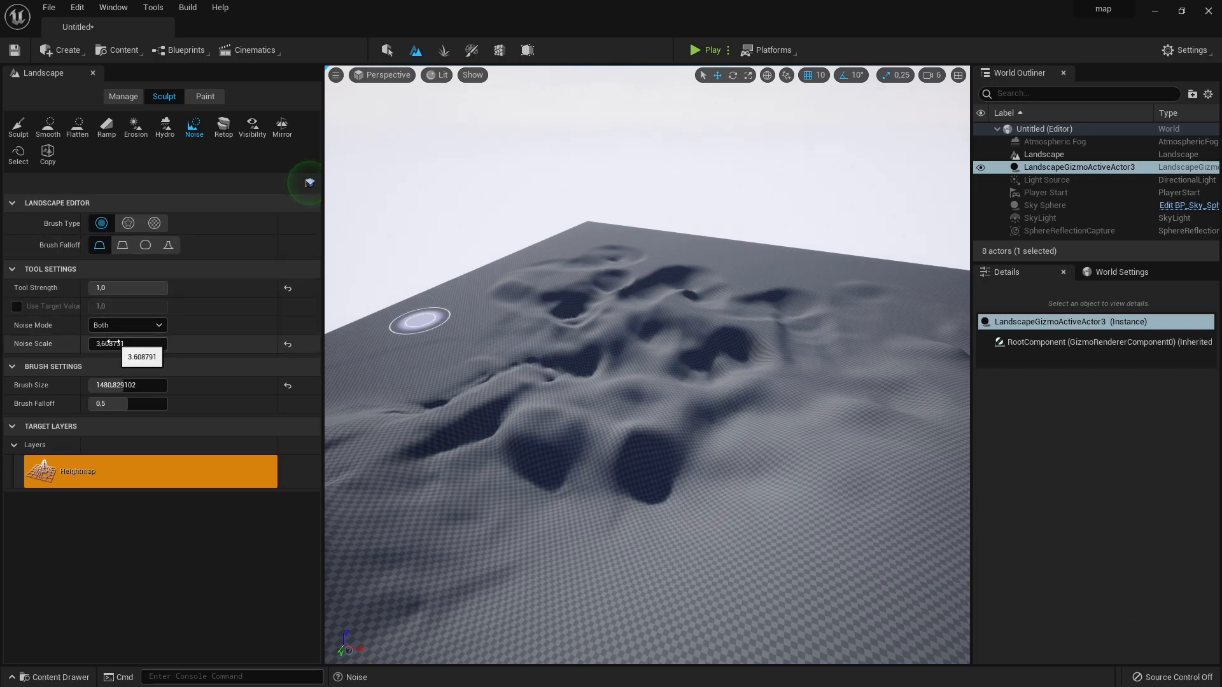
- Add coarse noise at the default noise scale 128,0 and fine noise at about 3,6 over the bumpy ground, with brush size about 1481
{"action": "left_click", "coordinate": [288, 342]}
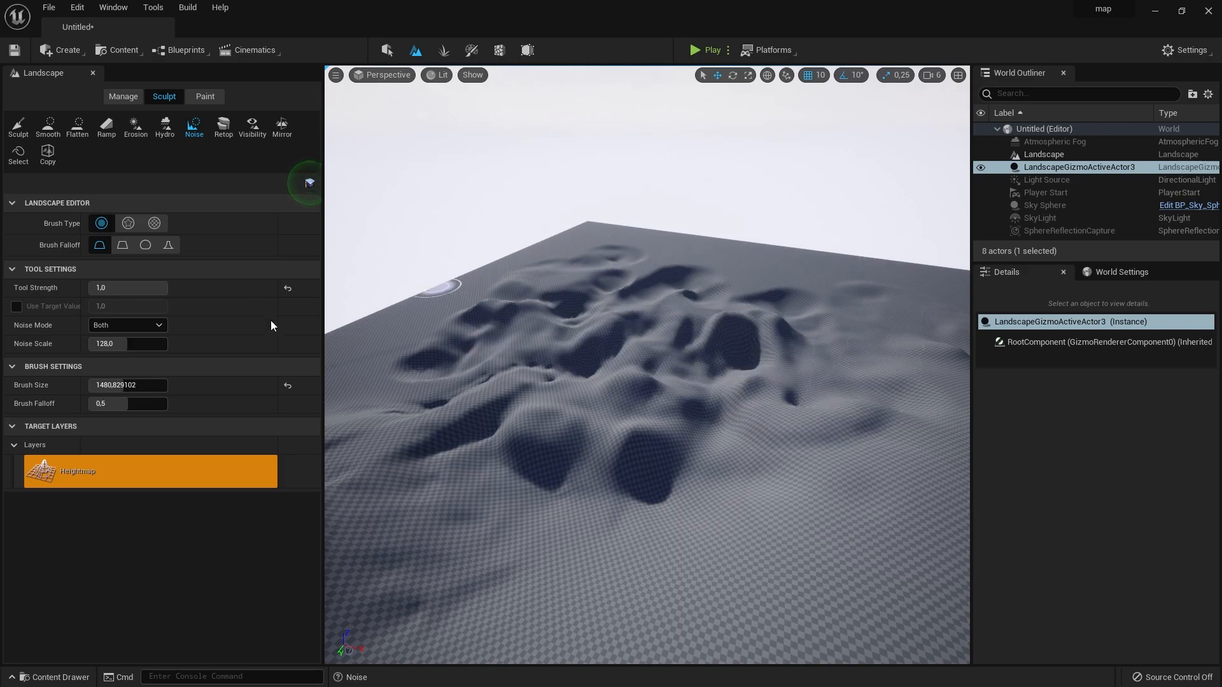
{"action": "left_click_drag", "start_coordinate": [98, 343], "coordinate": [92, 343]}
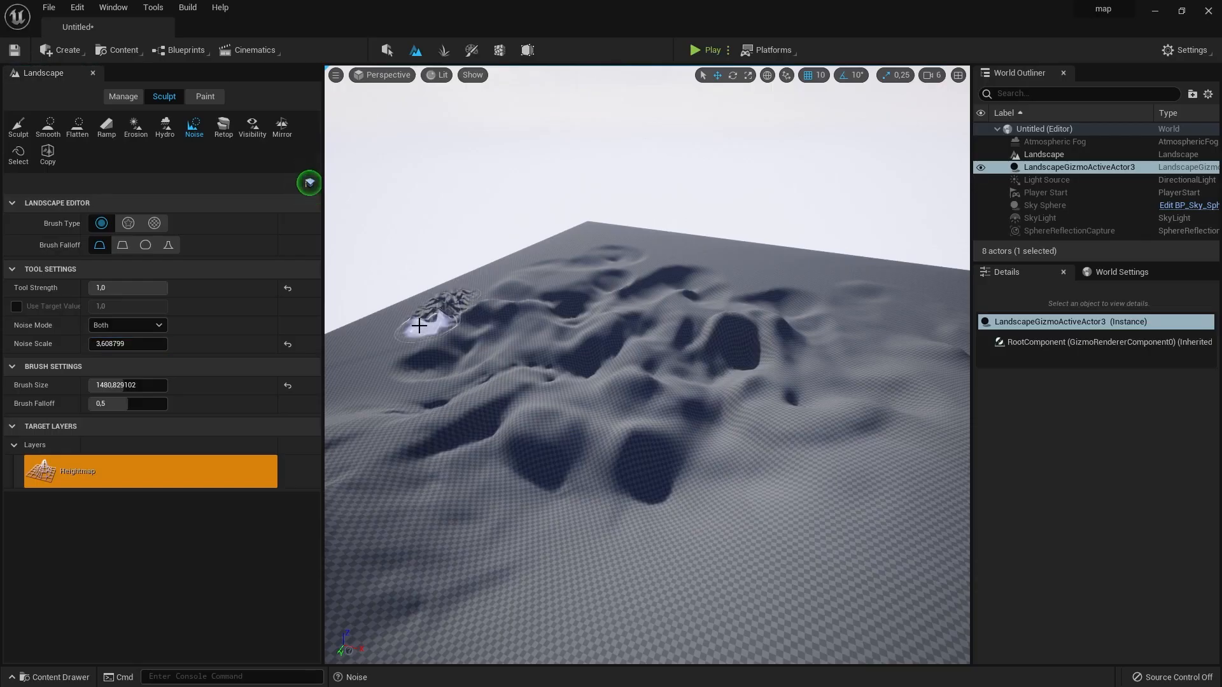
{"action": "left_click_drag", "start_coordinate": [553, 332], "coordinate": [614, 327]}
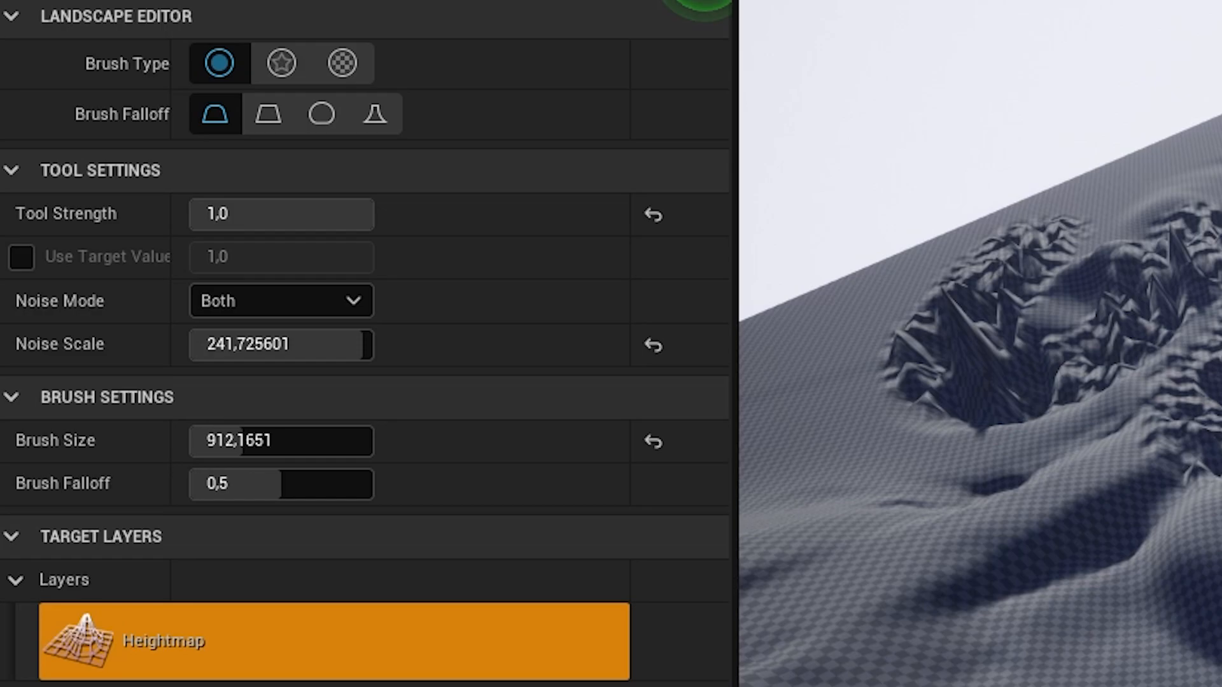
{"action": "left_click_drag", "start_coordinate": [273, 433], "coordinate": [306, 426]}
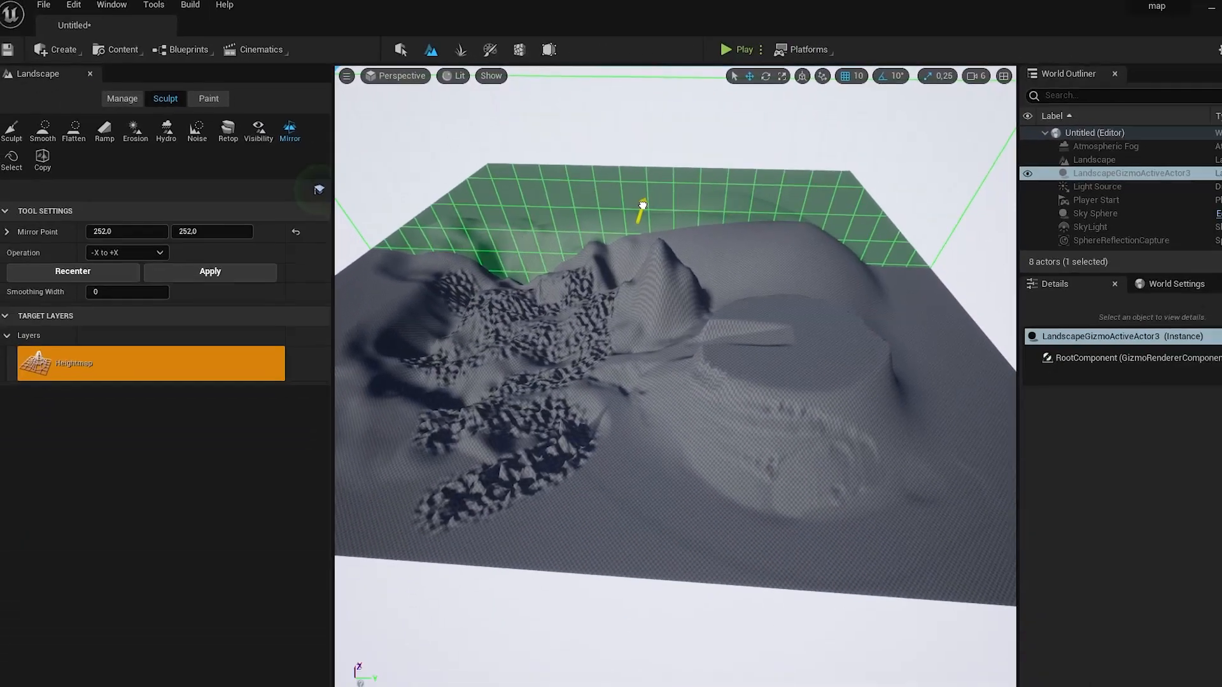
- Move the mirror plane to X about 229,6, mirror the landscape from -X to +X, and view the terrain from above
{"action": "left_click_drag", "start_coordinate": [640, 211], "coordinate": [608, 222]}
{"action": "right_click_drag", "start_coordinate": [526, 229], "coordinate": [474, 231]}
{"action": "right_click_drag", "start_coordinate": [712, 223], "coordinate": [662, 223]}
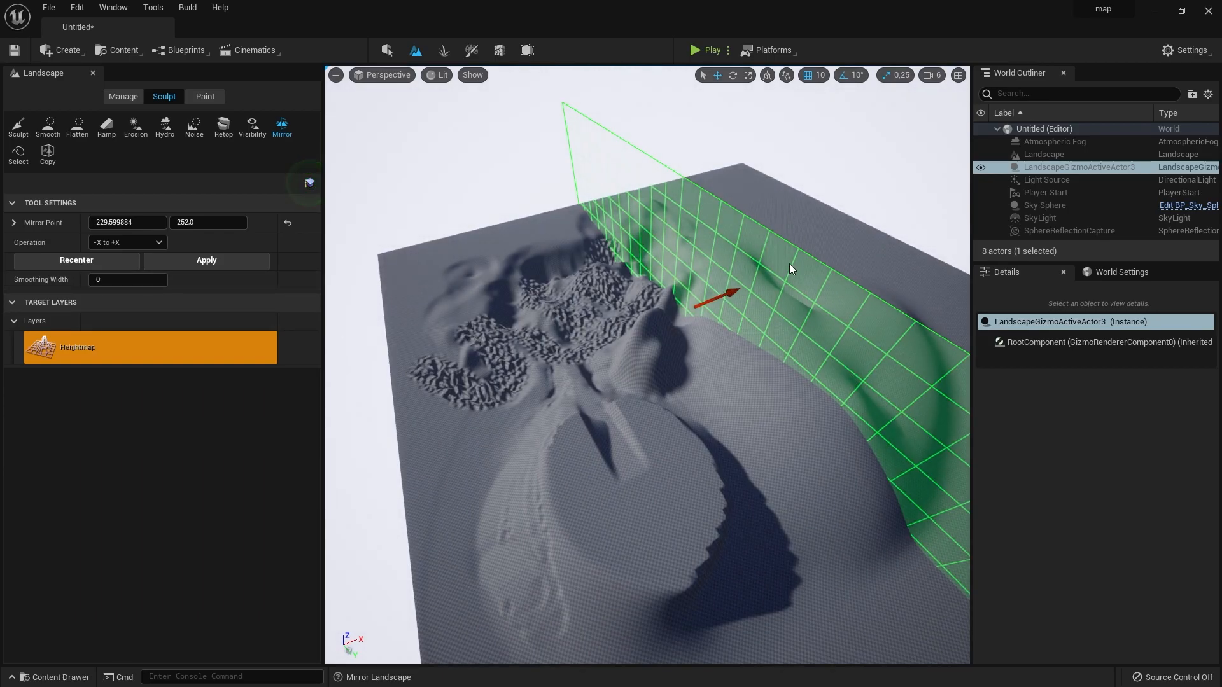
{"action": "left_click", "coordinate": [252, 266]}
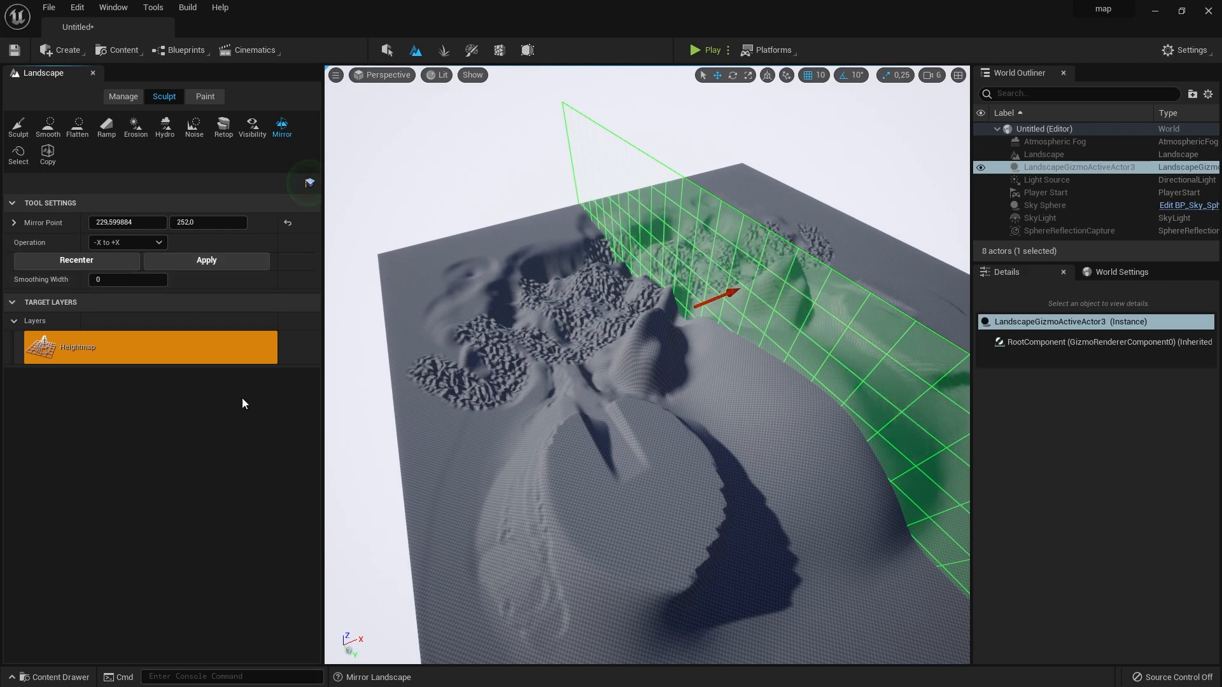
{"action": "right_click_drag", "start_coordinate": [726, 374], "coordinate": [662, 427]}
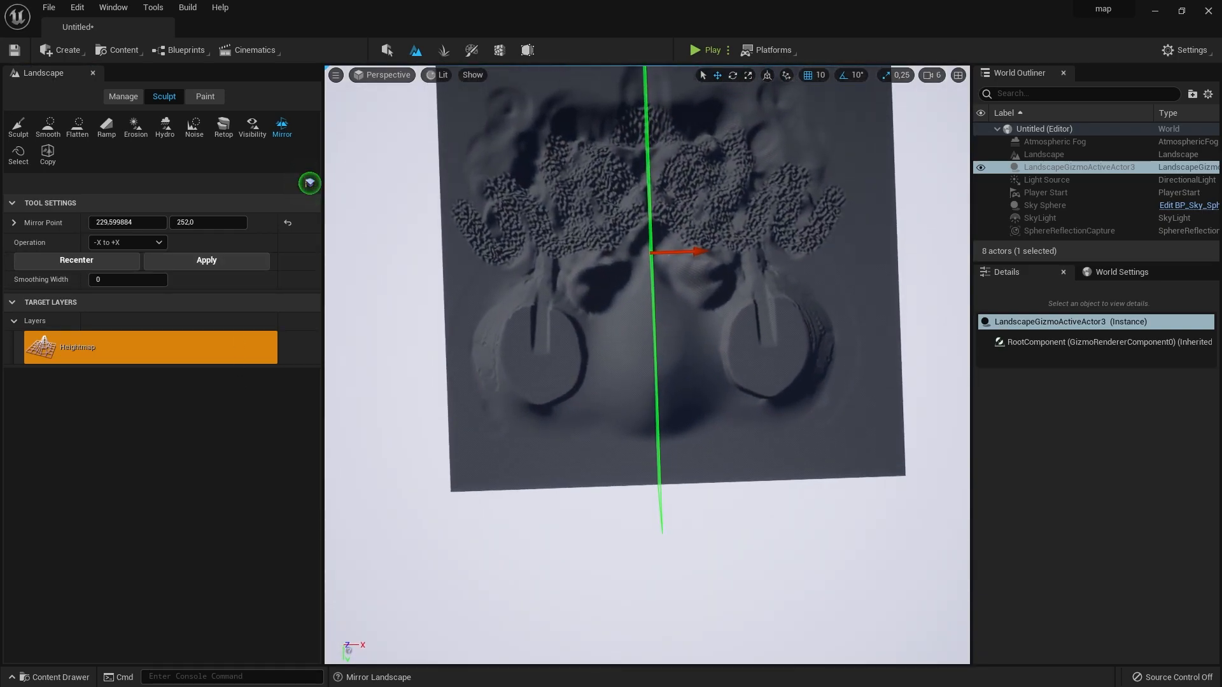
{"action": "key", "text": "w"}
{"action": "key", "text": "a"}
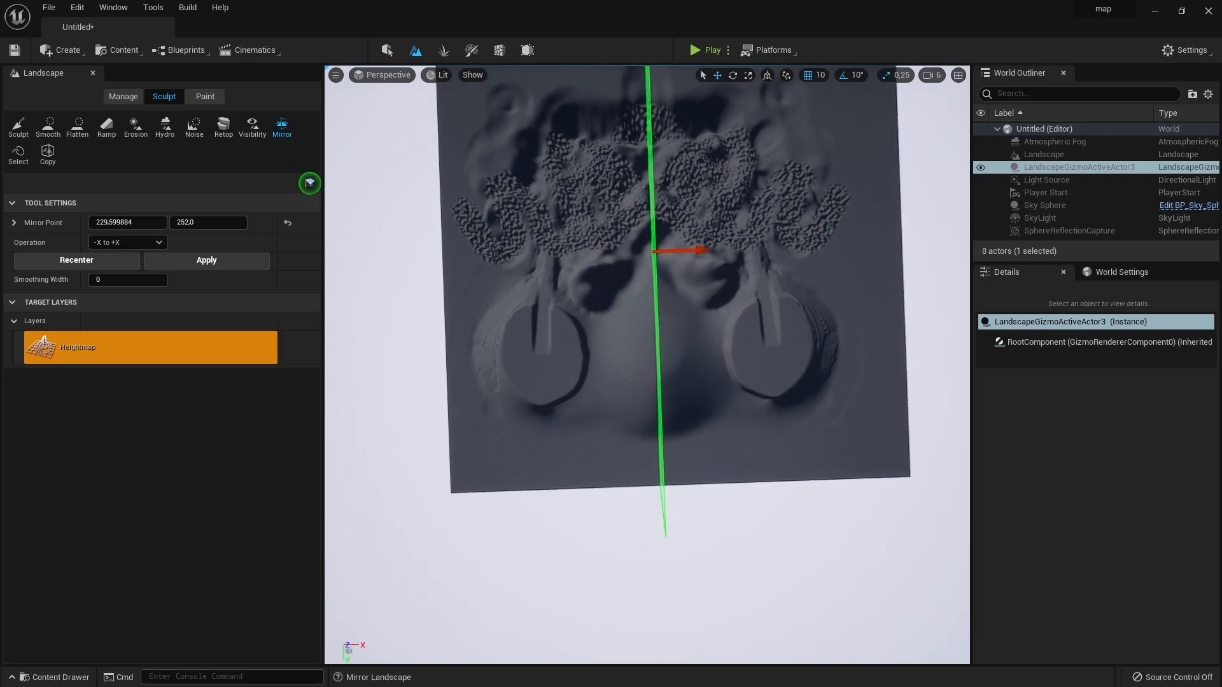
- Mask a region of the terrain and sculpt tall peaks around it with the negative region mask at brush size about 2696
{"action": "right_click_drag", "start_coordinate": [662, 426], "coordinate": [748, 337]}
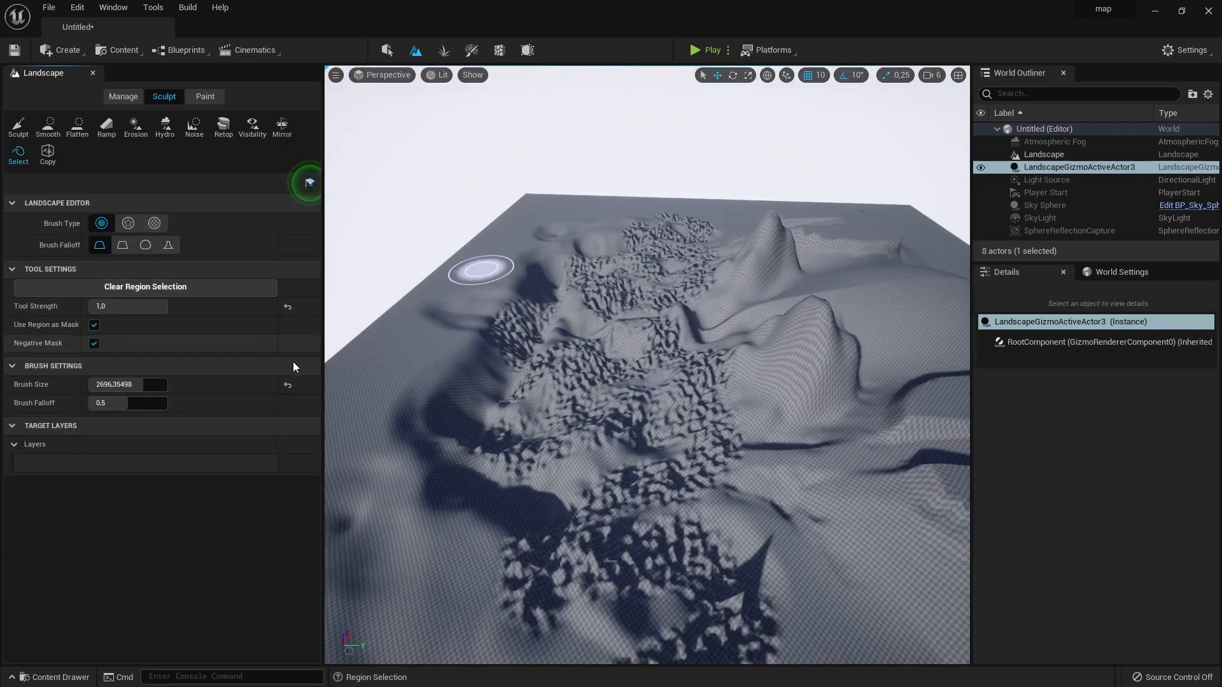
{"action": "mouse_move", "coordinate": [439, 413]}
{"action": "left_mouse_down"}
{"action": "mouse_move", "coordinate": [450, 403]}
{"action": "mouse_move", "coordinate": [560, 554]}
{"action": "mouse_move", "coordinate": [628, 402]}
{"action": "left_mouse_up"}
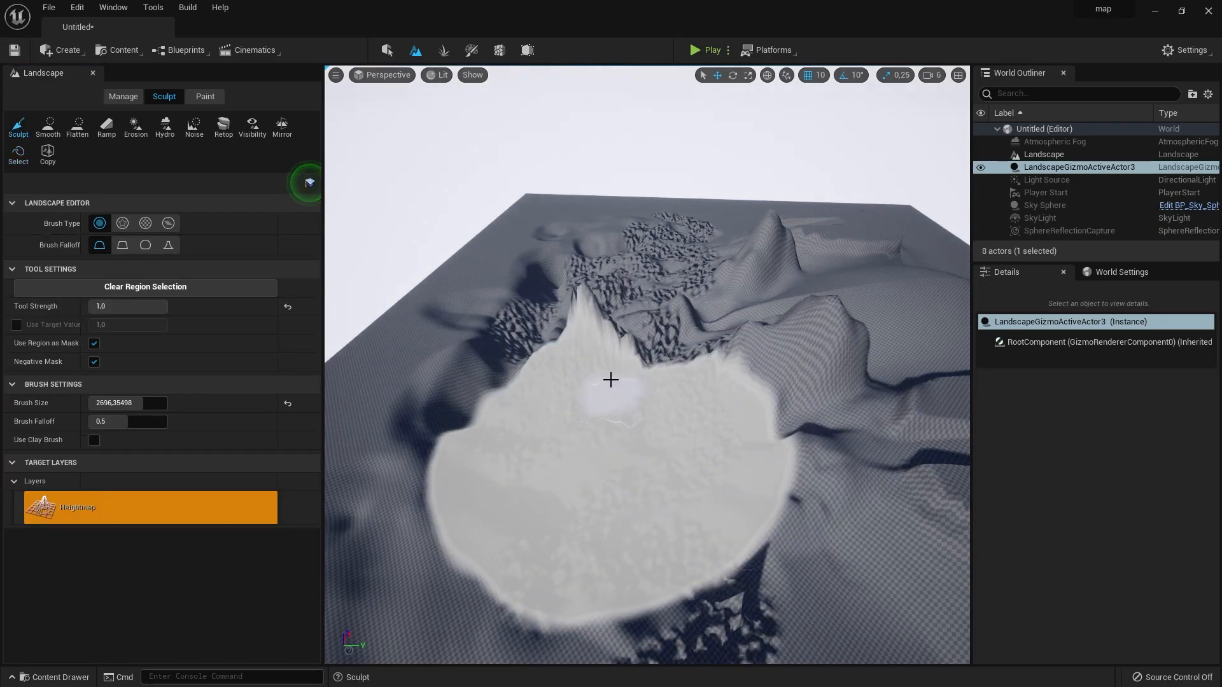
{"action": "mouse_move", "coordinate": [605, 381]}
{"action": "left_mouse_down"}
{"action": "mouse_move", "coordinate": [837, 469]}
{"action": "mouse_move", "coordinate": [732, 400]}
{"action": "mouse_move", "coordinate": [445, 399]}
{"action": "mouse_move", "coordinate": [834, 357]}
{"action": "mouse_move", "coordinate": [821, 363]}
{"action": "left_mouse_up"}
{"action": "mouse_move", "coordinate": [821, 362]}
{"action": "right_mouse_down"}
{"action": "mouse_move", "coordinate": [935, 325]}
{"action": "mouse_move", "coordinate": [810, 317]}
{"action": "right_mouse_up"}
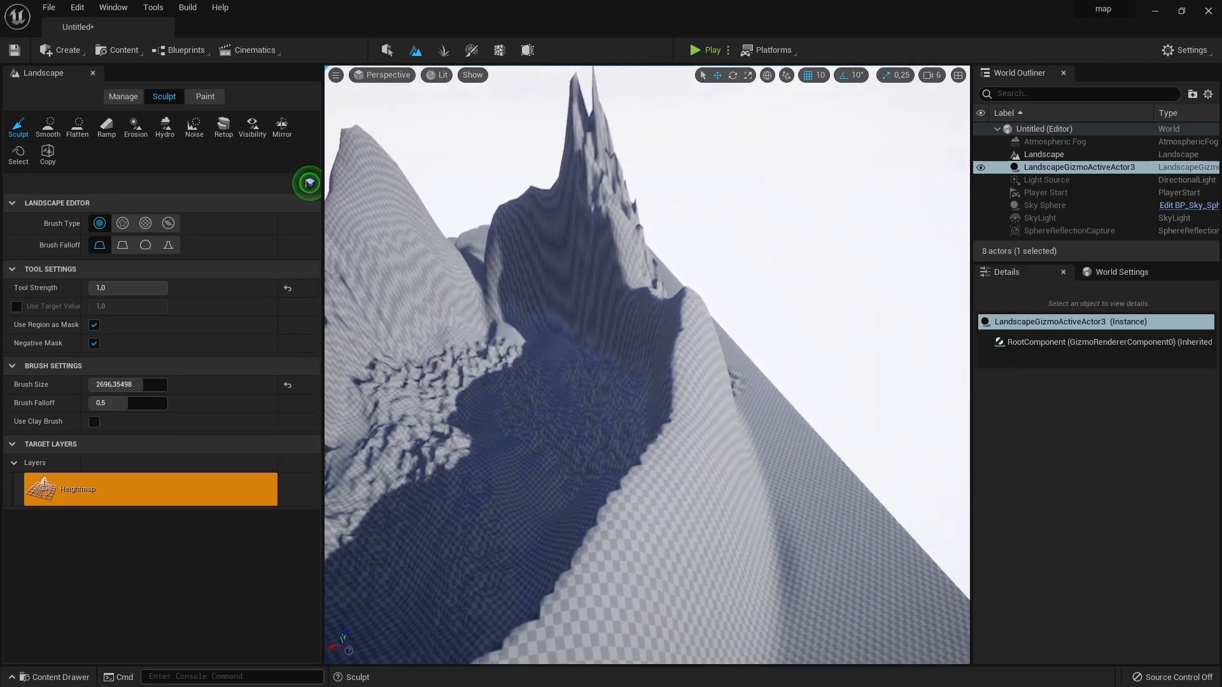
{"action": "mouse_move", "coordinate": [810, 316]}
{"action": "right_mouse_down"}
{"action": "mouse_move", "coordinate": [821, 331]}
{"action": "mouse_move", "coordinate": [782, 327]}
{"action": "right_mouse_up"}
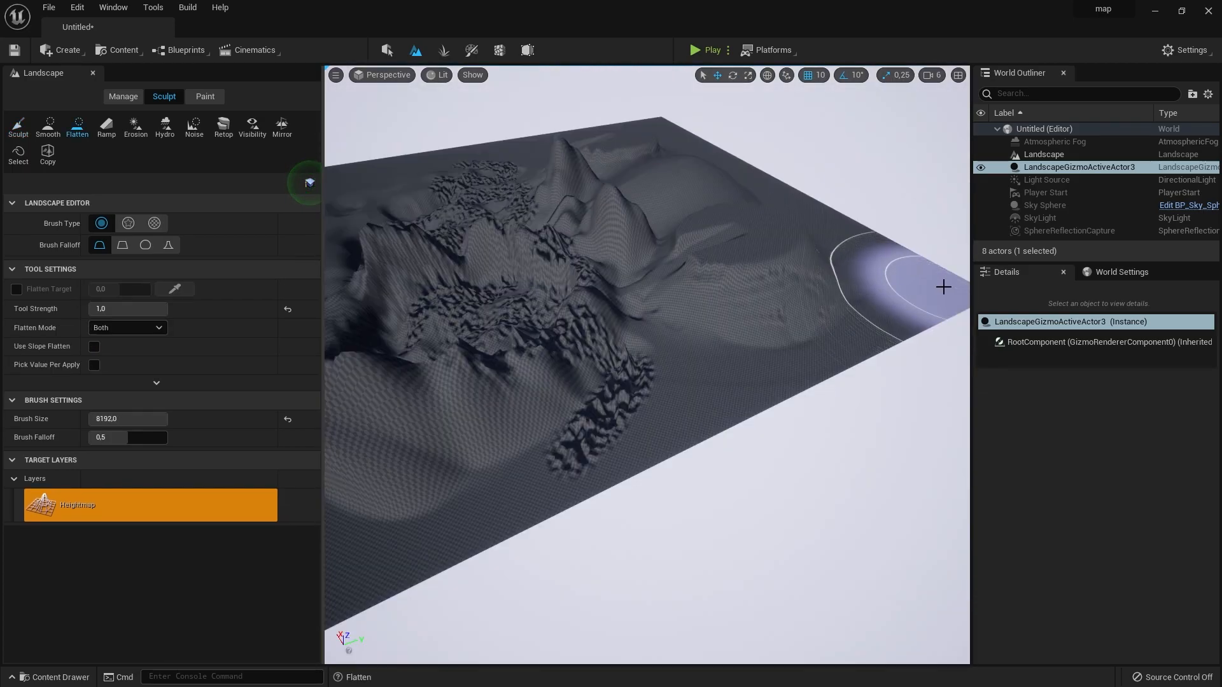
- Try flattening the mountains with the Flatten tool at tool strength 1,0 and brush size 8192,0, and undo the strokes
{"action": "mouse_move", "coordinate": [943, 287]}
{"action": "left_mouse_down"}
{"action": "mouse_move", "coordinate": [761, 308]}
{"action": "mouse_move", "coordinate": [834, 248]}
{"action": "mouse_move", "coordinate": [703, 216]}
{"action": "mouse_move", "coordinate": [554, 379]}
{"action": "mouse_move", "coordinate": [420, 376]}
{"action": "mouse_move", "coordinate": [559, 350]}
{"action": "mouse_move", "coordinate": [630, 124]}
{"action": "mouse_move", "coordinate": [535, 259]}
{"action": "mouse_move", "coordinate": [450, 177]}
{"action": "mouse_move", "coordinate": [433, 246]}
{"action": "left_mouse_up"}
{"action": "right_click_drag", "start_coordinate": [439, 248], "coordinate": [357, 244]}
{"action": "mouse_move", "coordinate": [581, 281]}
{"action": "right_mouse_down"}
{"action": "mouse_move", "coordinate": [661, 283]}
{"action": "mouse_move", "coordinate": [651, 281]}
{"action": "right_mouse_up"}
{"action": "key", "text": "ctrl+z"}
{"action": "key", "text": "ctrl+z"}
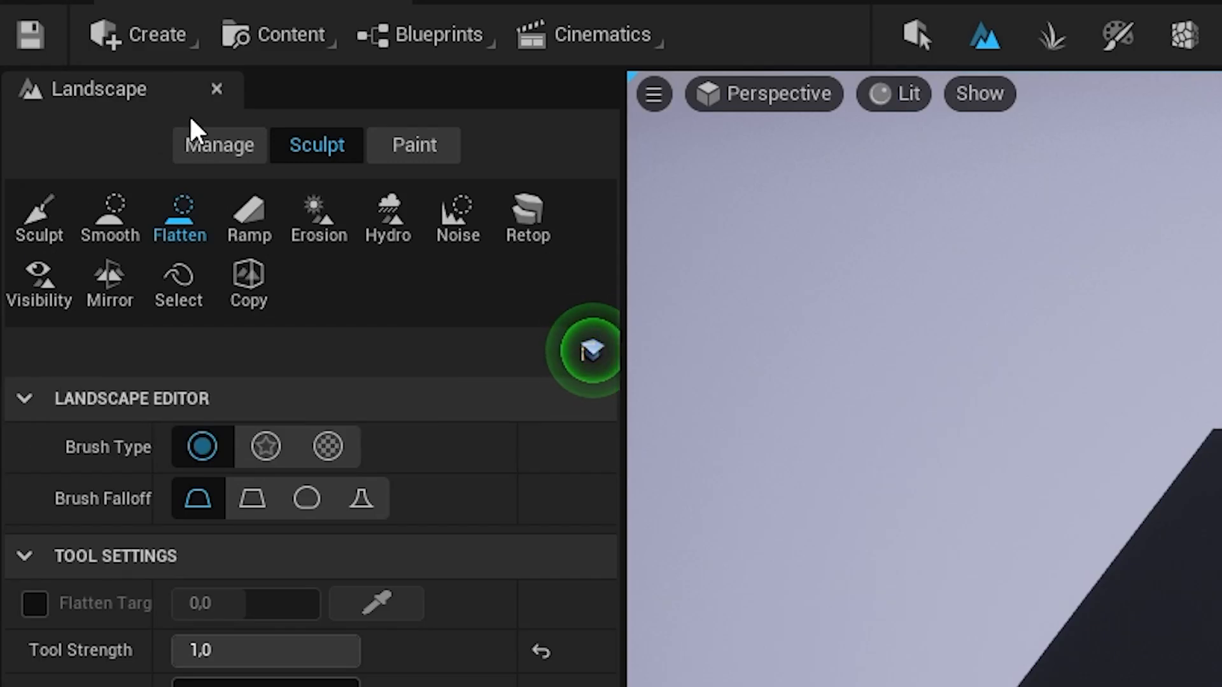
- Select a component of the flat landscape, and add new landscape components along its outer edge with brush size 1
{"action": "left_click", "coordinate": [205, 136]}
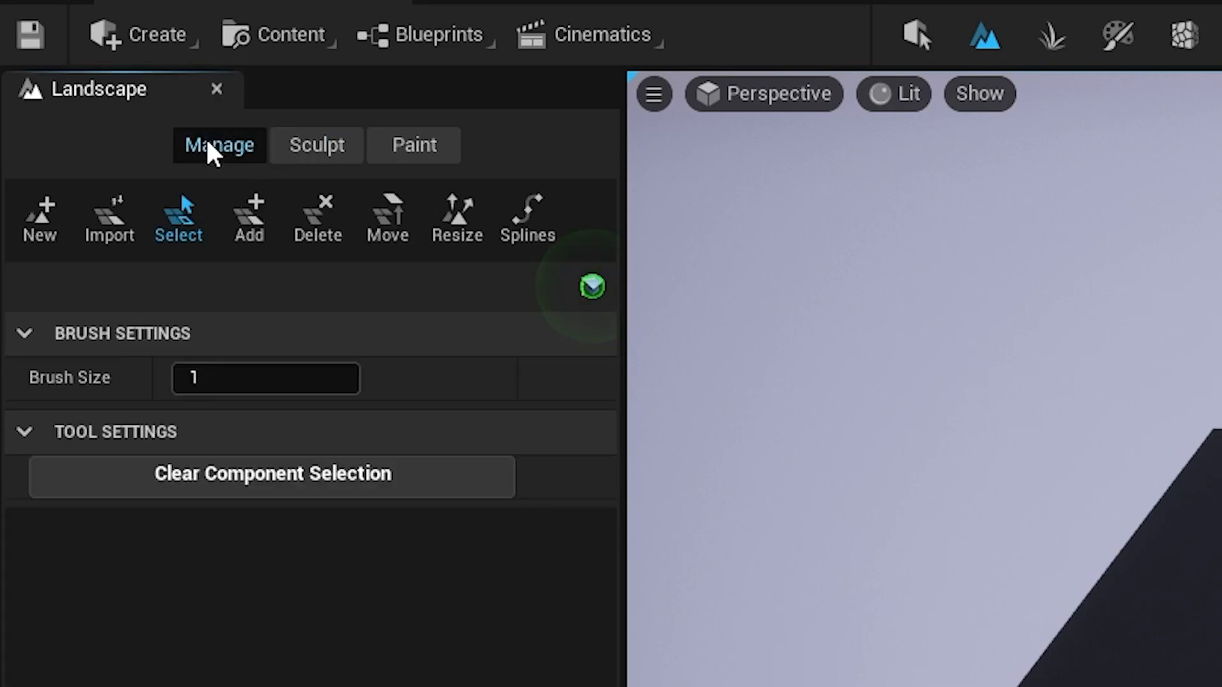
{"action": "right_click_drag", "start_coordinate": [1101, 220], "coordinate": [1130, 232]}
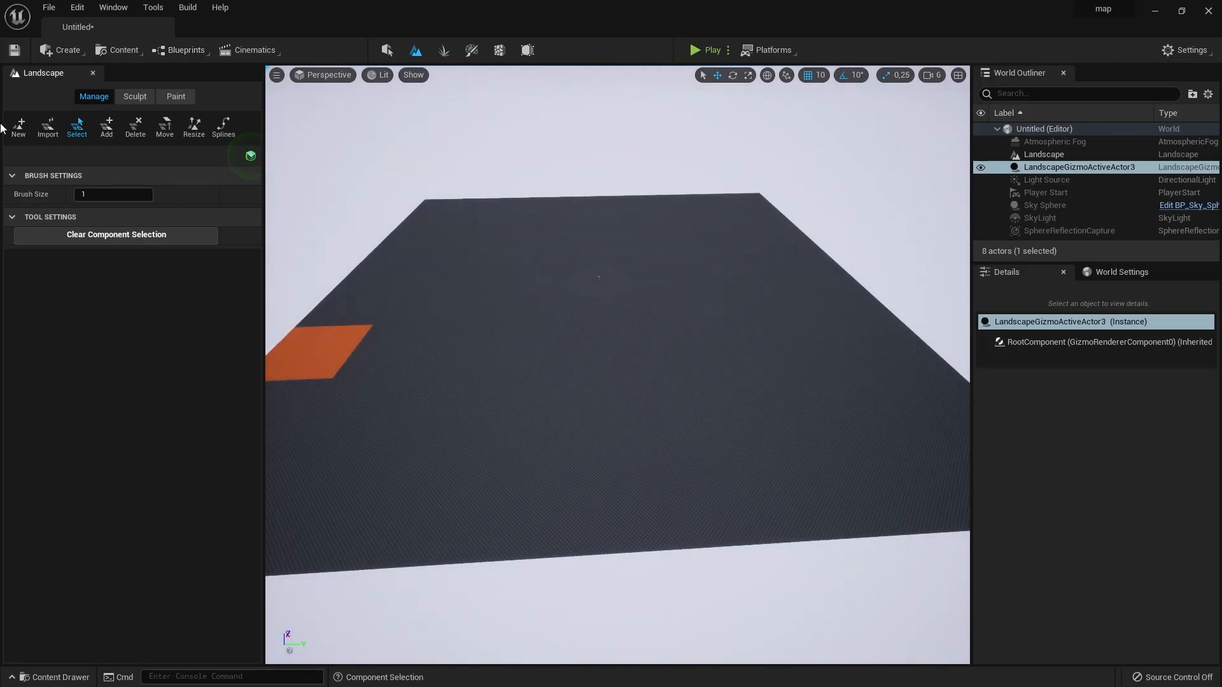
{"action": "left_click", "coordinate": [106, 128]}
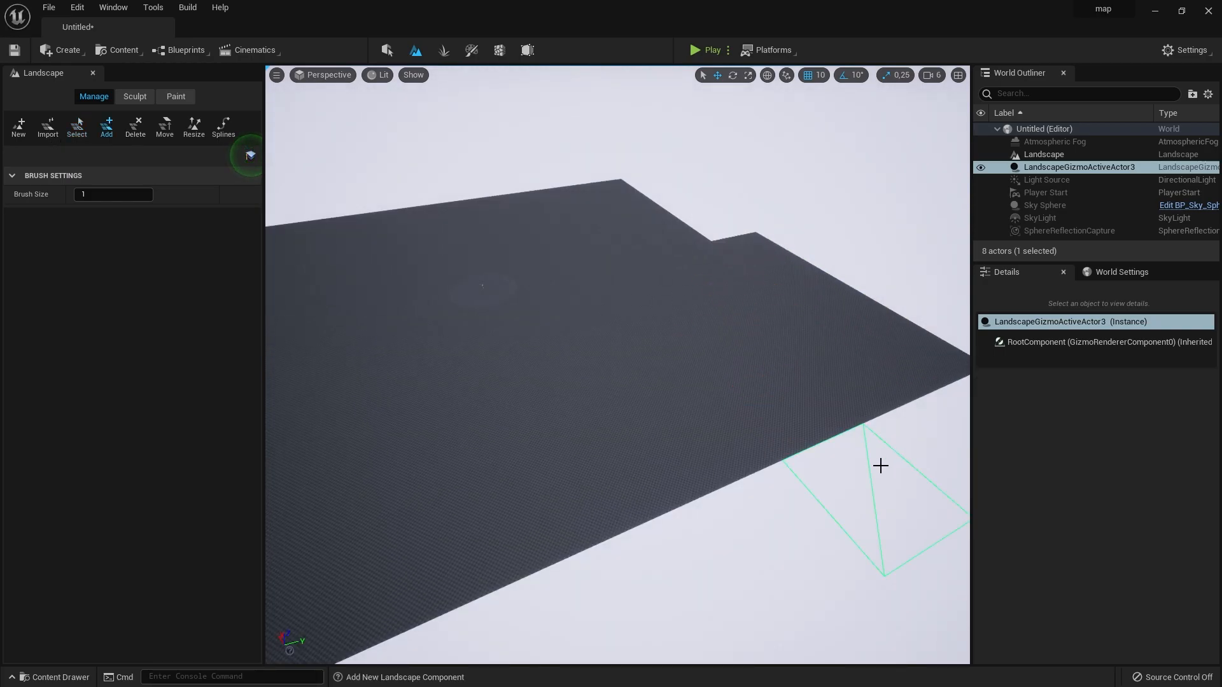
{"action": "left_click", "coordinate": [880, 465]}
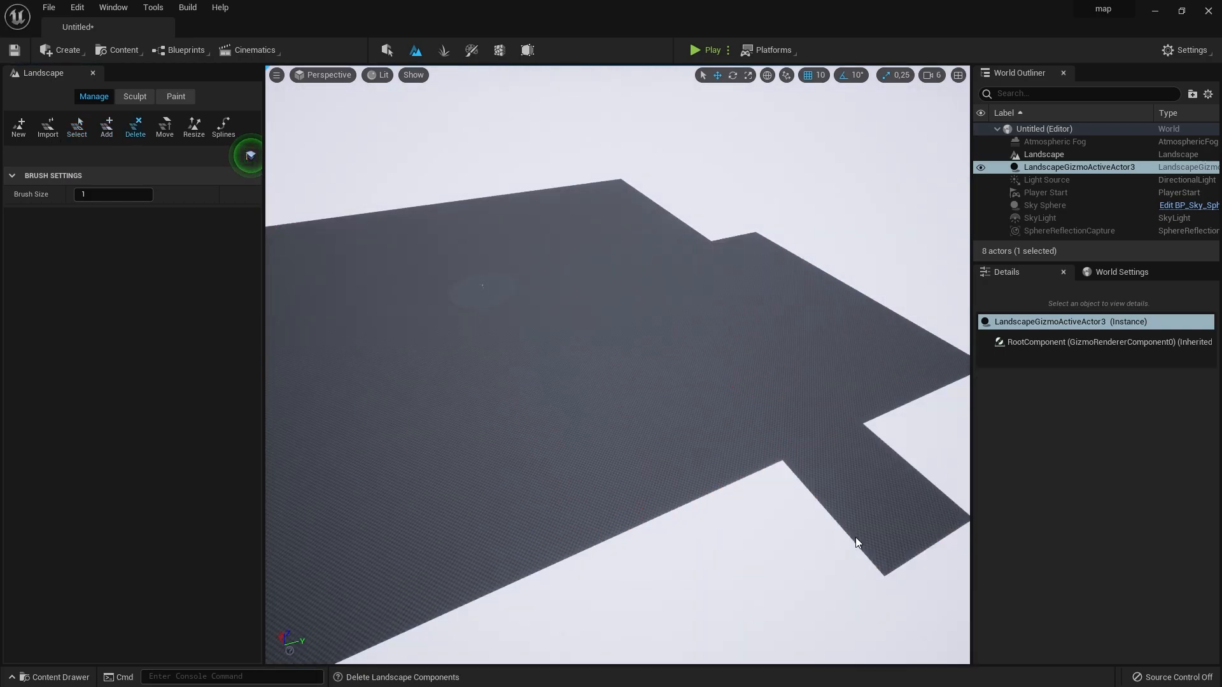
{"action": "left_click", "coordinate": [854, 541]}
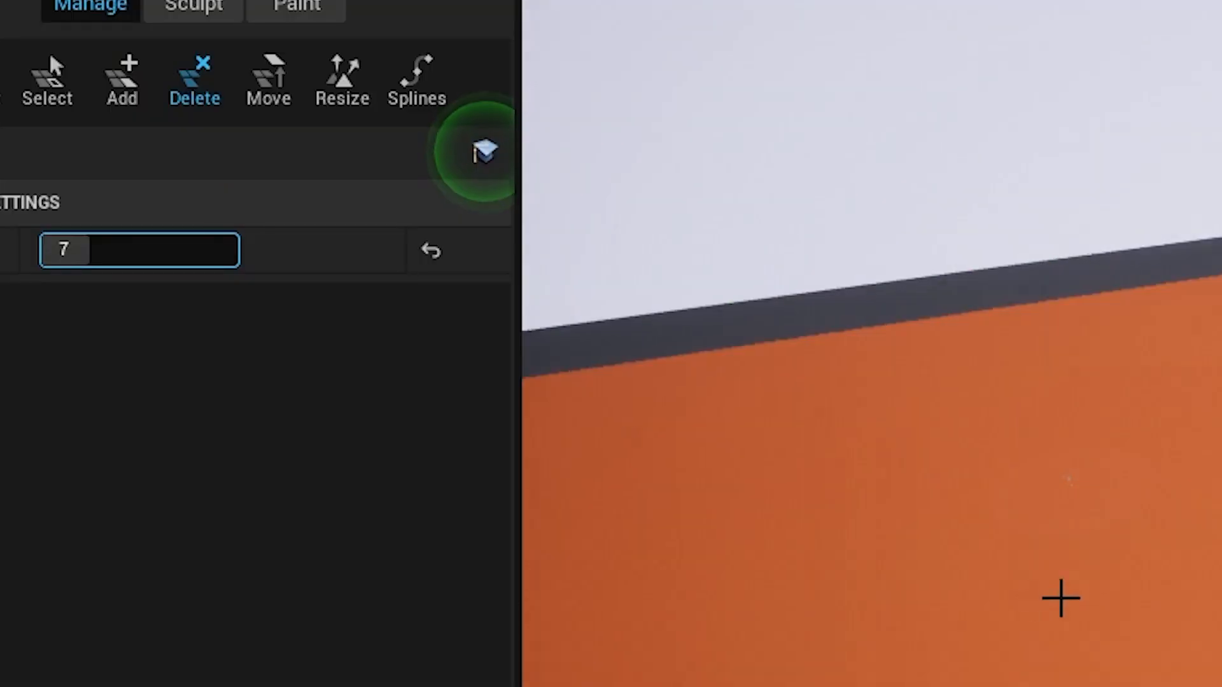
- Sculpt a range of hills across the extended landscape at tool strength 0,784 and brush size 8192,0
{"action": "left_click", "coordinate": [341, 80]}
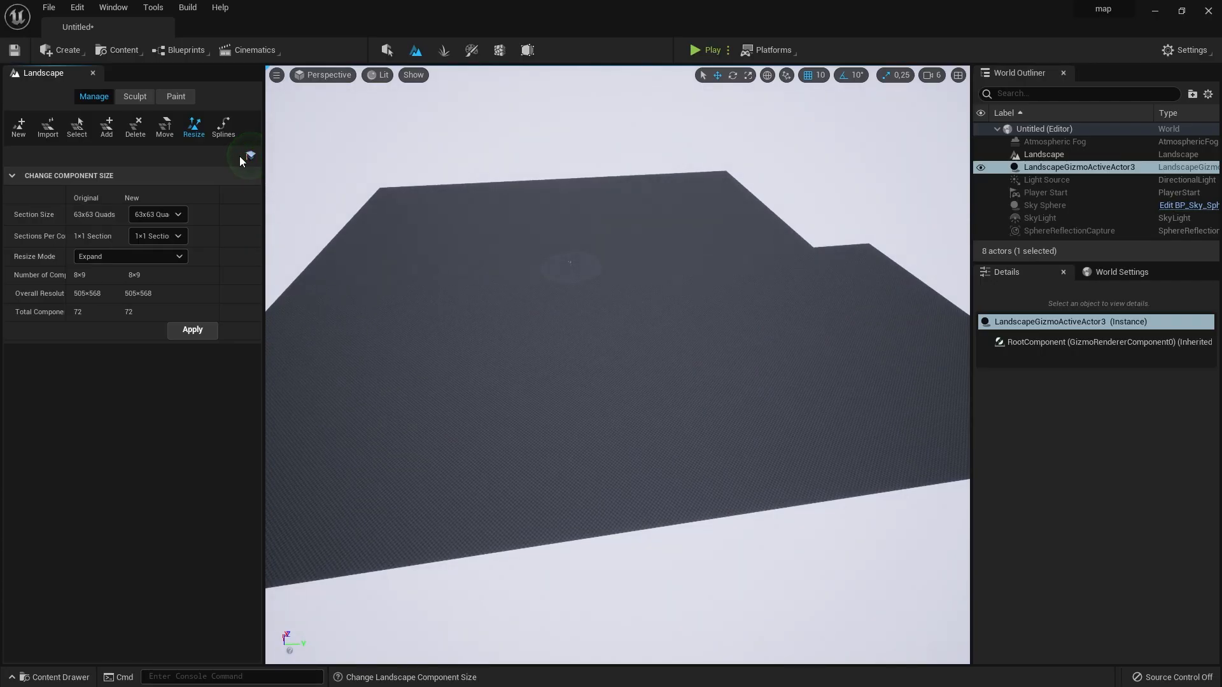
{"action": "left_click", "coordinate": [218, 129]}
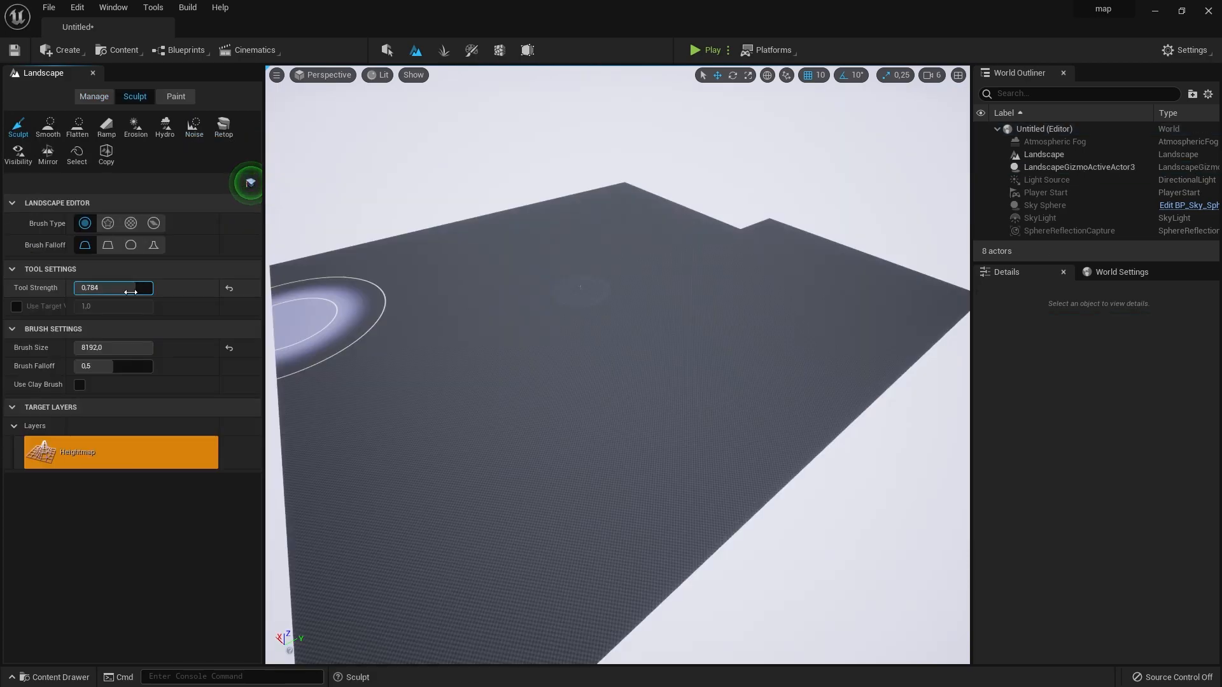
{"action": "mouse_move", "coordinate": [605, 262]}
{"action": "left_mouse_down"}
{"action": "mouse_move", "coordinate": [647, 303]}
{"action": "mouse_move", "coordinate": [873, 323]}
{"action": "left_mouse_up"}
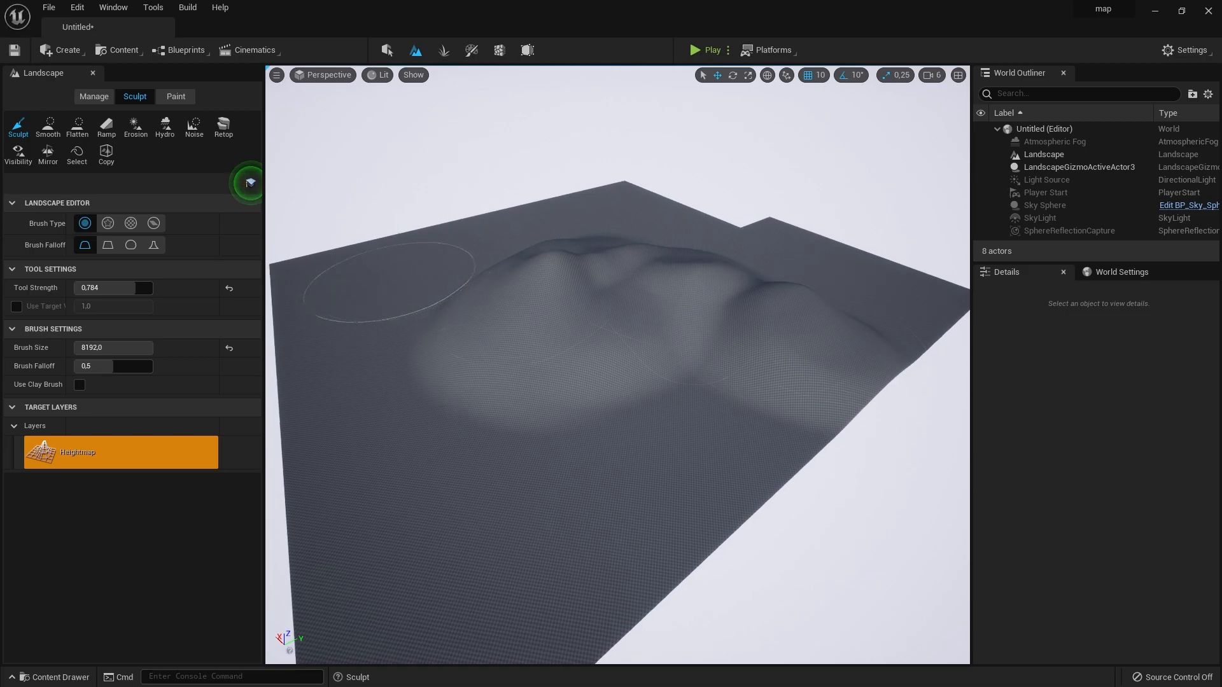
- Lay out a landscape spline with a chain of control points running over the hills and around their base
{"action": "left_click", "coordinate": [94, 96]}
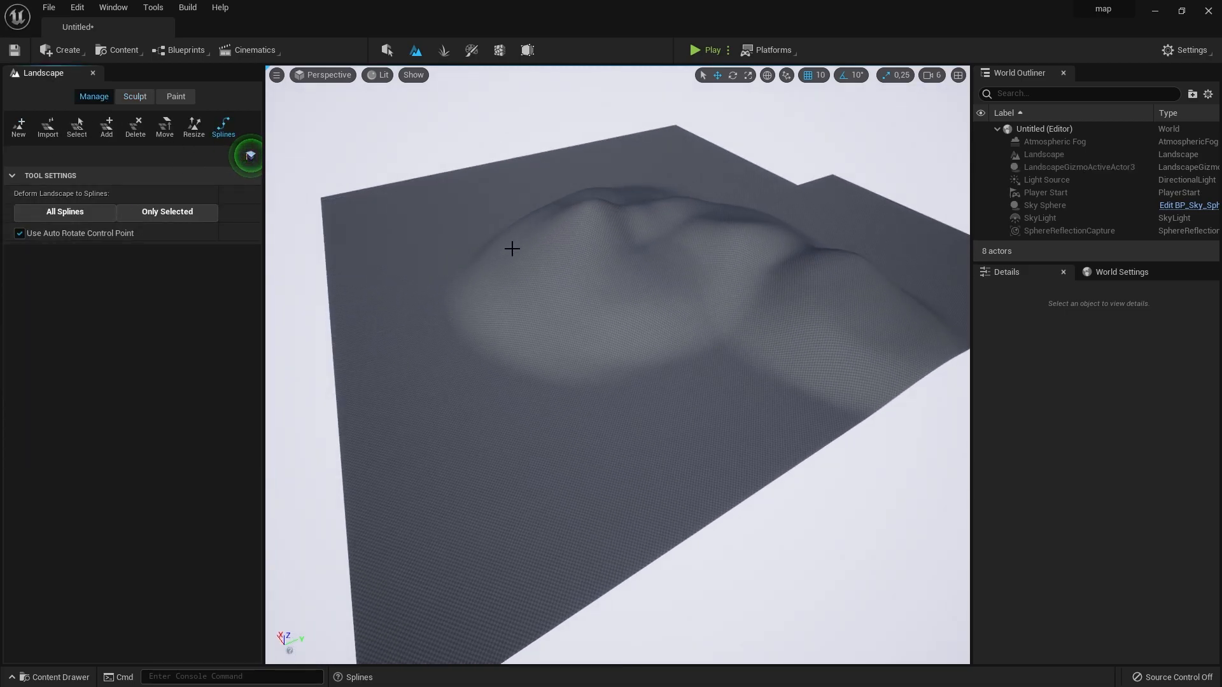
{"action": "left_click", "coordinate": [481, 265], "text": "ctrl"}
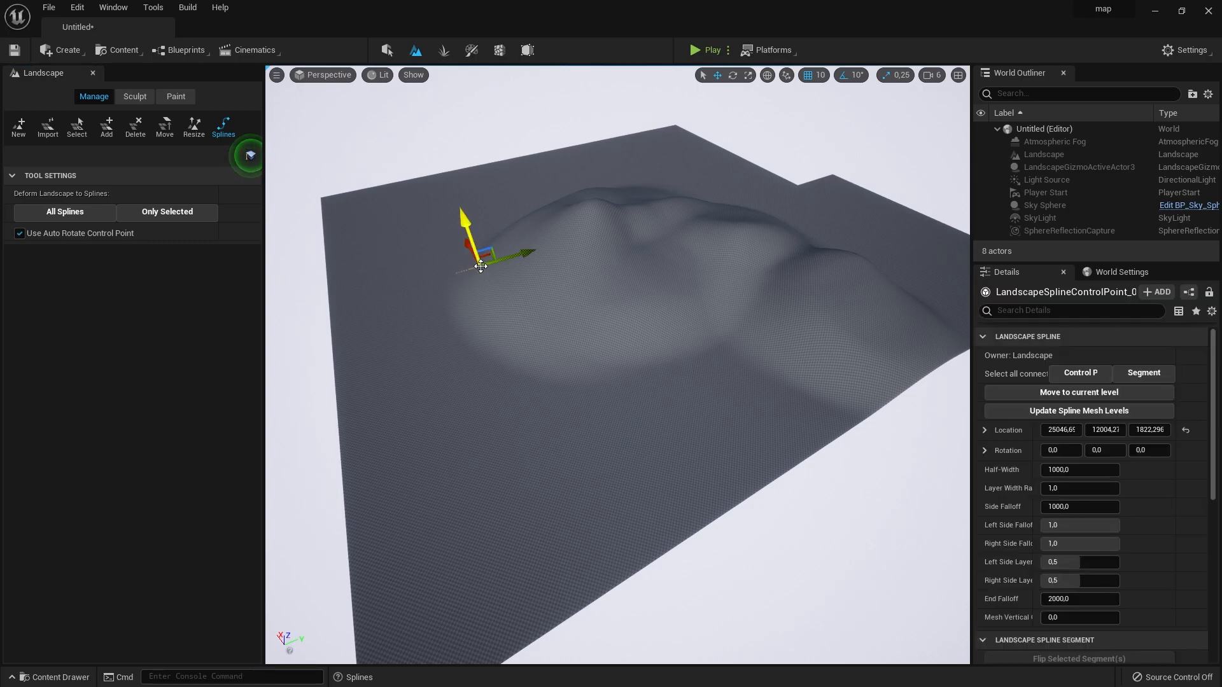
{"action": "right_click_drag", "start_coordinate": [611, 289], "coordinate": [668, 288]}
{"action": "key", "text": "w"}
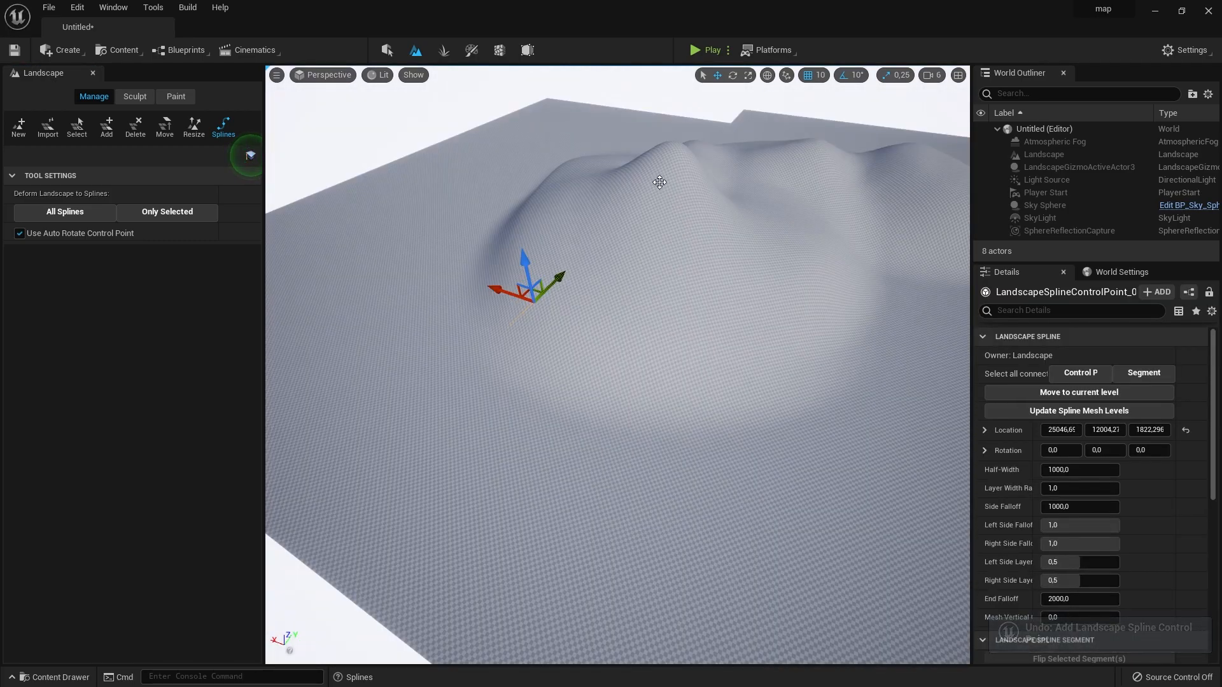
{"action": "left_click", "coordinate": [659, 182], "text": "ctrl"}
{"action": "left_click", "coordinate": [801, 198], "text": "ctrl"}
{"action": "right_click_drag", "start_coordinate": [776, 210], "coordinate": [840, 248]}
{"action": "left_click", "coordinate": [756, 206], "text": "ctrl"}
{"action": "left_click", "coordinate": [862, 341], "text": "ctrl"}
{"action": "left_click", "coordinate": [655, 515], "text": "ctrl"}
{"action": "right_click_drag", "start_coordinate": [655, 497], "coordinate": [573, 471]}
{"action": "left_click", "coordinate": [327, 390], "text": "ctrl"}
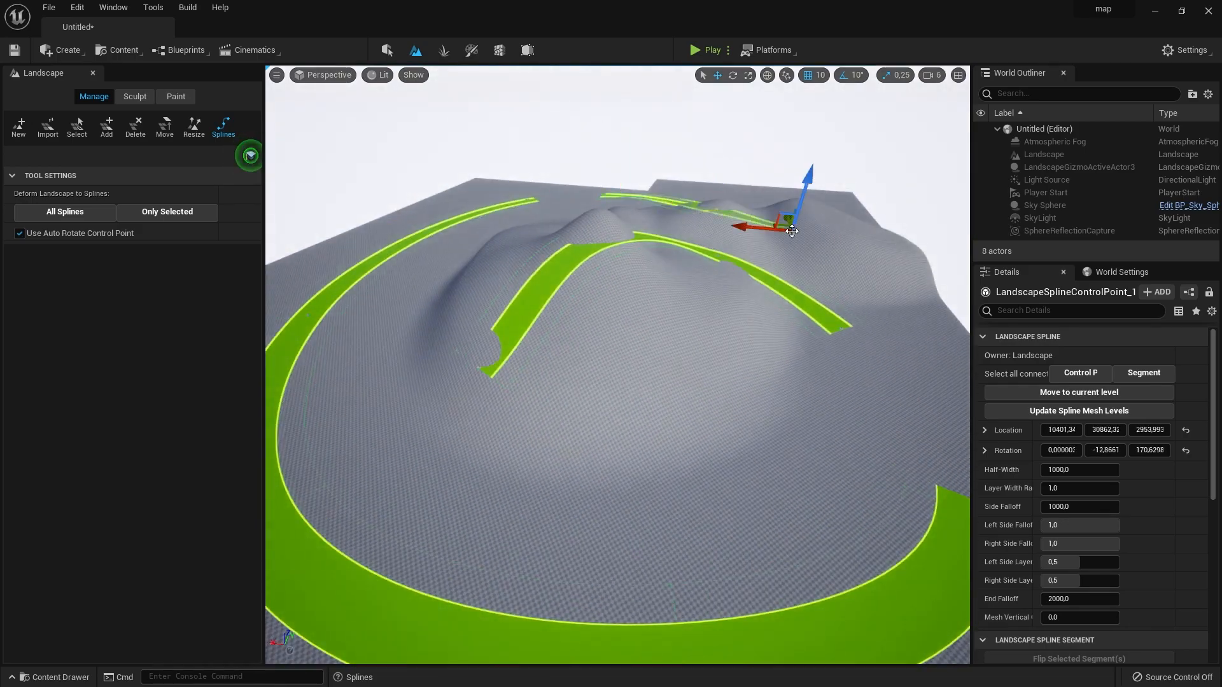
- Raise the spline control point in front of the hills to a height of 5120,0 and adjust the path beside it
{"action": "scroll", "coordinate": [1071, 353], "scroll_direction": "down", "scroll_amount": 1}
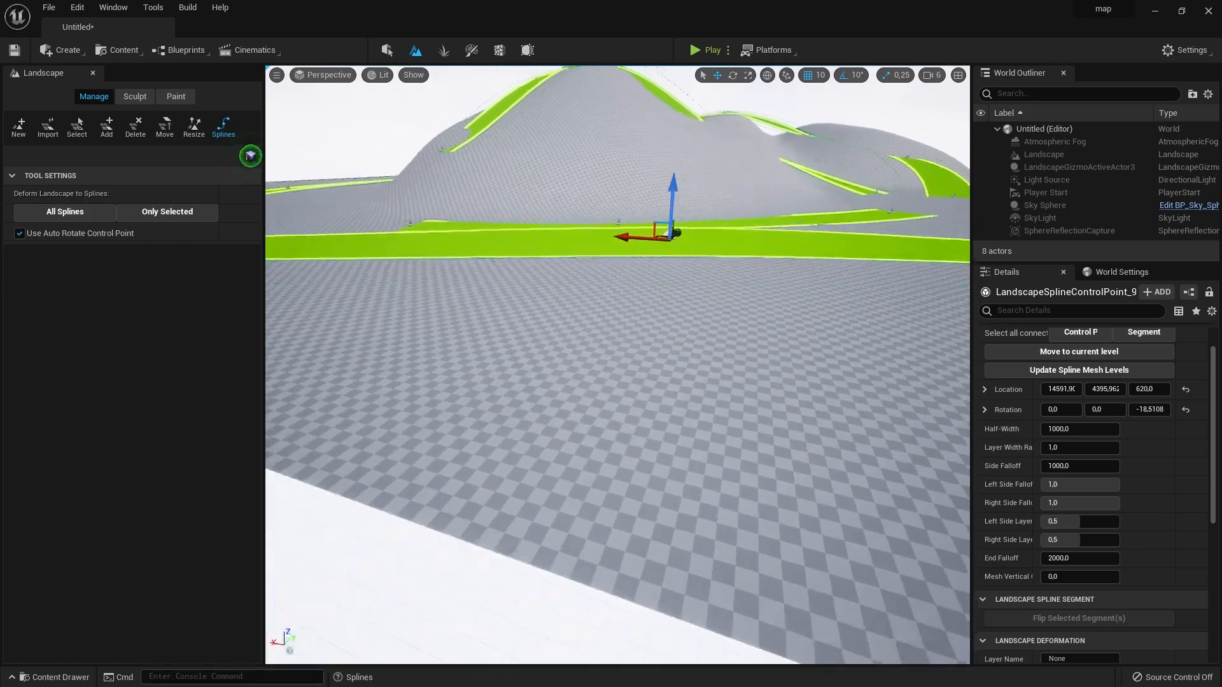
{"action": "mouse_move", "coordinate": [643, 316]}
{"action": "right_mouse_down"}
{"action": "mouse_move", "coordinate": [644, 341]}
{"action": "mouse_move", "coordinate": [644, 316]}
{"action": "right_mouse_up"}
{"action": "left_click_drag", "start_coordinate": [641, 361], "coordinate": [649, 197]}
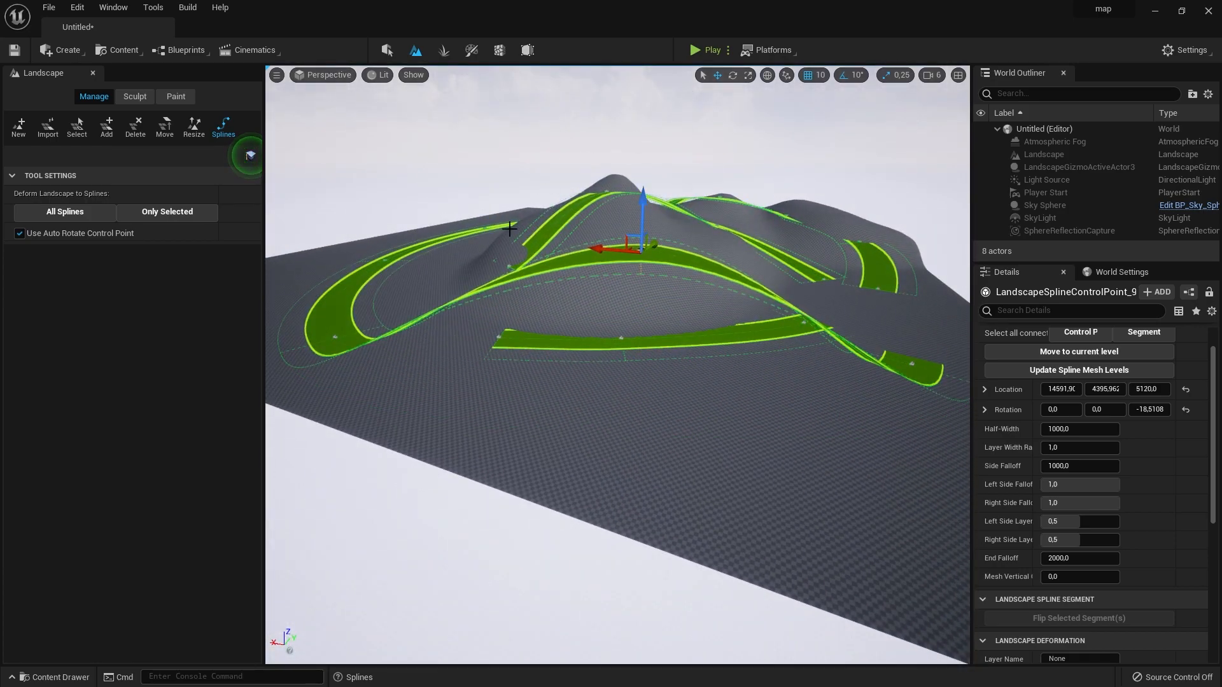
{"action": "right_click_drag", "start_coordinate": [830, 293], "coordinate": [842, 266]}
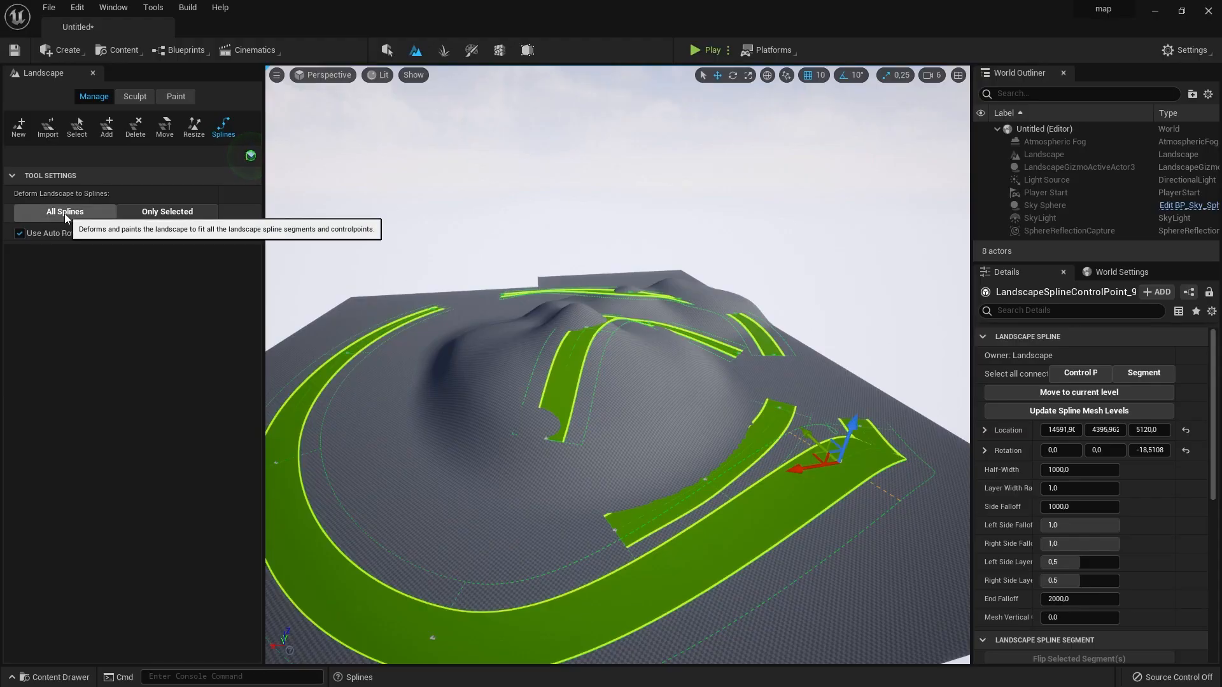
- Deform the landscape to all of its splines so that the terrain follows the path
{"action": "left_click", "coordinate": [65, 215]}
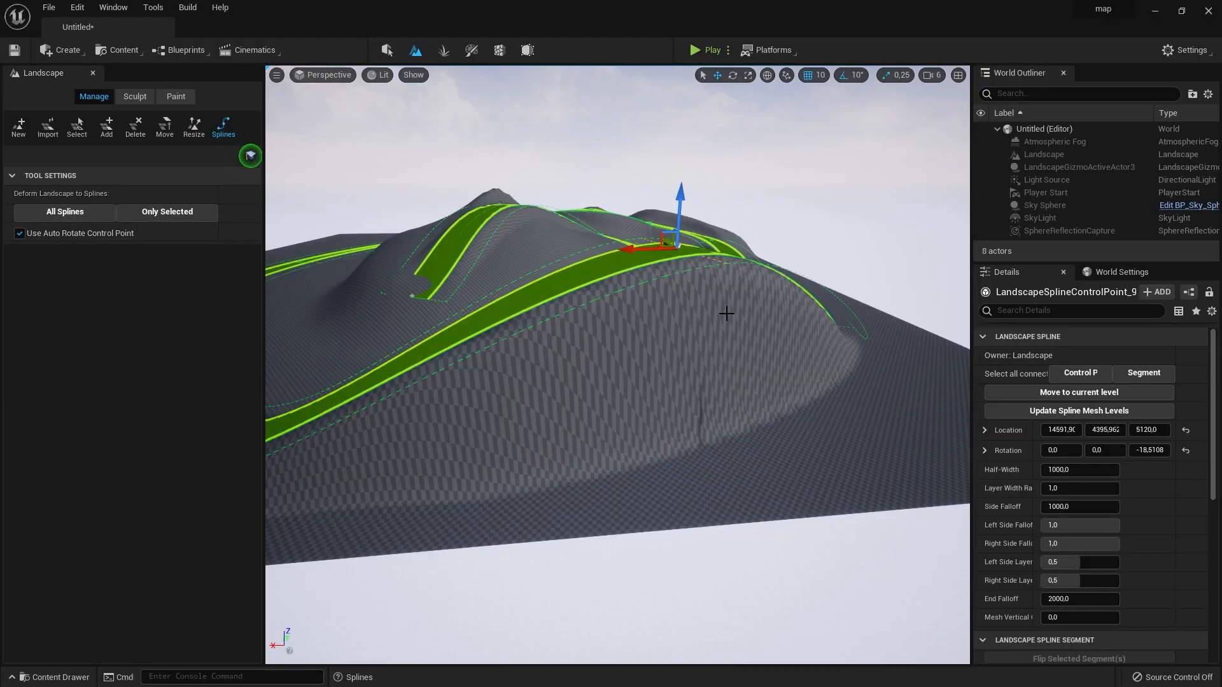
{"action": "mouse_move", "coordinate": [292, 216]}
{"action": "right_mouse_down"}
{"action": "mouse_move", "coordinate": [299, 255]}
{"action": "mouse_move", "coordinate": [305, 210]}
{"action": "mouse_move", "coordinate": [271, 209]}
{"action": "right_mouse_up"}
{"action": "right_click_drag", "start_coordinate": [766, 363], "coordinate": [767, 363]}
- Smooth the terrain along the spline path with an adjusted brush size, and apply the Erosion tool to the hills
{"action": "left_click", "coordinate": [135, 97]}
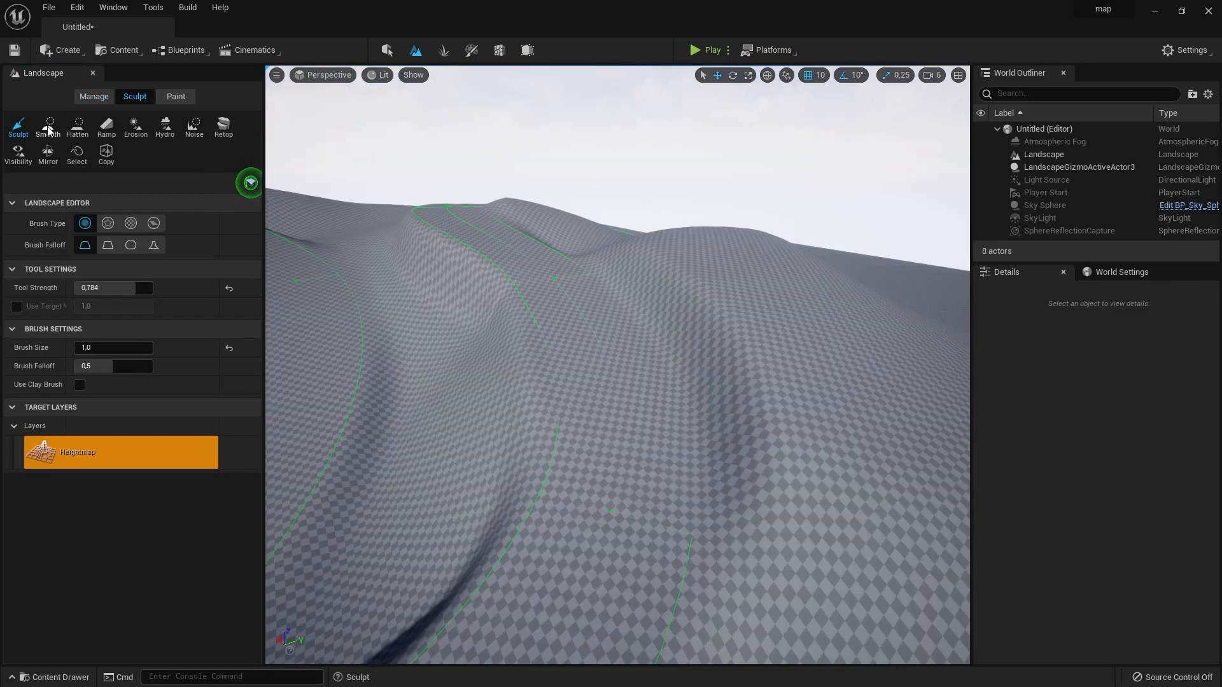
{"action": "left_click_drag", "start_coordinate": [89, 366], "coordinate": [94, 366]}
{"action": "mouse_move", "coordinate": [649, 286]}
{"action": "left_mouse_down"}
{"action": "mouse_move", "coordinate": [725, 505]}
{"action": "mouse_move", "coordinate": [760, 464]}
{"action": "mouse_move", "coordinate": [763, 477]}
{"action": "left_mouse_up"}
{"action": "left_click", "coordinate": [135, 125]}
{"action": "mouse_move", "coordinate": [677, 245]}
{"action": "left_mouse_down"}
{"action": "mouse_move", "coordinate": [589, 280]}
{"action": "mouse_move", "coordinate": [752, 447]}
{"action": "mouse_move", "coordinate": [491, 520]}
{"action": "mouse_move", "coordinate": [517, 404]}
{"action": "mouse_move", "coordinate": [384, 618]}
{"action": "mouse_move", "coordinate": [479, 238]}
{"action": "mouse_move", "coordinate": [449, 295]}
{"action": "left_mouse_up"}
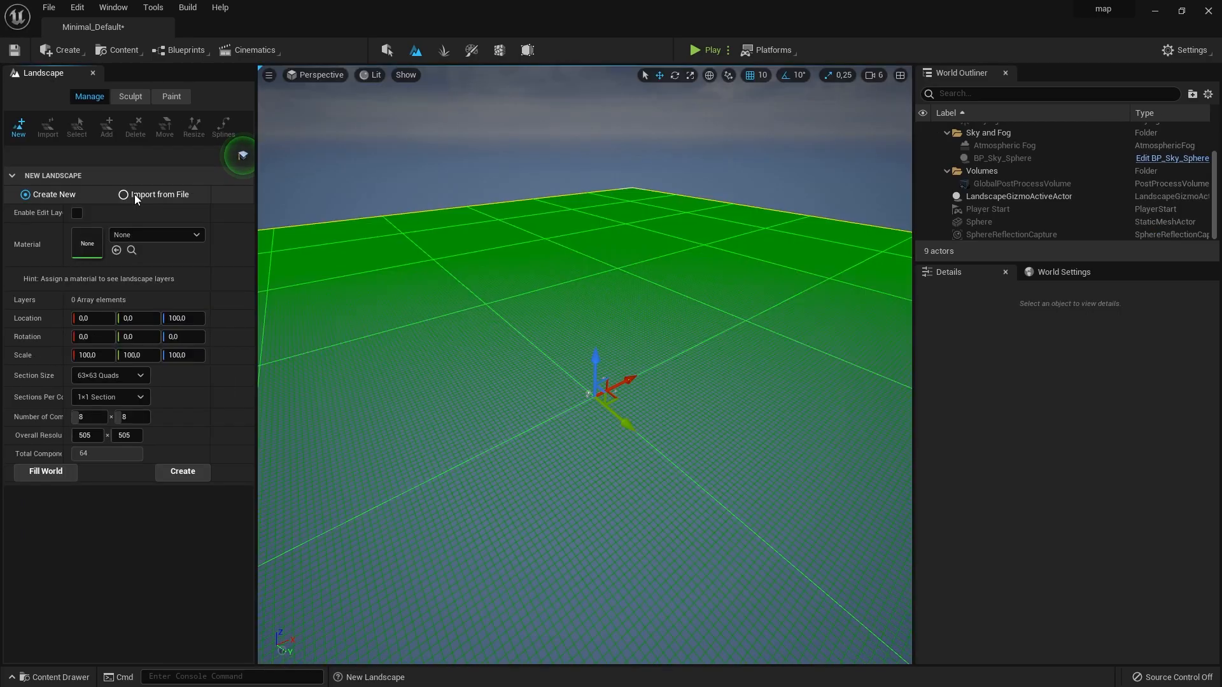
- Set the new landscape in the Minimal_Default level to import from a file and browse for its heightmap
{"action": "left_click", "coordinate": [135, 194]}
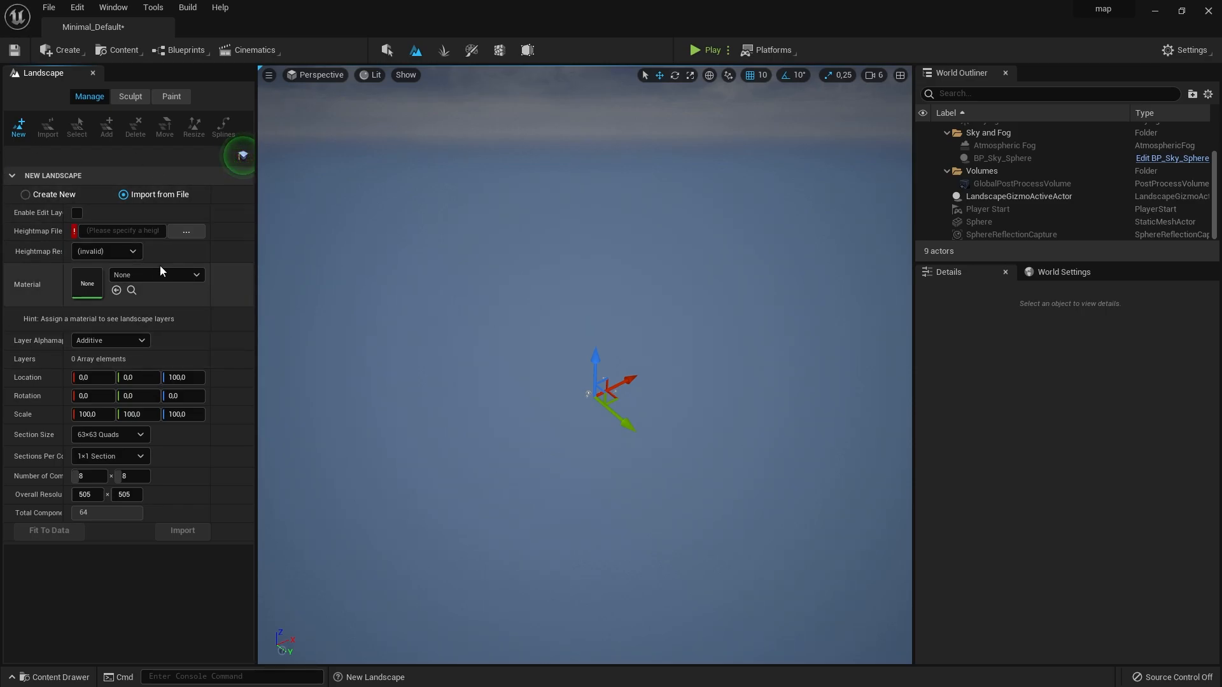
{"action": "left_click", "coordinate": [185, 234]}
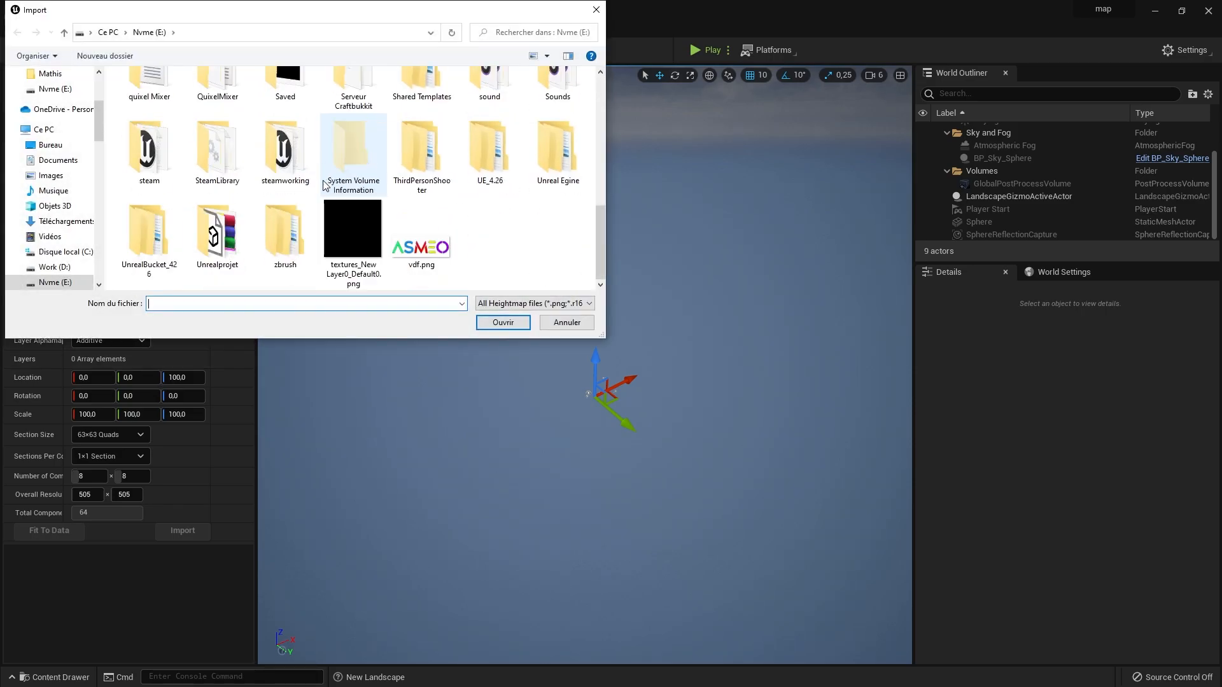
{"action": "scroll", "coordinate": [479, 230], "scroll_direction": "up", "scroll_amount": 5}
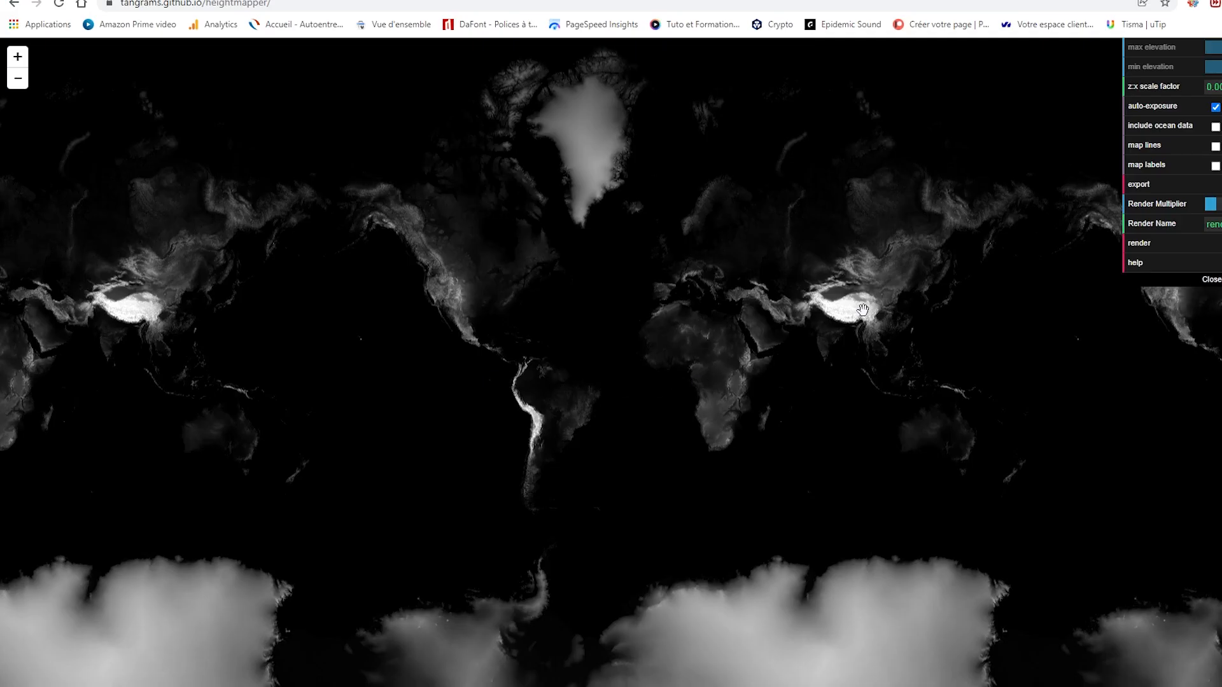
- Switch to the Tangrams Heightmapper in the browser, frame the mountains of the Alps, and open the rendered heightmap render.png
{"action": "scroll", "coordinate": [545, 428], "scroll_direction": "up", "scroll_amount": 5}
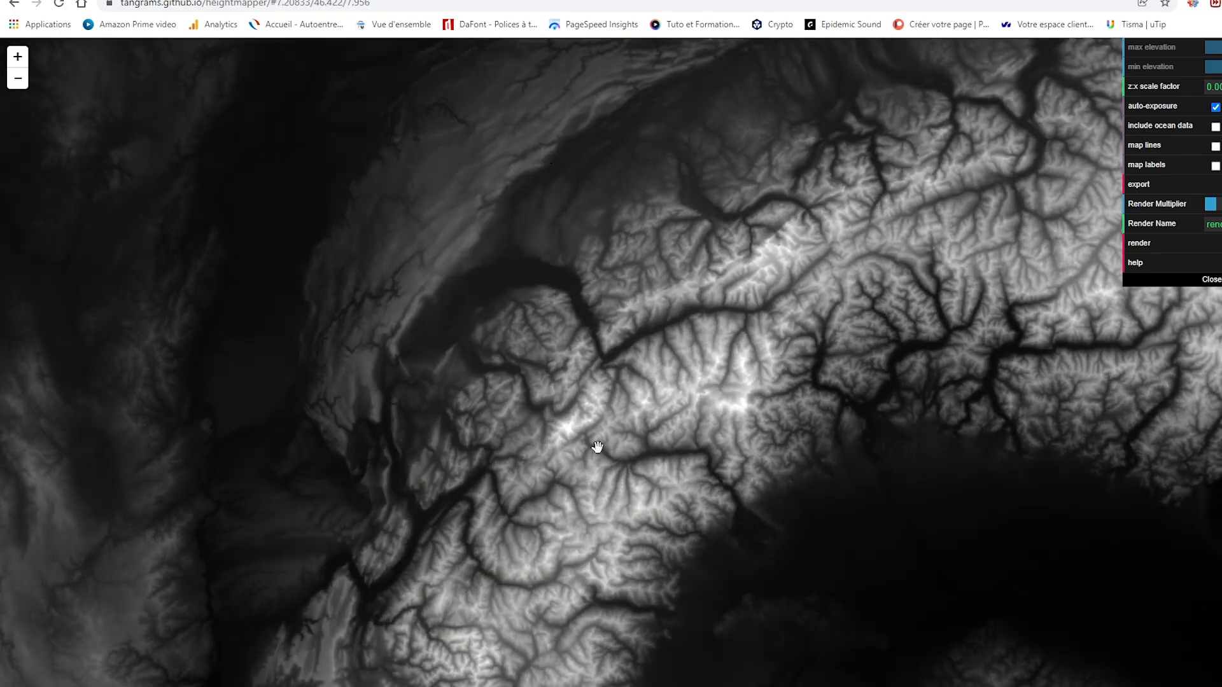
{"action": "scroll", "coordinate": [585, 430], "scroll_direction": "up", "scroll_amount": 5}
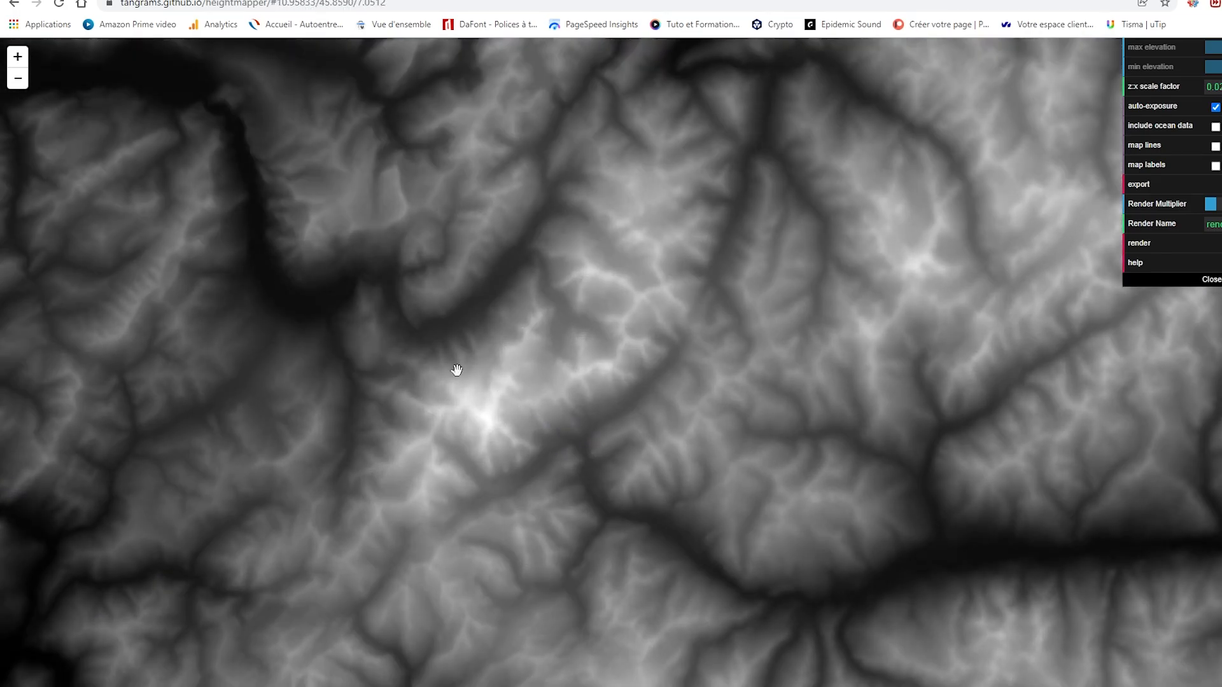
{"action": "scroll", "coordinate": [458, 369], "scroll_direction": "up", "scroll_amount": 2}
{"action": "left_click_drag", "start_coordinate": [527, 453], "coordinate": [528, 457]}
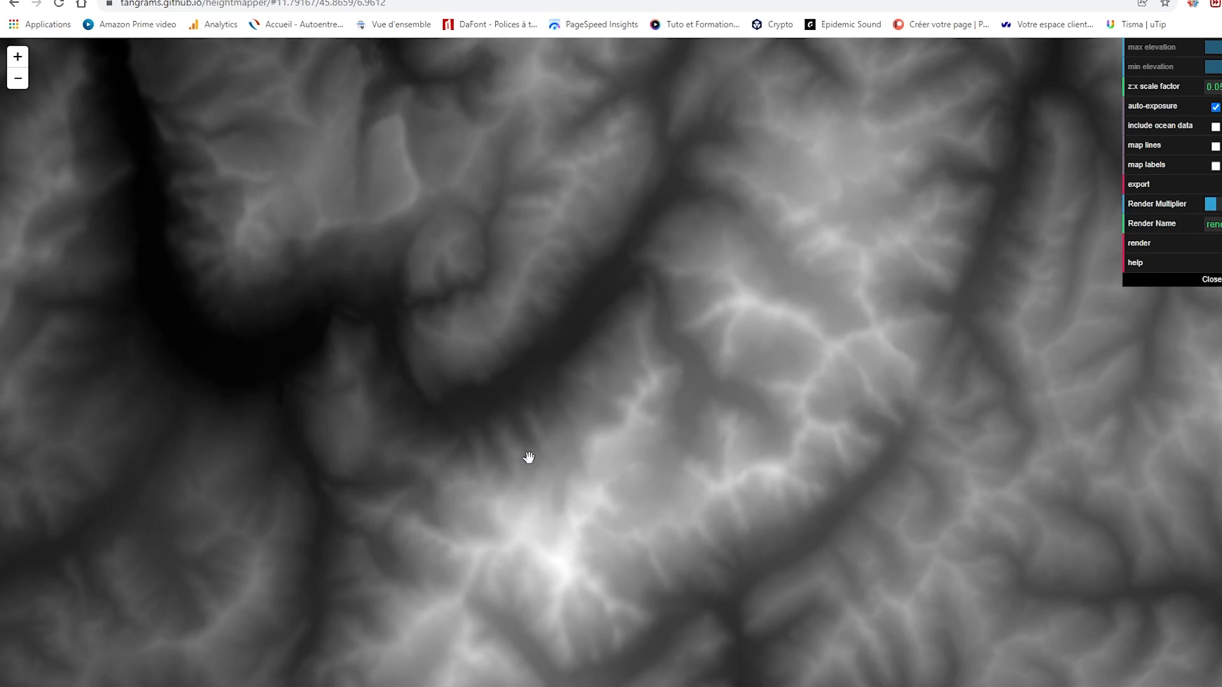
{"action": "scroll", "coordinate": [814, 295], "scroll_direction": "up", "scroll_amount": 1}
{"action": "left_click_drag", "start_coordinate": [814, 295], "coordinate": [777, 338]}
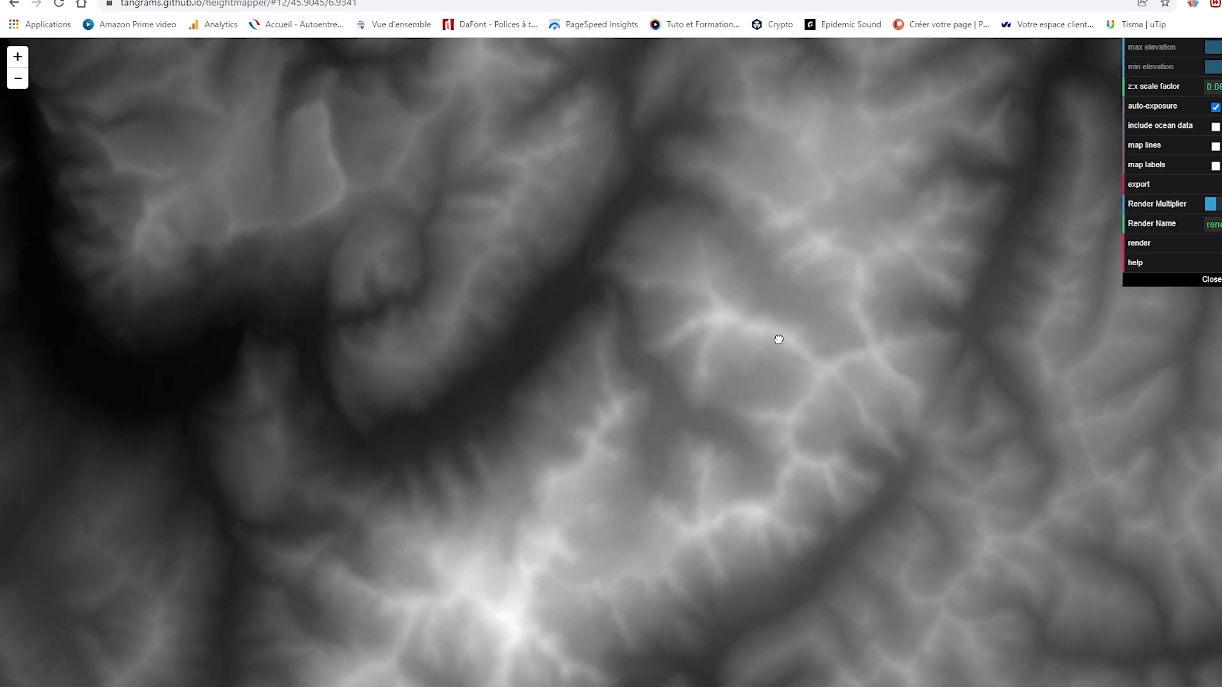
{"action": "left_click", "coordinate": [1032, 306]}
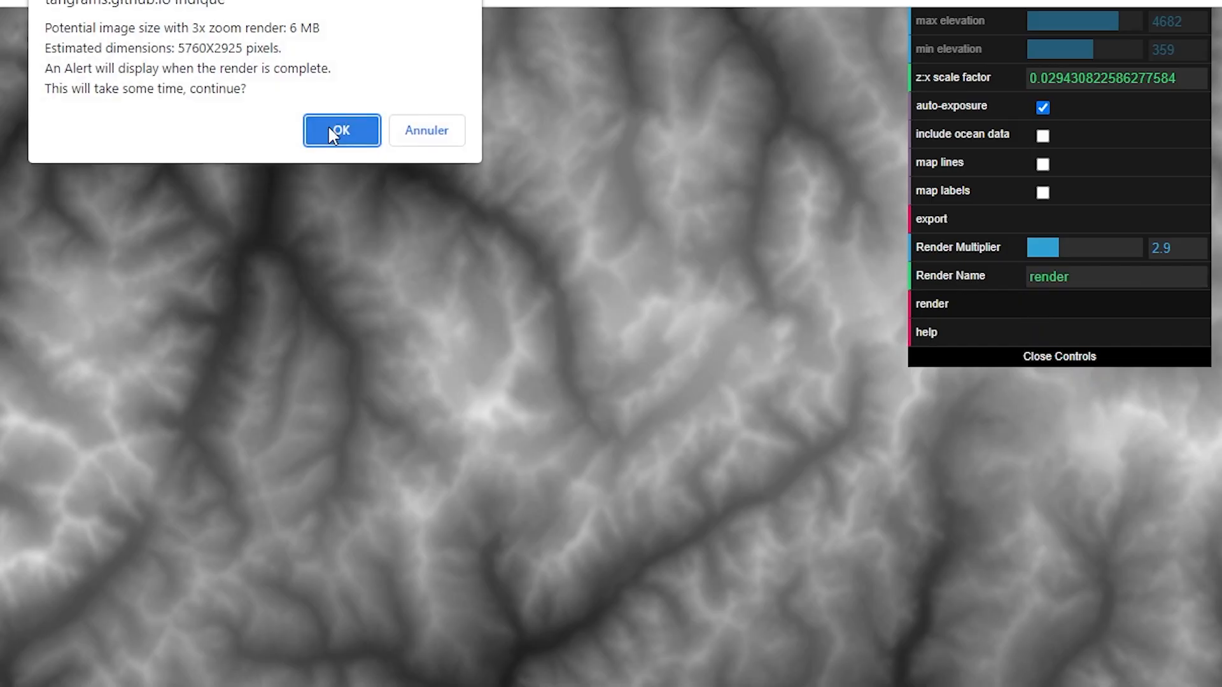
{"action": "left_click", "coordinate": [331, 131]}
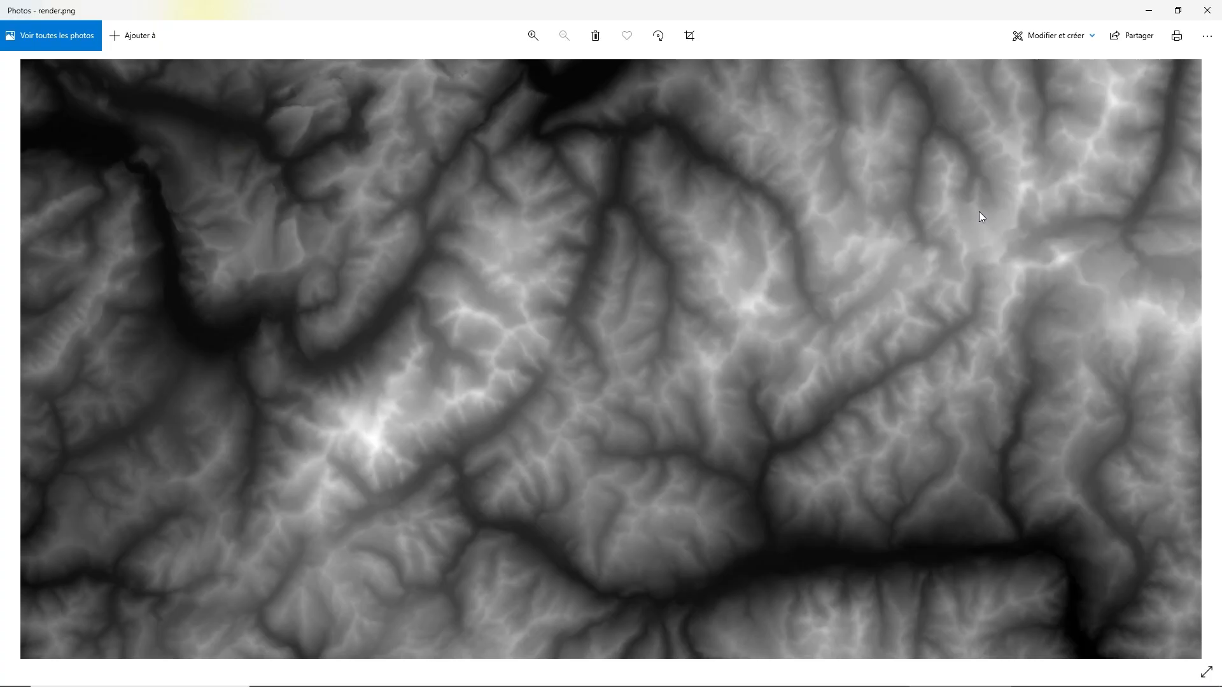
- Switch back to Unreal Engine, load the rendered mountain heightmap file, and import it as a new landscape
{"action": "left_click", "coordinate": [857, 675]}
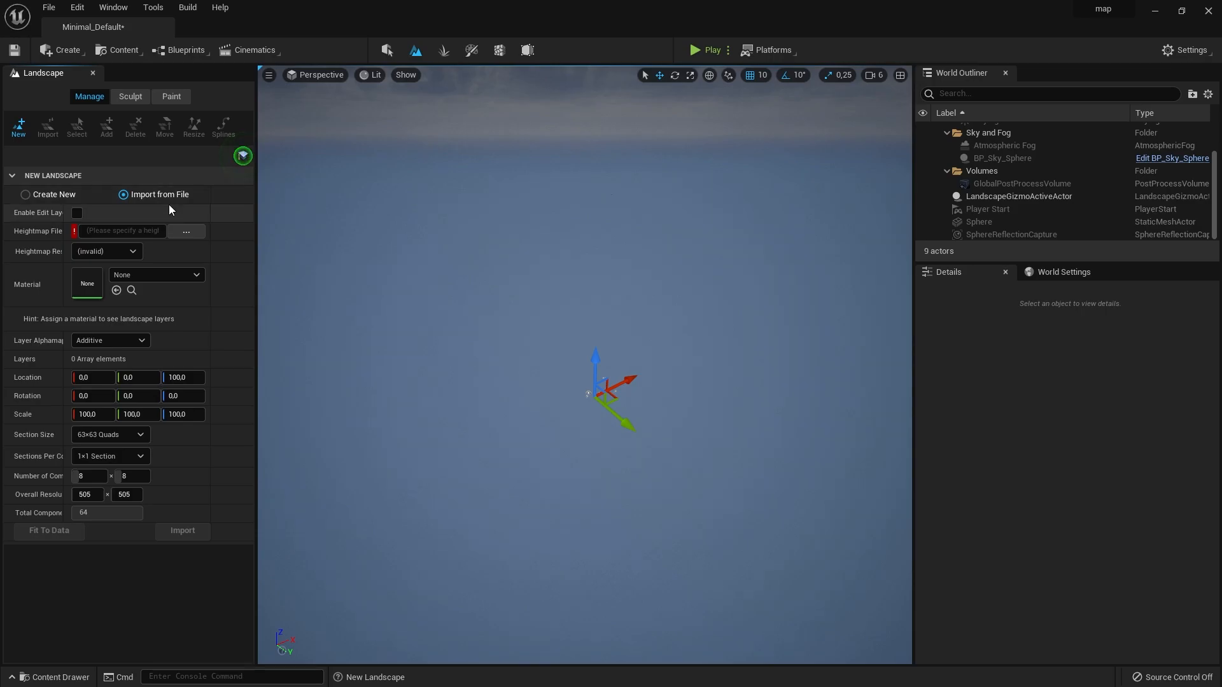
{"action": "left_click", "coordinate": [171, 231]}
{"action": "double_click", "coordinate": [174, 231]}
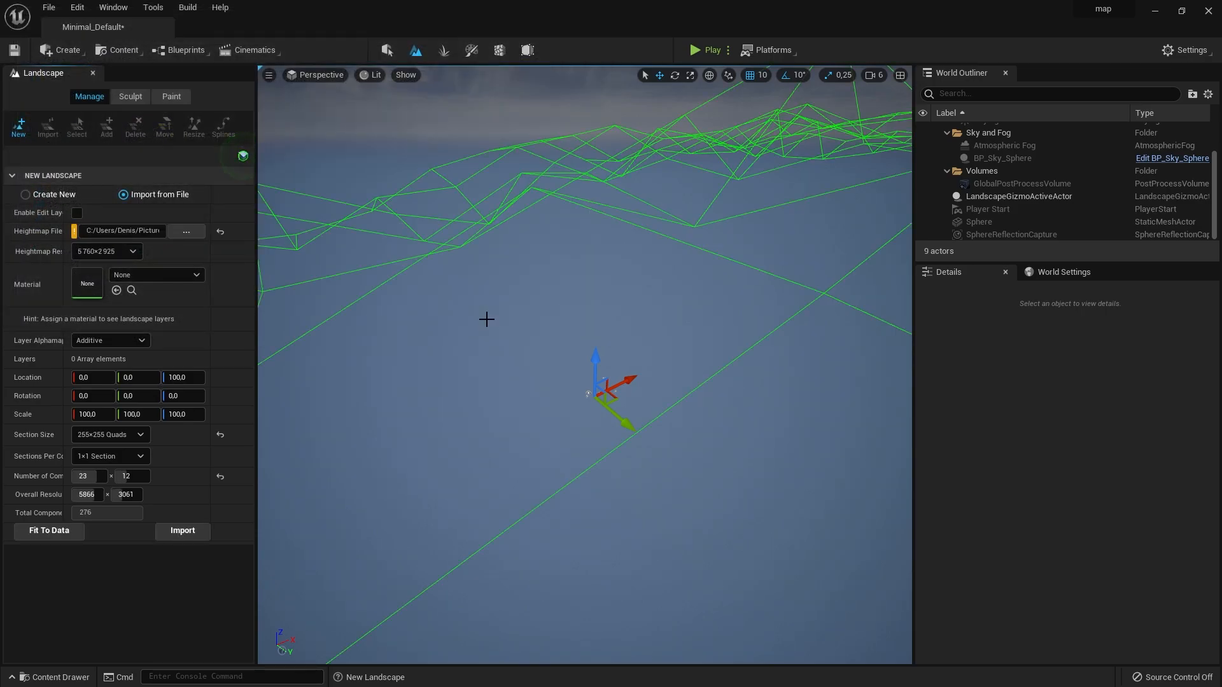
{"action": "left_click_drag", "start_coordinate": [243, 156], "coordinate": [181, 183]}
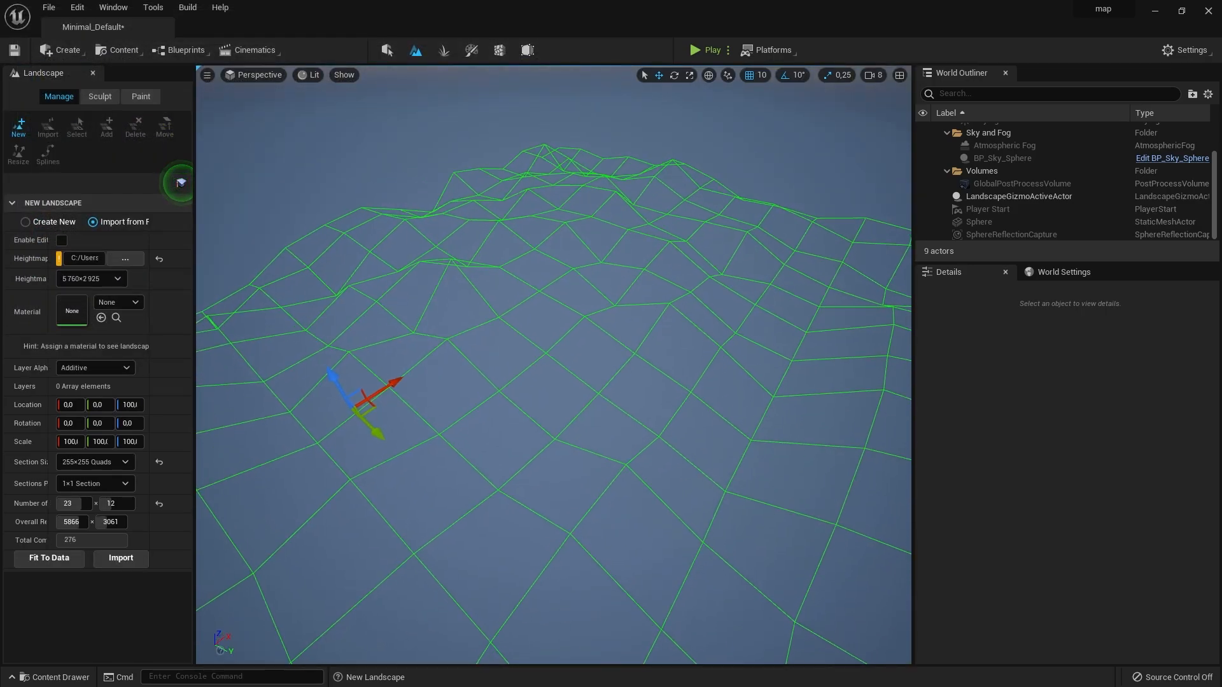
{"action": "right_click_drag", "start_coordinate": [668, 159], "coordinate": [643, 142]}
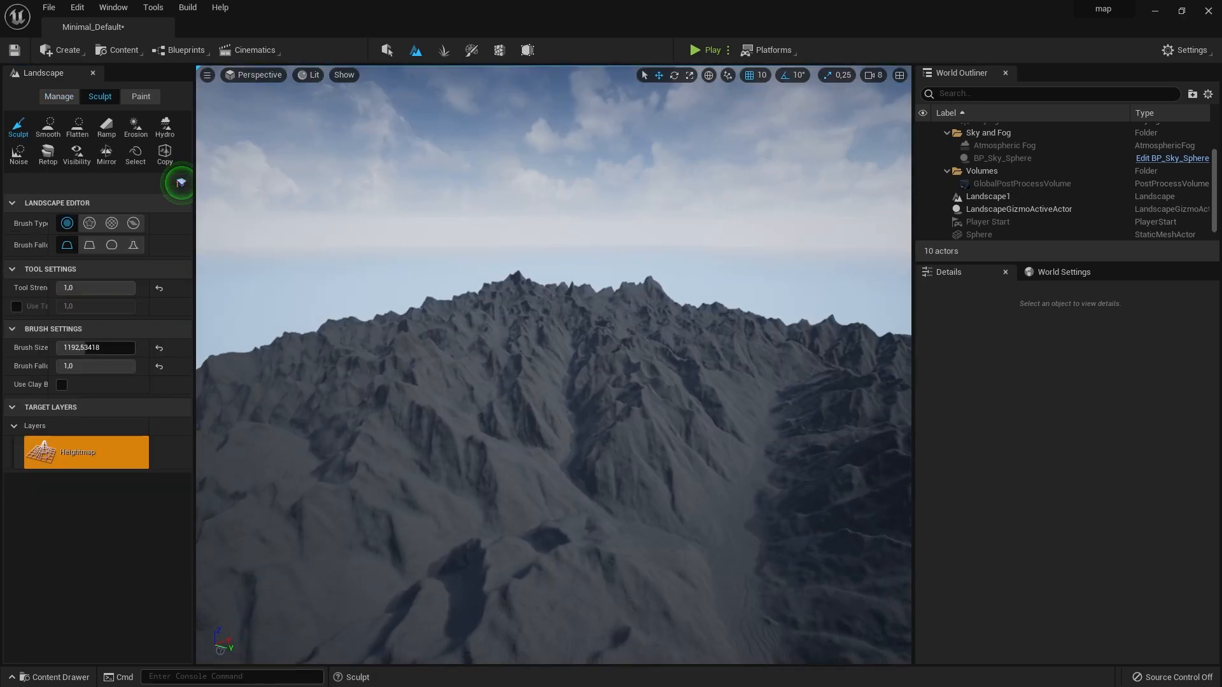
- Smooth the stepped valley of the imported landscape at tool strength 1,0 and brush size 1924,477051
{"action": "key", "text": "w"}
{"action": "mouse_move", "coordinate": [553, 365]}
{"action": "right_mouse_down"}
{"action": "mouse_move", "coordinate": [535, 368]}
{"action": "mouse_move", "coordinate": [556, 383]}
{"action": "mouse_move", "coordinate": [561, 331]}
{"action": "right_mouse_up"}
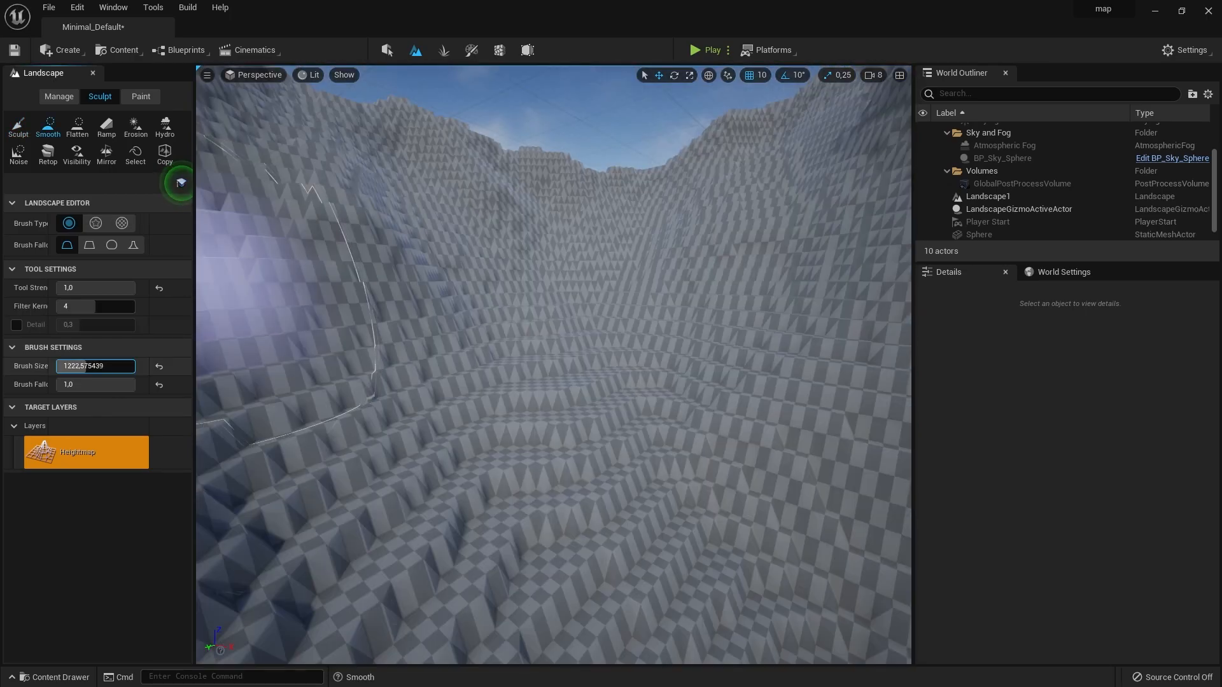
{"action": "left_click_drag", "start_coordinate": [85, 366], "coordinate": [99, 367]}
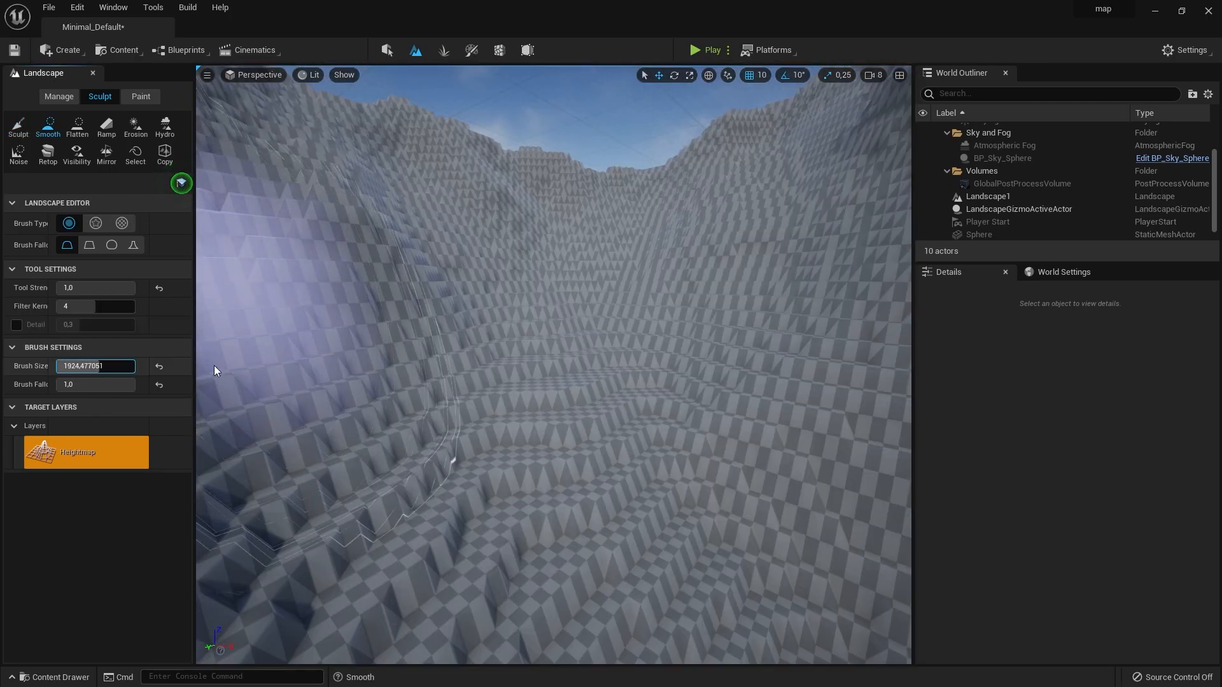
{"action": "mouse_move", "coordinate": [624, 280]}
{"action": "left_mouse_down"}
{"action": "mouse_move", "coordinate": [357, 388]}
{"action": "mouse_move", "coordinate": [706, 359]}
{"action": "mouse_move", "coordinate": [494, 431]}
{"action": "left_mouse_up"}
{"action": "mouse_move", "coordinate": [493, 431]}
{"action": "right_mouse_down"}
{"action": "mouse_move", "coordinate": [502, 388]}
{"action": "mouse_move", "coordinate": [547, 414]}
{"action": "right_mouse_up"}
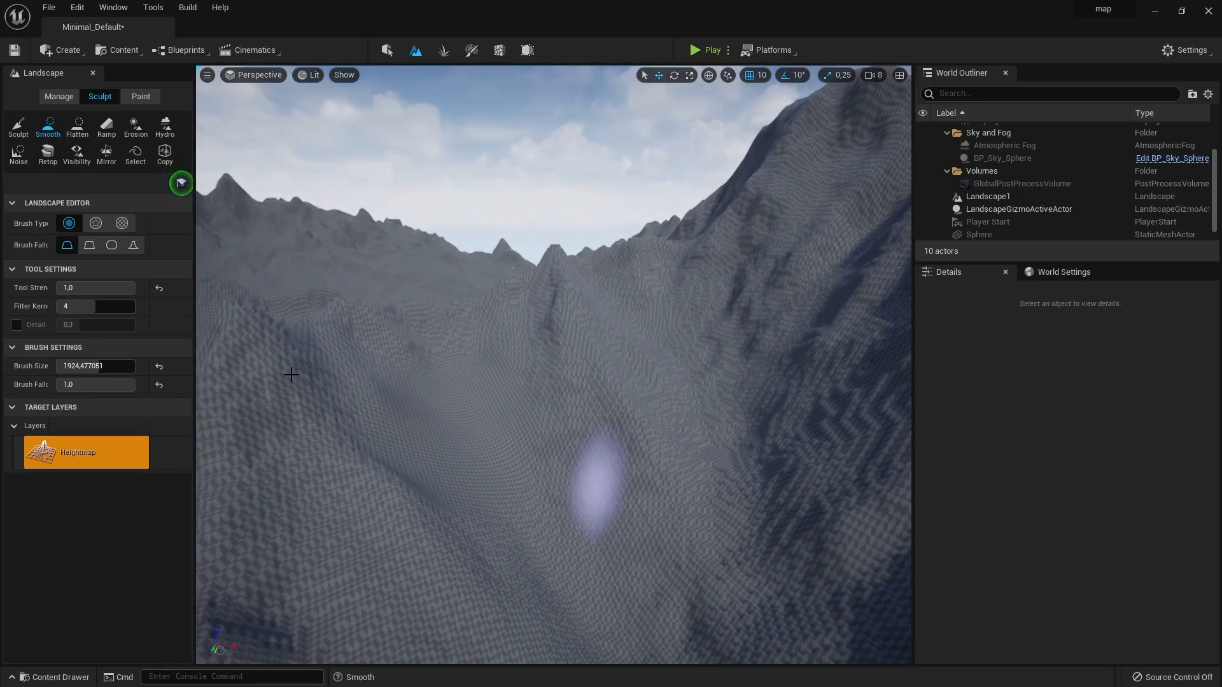
- Smooth the larger mountain slopes of the imported landscape with brush size 8192,0
{"action": "left_click_drag", "start_coordinate": [100, 367], "coordinate": [135, 366]}
{"action": "mouse_move", "coordinate": [572, 455]}
{"action": "left_mouse_down"}
{"action": "mouse_move", "coordinate": [700, 297]}
{"action": "mouse_move", "coordinate": [444, 332]}
{"action": "left_mouse_up"}
{"action": "right_click_drag", "start_coordinate": [445, 333], "coordinate": [560, 356]}
{"action": "left_click_drag", "start_coordinate": [560, 356], "coordinate": [682, 146]}
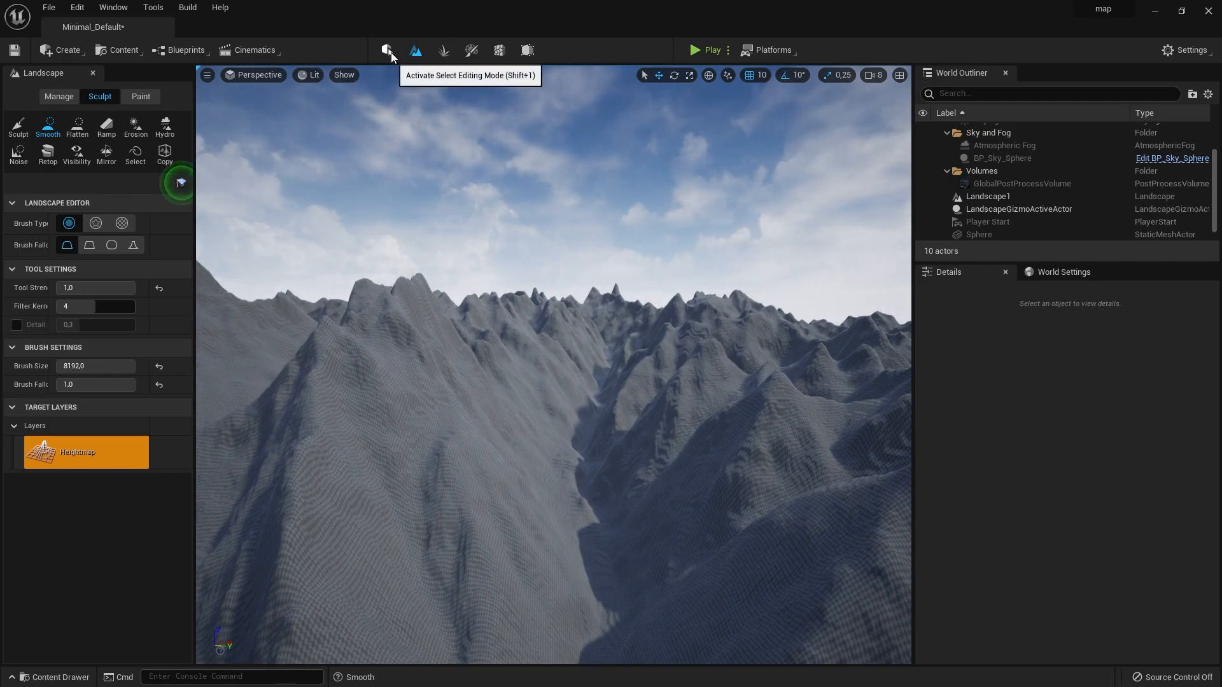
- Switch to selection mode, select the imported Landscape1 actor, and show the project content
{"action": "left_click", "coordinate": [387, 50]}
{"action": "left_click", "coordinate": [987, 196]}
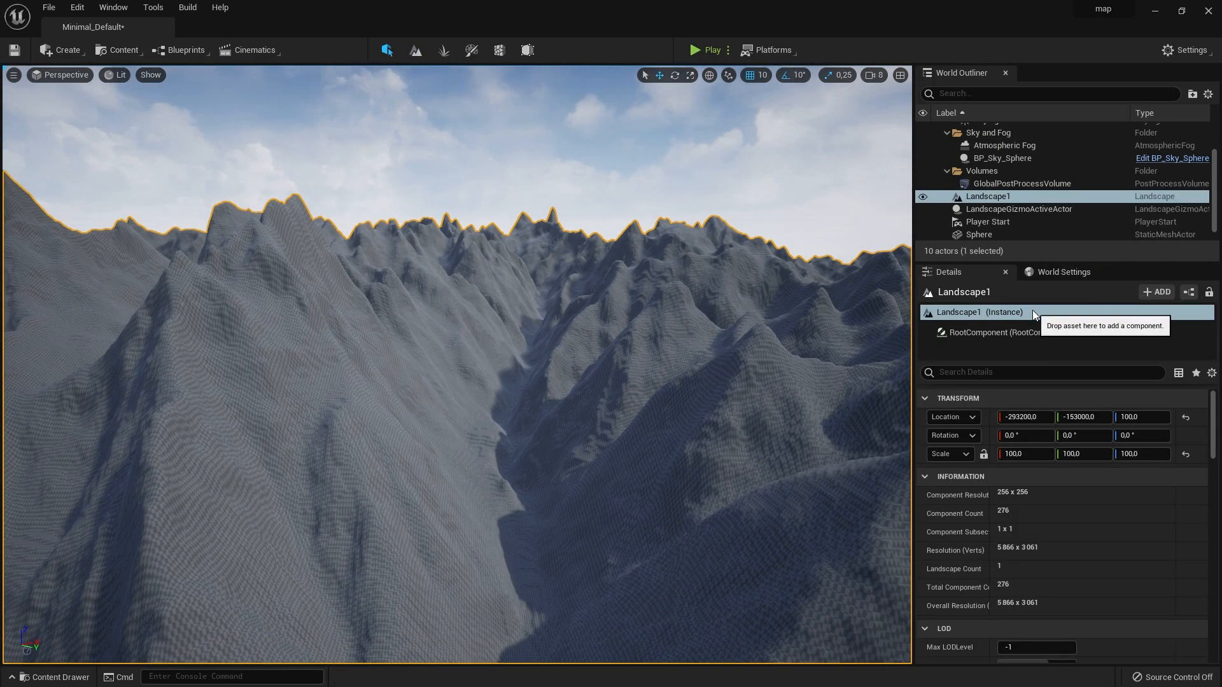
{"action": "left_click", "coordinate": [54, 677]}
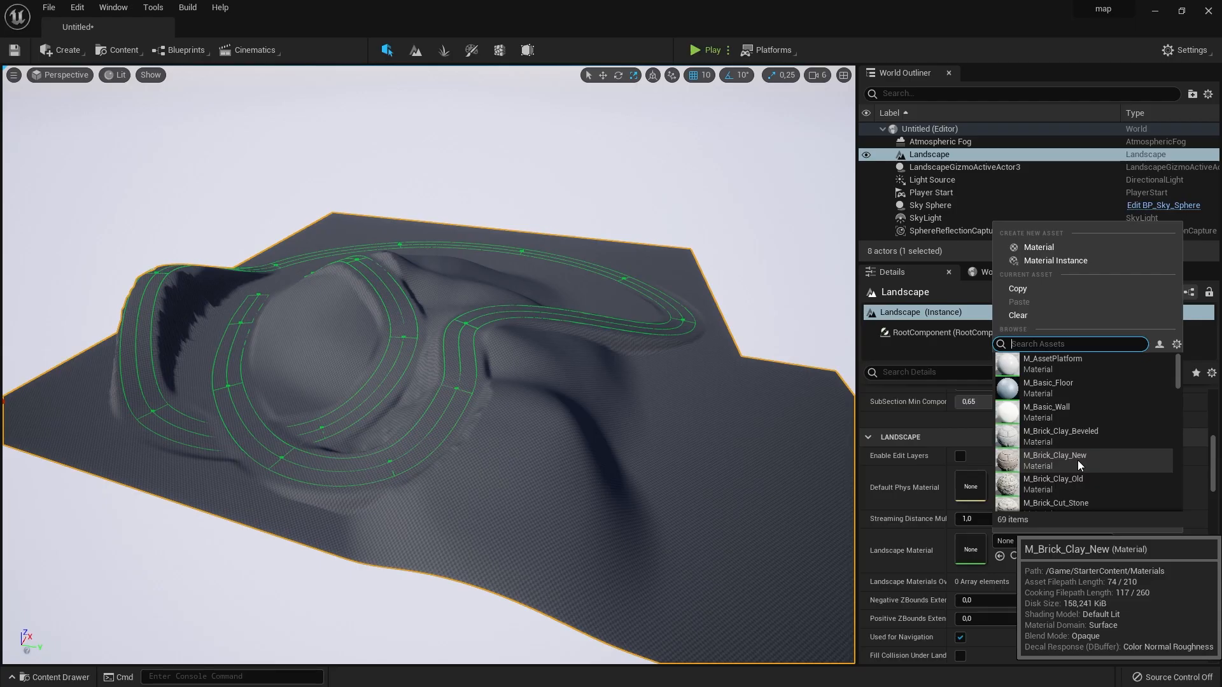
- Assign M_Brick_Clay_Beveled as the landscape material of the terrain with the spline path and inspect the hills
{"action": "scroll", "coordinate": [1078, 460], "scroll_direction": "down", "scroll_amount": 2}
{"action": "scroll", "coordinate": [1061, 496], "scroll_direction": "up", "scroll_amount": 3}
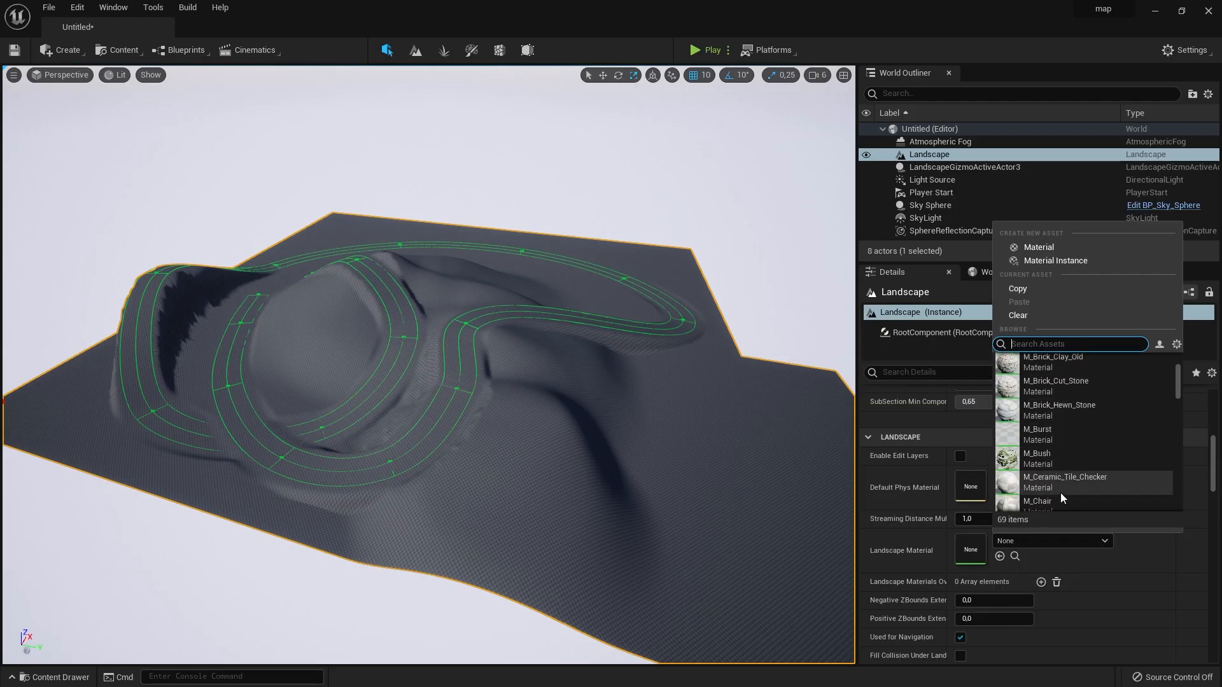
{"action": "left_click", "coordinate": [1068, 419]}
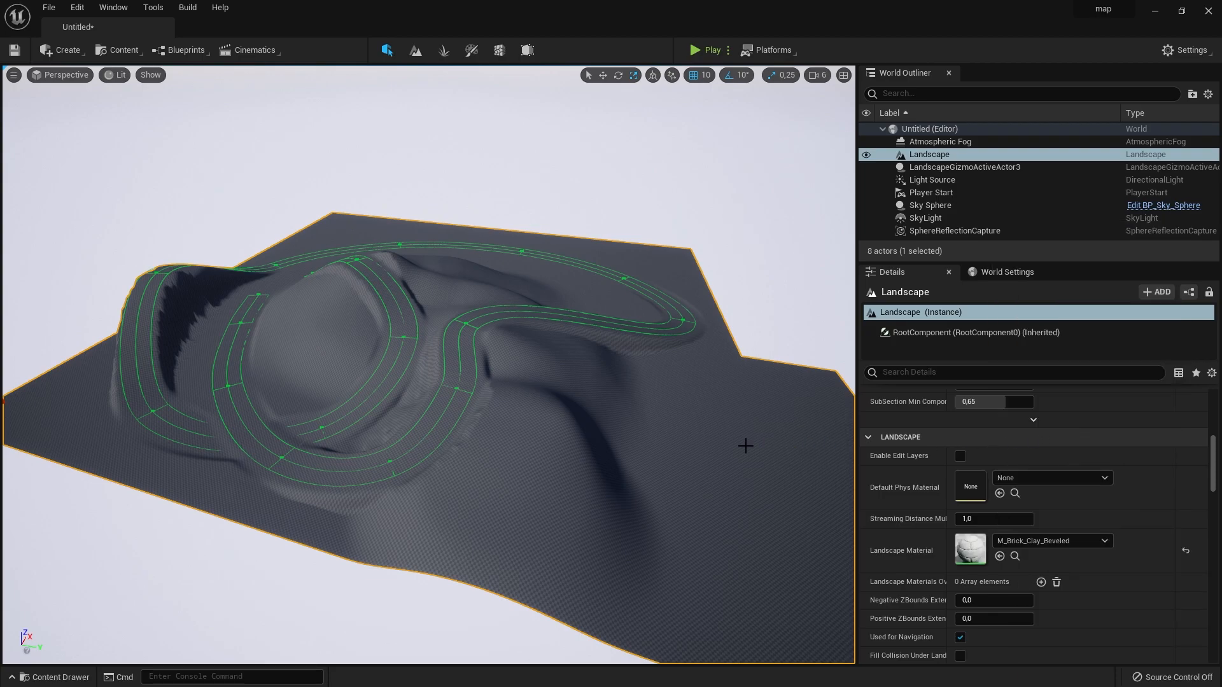
{"action": "key", "text": "w"}
{"action": "mouse_move", "coordinate": [745, 446]}
{"action": "right_mouse_down"}
{"action": "mouse_move", "coordinate": [746, 502]}
{"action": "mouse_move", "coordinate": [732, 515]}
{"action": "mouse_move", "coordinate": [559, 426]}
{"action": "mouse_move", "coordinate": [598, 407]}
{"action": "mouse_move", "coordinate": [757, 439]}
{"action": "mouse_move", "coordinate": [766, 429]}
{"action": "mouse_move", "coordinate": [751, 428]}
{"action": "mouse_move", "coordinate": [760, 441]}
{"action": "right_mouse_up"}
{"action": "key", "text": "s"}
{"action": "key", "text": "s"}
{"action": "right_click_drag", "start_coordinate": [420, 294], "coordinate": [425, 307]}
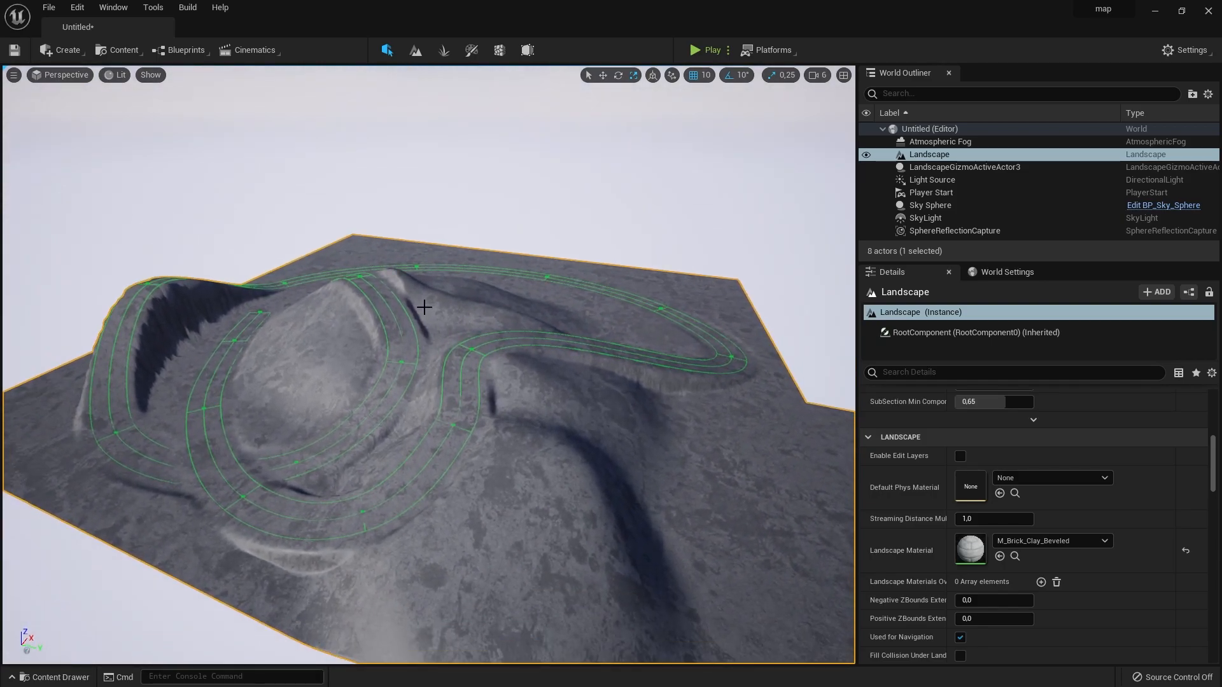
- Create a folder named material in the project's Content folder
{"action": "key", "text": "ctrl+space"}
{"action": "right_click", "coordinate": [352, 598]}
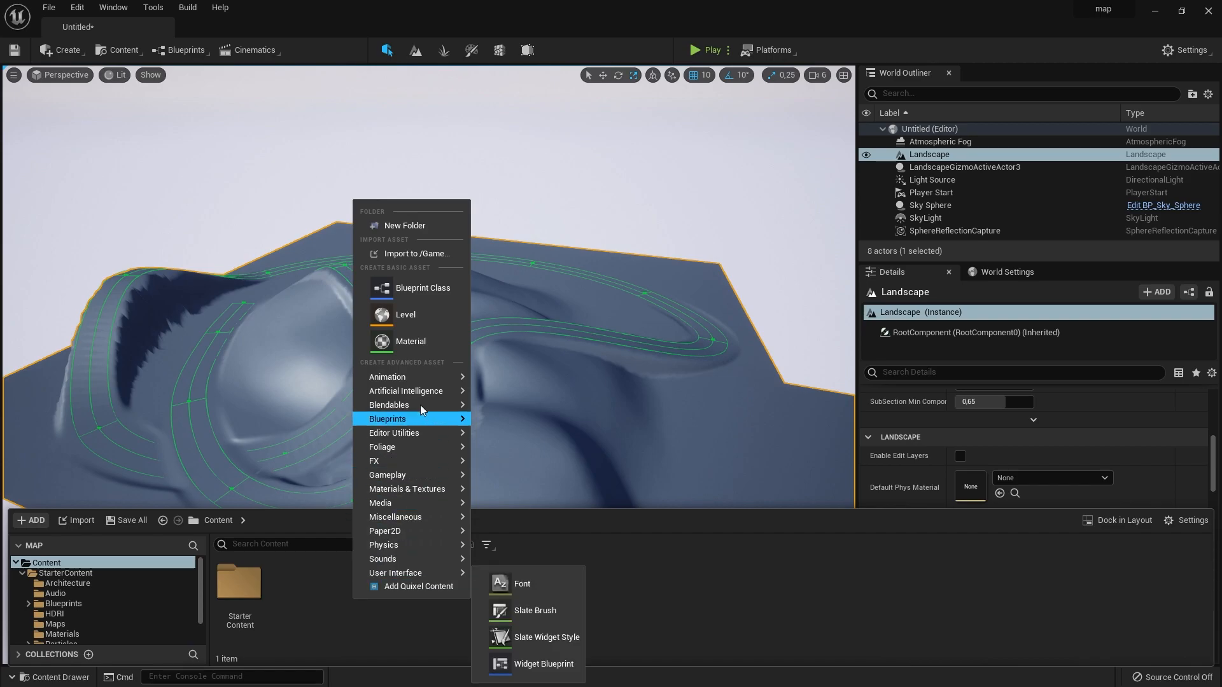
{"action": "left_click", "coordinate": [441, 226]}
{"action": "type", "text": "material"}
{"action": "key", "text": "Return"}
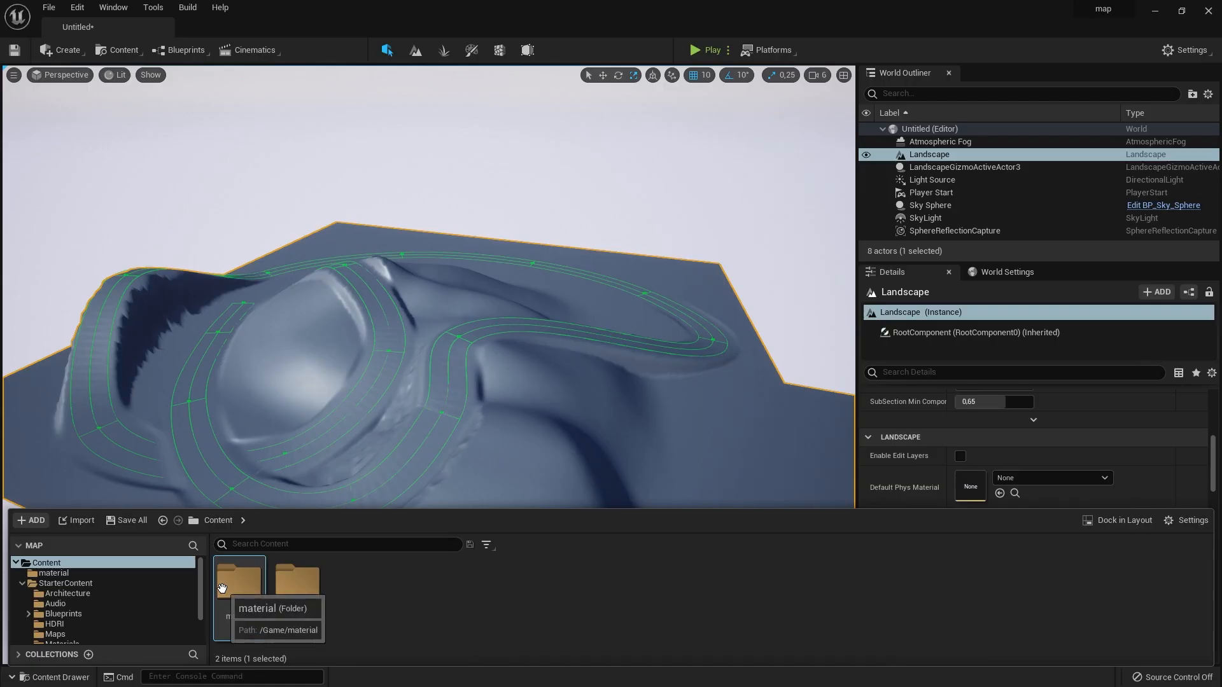
- Create a material named M_landscape inside the material folder
{"action": "double_click", "coordinate": [222, 586]}
{"action": "right_click", "coordinate": [267, 582]}
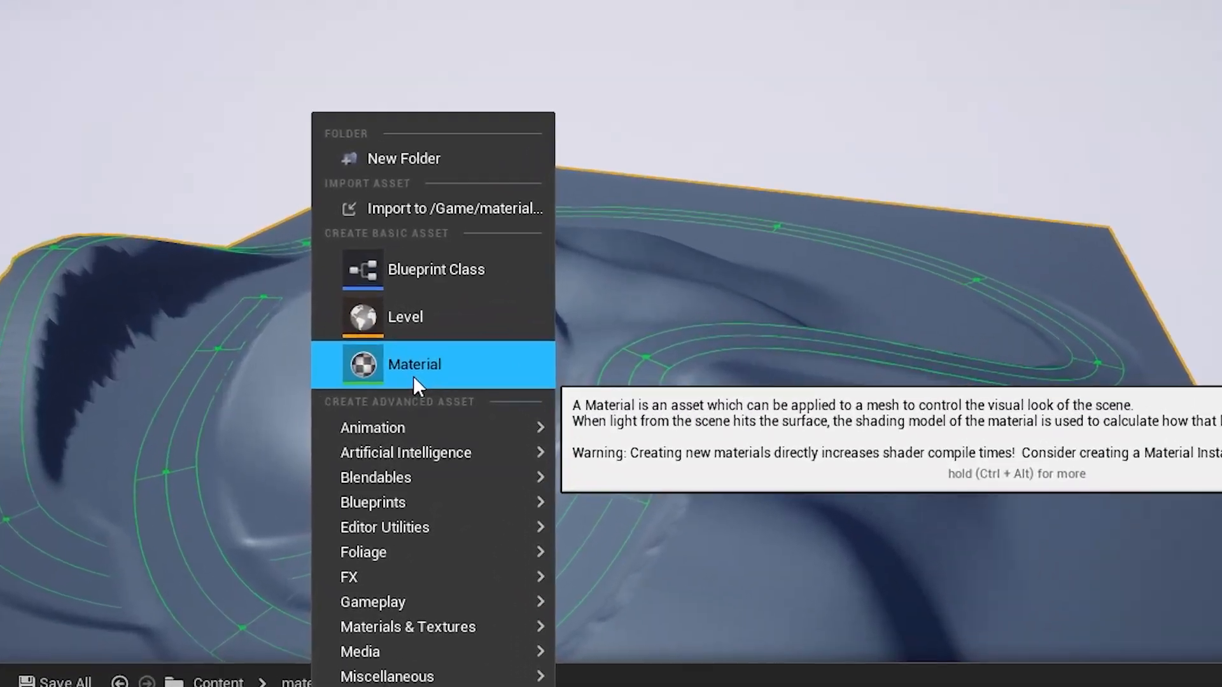
{"action": "left_click", "coordinate": [327, 342]}
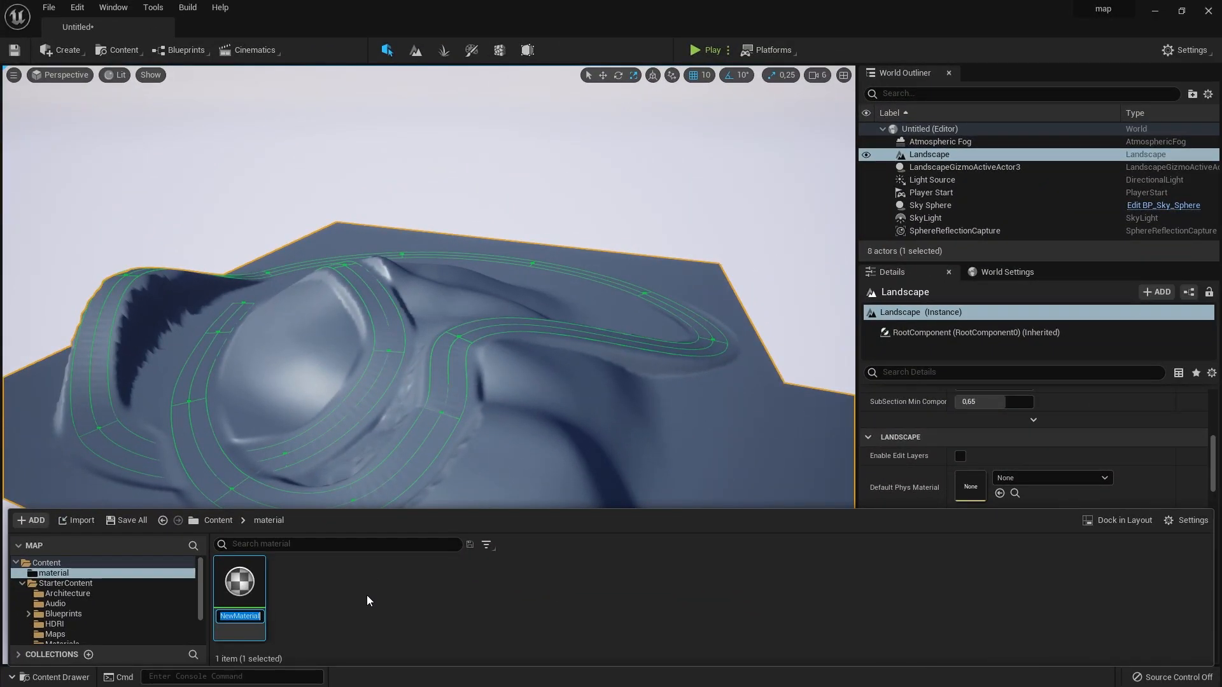
{"action": "type", "text": "M_landscape"}
{"action": "key", "text": "Return"}
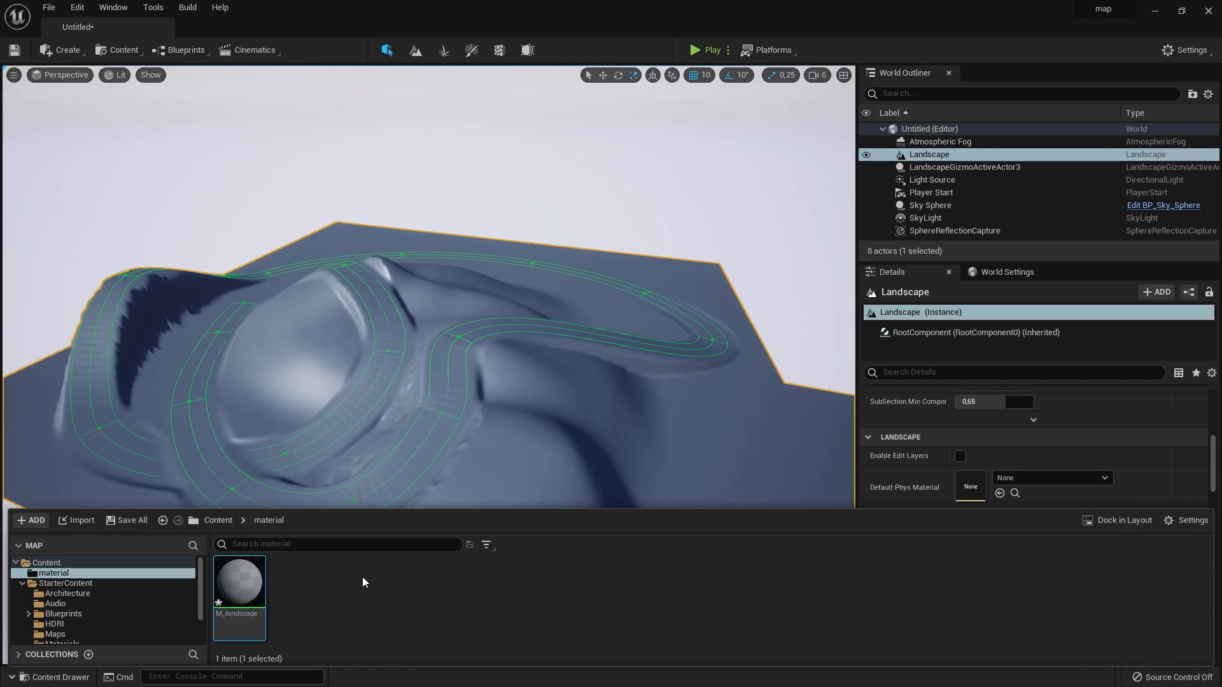
- Open M_landscape in a maximized material editor, and make room in the graph and the preview area
{"action": "double_click", "coordinate": [239, 580]}
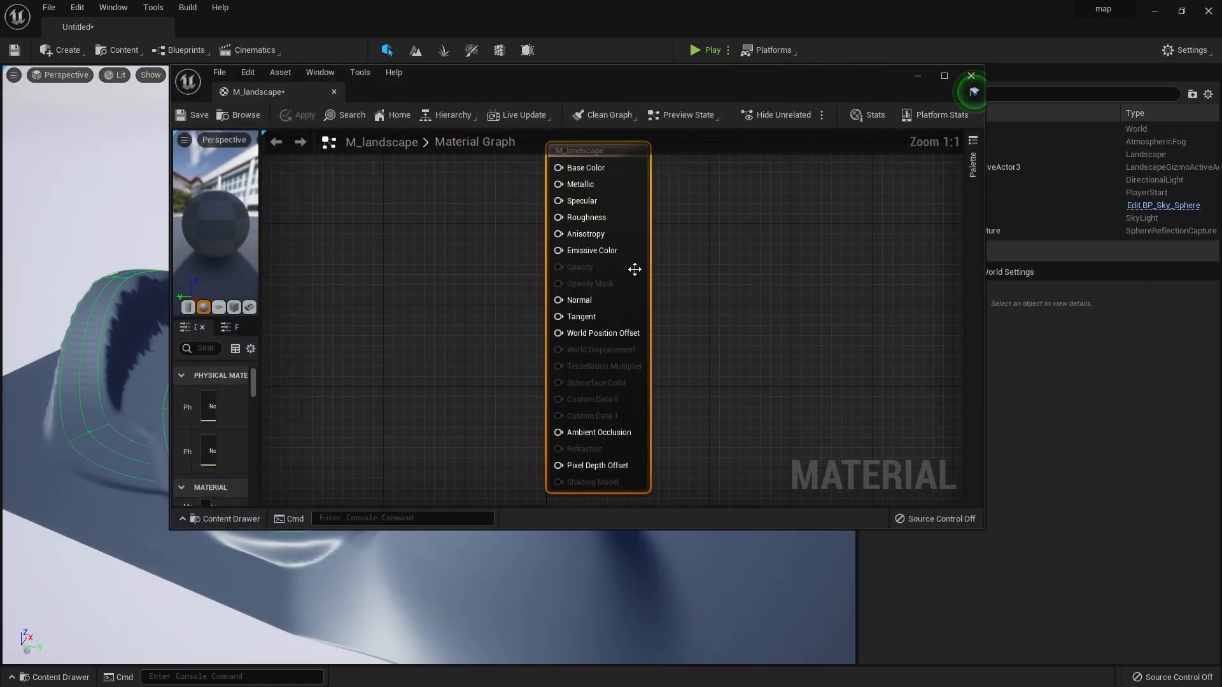
{"action": "left_click", "coordinate": [945, 75]}
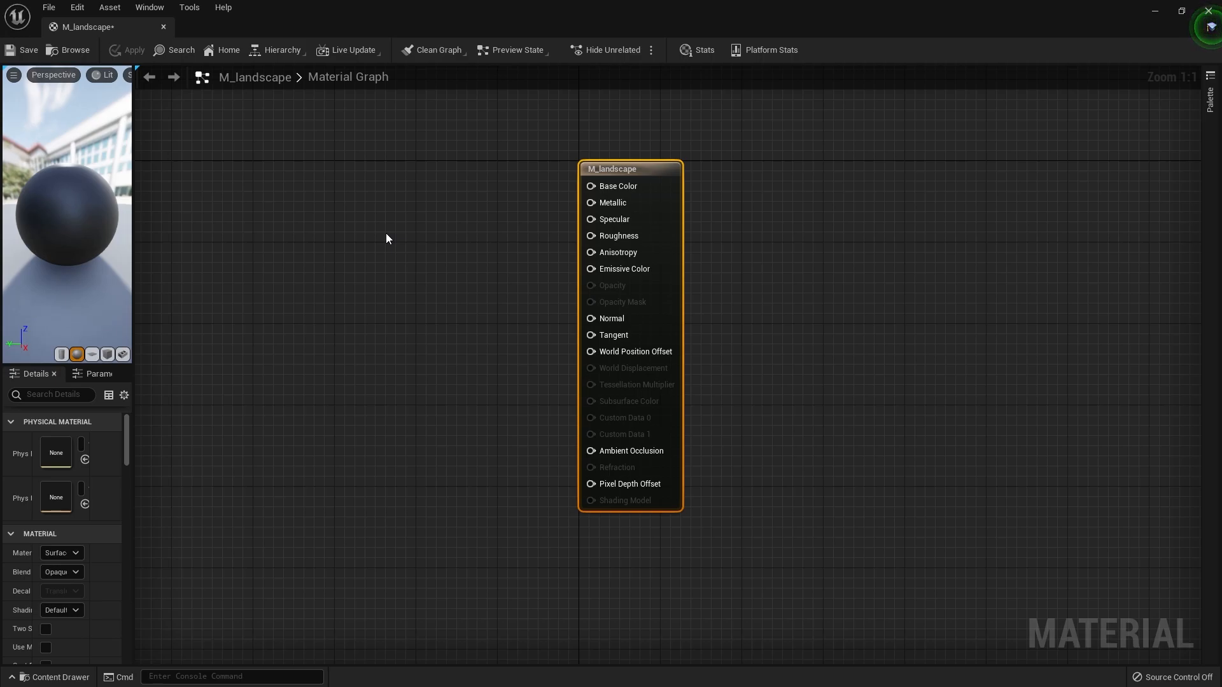
{"action": "right_click_drag", "start_coordinate": [386, 238], "coordinate": [476, 278]}
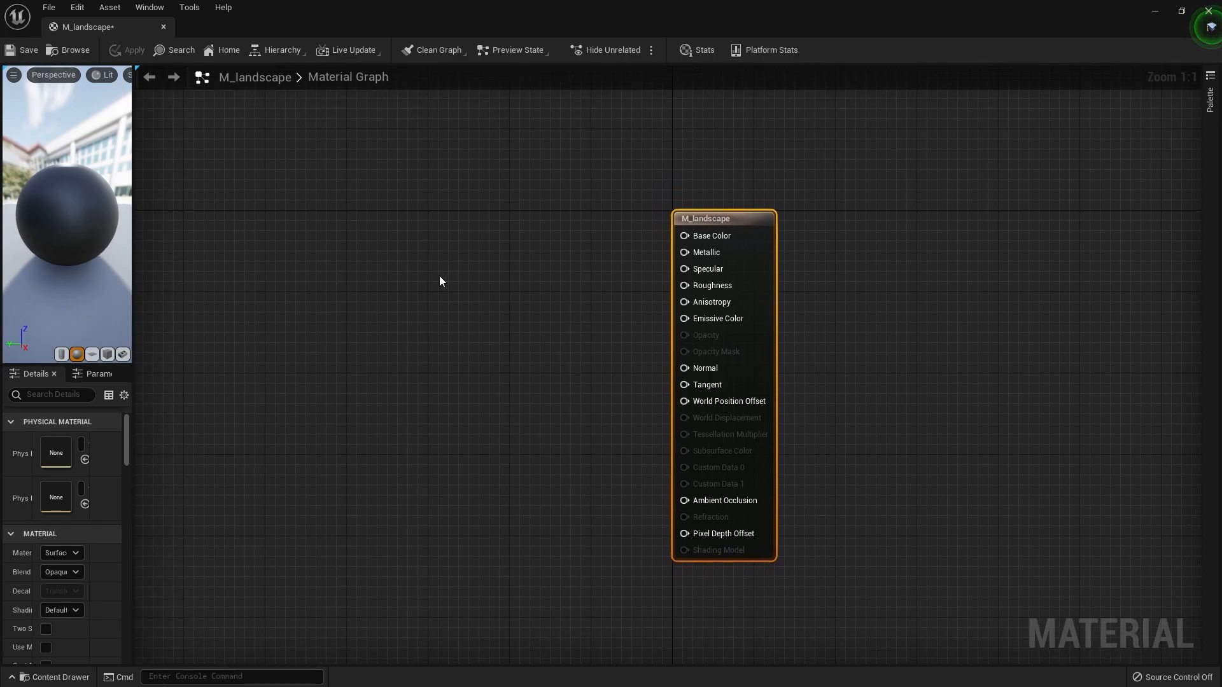
{"action": "left_click_drag", "start_coordinate": [133, 284], "coordinate": [176, 277]}
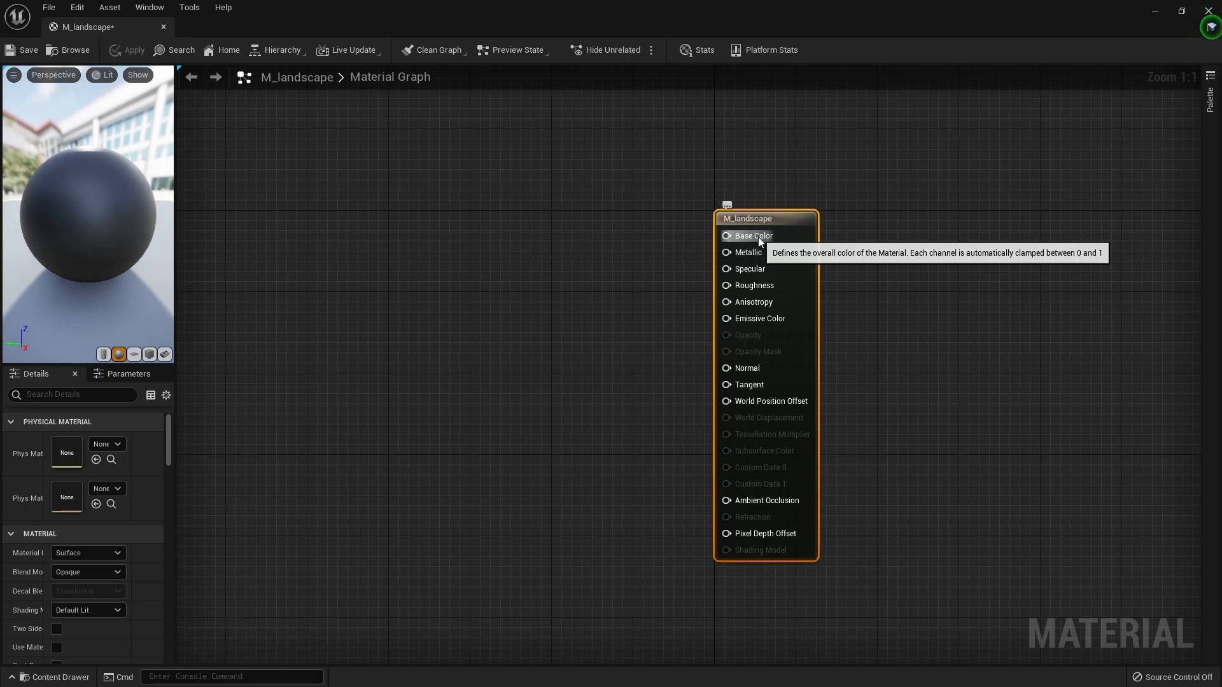
{"action": "left_click_drag", "start_coordinate": [726, 235], "coordinate": [435, 212]}
{"action": "left_click_drag", "start_coordinate": [725, 236], "coordinate": [514, 216]}
{"action": "left_click", "coordinate": [322, 227]}
{"action": "left_click", "coordinate": [804, 320]}
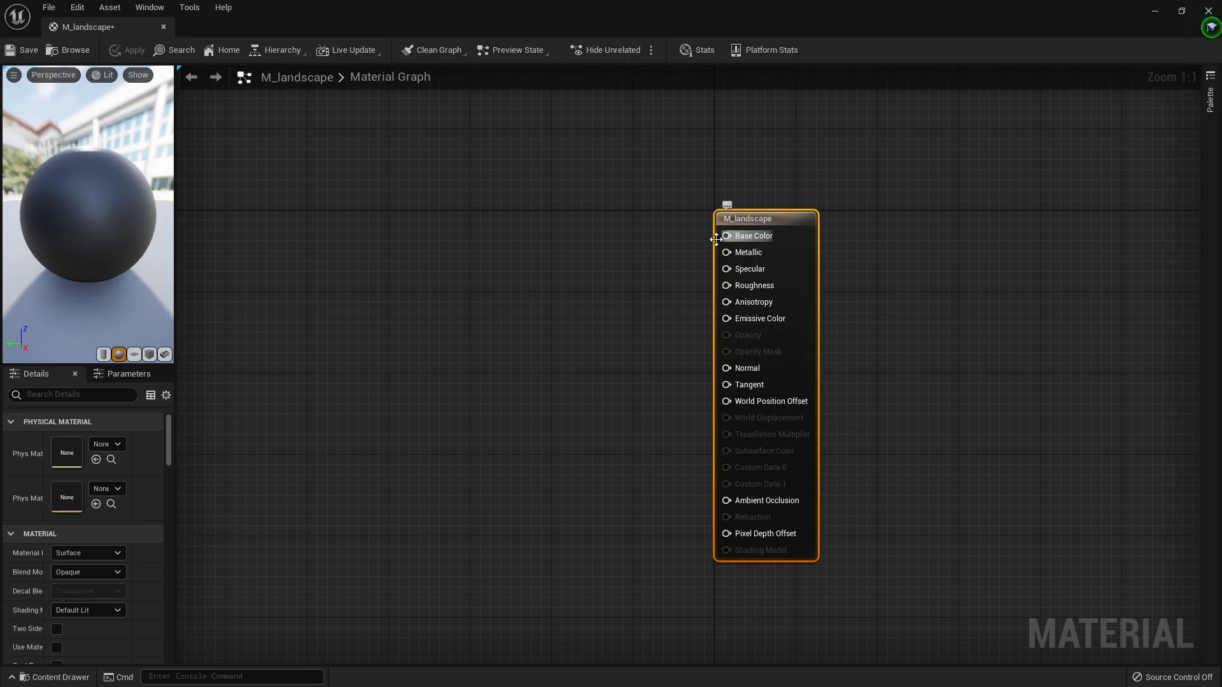
{"action": "left_click", "coordinate": [904, 327]}
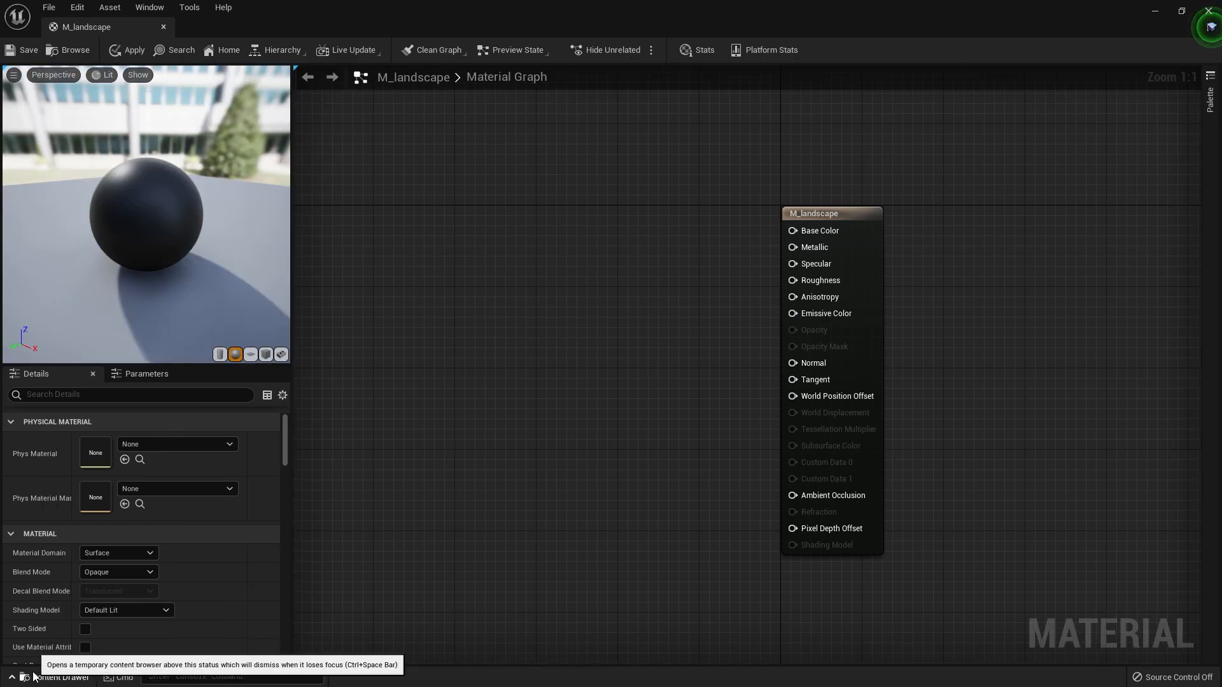
- Add a LandscapeLayerBlend node to the material graph and connect its output to M_landscape's Base Color
{"action": "left_click", "coordinate": [56, 676]}
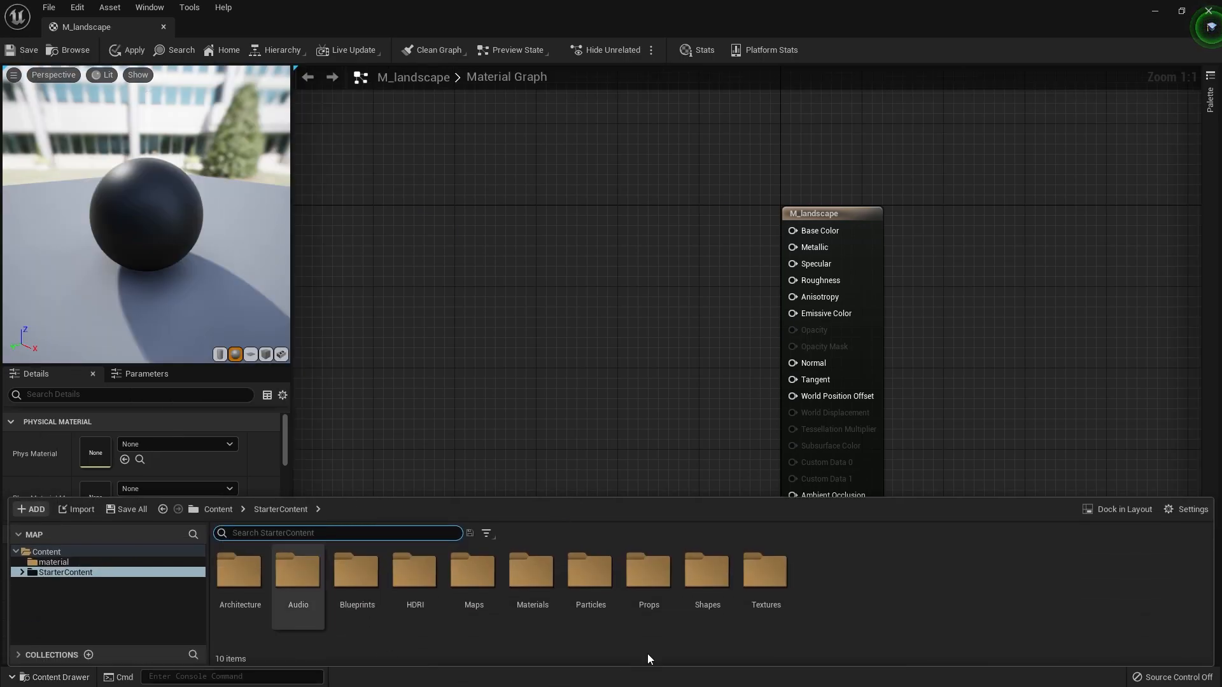
{"action": "left_click", "coordinate": [25, 677]}
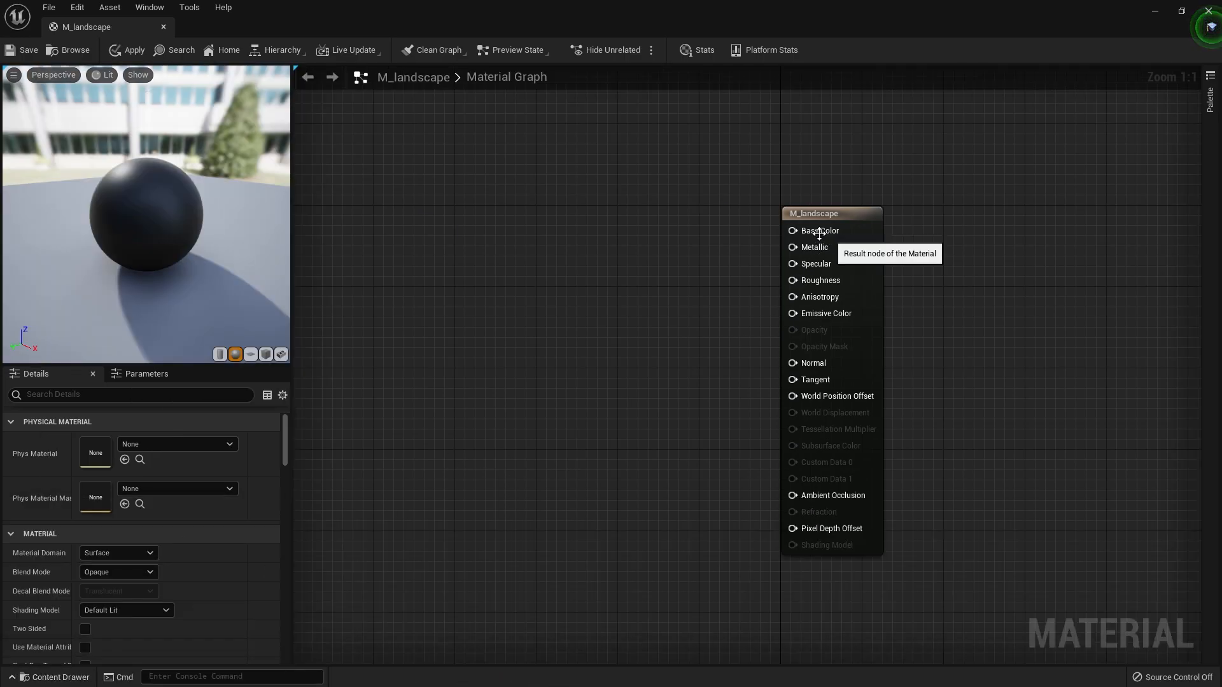
{"action": "right_click", "coordinate": [612, 238]}
{"action": "type", "text": "landsc"}
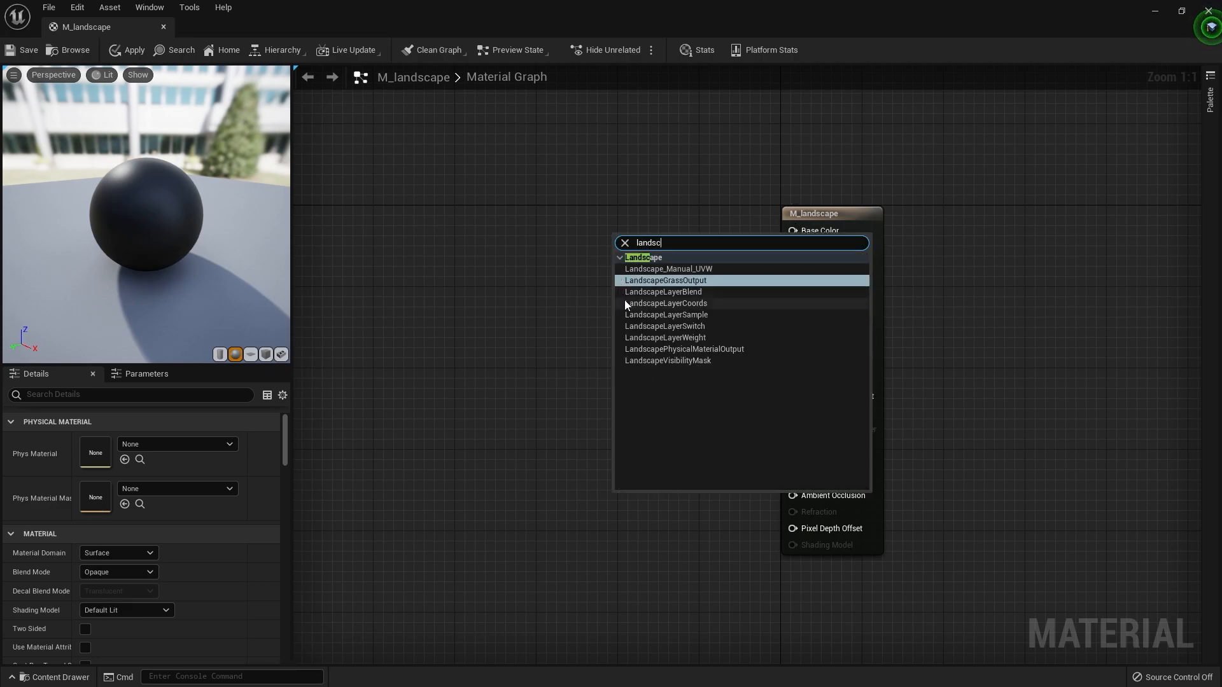
{"action": "left_click", "coordinate": [635, 292]}
{"action": "left_click_drag", "start_coordinate": [675, 258], "coordinate": [792, 230]}
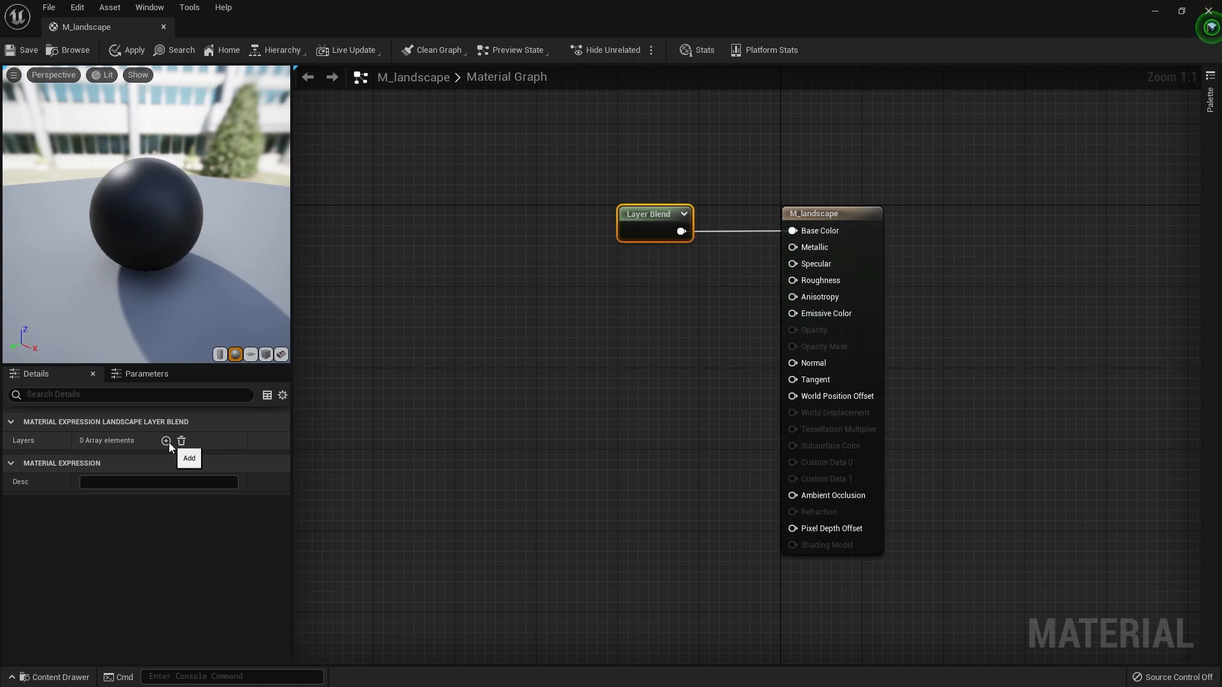
- Add three layers to the Layer Blend node
{"action": "left_click", "coordinate": [167, 441]}
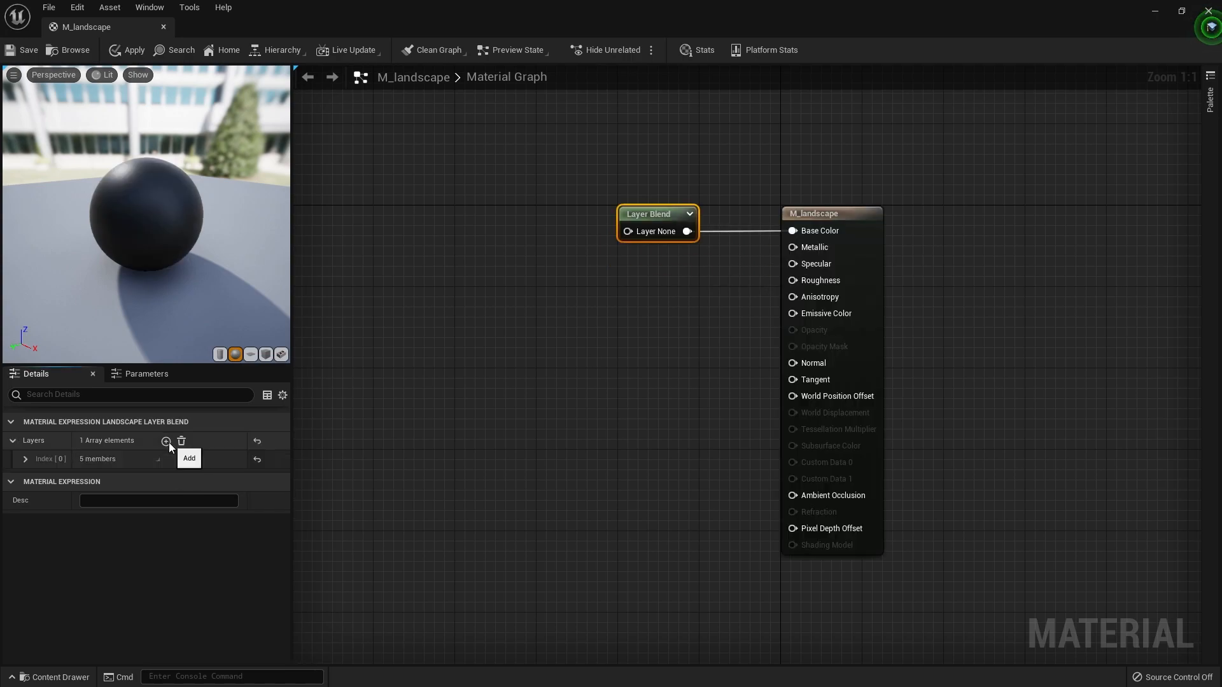
{"action": "left_click", "coordinate": [168, 441]}
{"action": "left_click", "coordinate": [167, 441]}
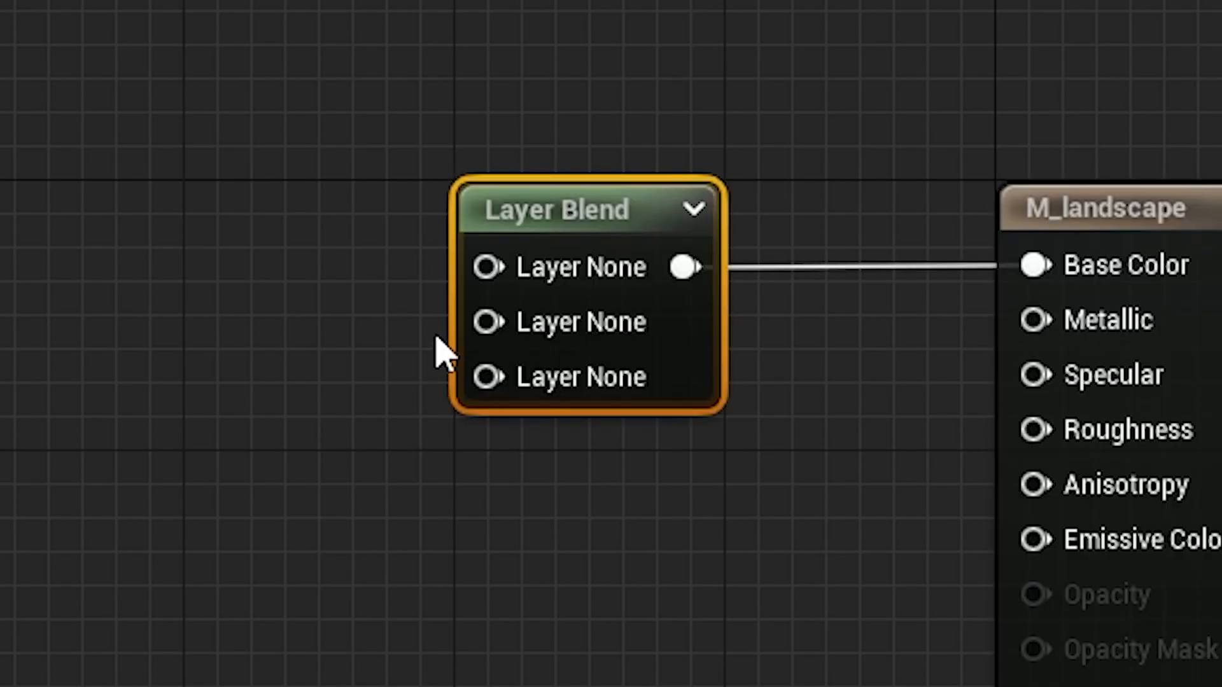
- Name the first layer of the Layer Blend node Herbe
{"action": "left_click", "coordinate": [24, 458]}
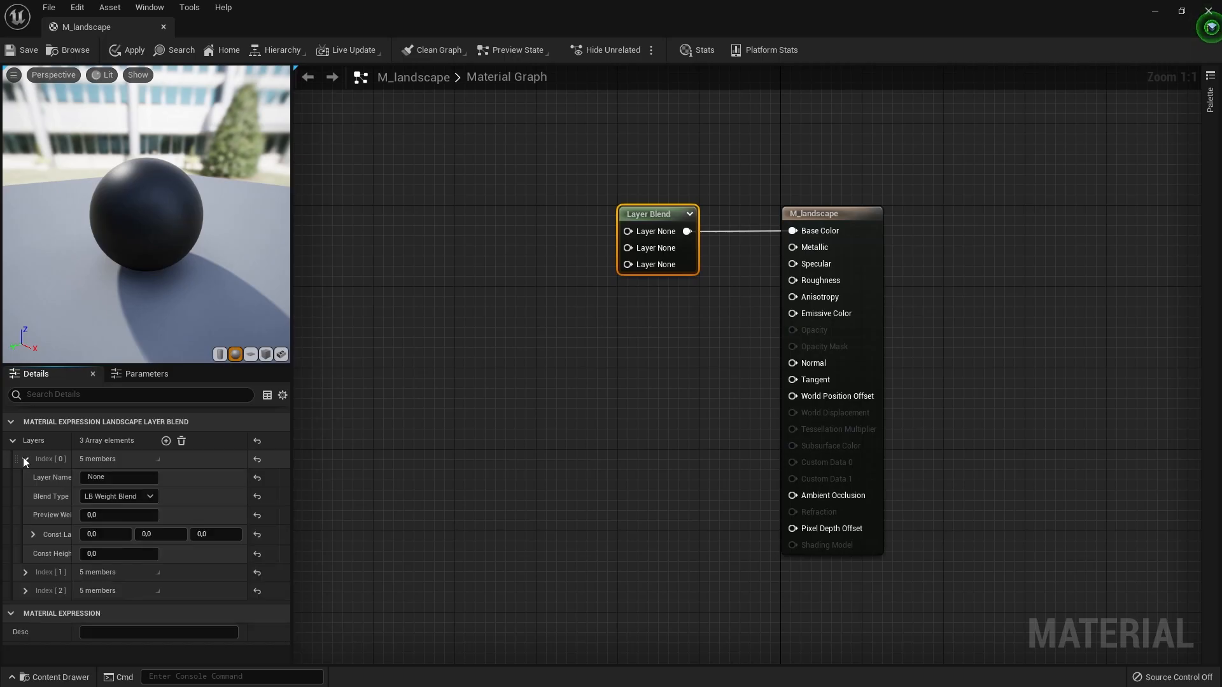
{"action": "left_click", "coordinate": [128, 477]}
{"action": "type", "text": "Herbre"}
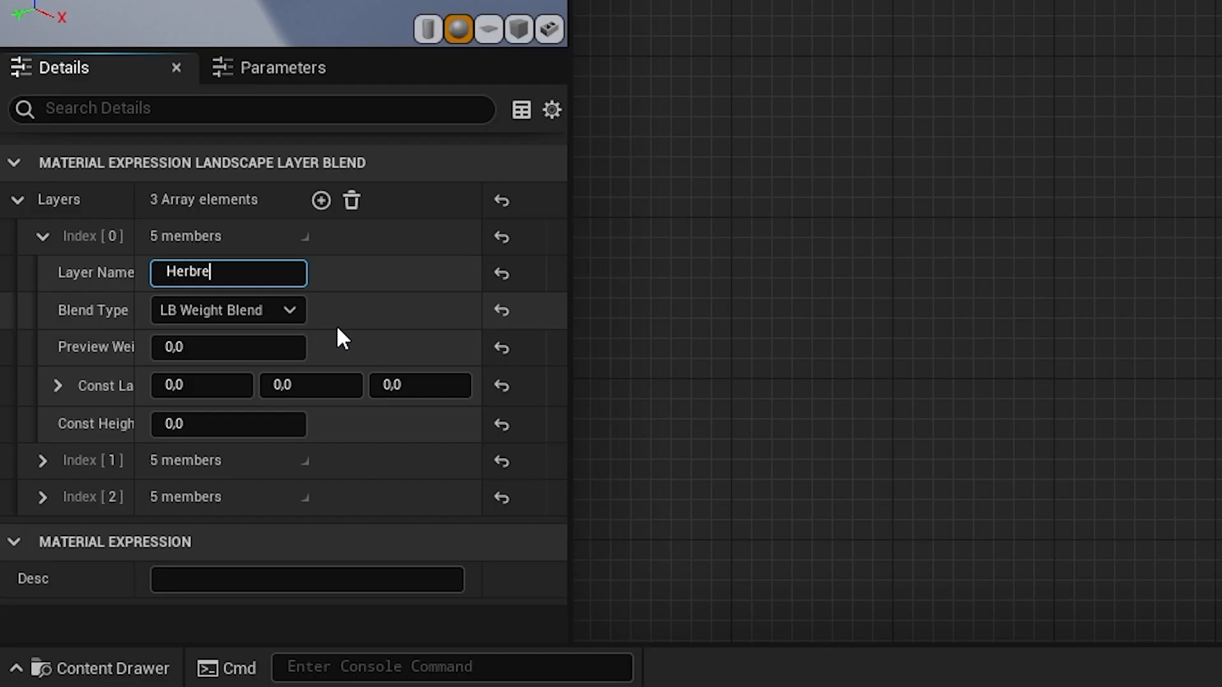
{"action": "key", "text": "BackSpace"}
{"action": "key", "text": "BackSpace"}
{"action": "type", "text": "e"}
{"action": "key", "text": "Return"}
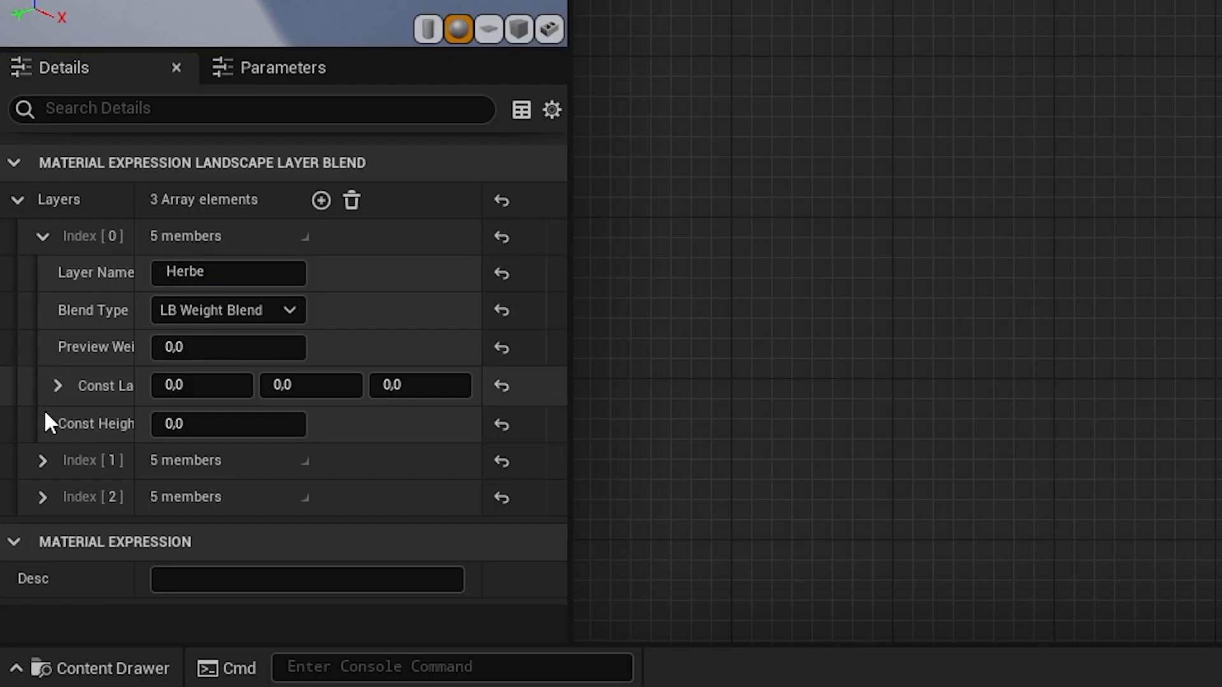
- Name the second layer of the Layer Blend node Rock and the third layer Neige
{"action": "left_click", "coordinate": [43, 459]}
{"action": "left_click_drag", "start_coordinate": [207, 496], "coordinate": [73, 490]}
{"action": "type", "text": "Rock"}
{"action": "key", "text": "Tab"}
{"action": "type", "text": "Neige"}
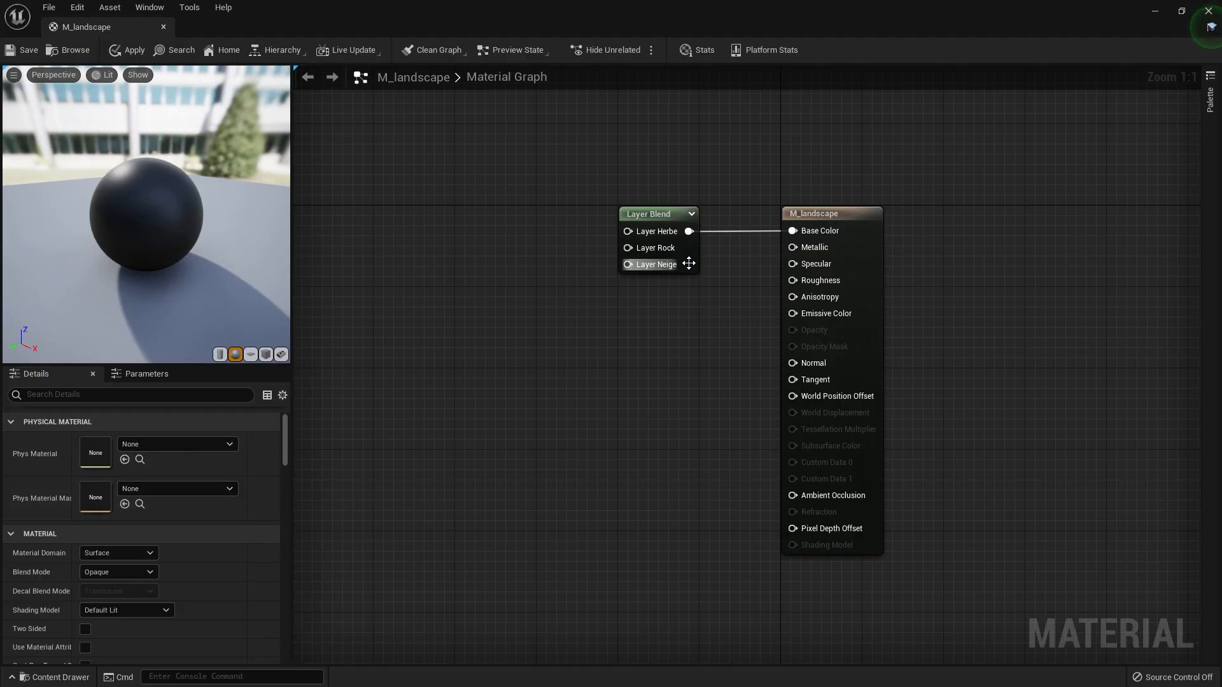
- Examine the content packs that can be added to the project from the Content folder
{"action": "left_click", "coordinate": [667, 310]}
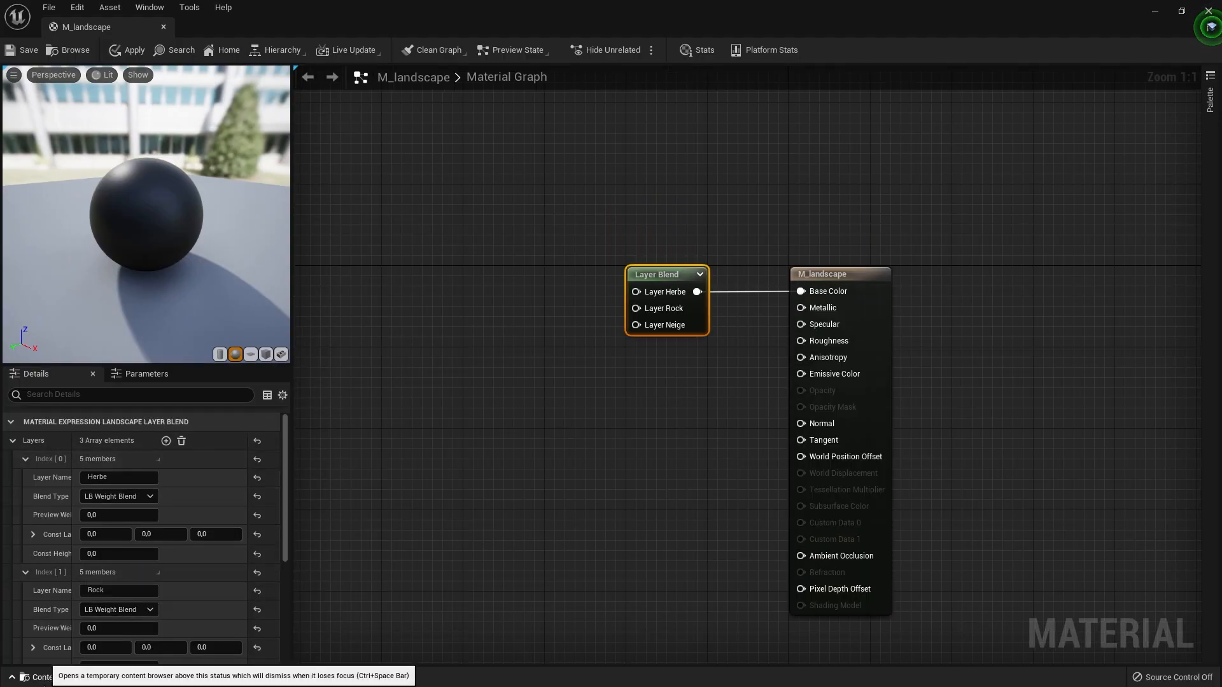
{"action": "left_click", "coordinate": [46, 676]}
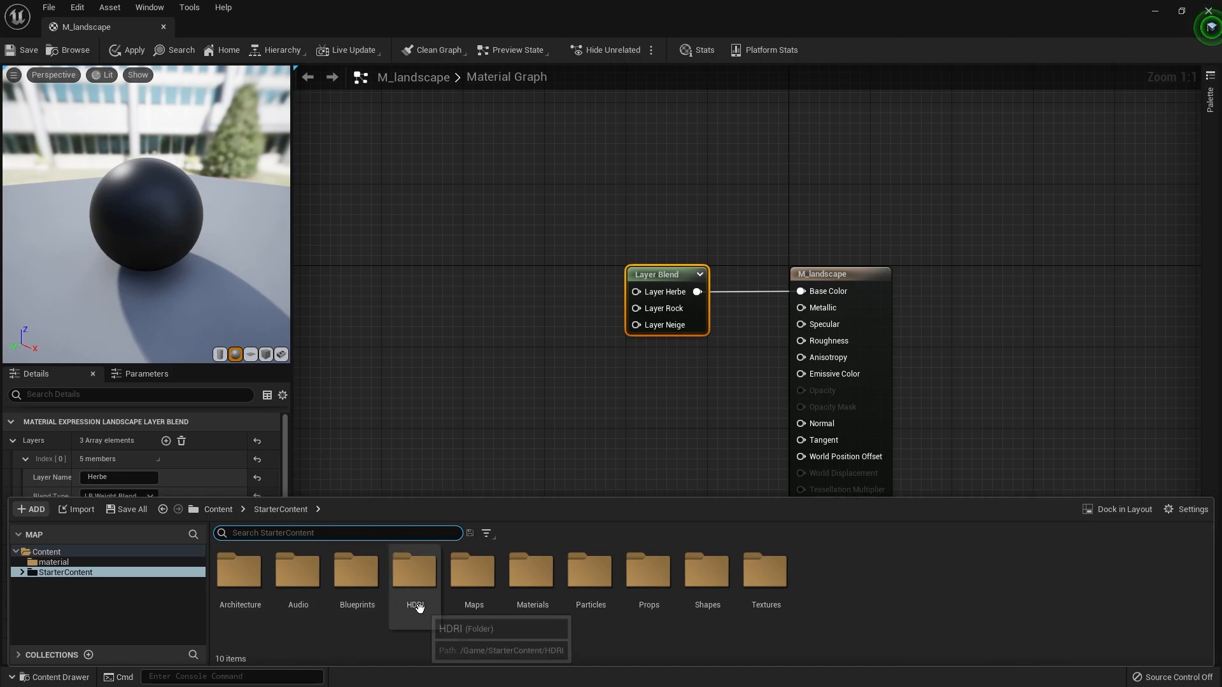
{"action": "left_click", "coordinate": [44, 679]}
{"action": "left_click", "coordinate": [45, 678]}
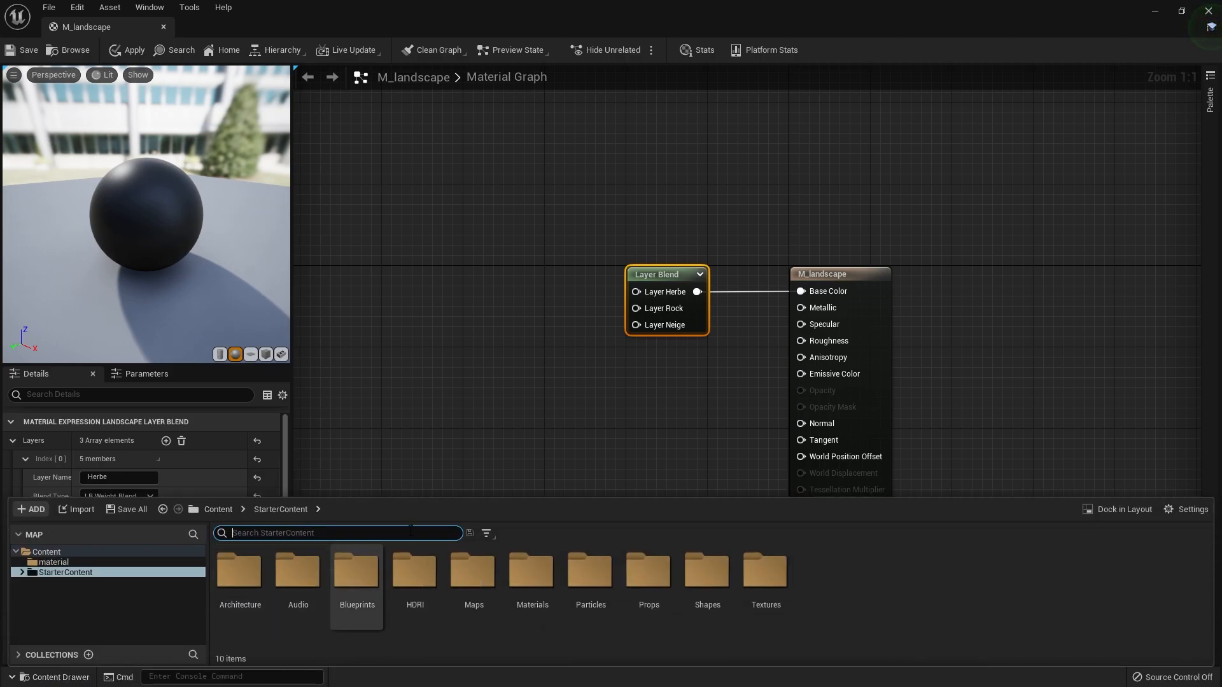
{"action": "left_click", "coordinate": [219, 509]}
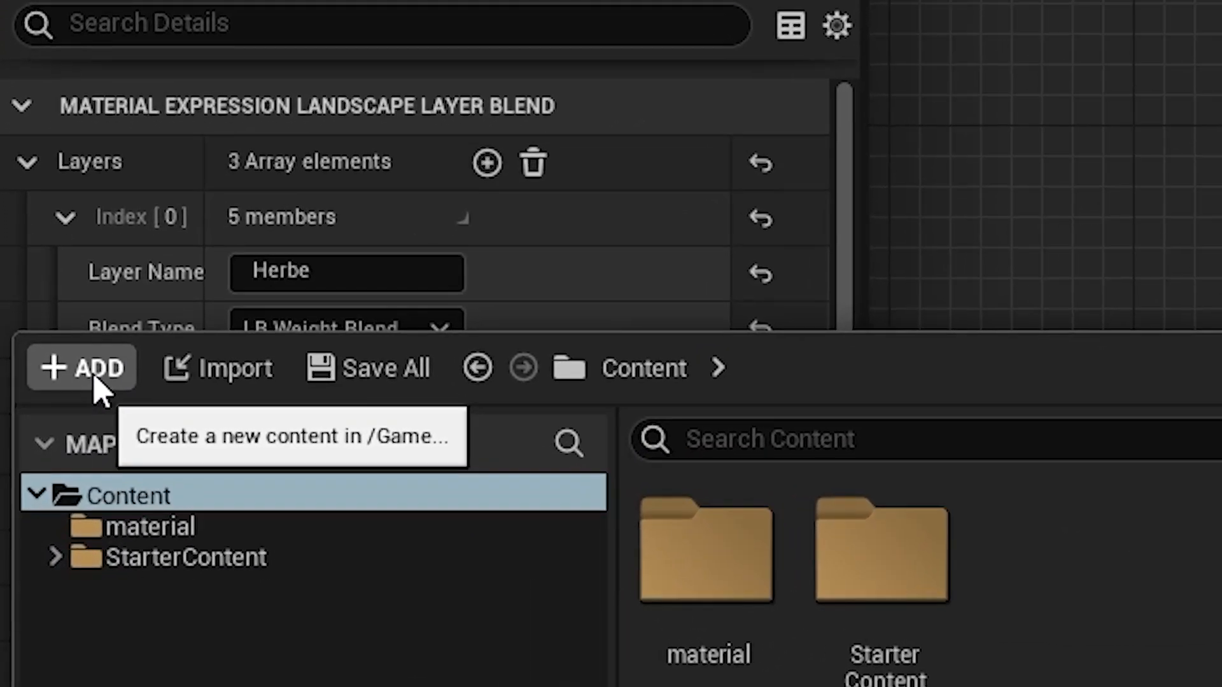
{"action": "left_click", "coordinate": [37, 494]}
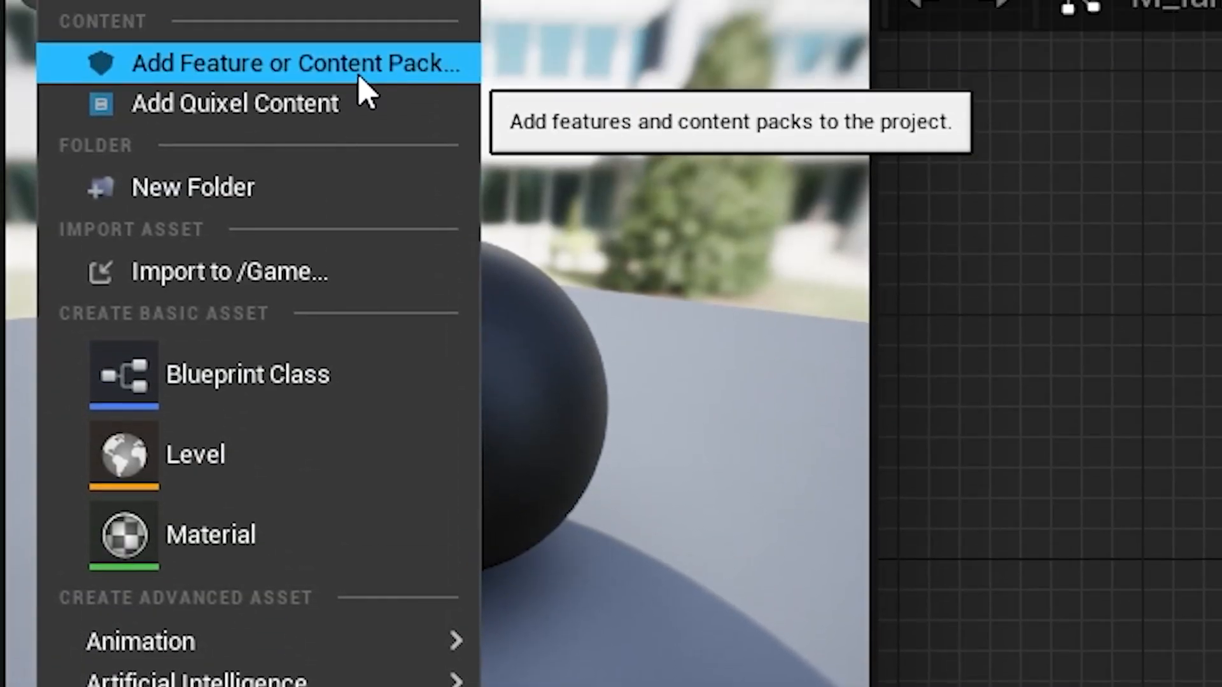
{"action": "left_click", "coordinate": [358, 71]}
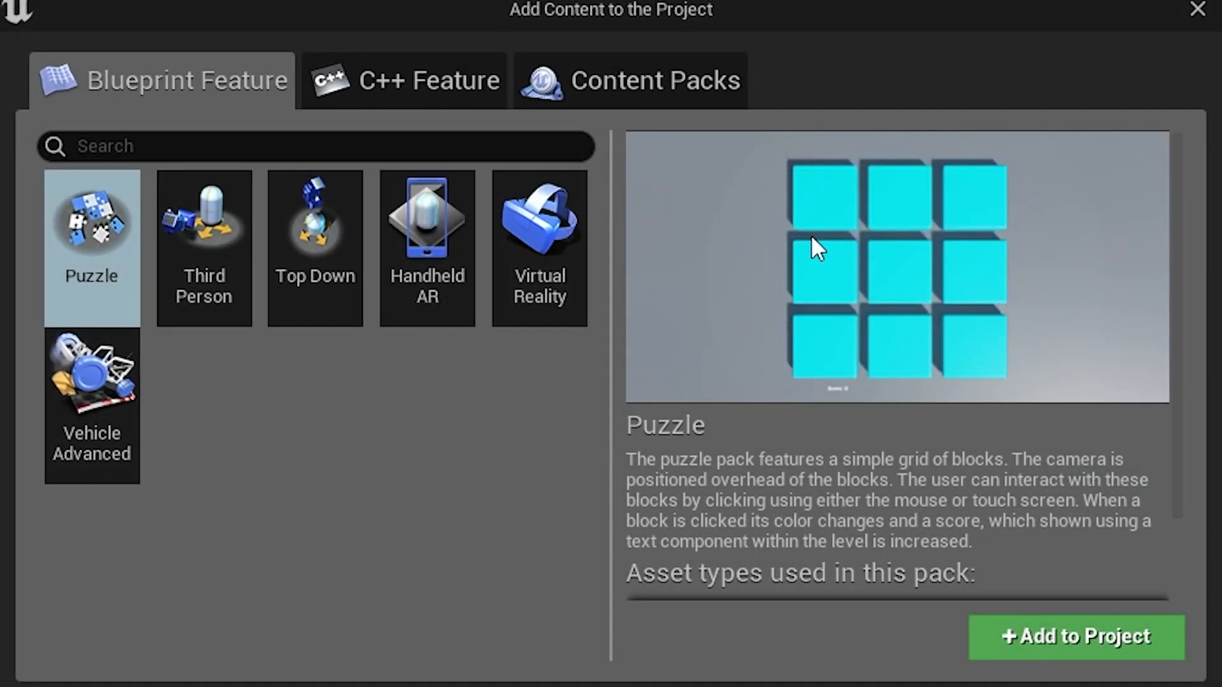
{"action": "left_click", "coordinate": [564, 53]}
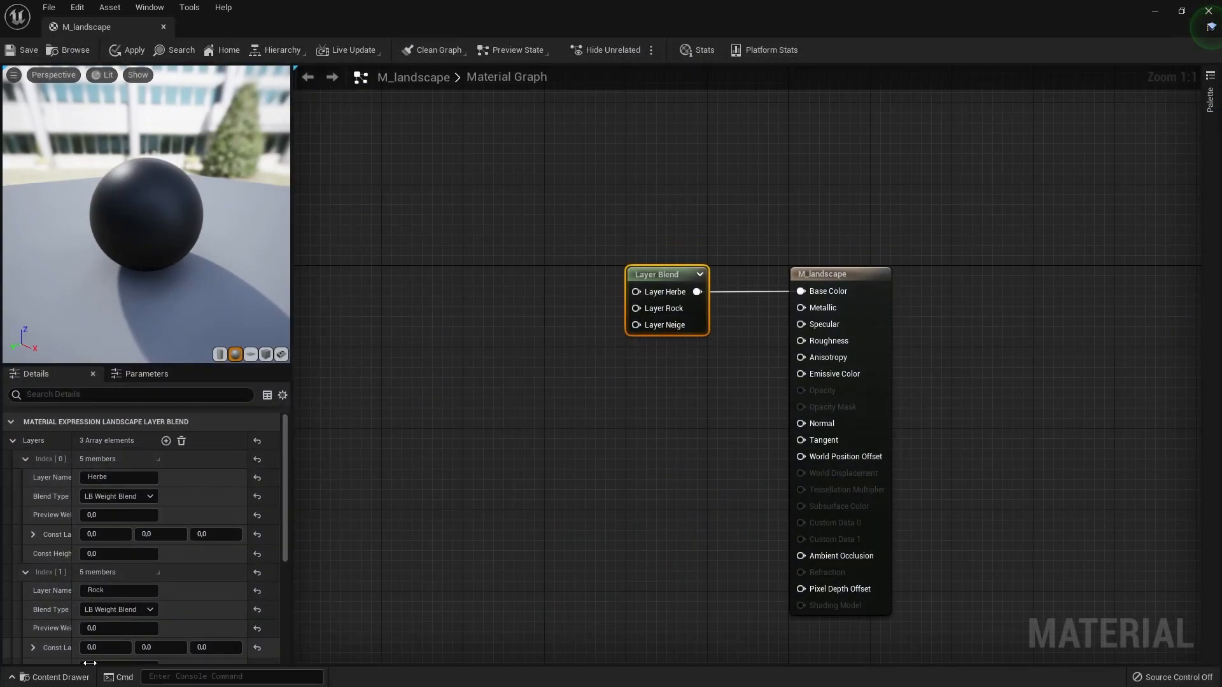
- Open the Textures folder of StarterContent and browse its textures
{"action": "left_click", "coordinate": [71, 678]}
{"action": "double_click", "coordinate": [297, 568]}
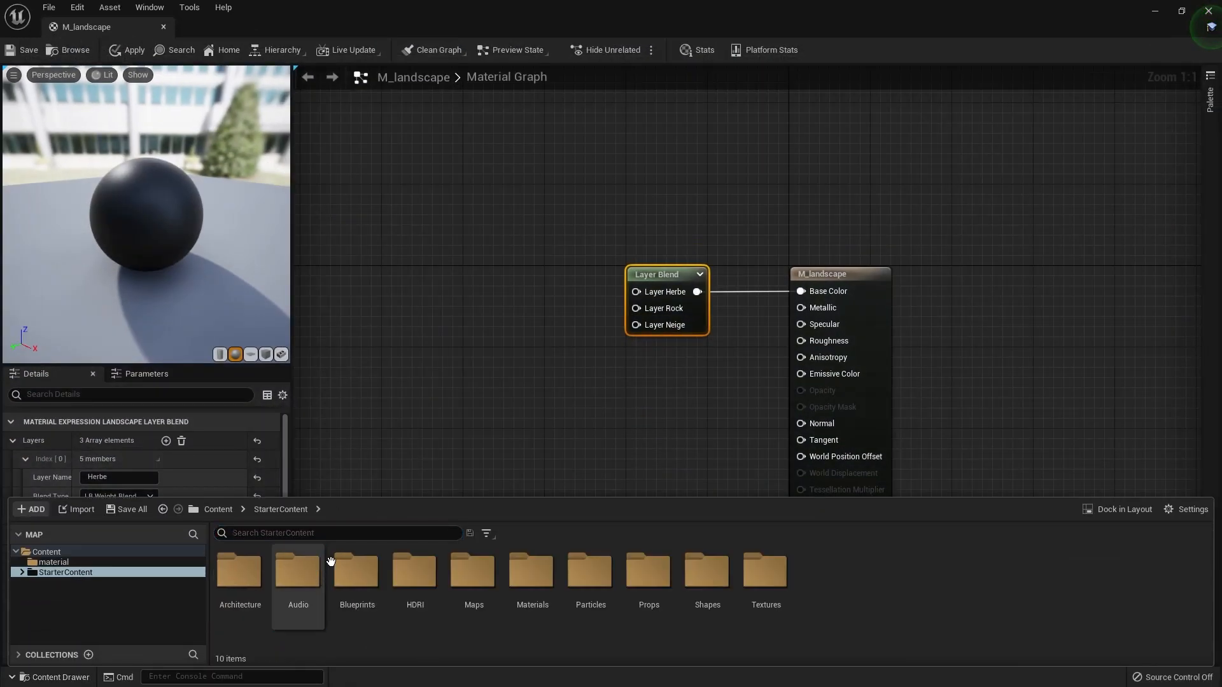
{"action": "left_click", "coordinate": [758, 593]}
{"action": "double_click", "coordinate": [758, 594]}
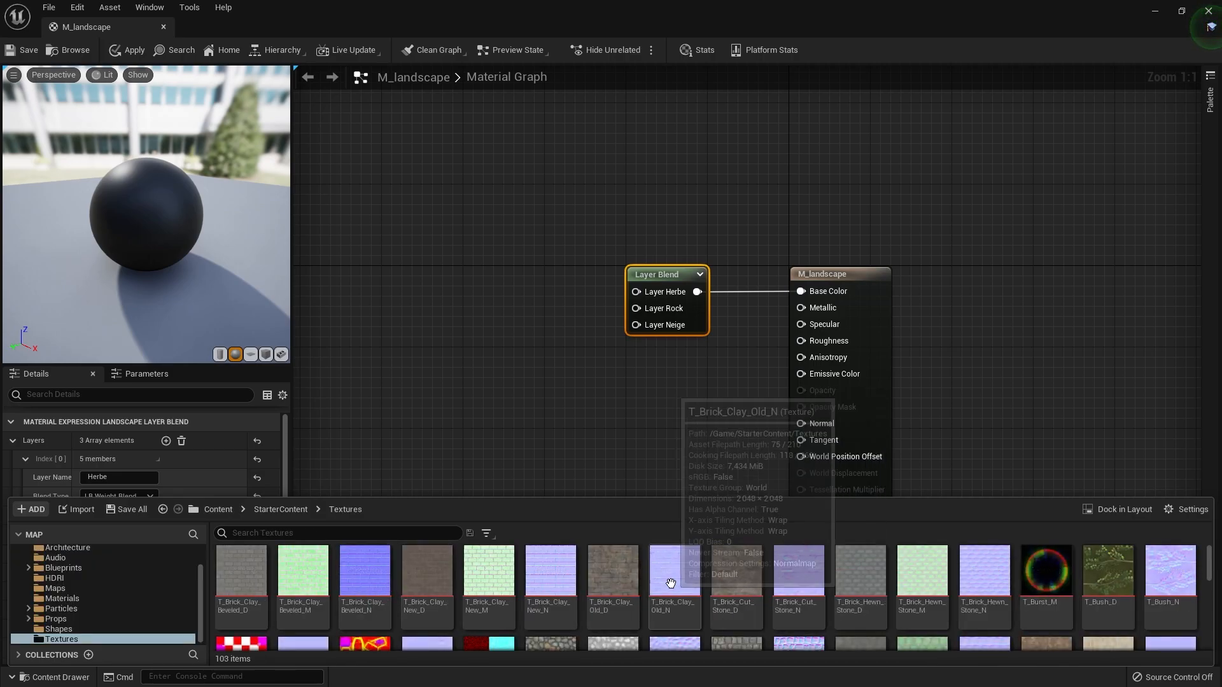
{"action": "scroll", "coordinate": [673, 585], "scroll_direction": "down", "scroll_amount": 5}
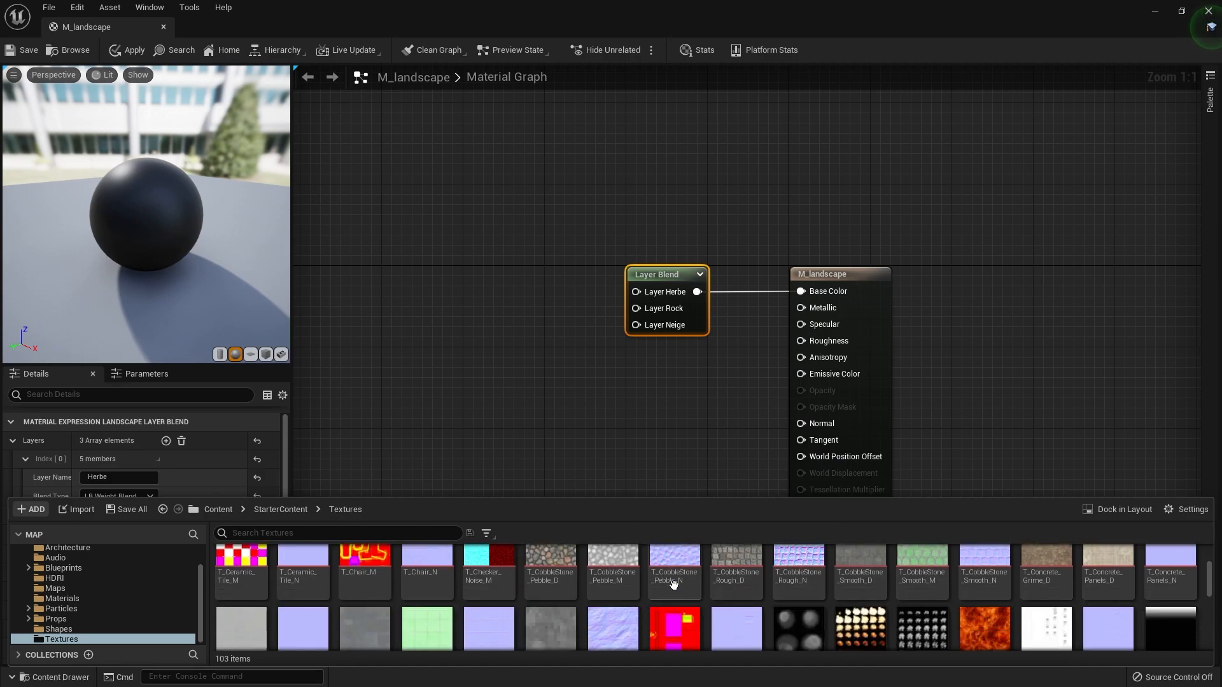
{"action": "scroll", "coordinate": [673, 585], "scroll_direction": "down", "scroll_amount": 1}
- Search the textures for grass, add T_Ground_Grass_D to the graph, and connect its RGB output to Layer Herbe
{"action": "left_click", "coordinate": [402, 511]}
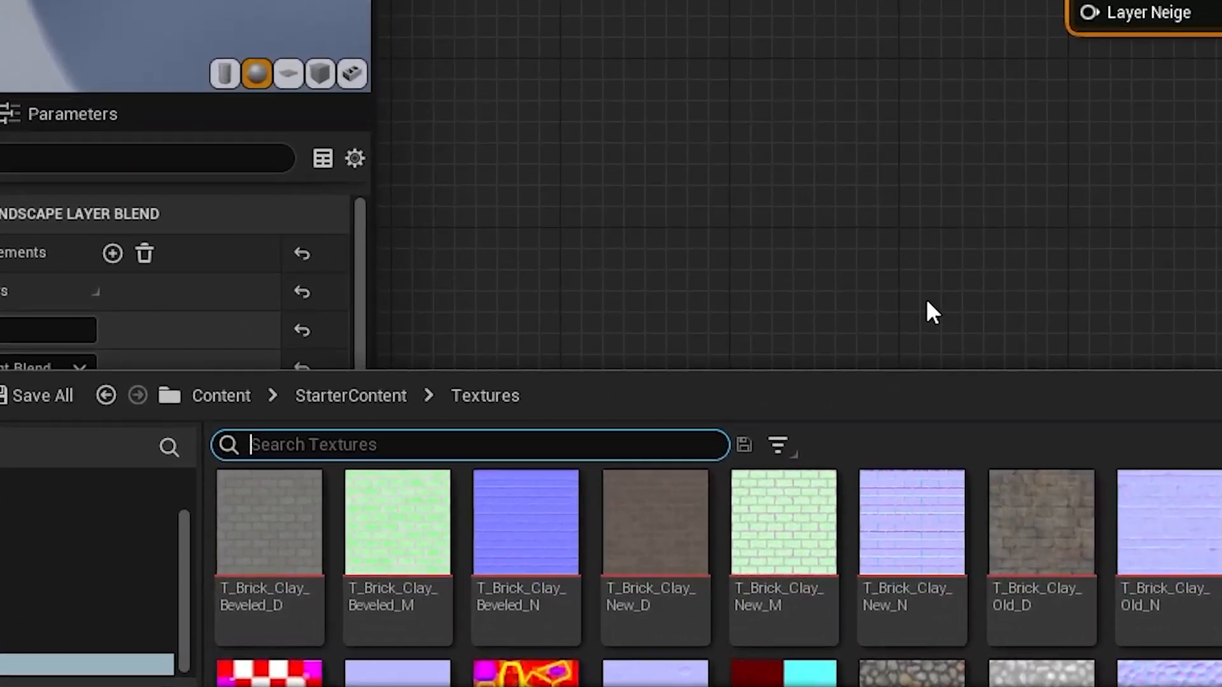
{"action": "type", "text": "grass"}
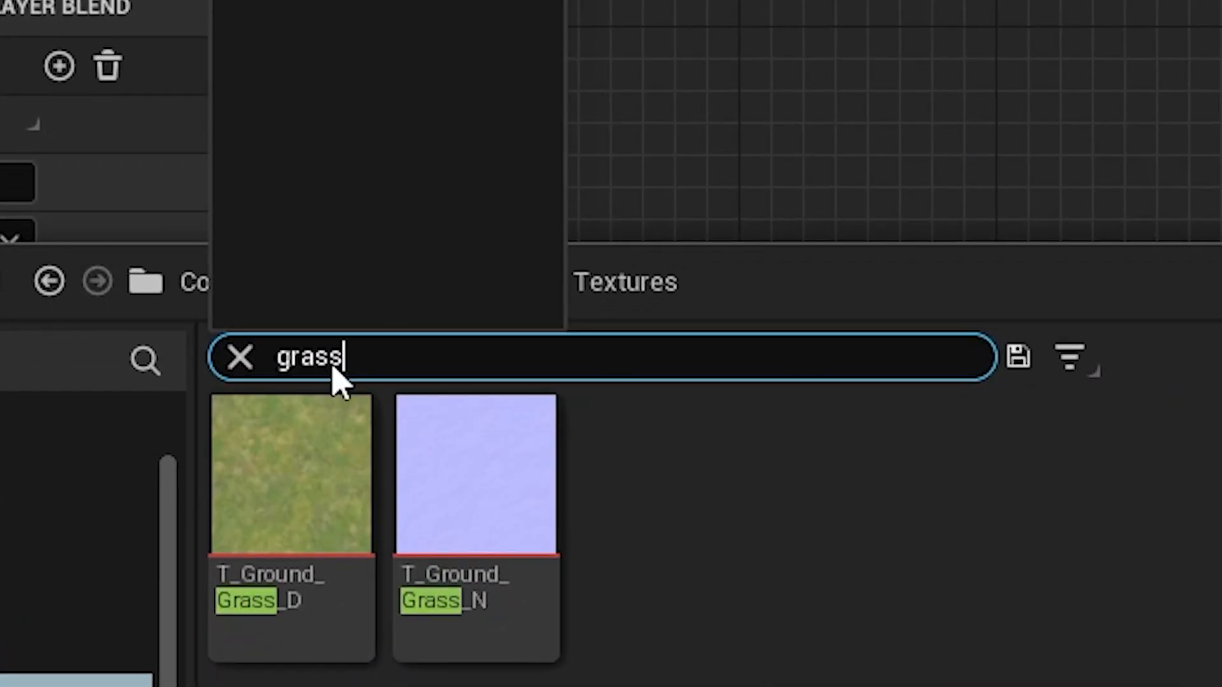
{"action": "mouse_move", "coordinate": [286, 505]}
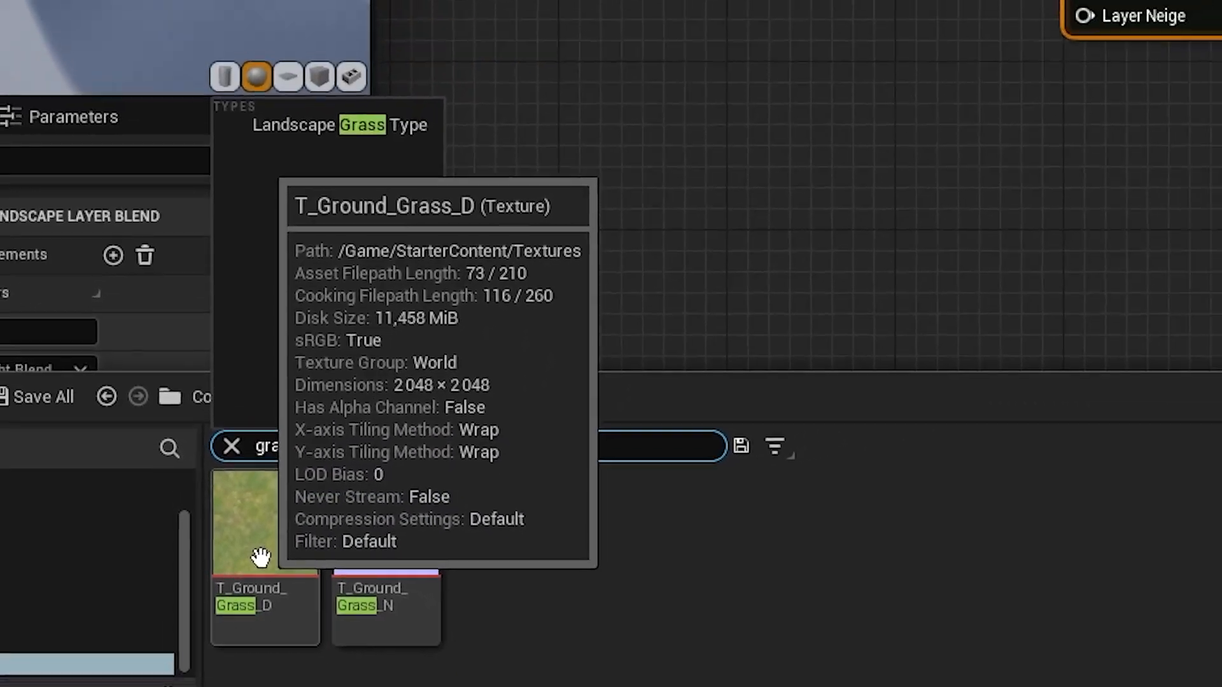
{"action": "left_click_drag", "start_coordinate": [276, 537], "coordinate": [403, 220]}
{"action": "left_click_drag", "start_coordinate": [530, 233], "coordinate": [636, 292]}
{"action": "left_click_drag", "start_coordinate": [510, 336], "coordinate": [399, 394]}
- Search the textures for rock, add T_Rock_Basalt_D below the grass sample, and connect its RGB output to Layer Rock
{"action": "key", "text": "ctrl+space"}
{"action": "type", "text": "rock"}
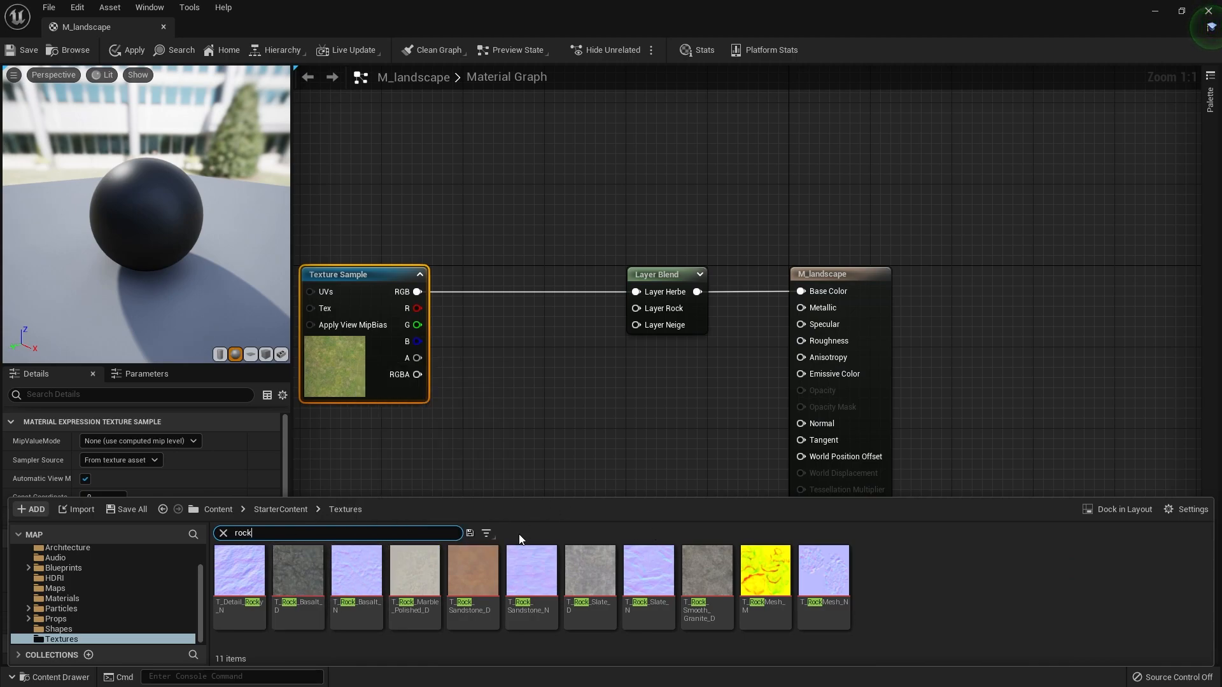
{"action": "mouse_move", "coordinate": [718, 557]}
{"action": "left_click_drag", "start_coordinate": [298, 568], "coordinate": [492, 403]}
{"action": "left_click_drag", "start_coordinate": [609, 427], "coordinate": [653, 311]}
{"action": "left_click_drag", "start_coordinate": [554, 417], "coordinate": [407, 461]}
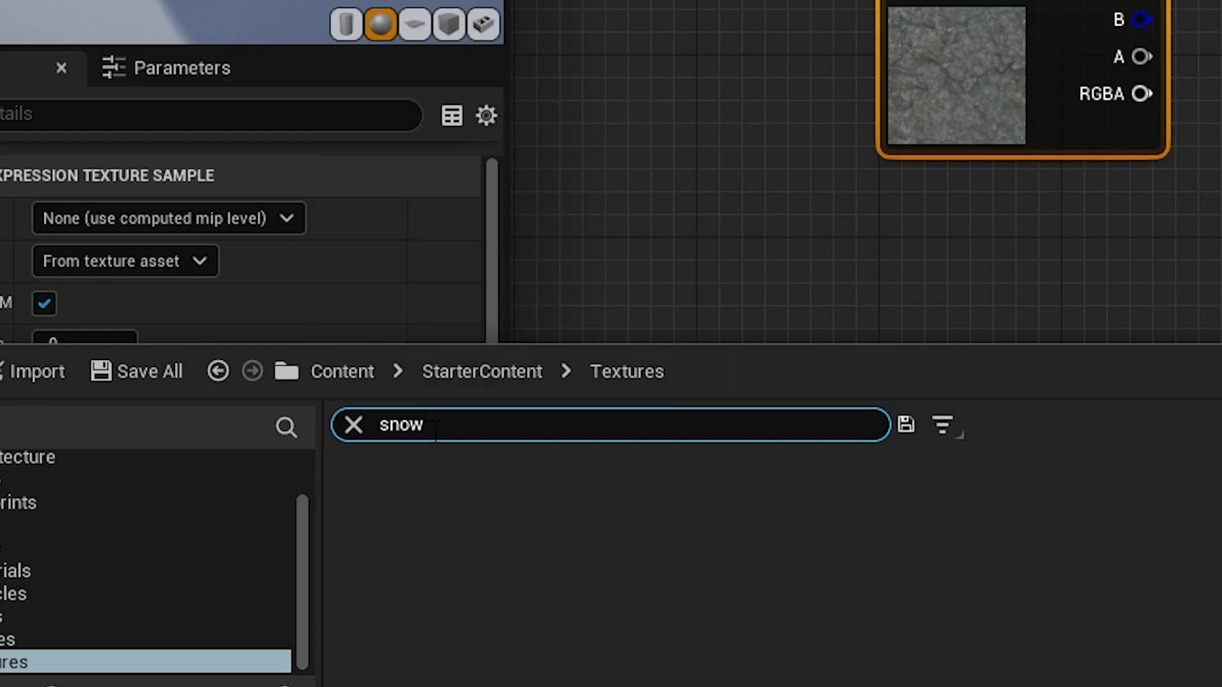
- Clear the snow search and look through the whole Textures folder for a texture suitable for snow
{"action": "key", "text": "BackSpace"}
{"action": "key", "text": "BackSpace"}
{"action": "key", "text": "BackSpace"}
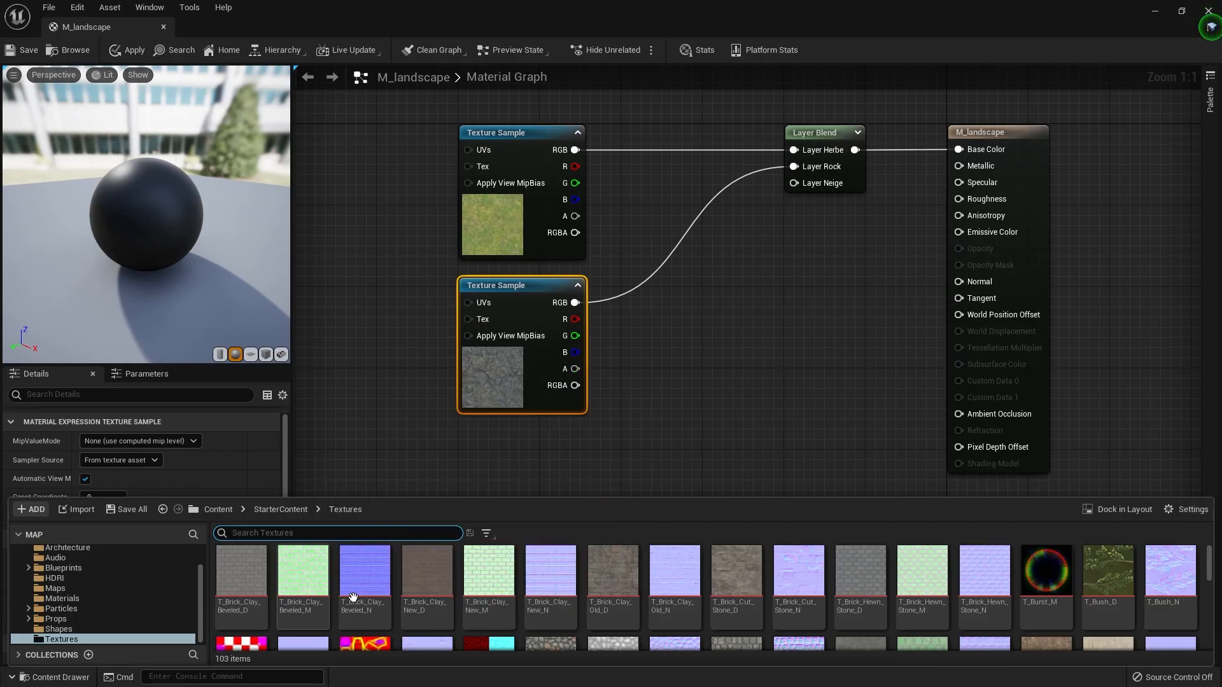
{"action": "scroll", "coordinate": [353, 596], "scroll_direction": "down", "scroll_amount": 5}
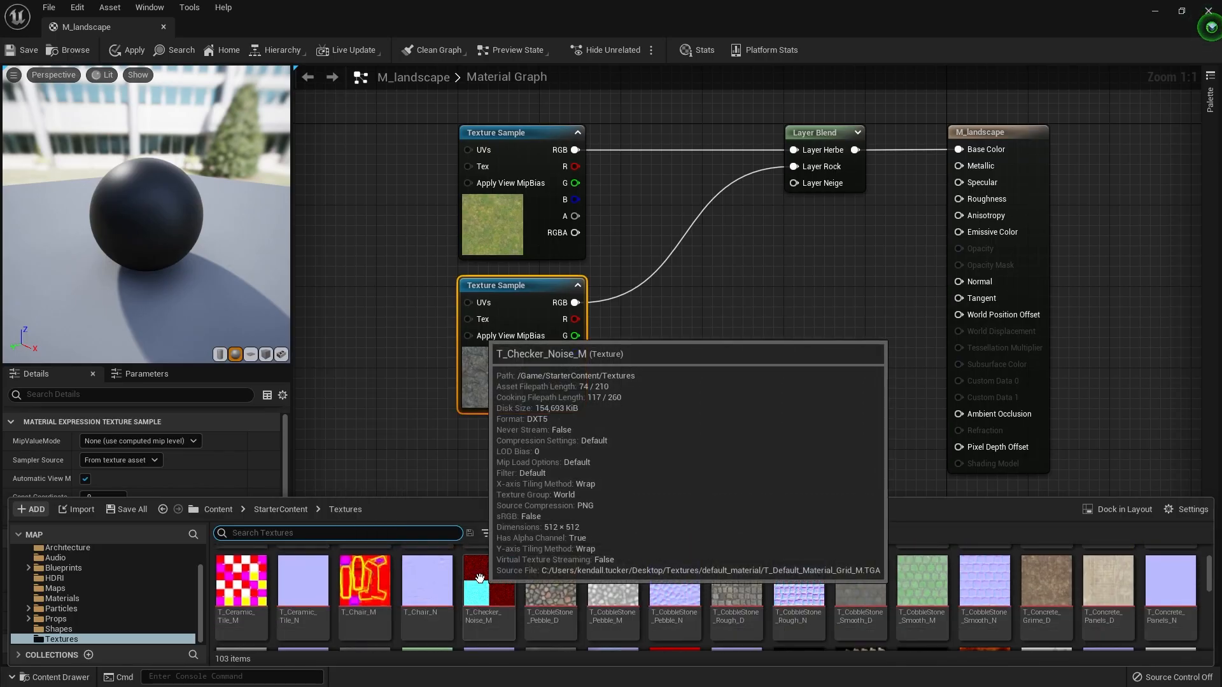
{"action": "scroll", "coordinate": [636, 600], "scroll_direction": "down", "scroll_amount": 6}
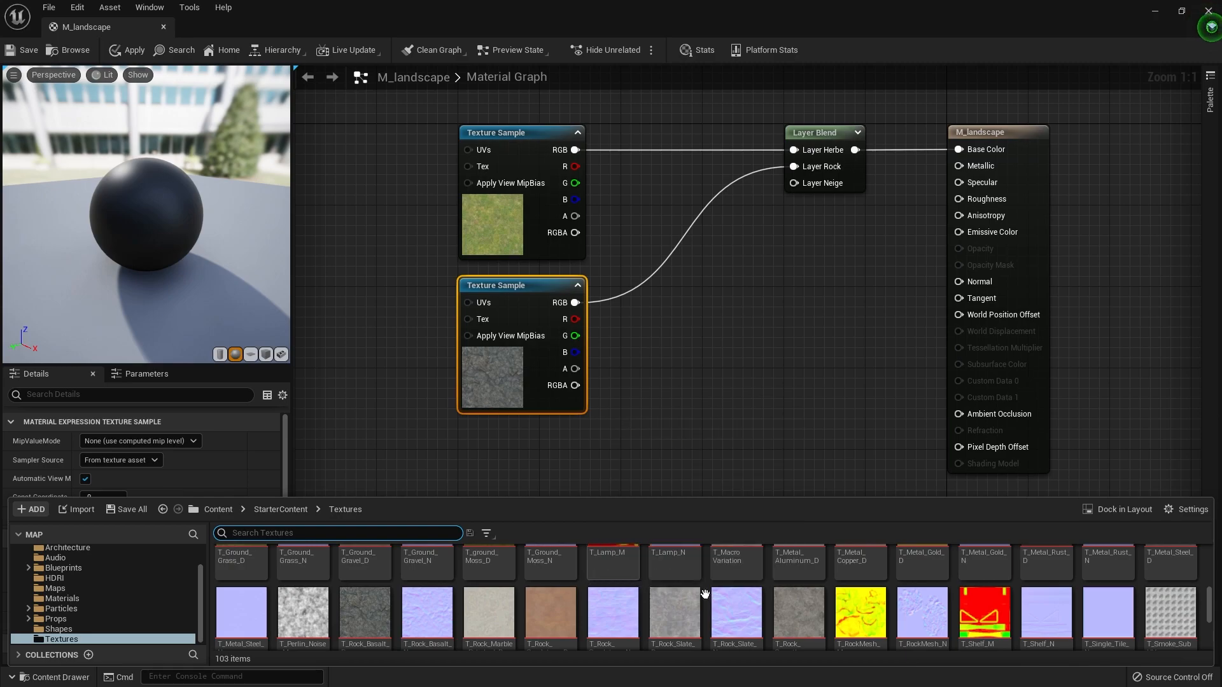
{"action": "scroll", "coordinate": [592, 607], "scroll_direction": "down", "scroll_amount": 3}
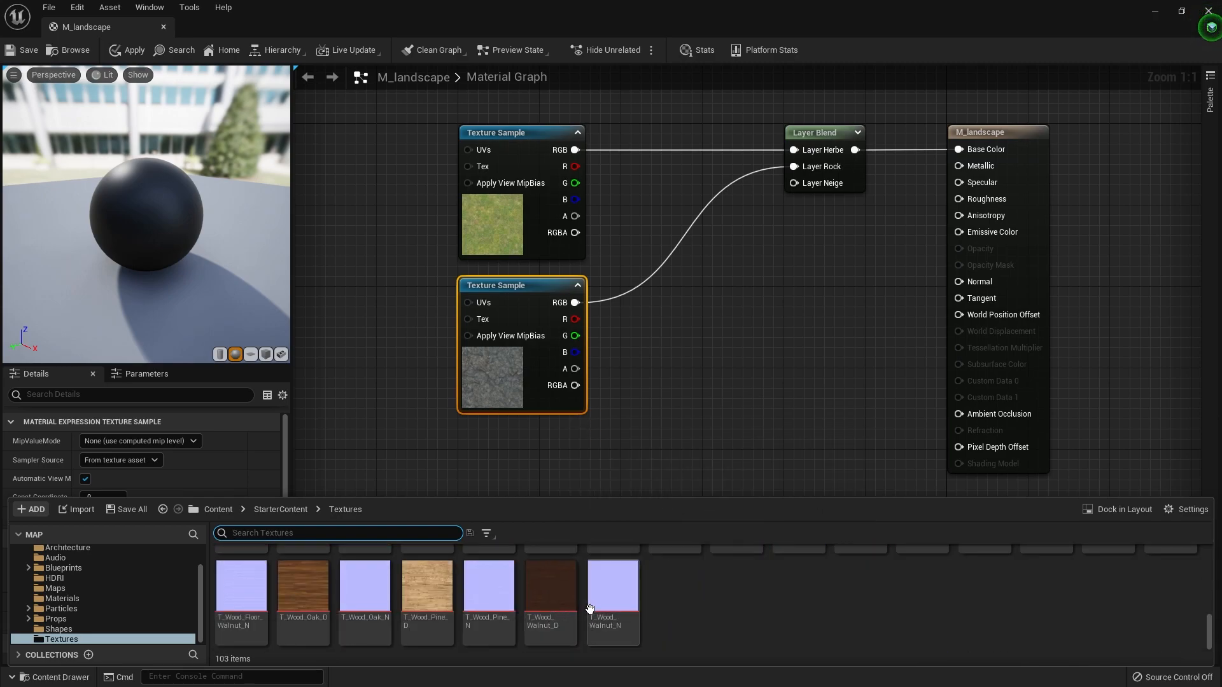
{"action": "scroll", "coordinate": [588, 607], "scroll_direction": "up", "scroll_amount": 3}
{"action": "left_click", "coordinate": [713, 382]}
- Create a VectorParameter named Neige feeding Layer Neige, and place it below the rock texture sample
{"action": "left_click_drag", "start_coordinate": [810, 182], "coordinate": [563, 478]}
{"action": "type", "text": "vector"}
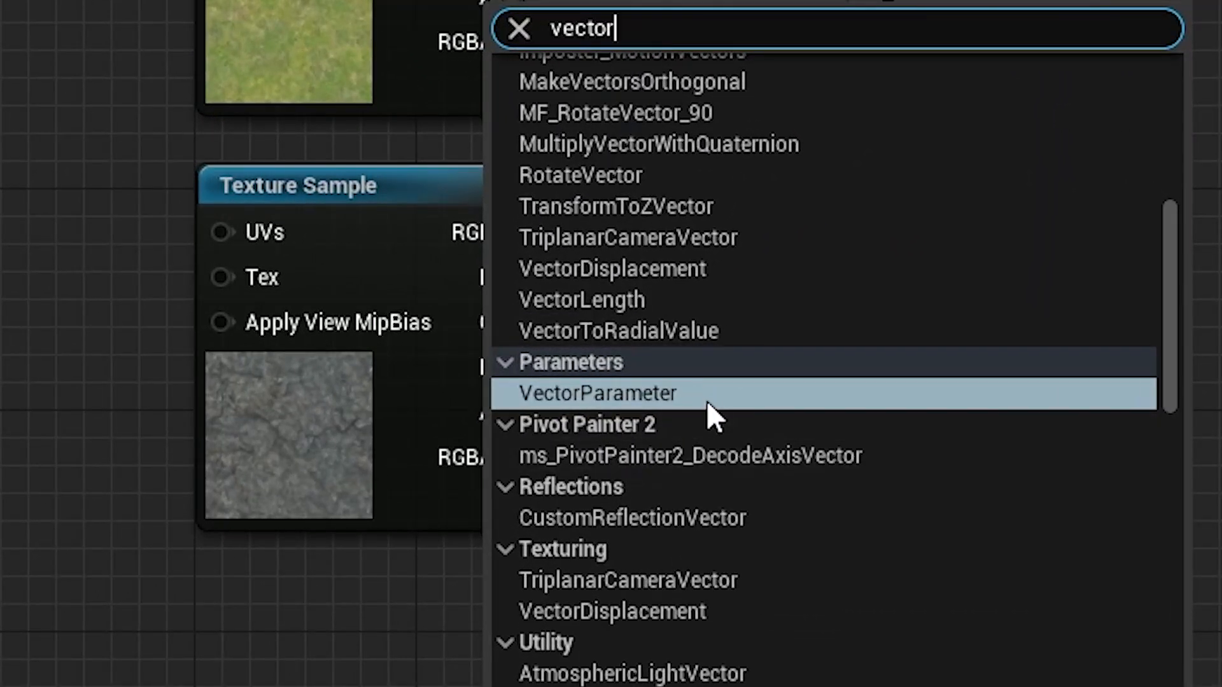
{"action": "left_click", "coordinate": [662, 373]}
{"action": "type", "text": "Neige"}
{"action": "key", "text": "Return"}
{"action": "left_click_drag", "start_coordinate": [592, 551], "coordinate": [506, 523]}
- Set the Neige parameter's colour to pure white and save the material
{"action": "double_click", "coordinate": [519, 521]}
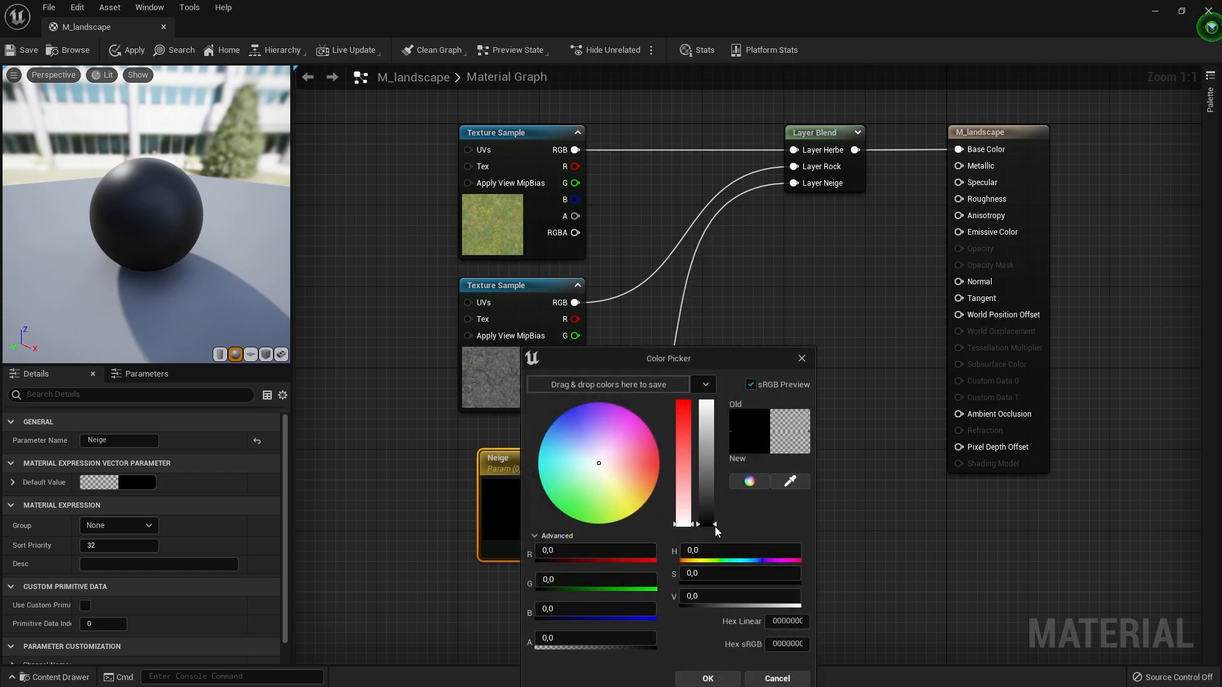
{"action": "left_click_drag", "start_coordinate": [715, 527], "coordinate": [707, 404]}
{"action": "left_click", "coordinate": [708, 678]}
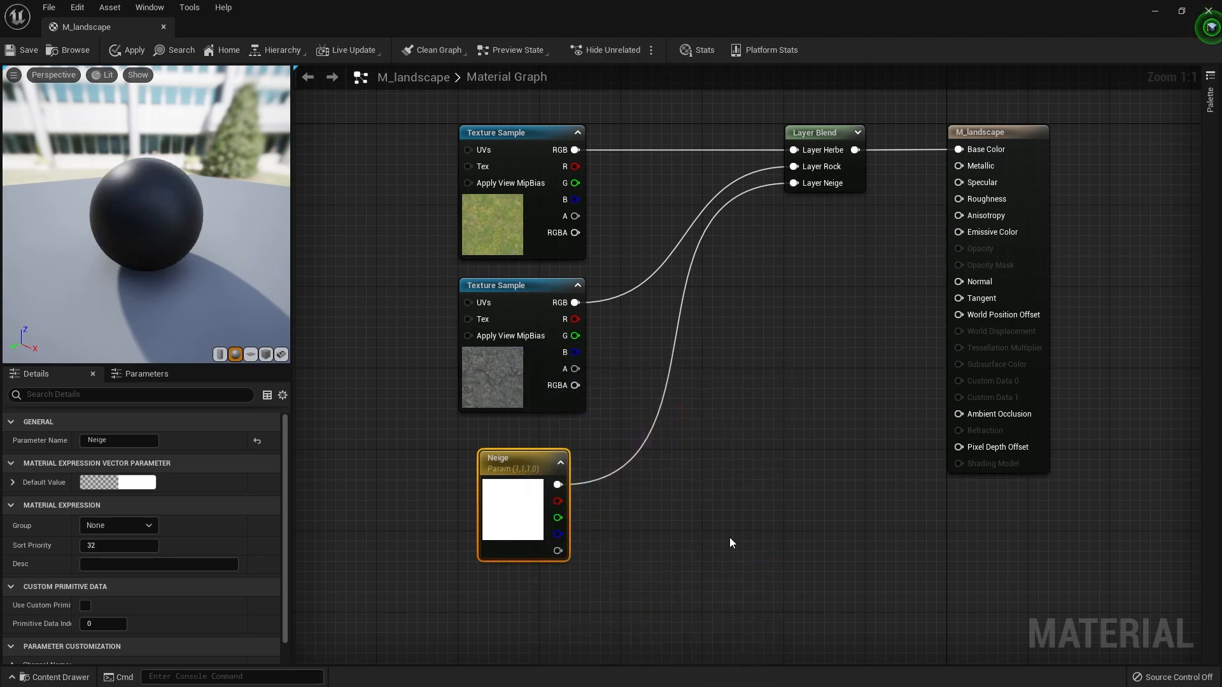
{"action": "left_click", "coordinate": [24, 49]}
- Move the two texture samples and the Neige parameter together higher in the graph to free space below
{"action": "scroll", "coordinate": [631, 318], "scroll_direction": "down", "scroll_amount": 3}
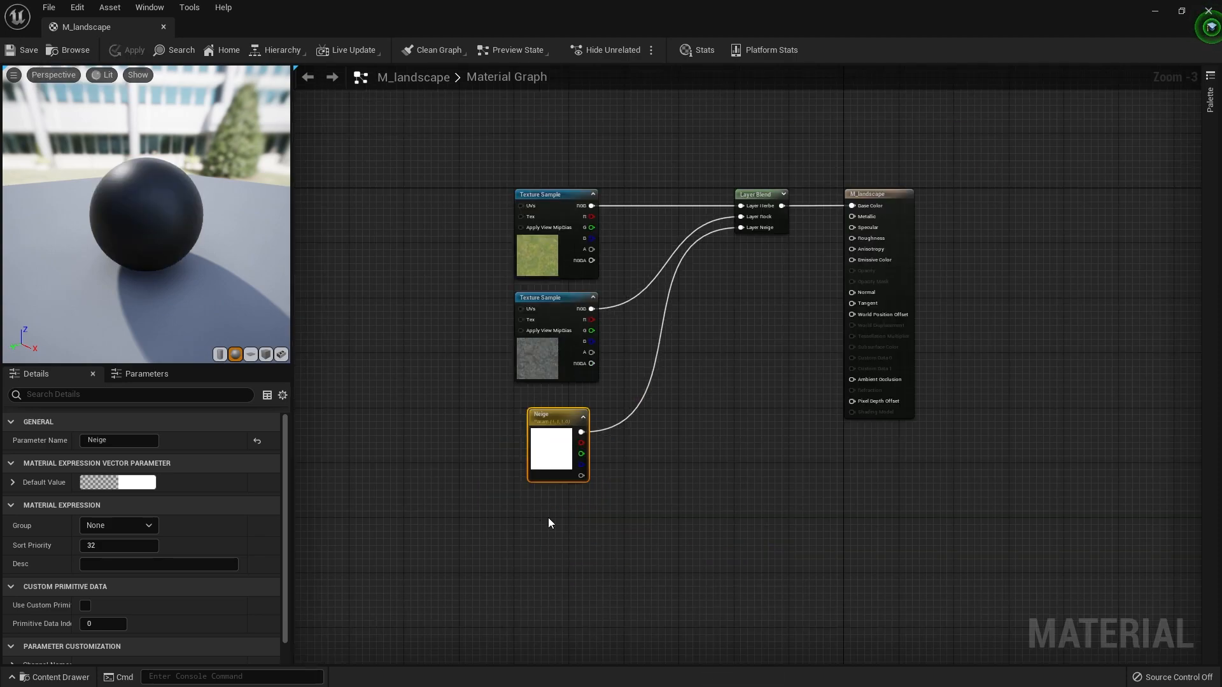
{"action": "left_click_drag", "start_coordinate": [551, 469], "coordinate": [436, 116]}
{"action": "left_click_drag", "start_coordinate": [554, 209], "coordinate": [553, 77]}
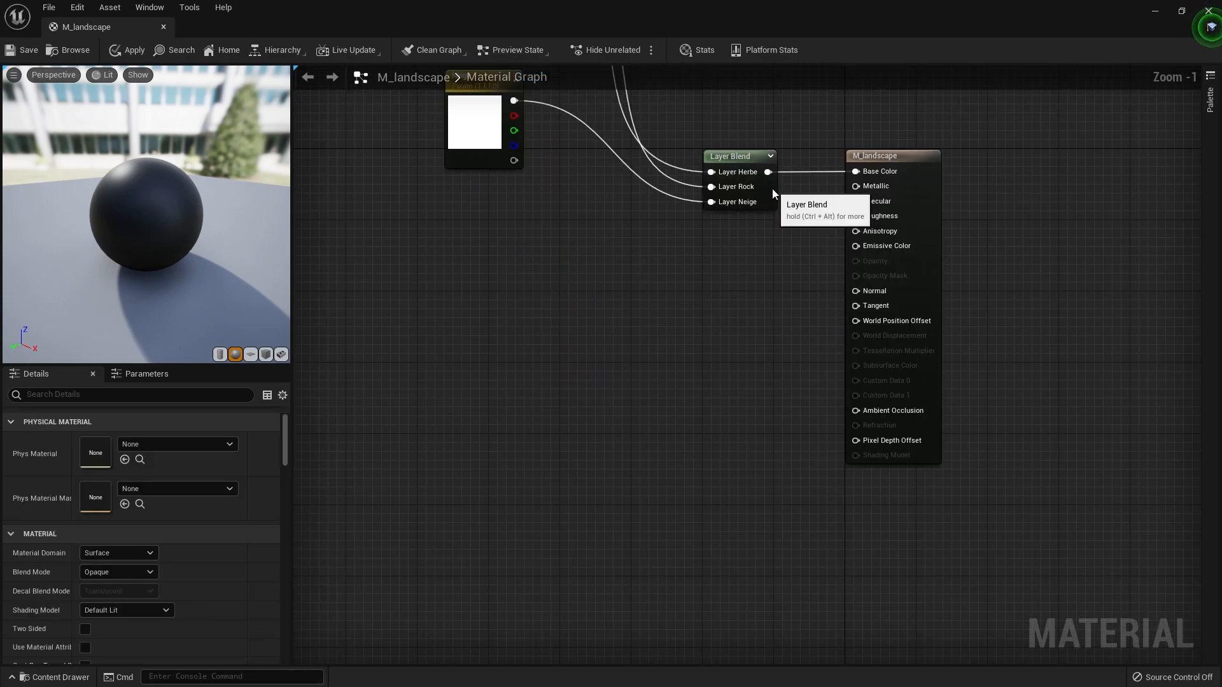
- Duplicate the Layer Blend node and place the copy below the original
{"action": "left_click", "coordinate": [773, 191]}
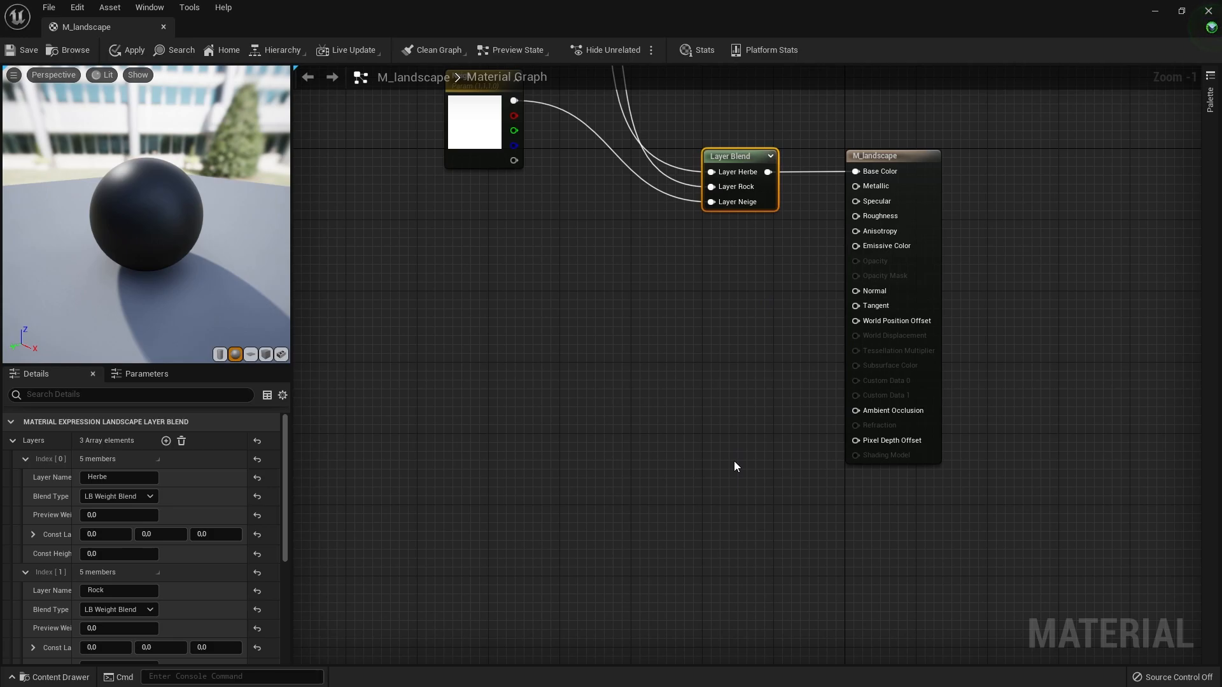
{"action": "key", "text": "ctrl+v"}
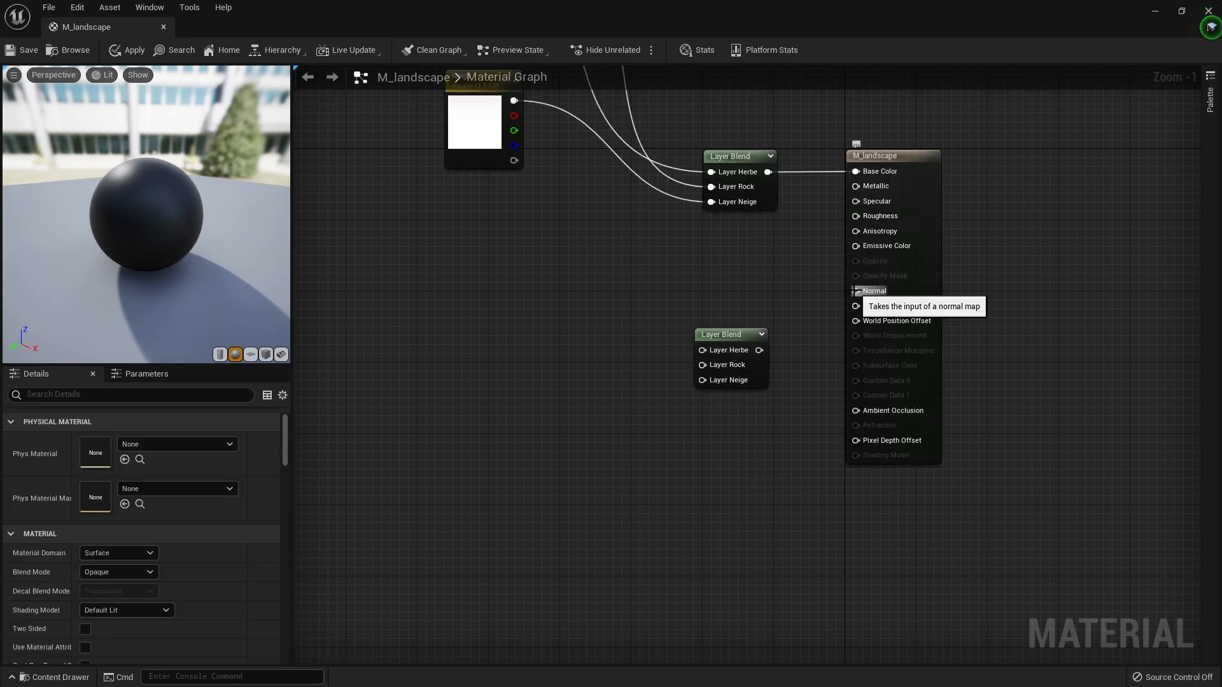
- Connect the duplicated Layer Blend to the material's Normal input and add the T_Ground_Grass_N texture feeding its Layer Herbe
{"action": "left_click_drag", "start_coordinate": [853, 290], "coordinate": [760, 351]}
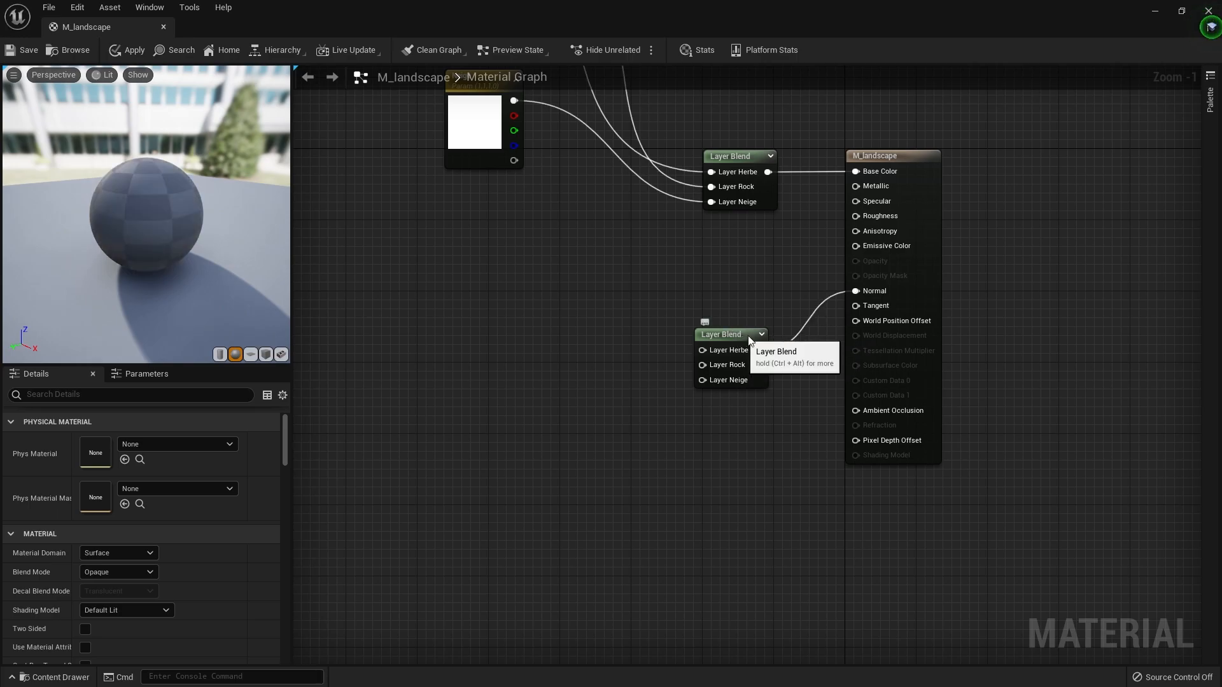
{"action": "key", "text": "ctrl+space"}
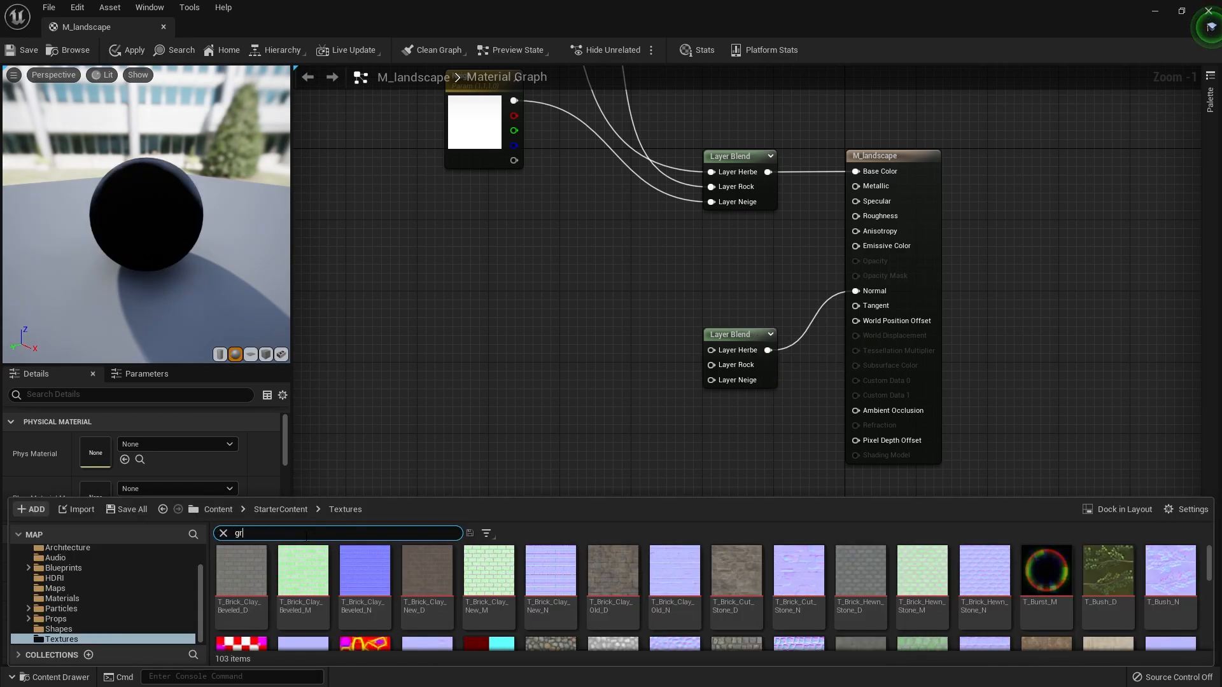
{"action": "mouse_move", "coordinate": [297, 613]}
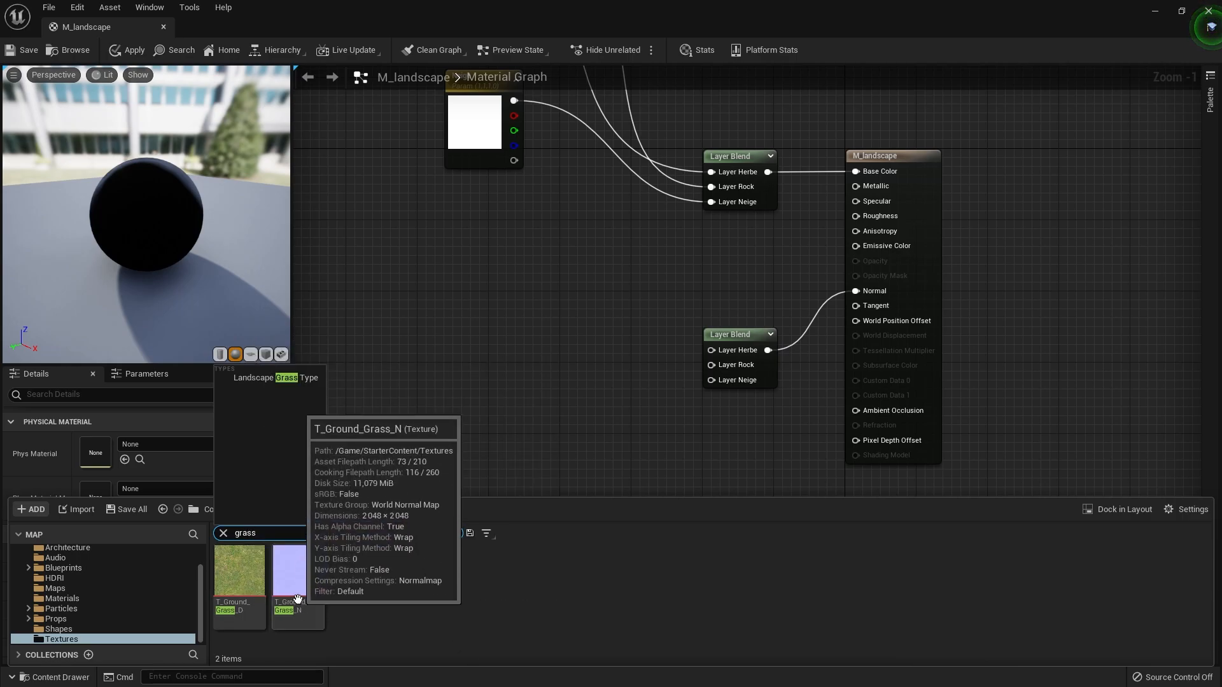
{"action": "left_click_drag", "start_coordinate": [297, 598], "coordinate": [520, 364]}
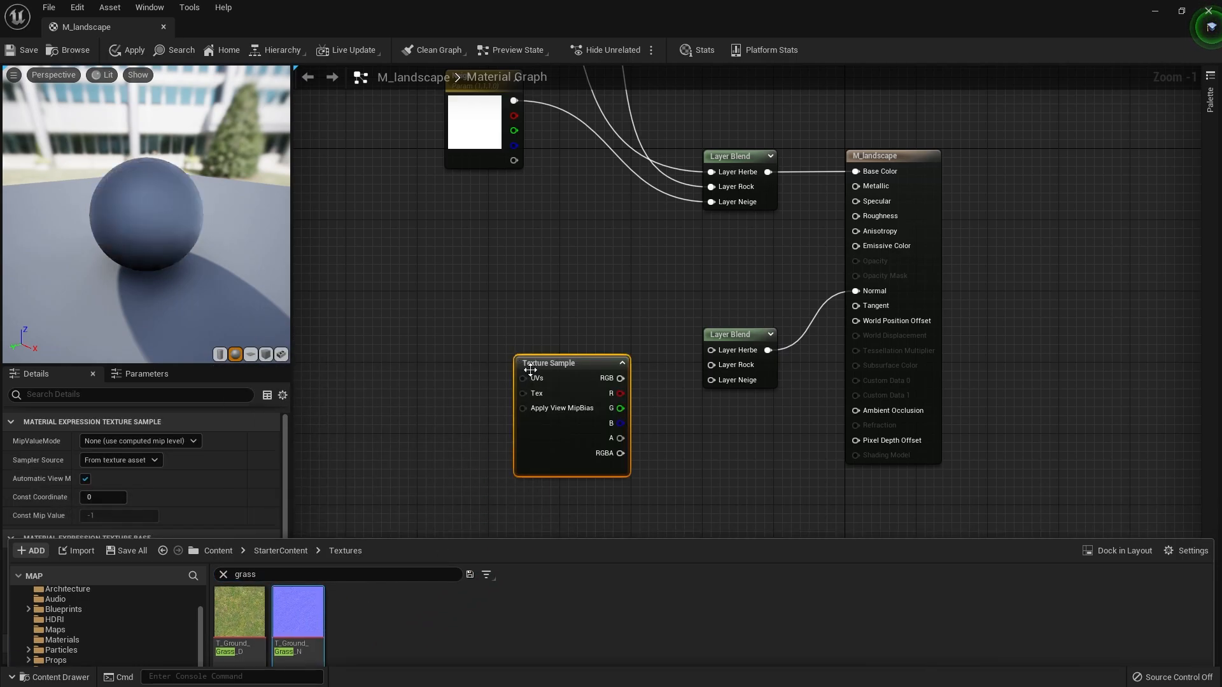
{"action": "left_click_drag", "start_coordinate": [617, 379], "coordinate": [728, 357]}
{"action": "right_click_drag", "start_coordinate": [695, 398], "coordinate": [784, 439]}
{"action": "left_click_drag", "start_coordinate": [669, 403], "coordinate": [599, 341]}
- Find the T_Rock_Basalt_N texture, place it below the grass normal map, and connect its RGB output to Layer Rock of the normal blend
{"action": "left_click", "coordinate": [56, 677]}
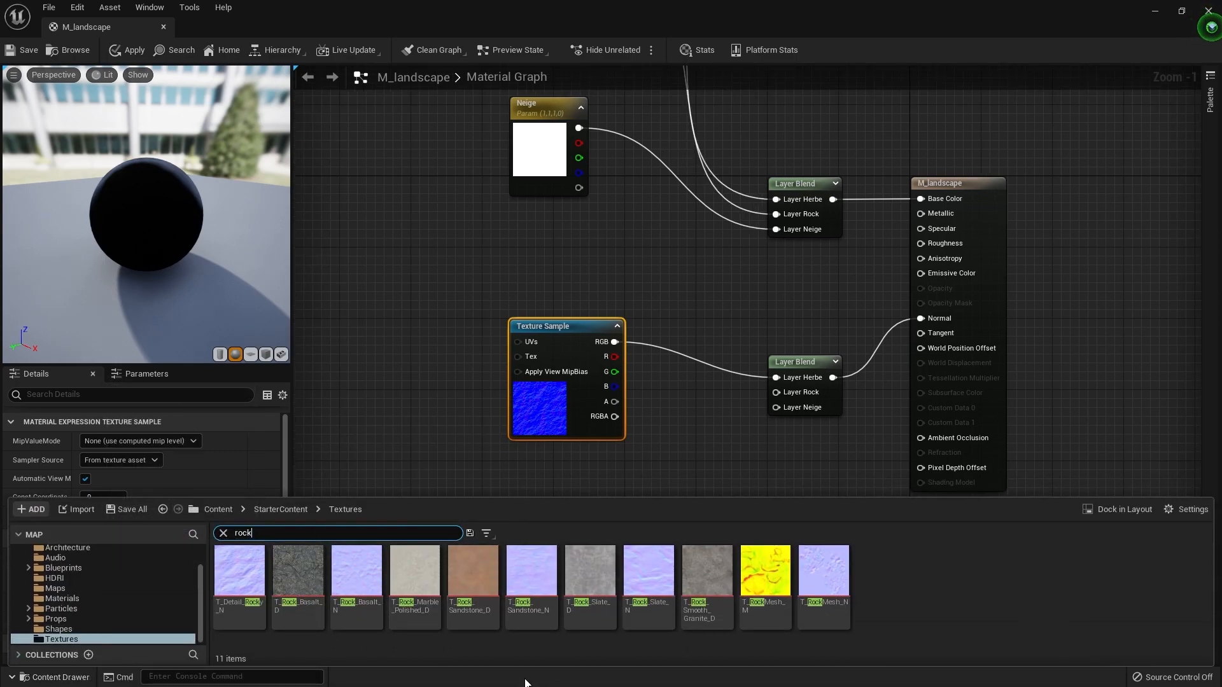
{"action": "left_click_drag", "start_coordinate": [356, 573], "coordinate": [676, 439]}
{"action": "right_click_drag", "start_coordinate": [675, 438], "coordinate": [678, 363]}
{"action": "right_click_drag", "start_coordinate": [678, 362], "coordinate": [698, 307]}
{"action": "left_click_drag", "start_coordinate": [626, 391], "coordinate": [835, 281]}
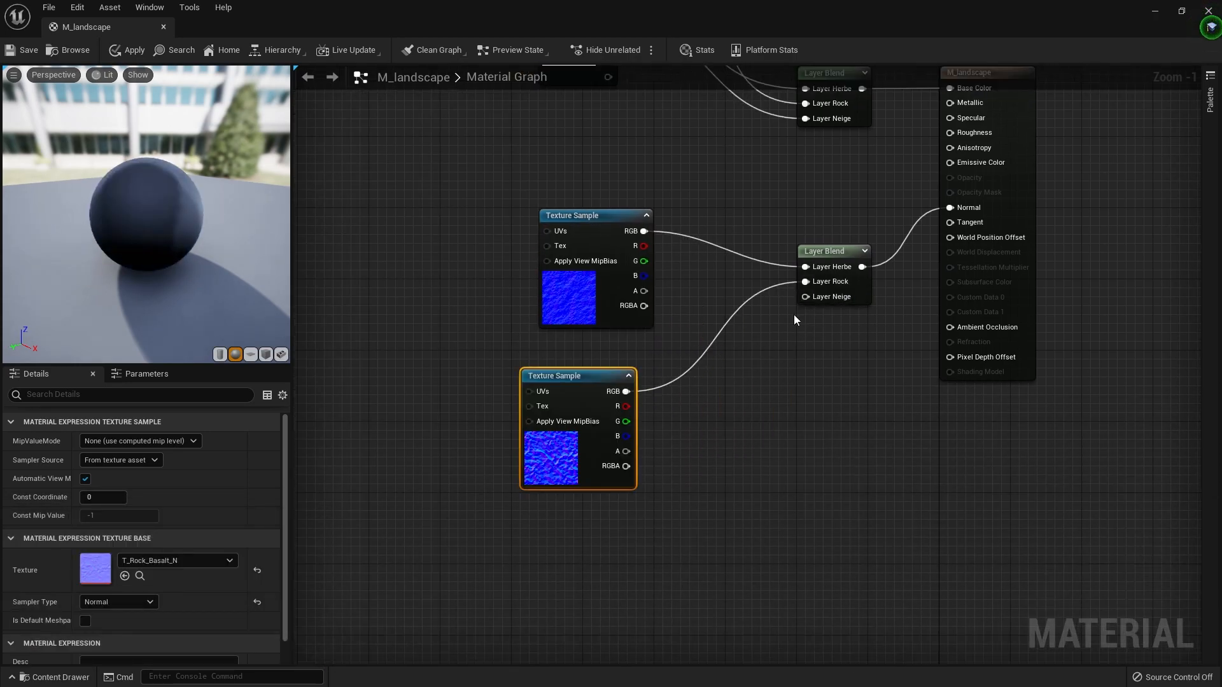
- Add the T_Water_N texture from the StarterContent textures and connect its RGB output to Layer Neige of the normal blend
{"action": "left_click", "coordinate": [31, 677]}
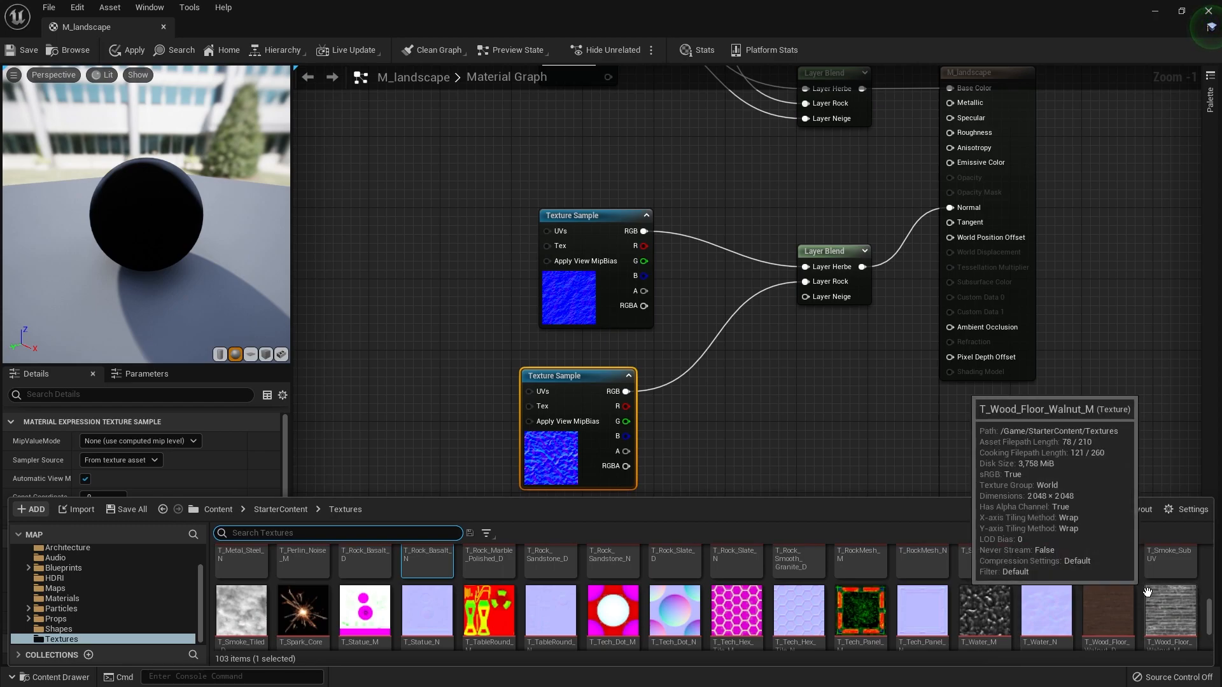
{"action": "scroll", "coordinate": [1126, 580], "scroll_direction": "down", "scroll_amount": 1}
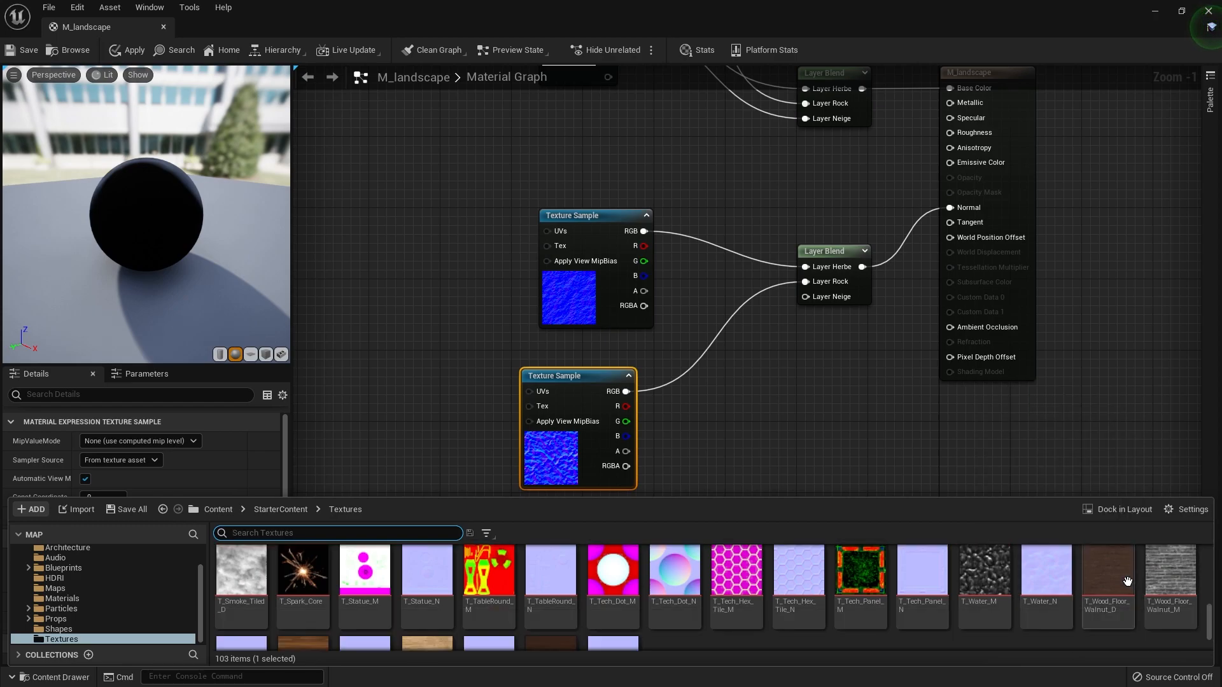
{"action": "scroll", "coordinate": [1127, 581], "scroll_direction": "down", "scroll_amount": 1}
{"action": "scroll", "coordinate": [1126, 581], "scroll_direction": "down", "scroll_amount": 1}
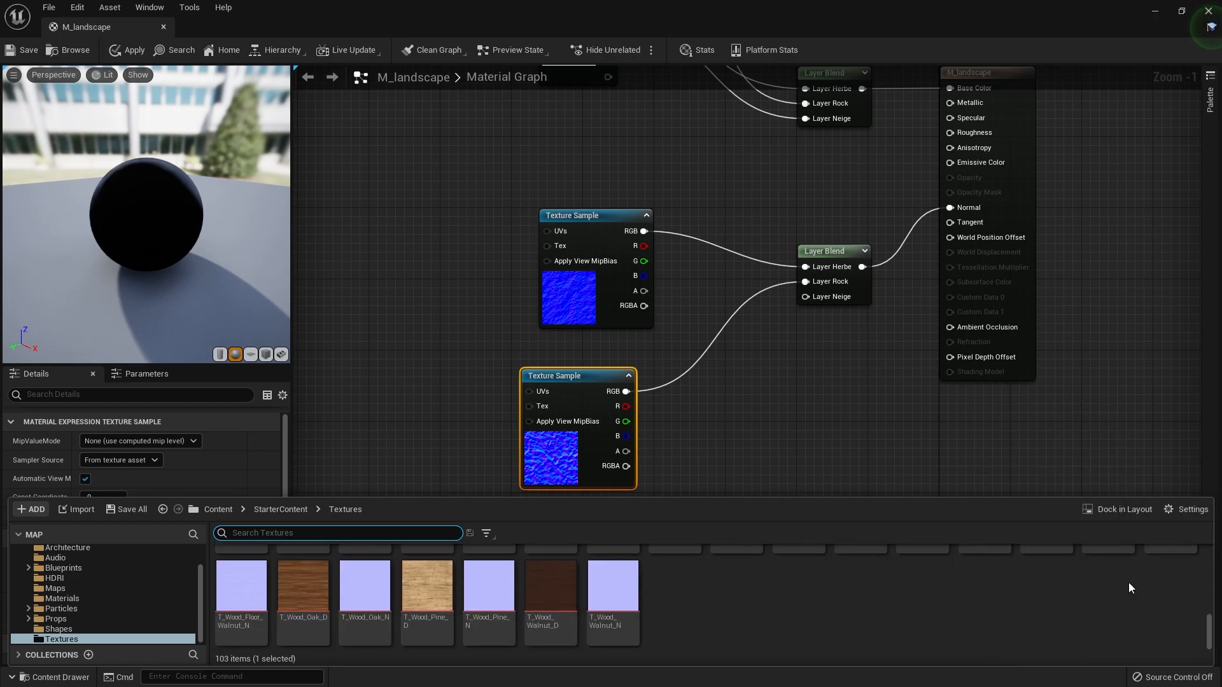
{"action": "scroll", "coordinate": [1123, 588], "scroll_direction": "up", "scroll_amount": 2}
{"action": "left_click_drag", "start_coordinate": [1047, 592], "coordinate": [746, 394]}
{"action": "left_click_drag", "start_coordinate": [618, 534], "coordinate": [817, 302]}
- Create a Constant node feeding the material's Roughness input and set its value to 1
{"action": "right_click_drag", "start_coordinate": [845, 234], "coordinate": [743, 439]}
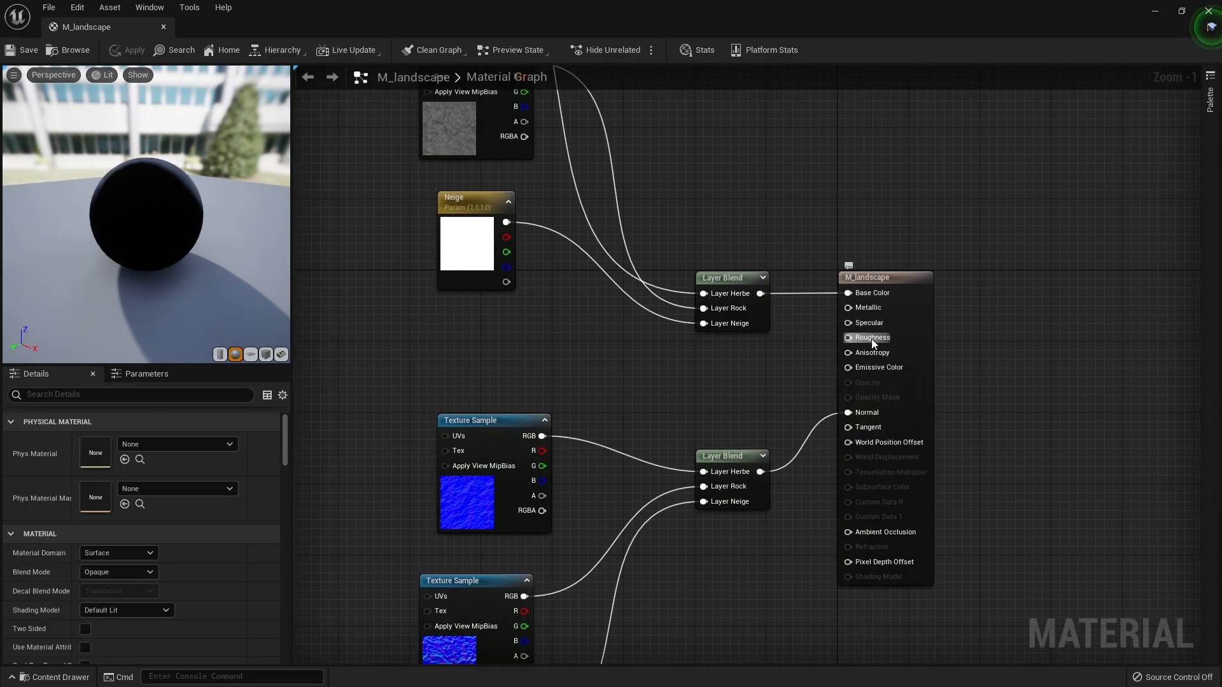
{"action": "left_click_drag", "start_coordinate": [872, 338], "coordinate": [646, 386]}
{"action": "type", "text": "constan"}
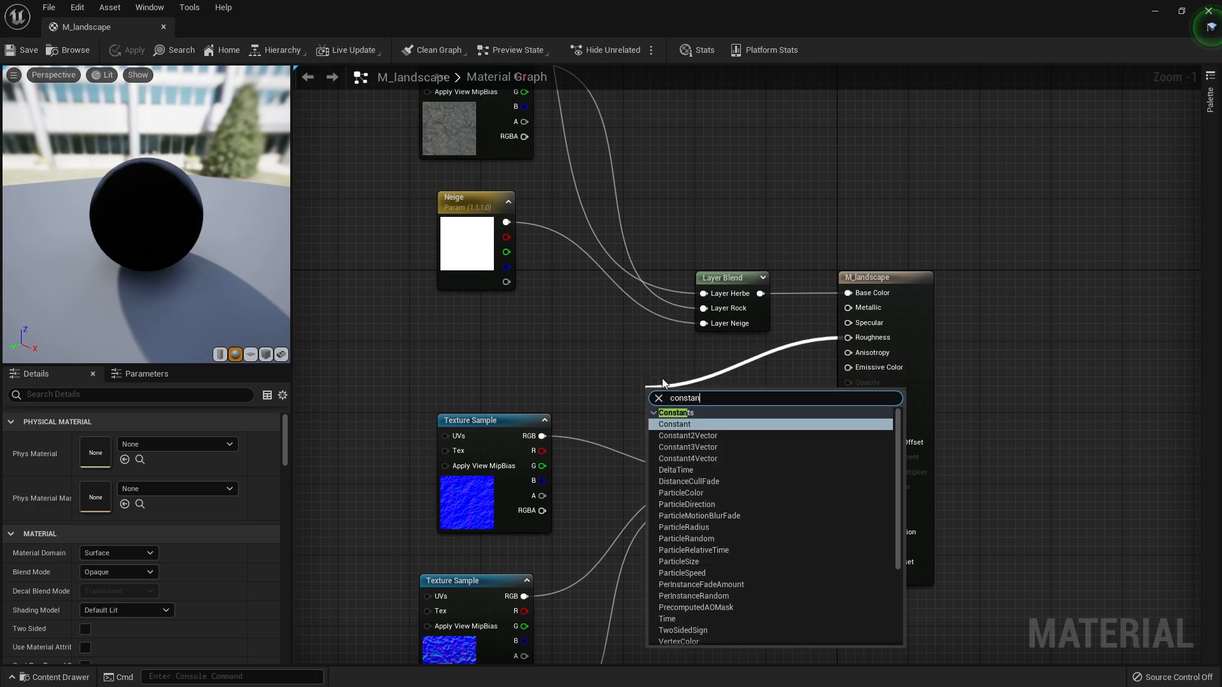
{"action": "key", "text": "Return"}
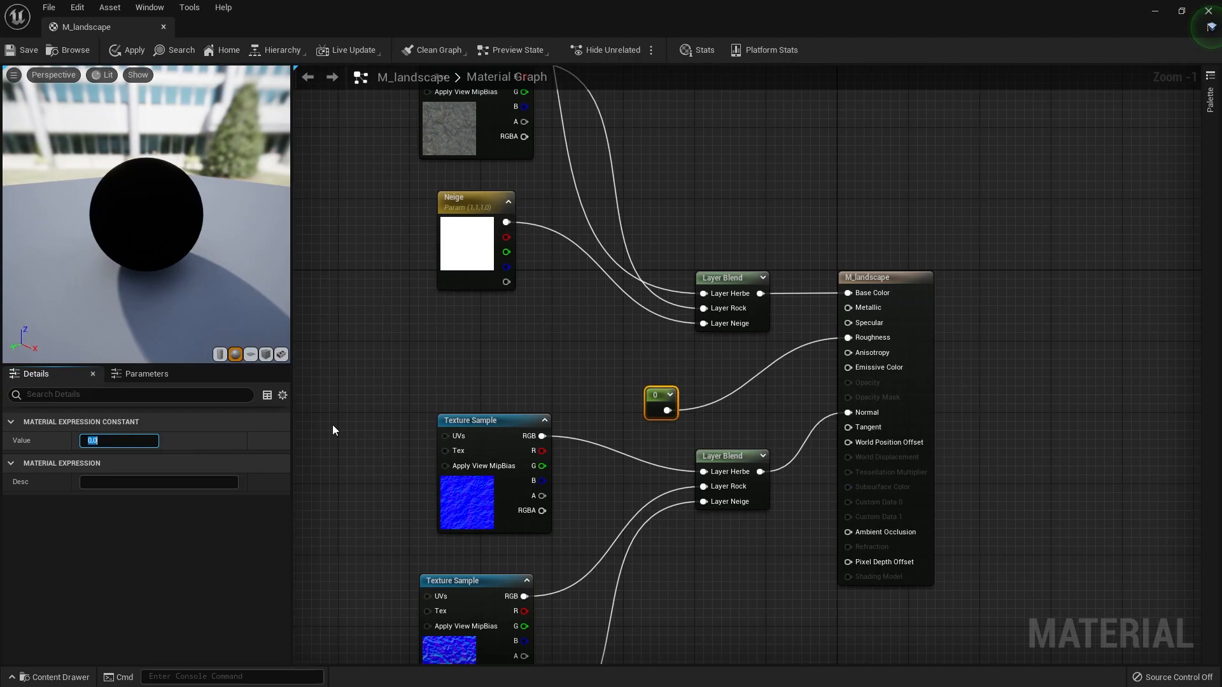
{"action": "key", "text": "Return"}
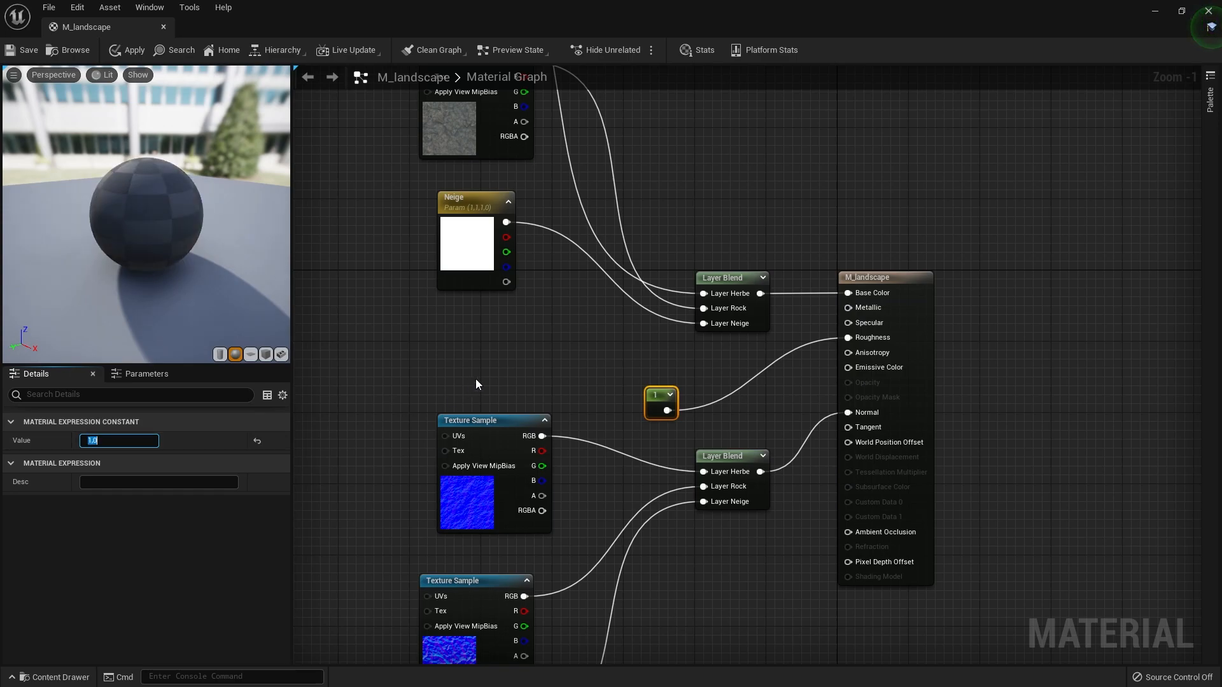
{"action": "left_click", "coordinate": [451, 336]}
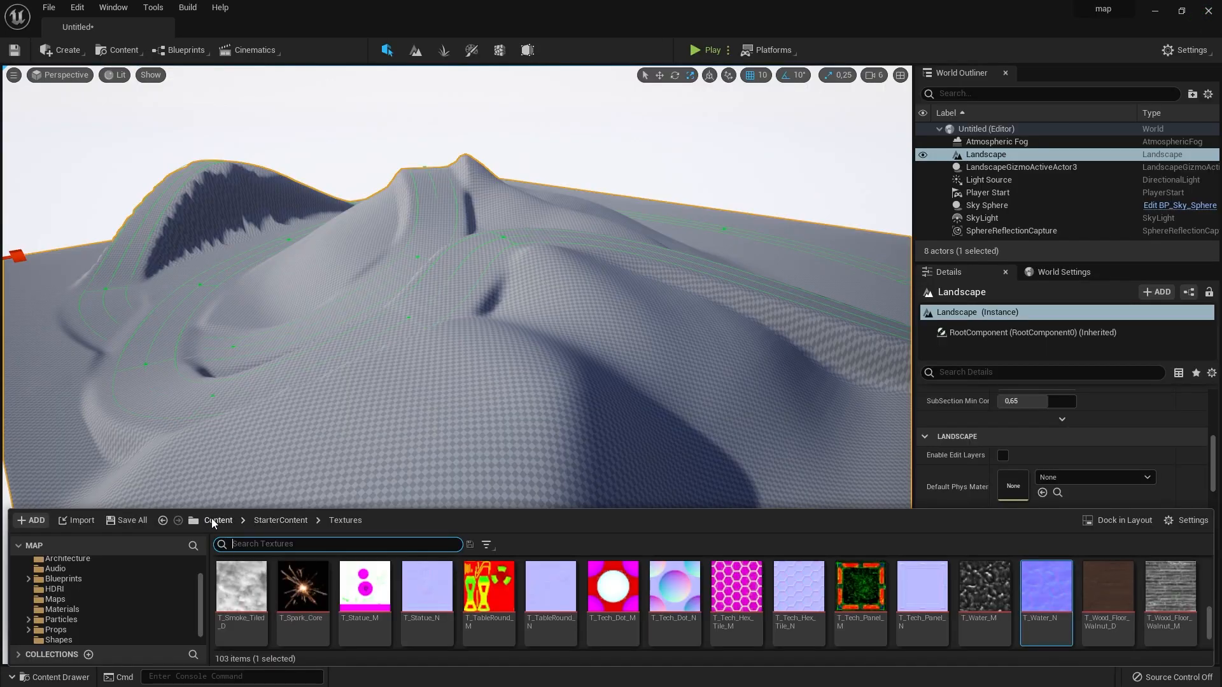
- Assign M_landscape from the material folder as the Landscape Material of the selected Landscape in the level
{"action": "left_click", "coordinate": [212, 520]}
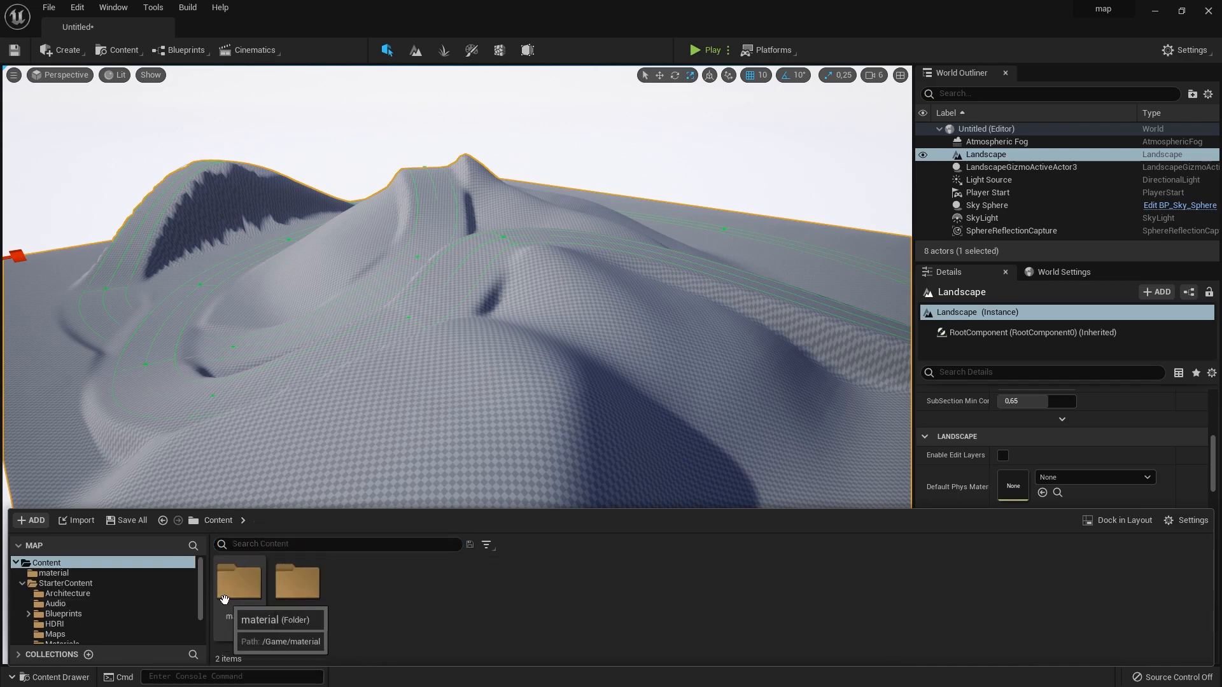
{"action": "double_click", "coordinate": [240, 581]}
{"action": "left_click_drag", "start_coordinate": [240, 582], "coordinate": [1051, 465]}
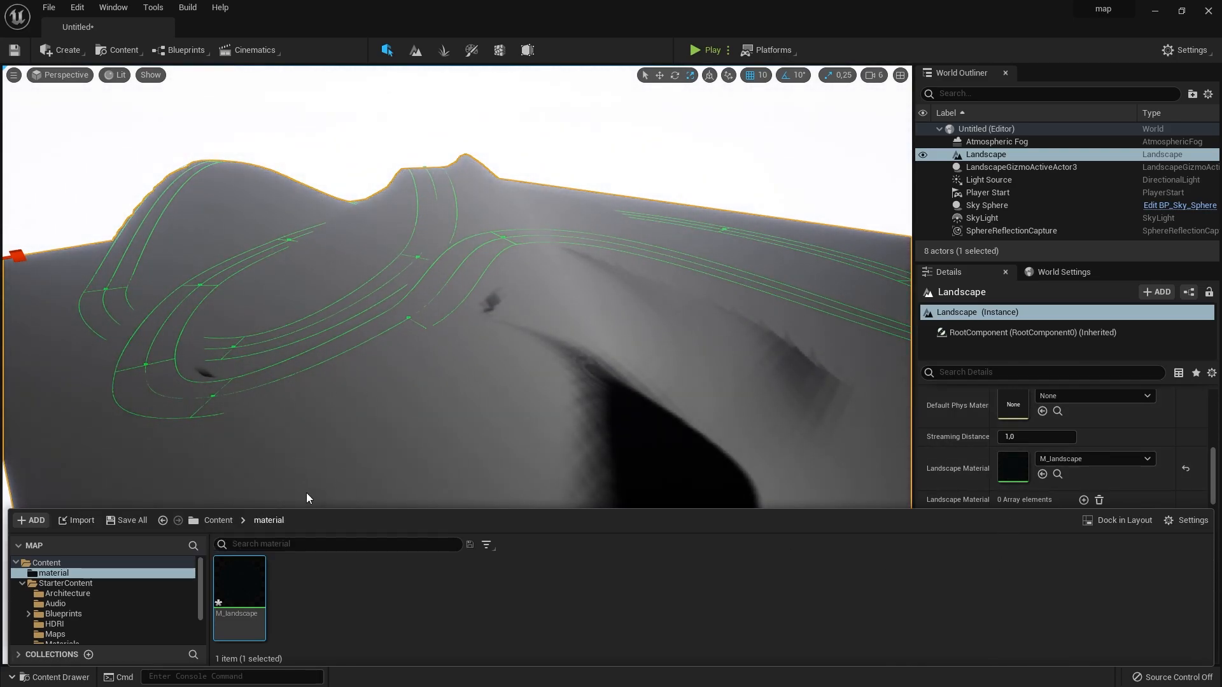
{"action": "left_click", "coordinate": [428, 446]}
{"action": "right_click_drag", "start_coordinate": [658, 298], "coordinate": [681, 254]}
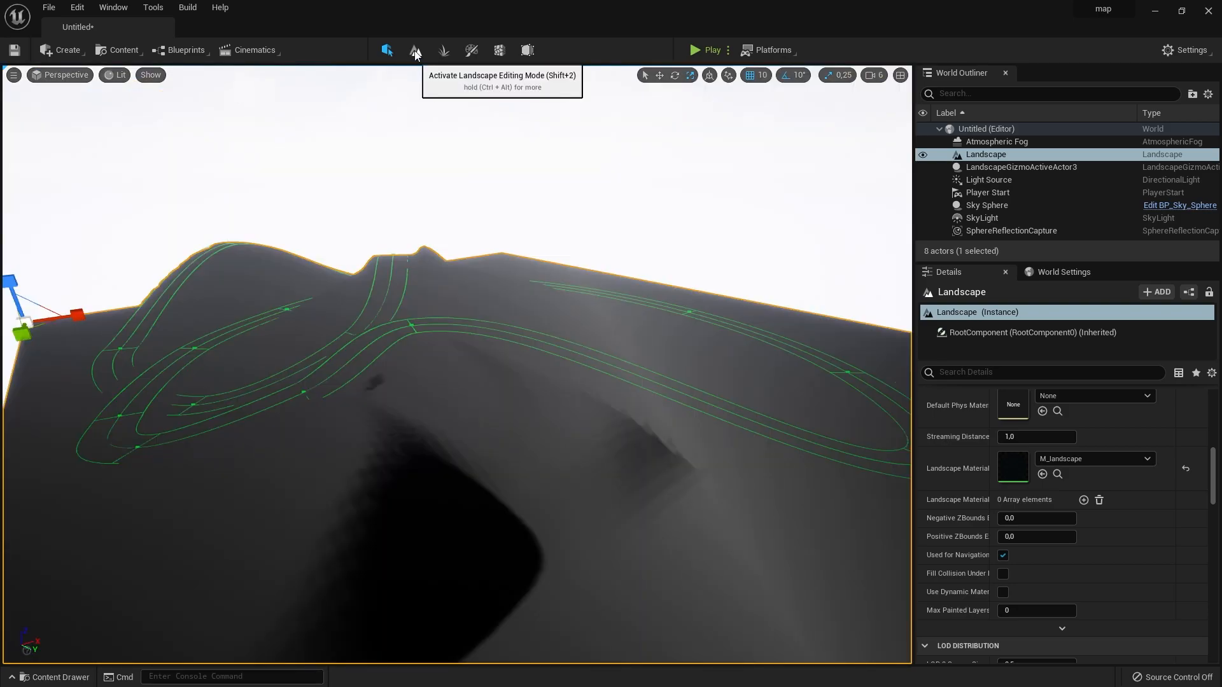
- Switch to landscape painting and create a weight-blended layer info for Herbe, saved as Herbe_LayerInfo in the material folder
{"action": "left_click", "coordinate": [415, 50]}
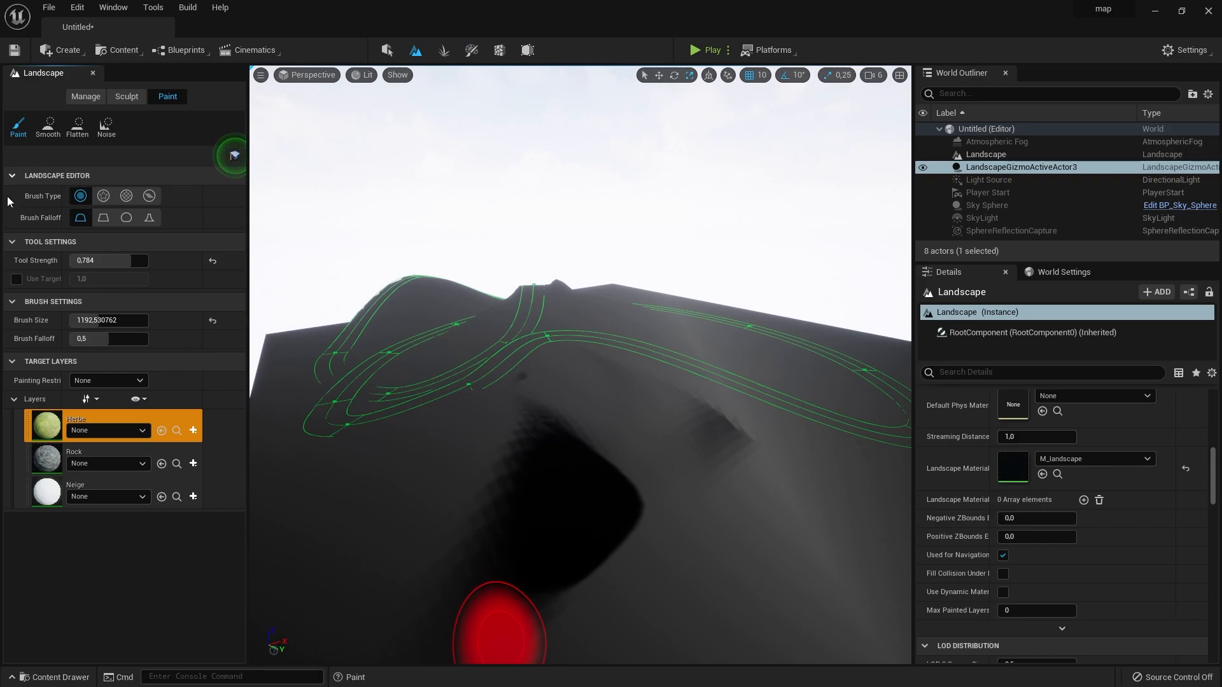
{"action": "left_click", "coordinate": [102, 457]}
{"action": "left_click", "coordinate": [192, 431]}
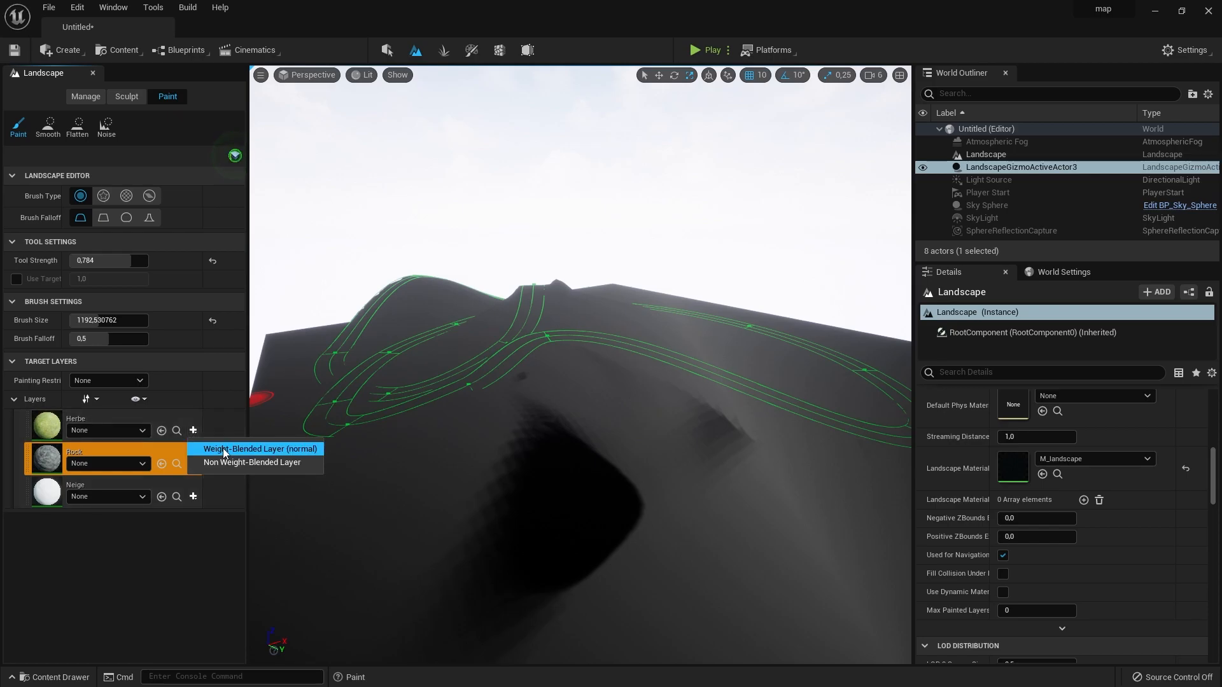
{"action": "left_click", "coordinate": [313, 453]}
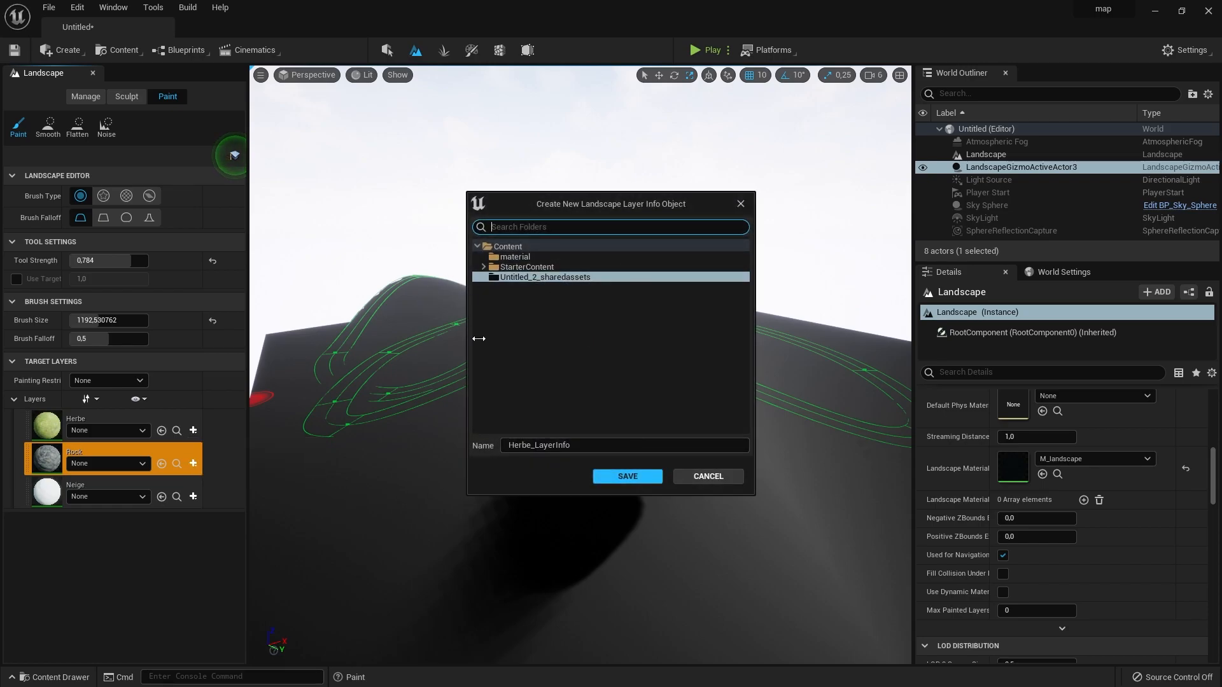
{"action": "left_click", "coordinate": [512, 257]}
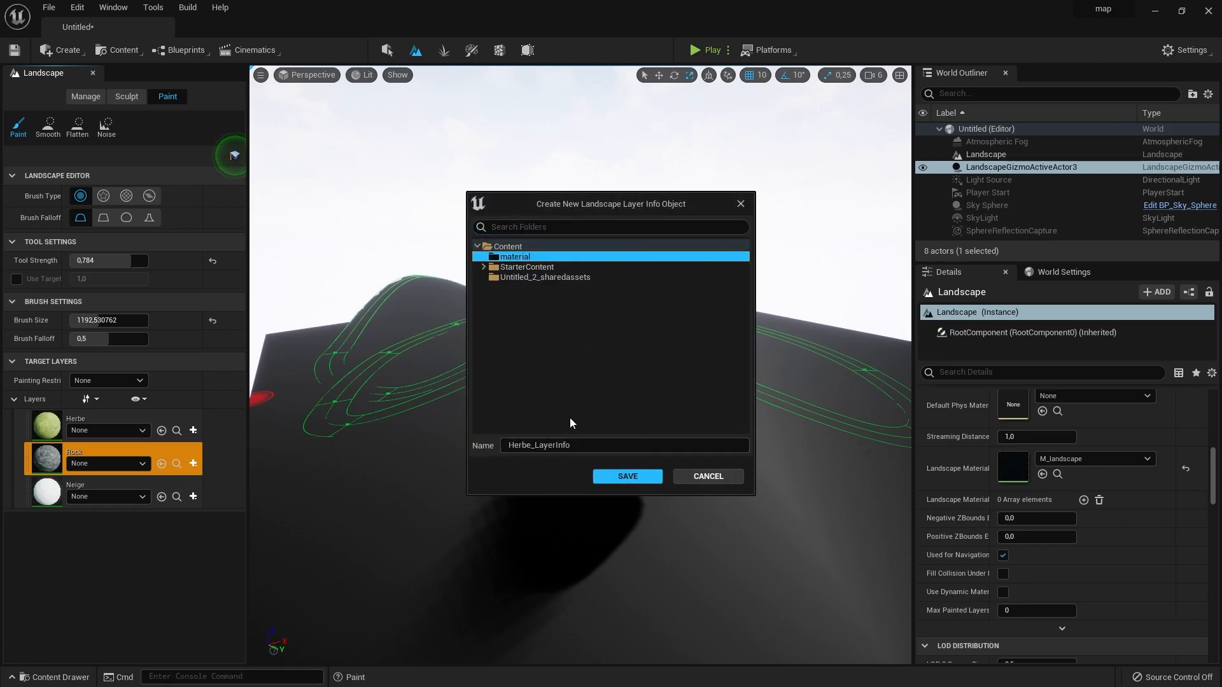
{"action": "left_click", "coordinate": [647, 476]}
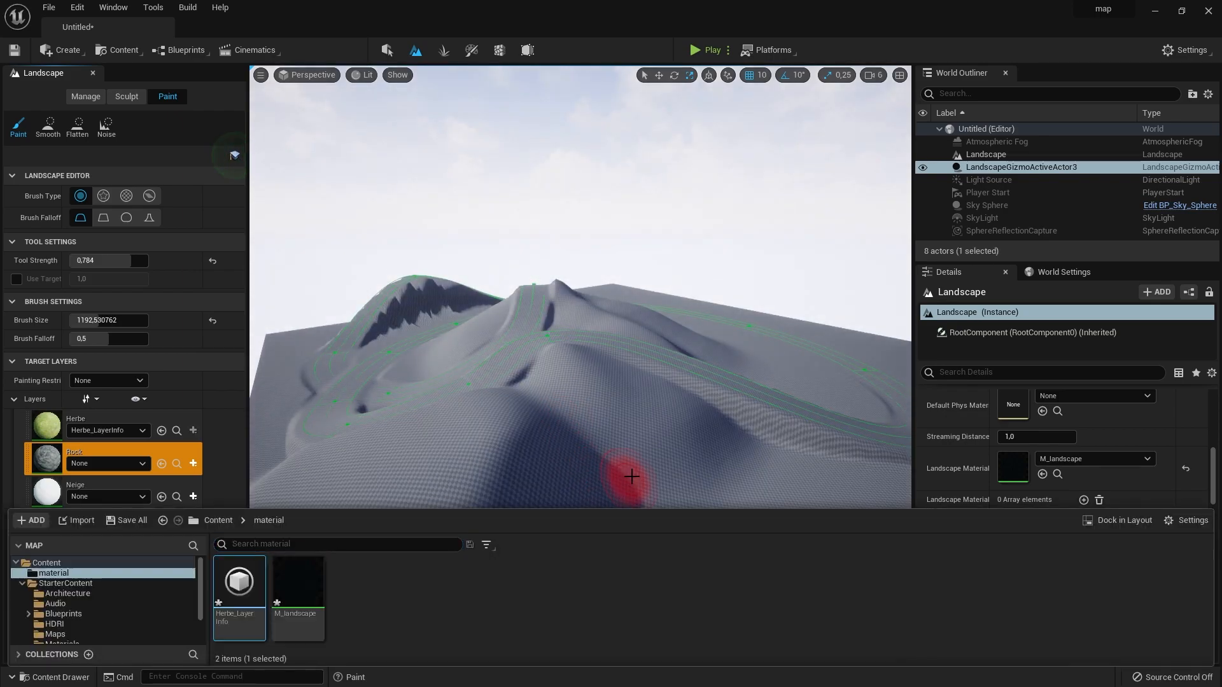
- Inspect the grass texture on the terrain up close, and add a TextureCoordinate node to the M_landscape graph
{"action": "key", "text": "w"}
{"action": "right_click_drag", "start_coordinate": [580, 292], "coordinate": [580, 407]}
{"action": "key", "text": "s"}
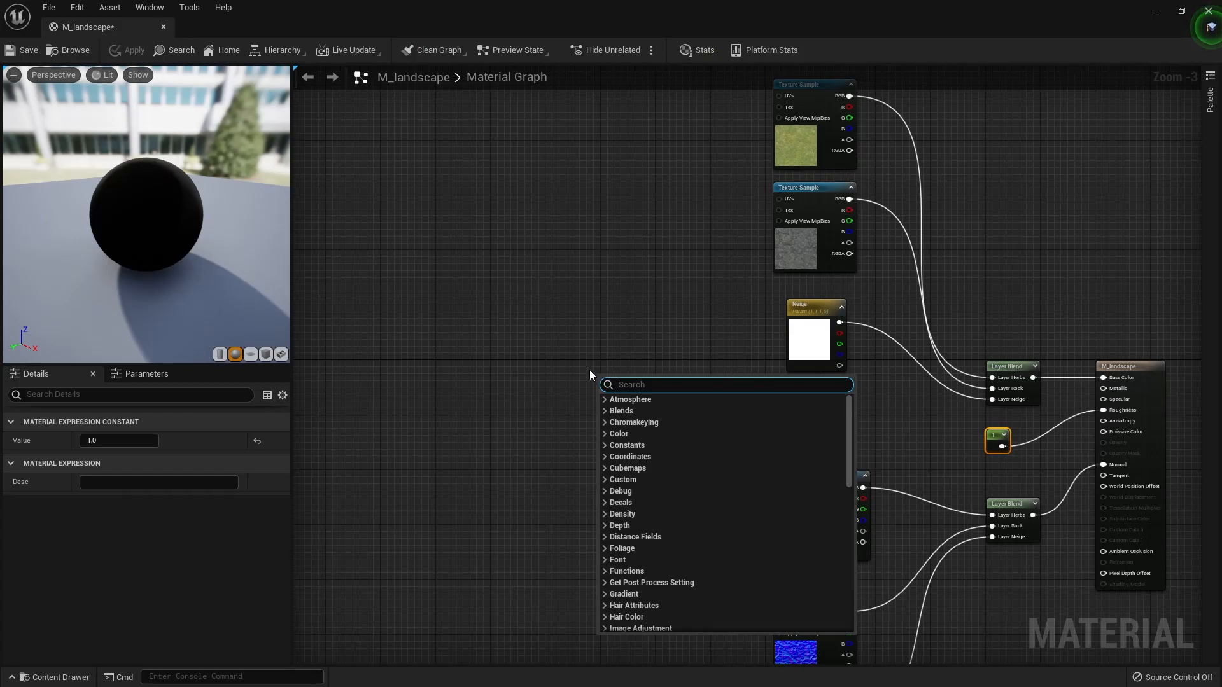
{"action": "type", "text": "te"}
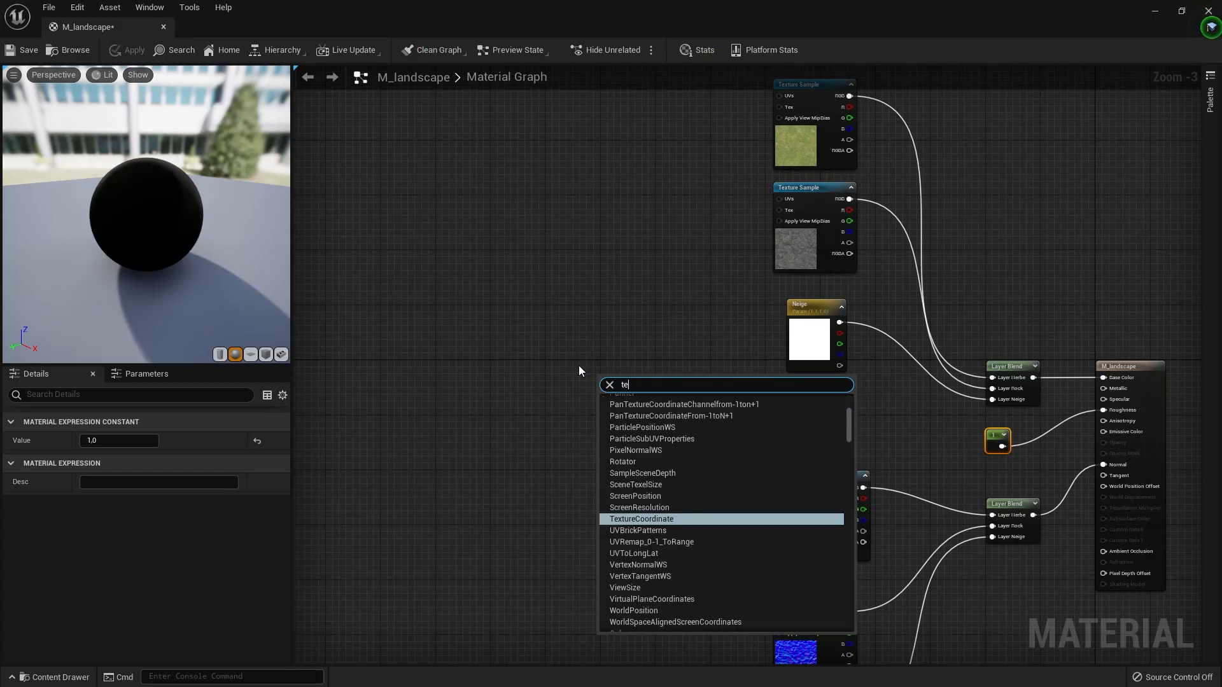
{"action": "type", "text": "xture coo"}
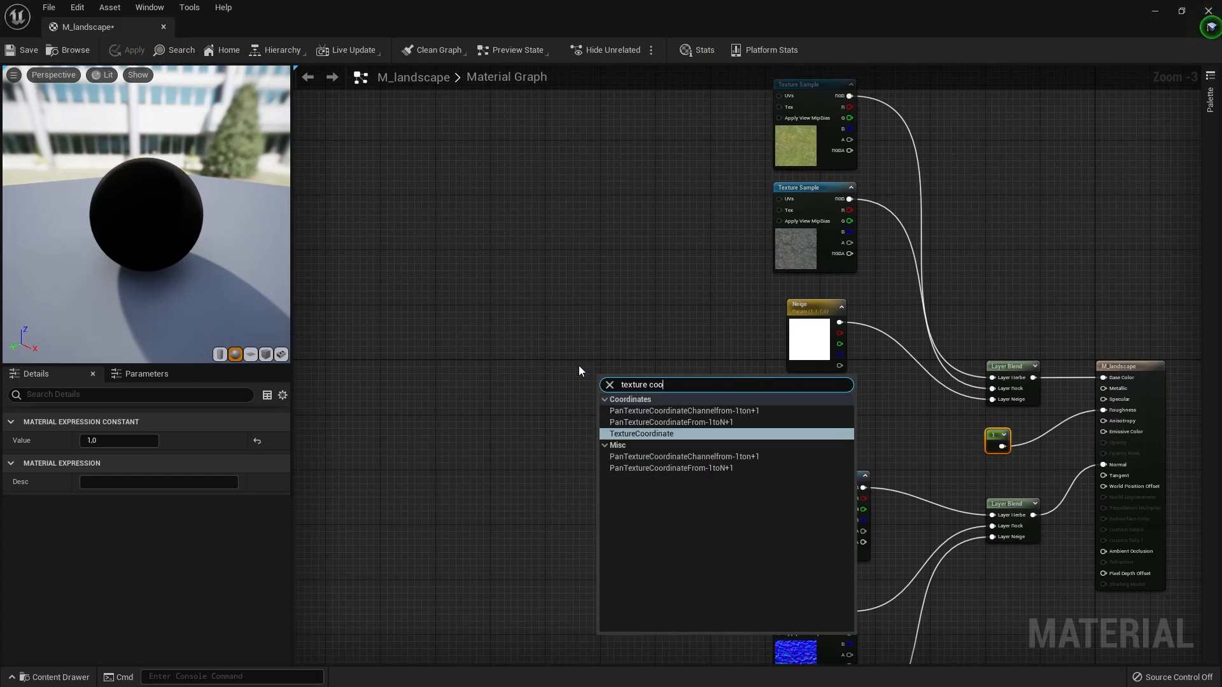
{"action": "left_click", "coordinate": [642, 434]}
{"action": "right_click_drag", "start_coordinate": [593, 382], "coordinate": [488, 403]}
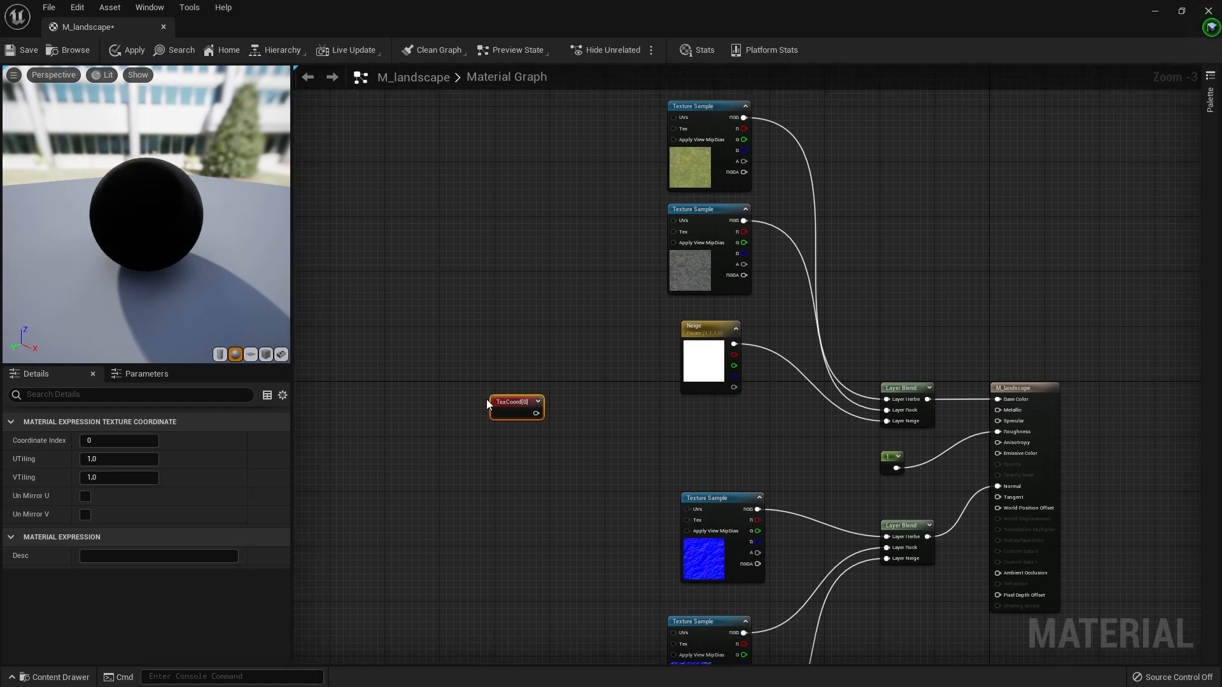
- Connect the TexCoord node to the UVs of the two colour texture samples and the three normal map samples
{"action": "right_click_drag", "start_coordinate": [488, 405], "coordinate": [471, 437]}
{"action": "left_click_drag", "start_coordinate": [518, 445], "coordinate": [656, 150]}
{"action": "left_click_drag", "start_coordinate": [656, 253], "coordinate": [518, 446]}
{"action": "right_click_drag", "start_coordinate": [669, 367], "coordinate": [604, 191]}
{"action": "left_click_drag", "start_coordinate": [453, 270], "coordinate": [604, 365]}
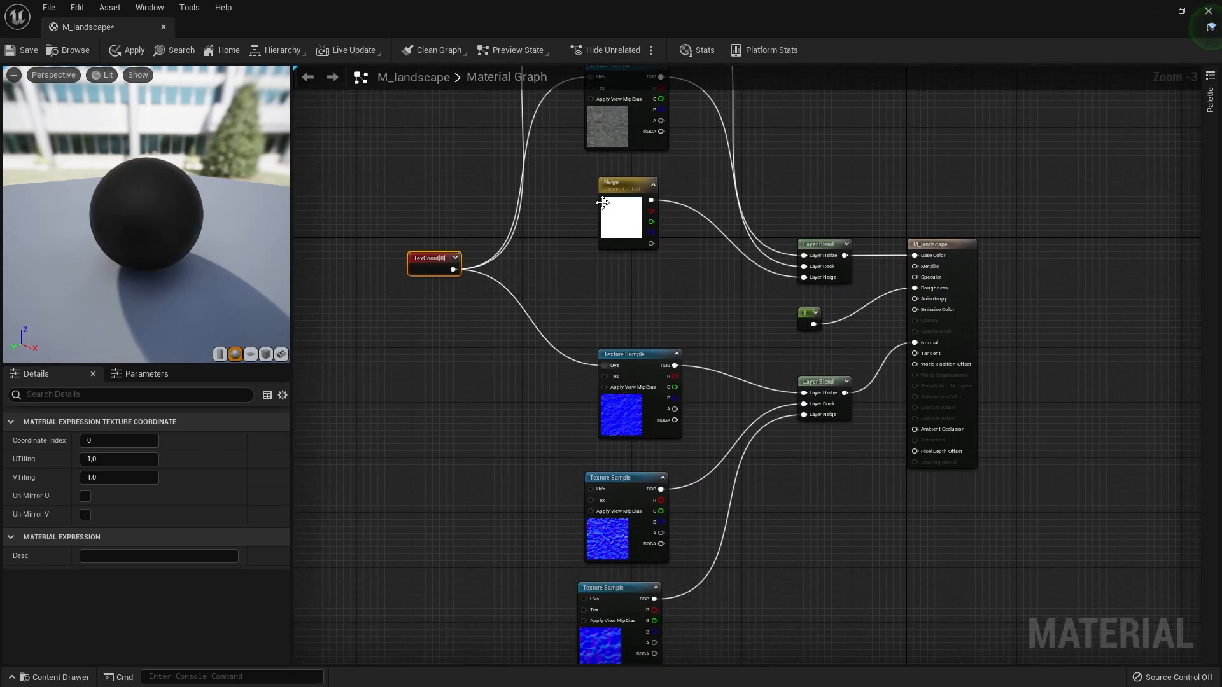
{"action": "left_click_drag", "start_coordinate": [583, 599], "coordinate": [453, 270]}
{"action": "left_click_drag", "start_coordinate": [453, 269], "coordinate": [590, 488]}
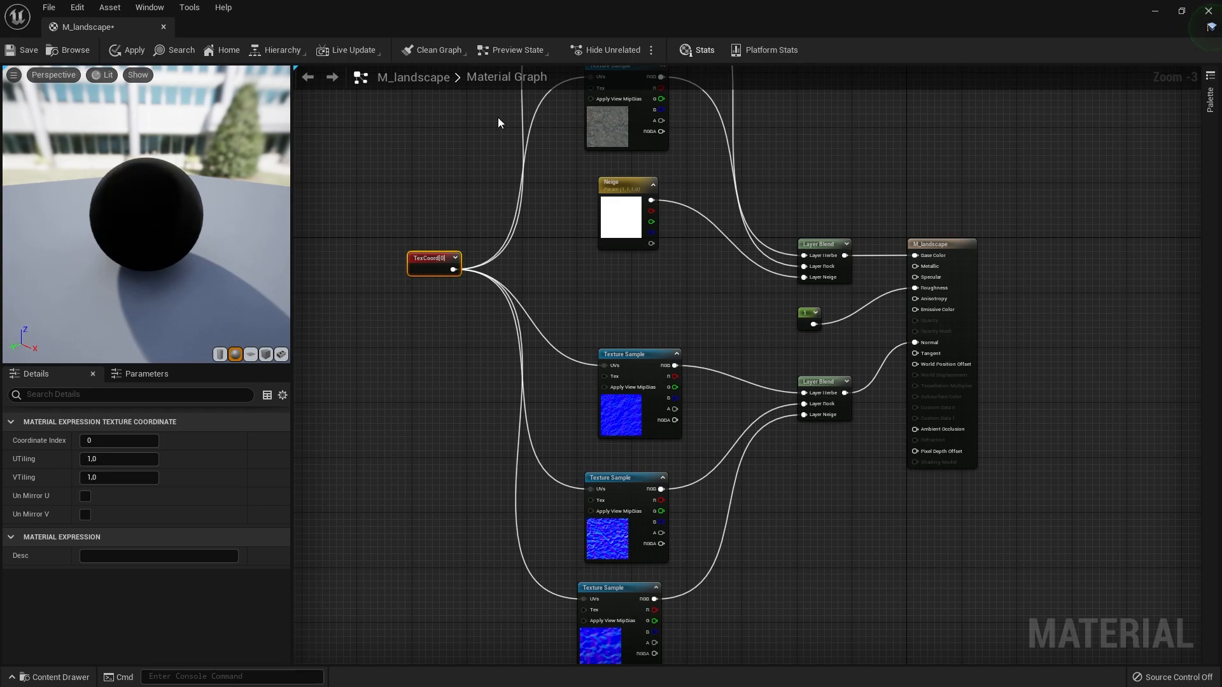
- Set the TexCoord node's UTiling and VTiling to 0.1
{"action": "right_click_drag", "start_coordinate": [390, 234], "coordinate": [358, 295]}
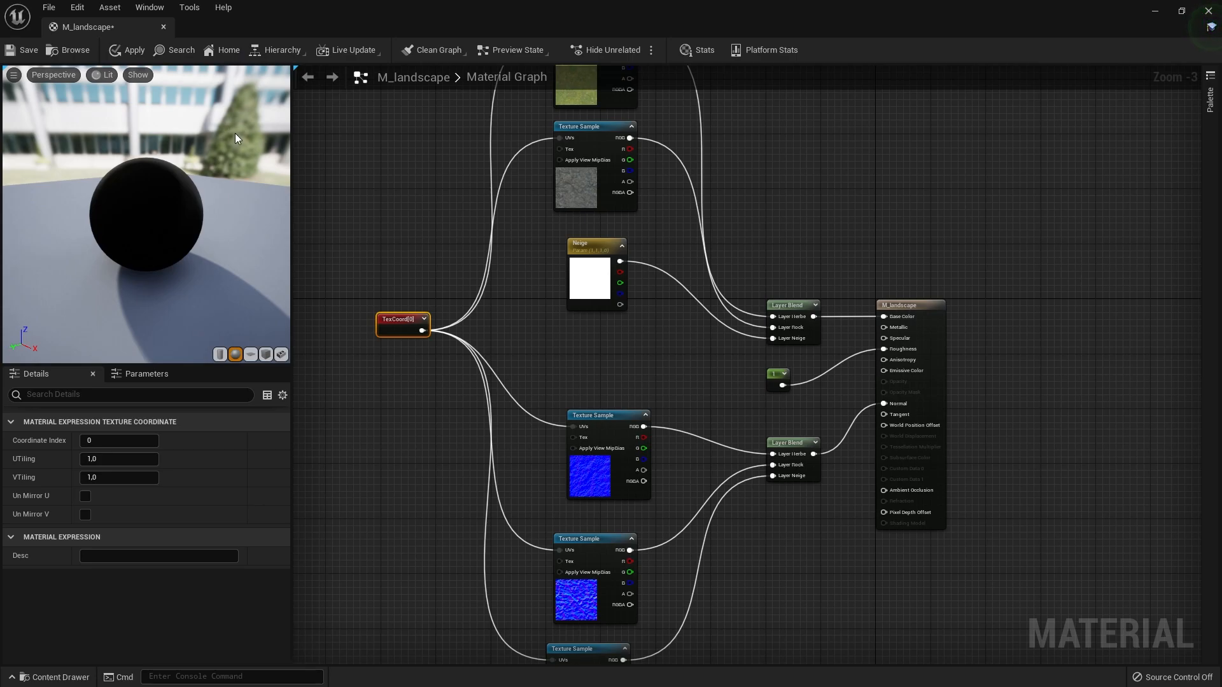
{"action": "left_click", "coordinate": [119, 459]}
{"action": "type", "text": "0,1"}
{"action": "left_click", "coordinate": [112, 477]}
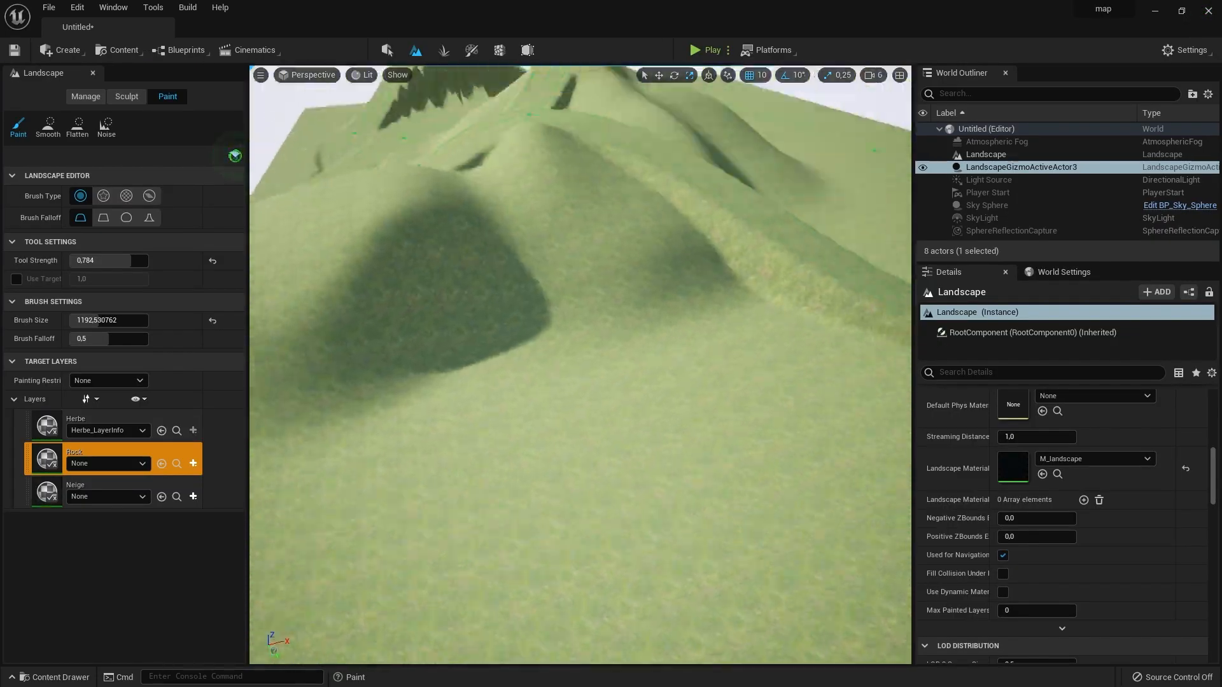
- Create a weight-blended layer info for the Rock layer in the level, saved as Rock_LayerInfo
{"action": "right_click_drag", "start_coordinate": [580, 364], "coordinate": [608, 474]}
{"action": "key", "text": "w"}
{"action": "left_click", "coordinate": [193, 465]}
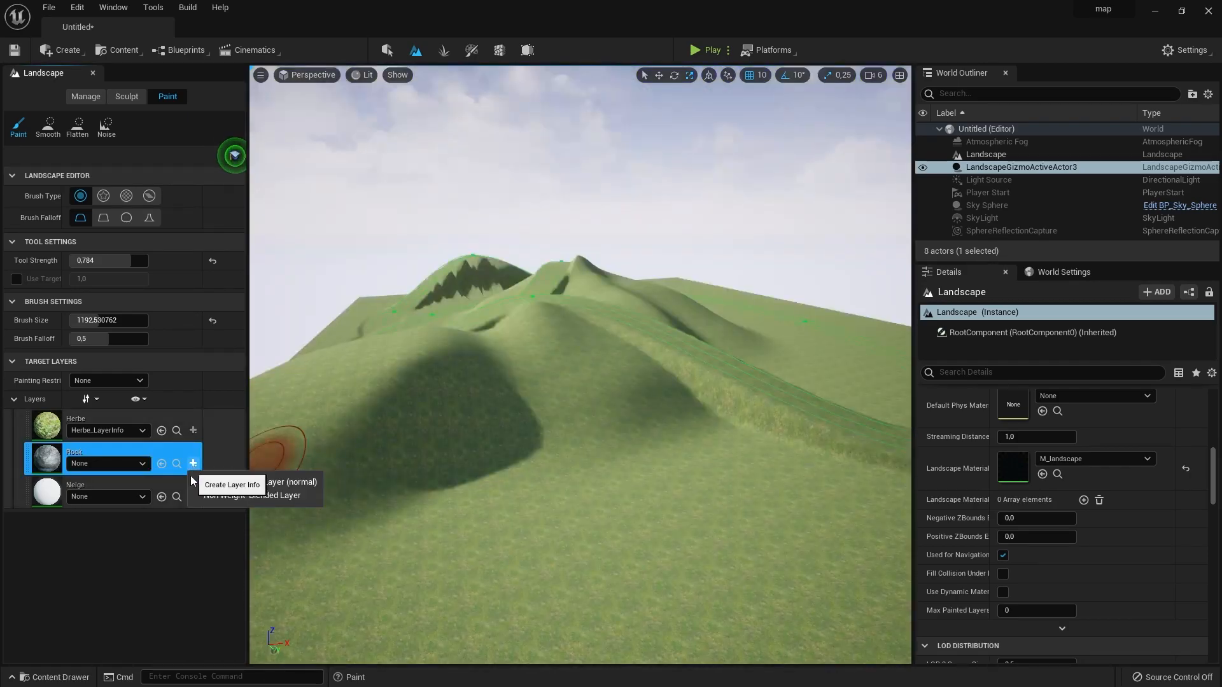
{"action": "left_click", "coordinate": [292, 483]}
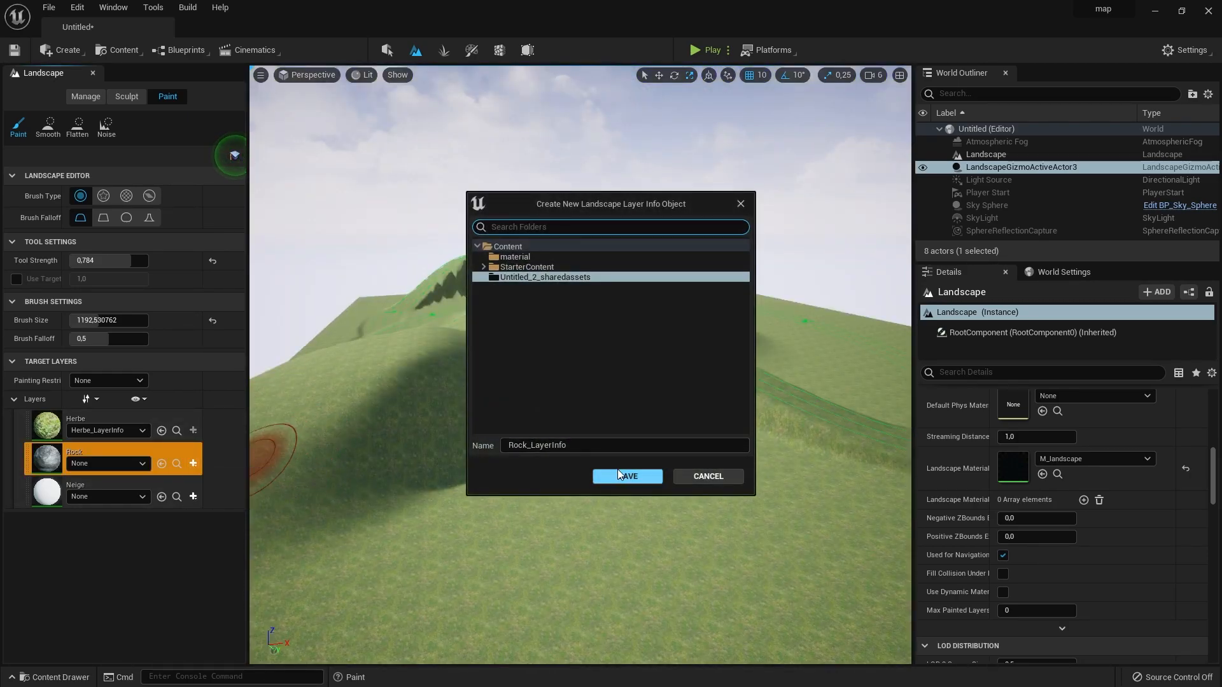
{"action": "left_click", "coordinate": [529, 248]}
{"action": "left_click", "coordinate": [627, 476]}
- Paint the Rock layer over the steep mountain slopes and the Neige layer over the ridges and peaks
{"action": "left_click", "coordinate": [117, 457]}
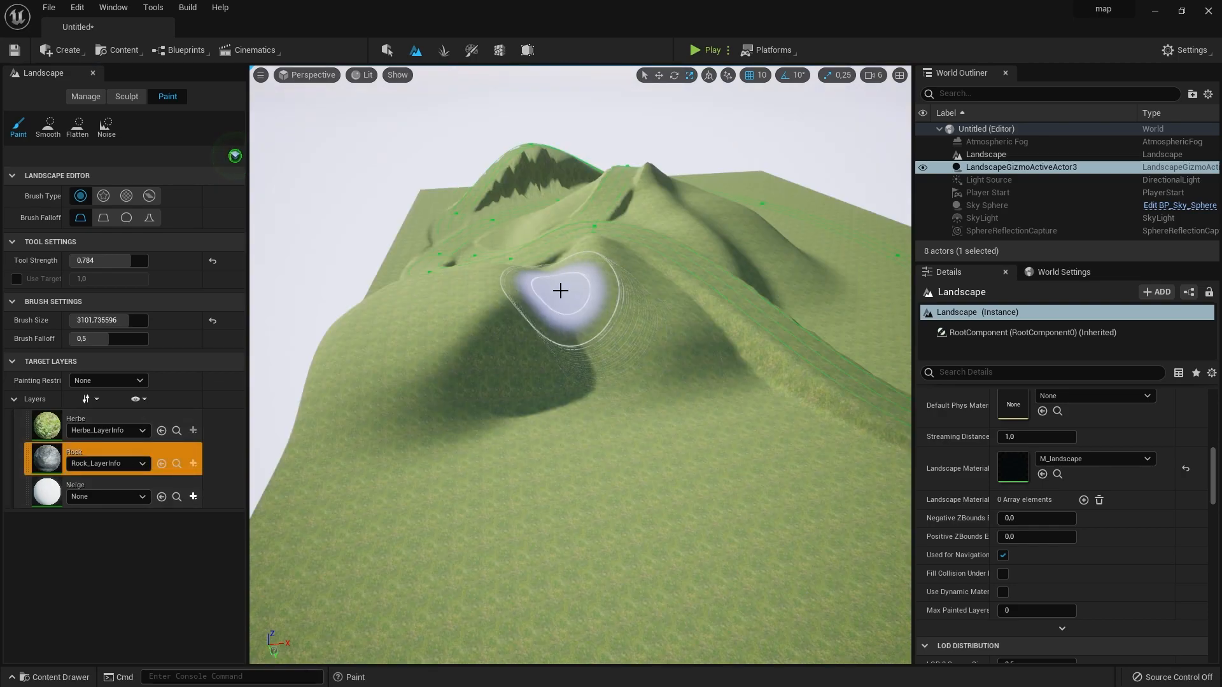
{"action": "left_click_drag", "start_coordinate": [560, 292], "coordinate": [365, 335]}
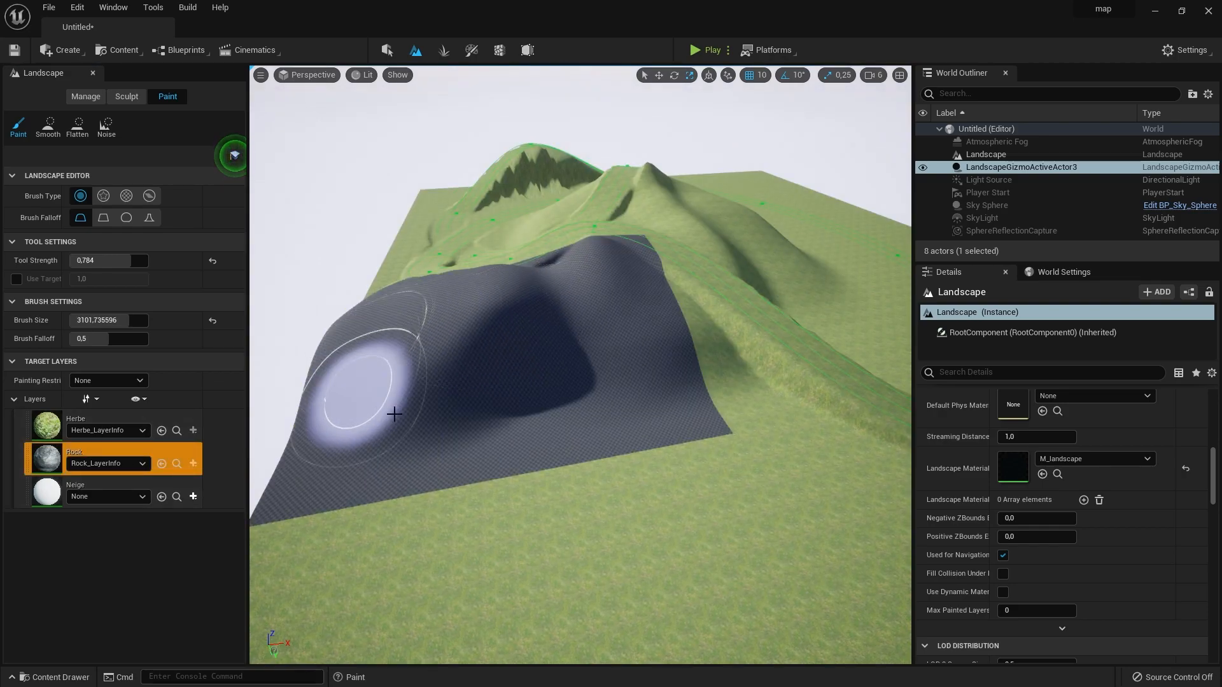
{"action": "left_click_drag", "start_coordinate": [605, 303], "coordinate": [578, 332]}
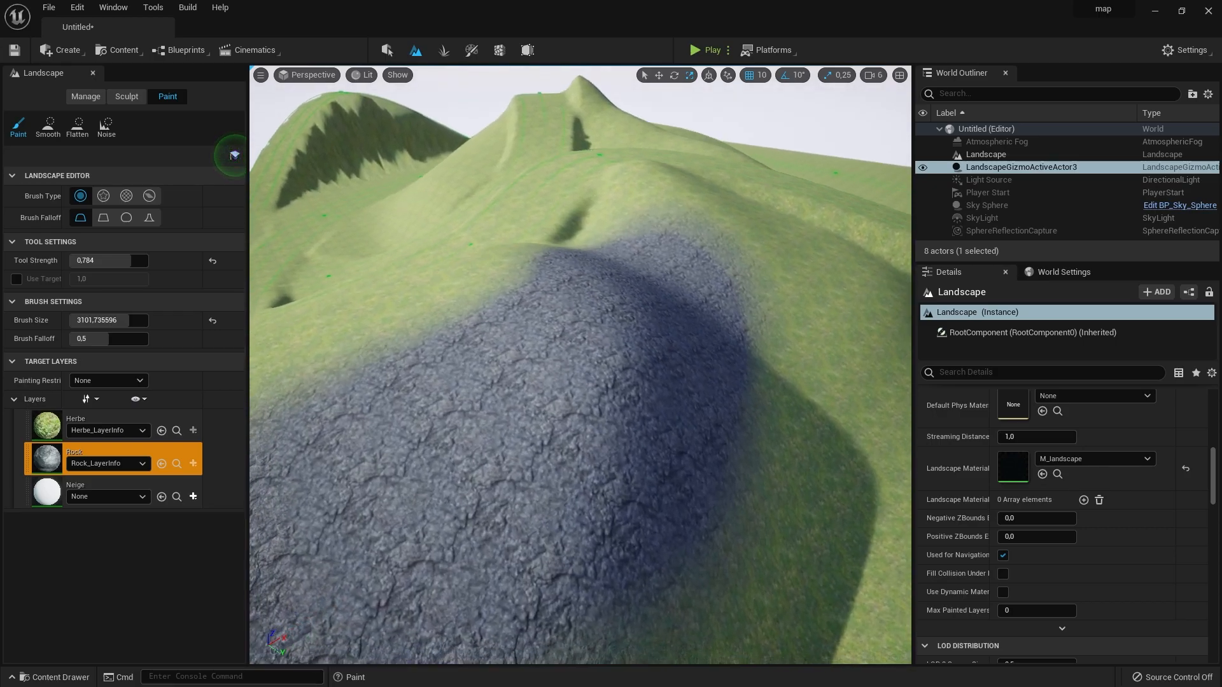
{"action": "mouse_move", "coordinate": [580, 365]}
{"action": "right_mouse_down"}
{"action": "mouse_move", "coordinate": [576, 382]}
{"action": "mouse_move", "coordinate": [569, 356]}
{"action": "mouse_move", "coordinate": [595, 347]}
{"action": "mouse_move", "coordinate": [582, 359]}
{"action": "right_mouse_up"}
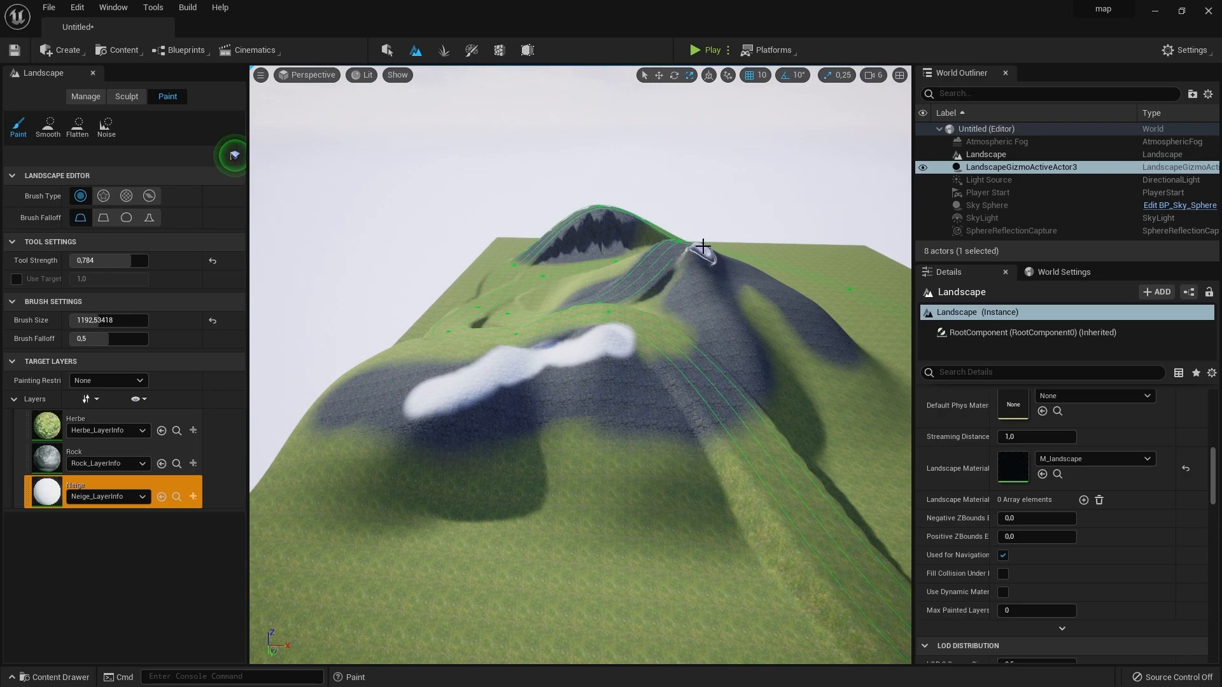
{"action": "right_click_drag", "start_coordinate": [581, 364], "coordinate": [588, 350]}
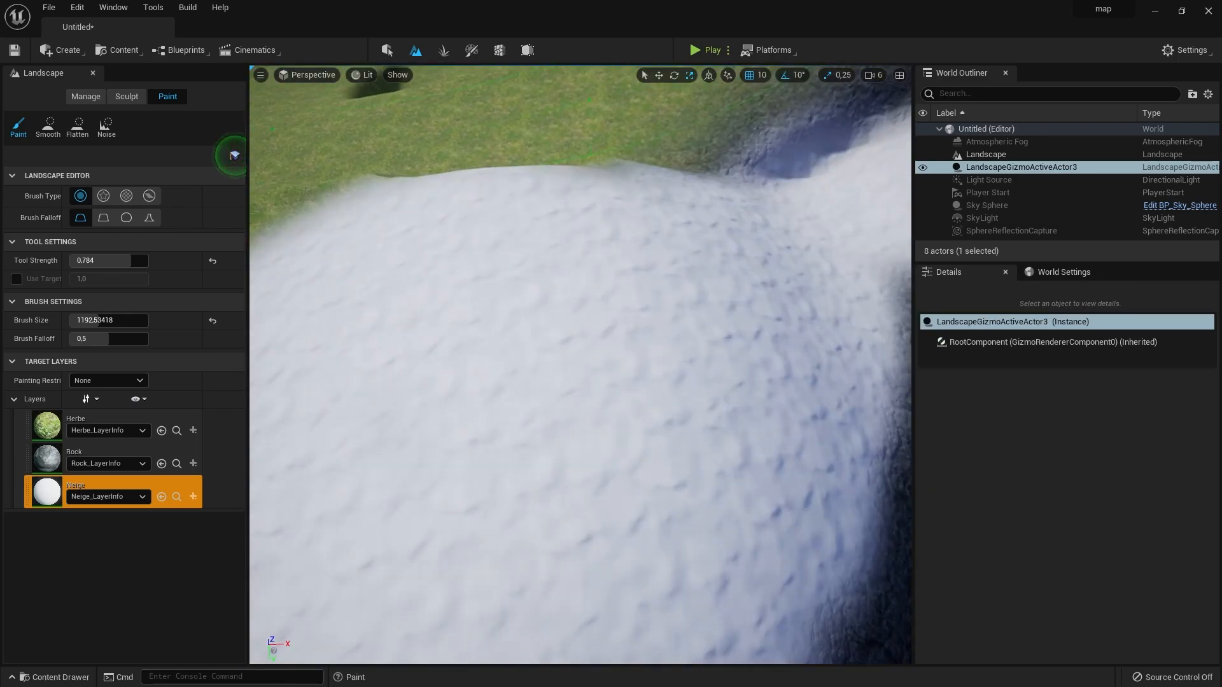
{"action": "right_click_drag", "start_coordinate": [580, 364], "coordinate": [580, 375]}
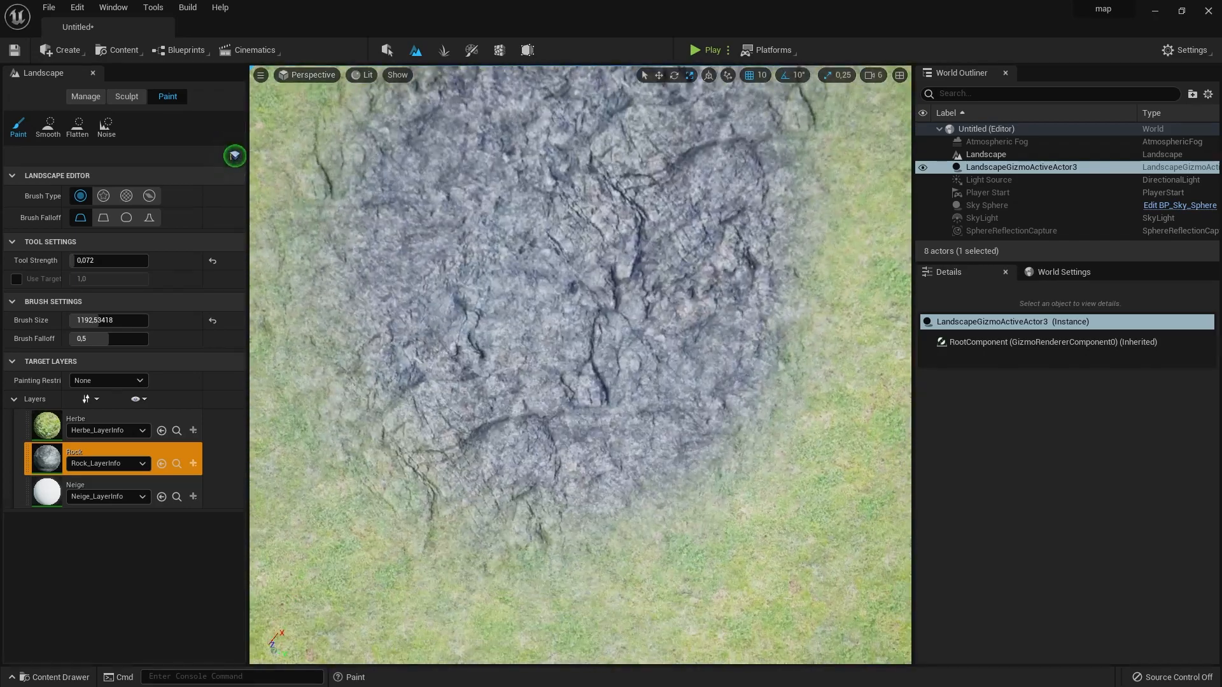
{"action": "right_click_drag", "start_coordinate": [580, 364], "coordinate": [580, 236]}
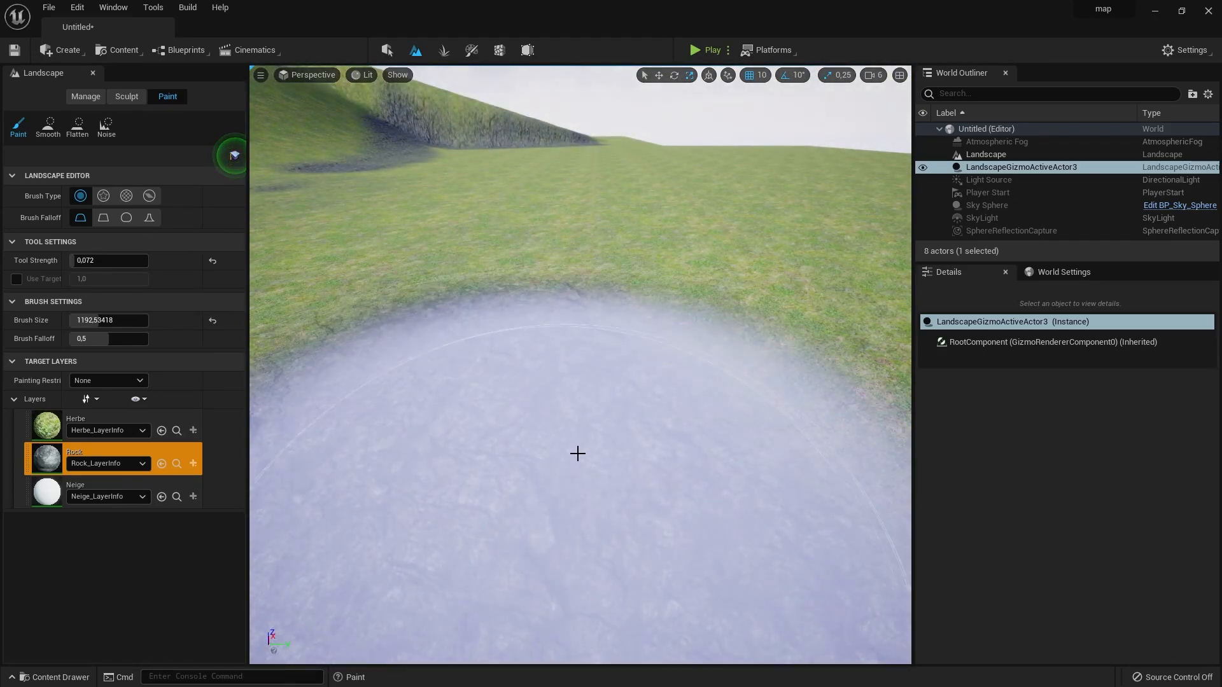
{"action": "right_click_drag", "start_coordinate": [575, 452], "coordinate": [633, 416]}
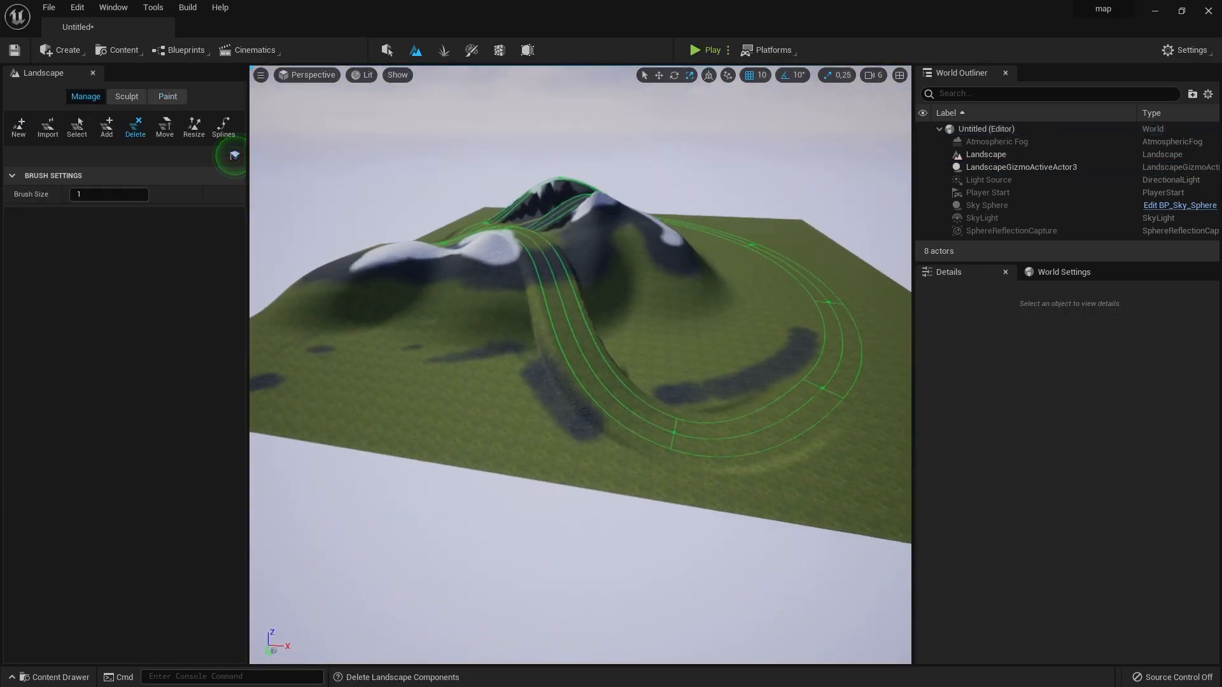
{"action": "right_click_drag", "start_coordinate": [580, 364], "coordinate": [528, 337]}
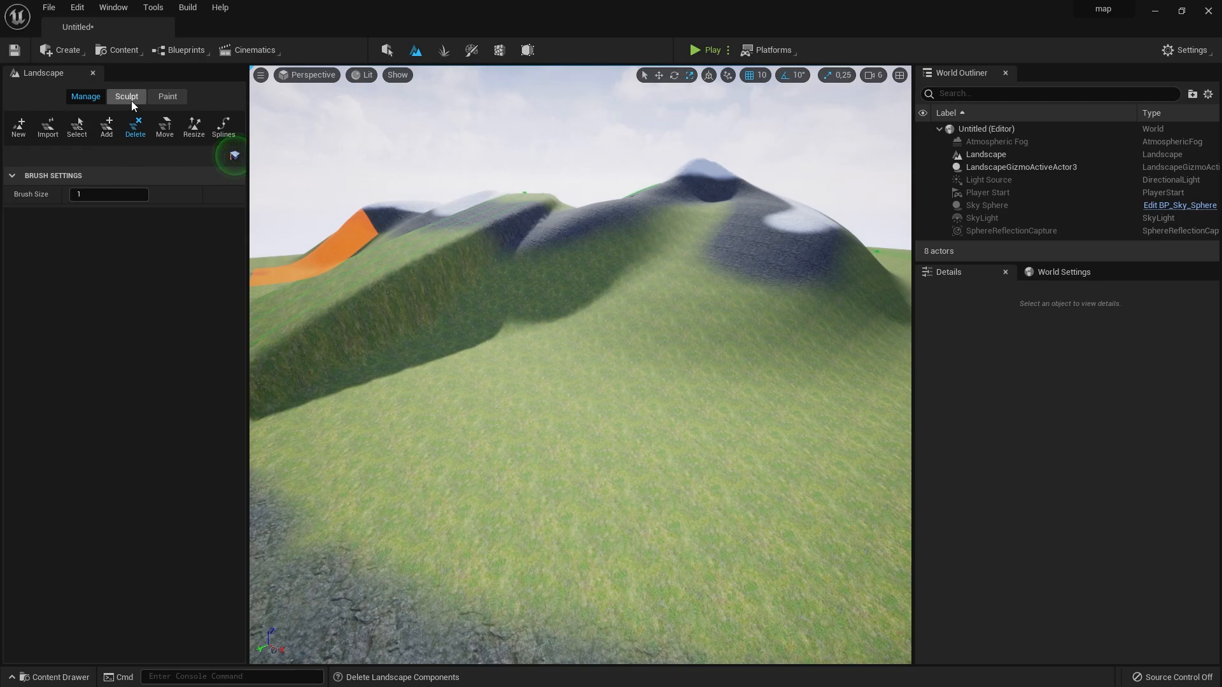
- Undo the noise strokes sculpted on the landscape
{"action": "left_click", "coordinate": [127, 96]}
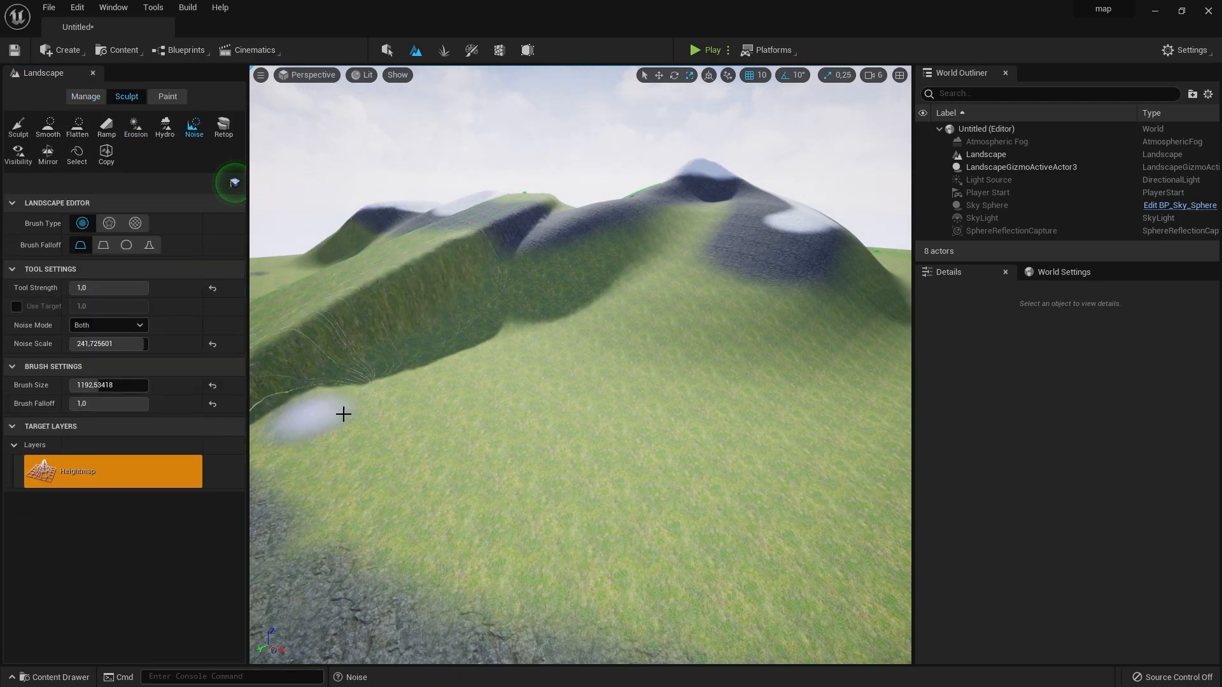
{"action": "key", "text": "ctrl+z"}
{"action": "left_click", "coordinate": [444, 50]}
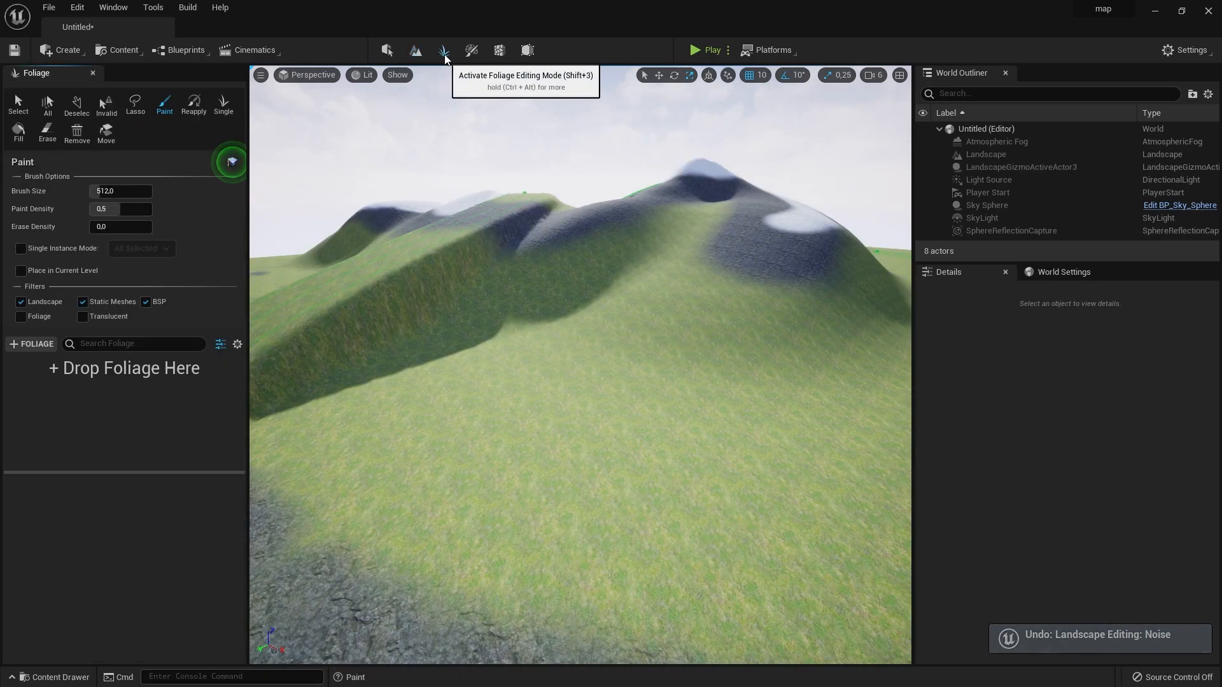
{"action": "mouse_move", "coordinate": [543, 253]}
{"action": "right_mouse_down"}
{"action": "mouse_move", "coordinate": [552, 223]}
{"action": "mouse_move", "coordinate": [538, 238]}
{"action": "mouse_move", "coordinate": [549, 232]}
{"action": "mouse_move", "coordinate": [547, 252]}
{"action": "right_mouse_up"}
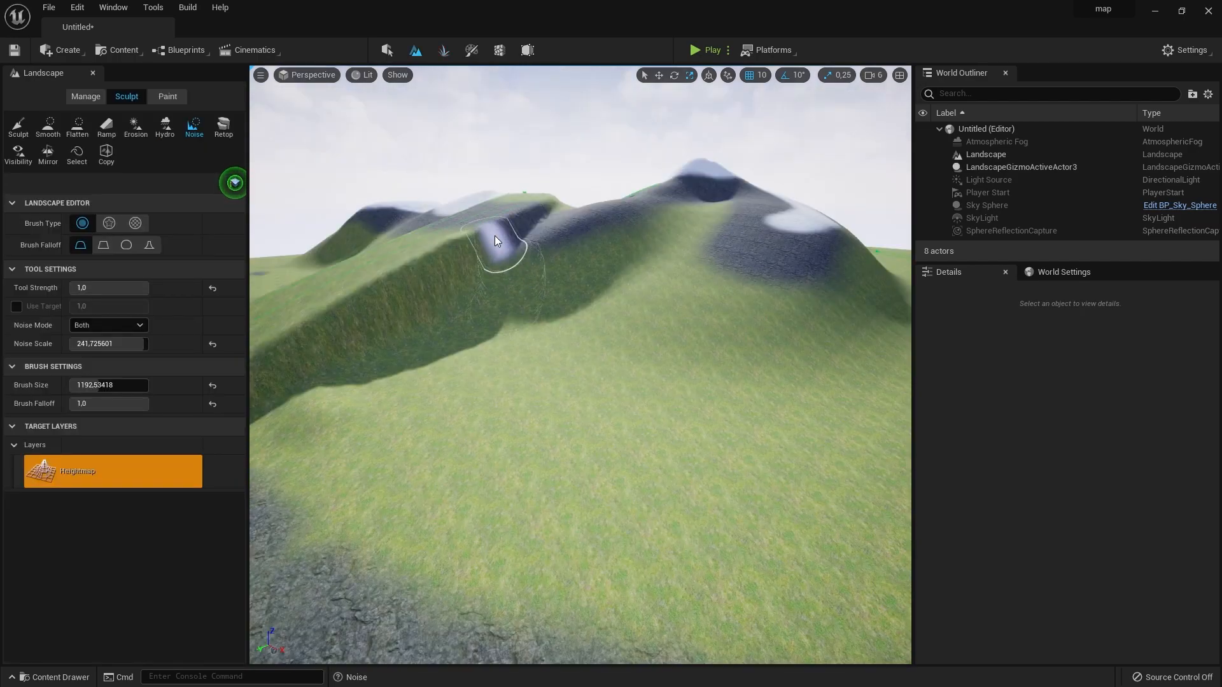
{"action": "key", "text": "ctrl+z"}
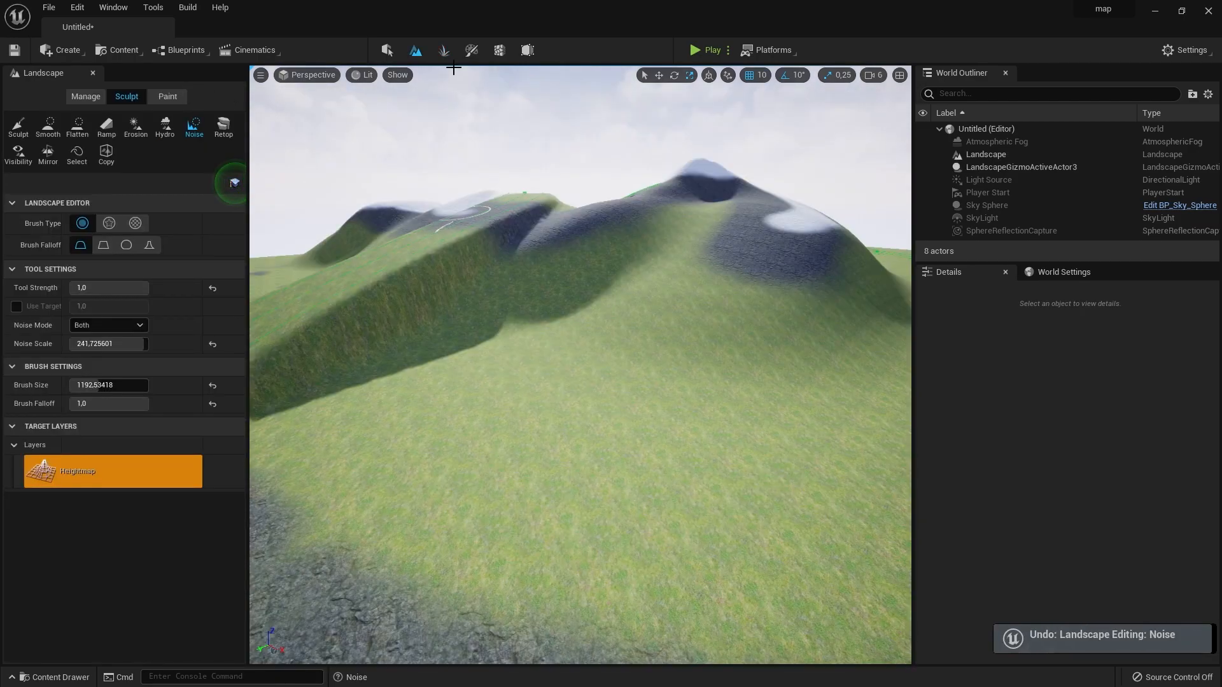
- Switch to foliage editing and add the SM_Bush mesh from StarterContent's Props folder as a foliage type
{"action": "left_click", "coordinate": [443, 54]}
{"action": "right_click_drag", "start_coordinate": [541, 255], "coordinate": [535, 225]}
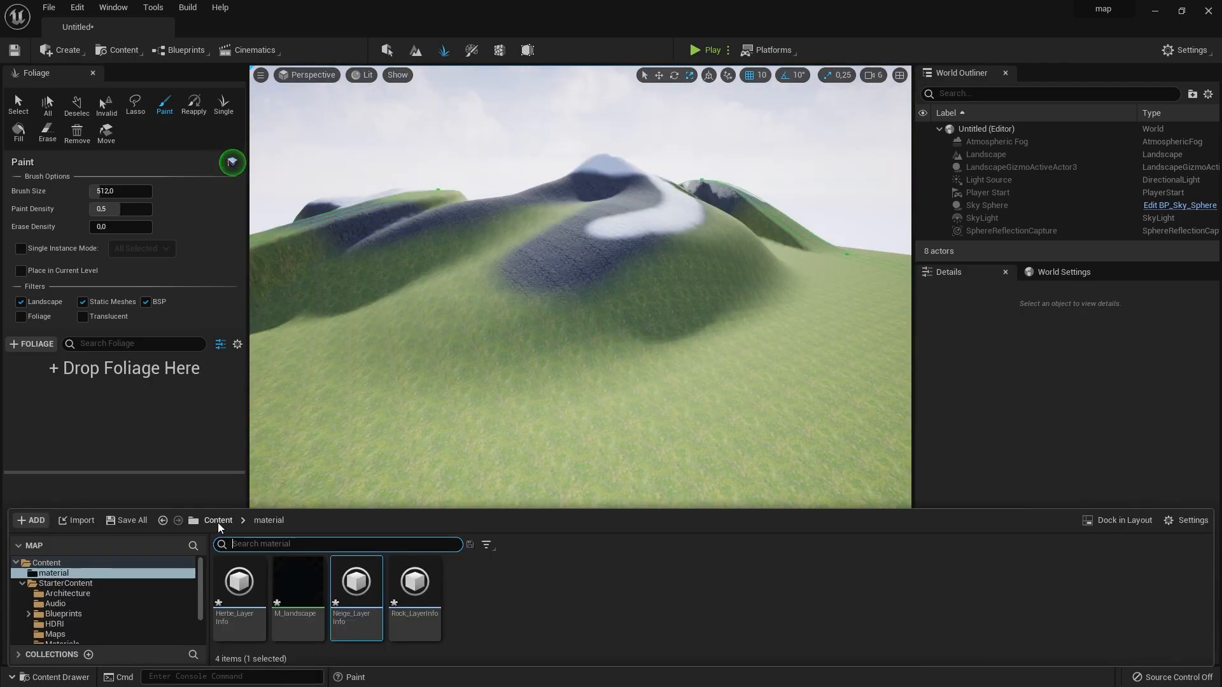
{"action": "left_click", "coordinate": [220, 522]}
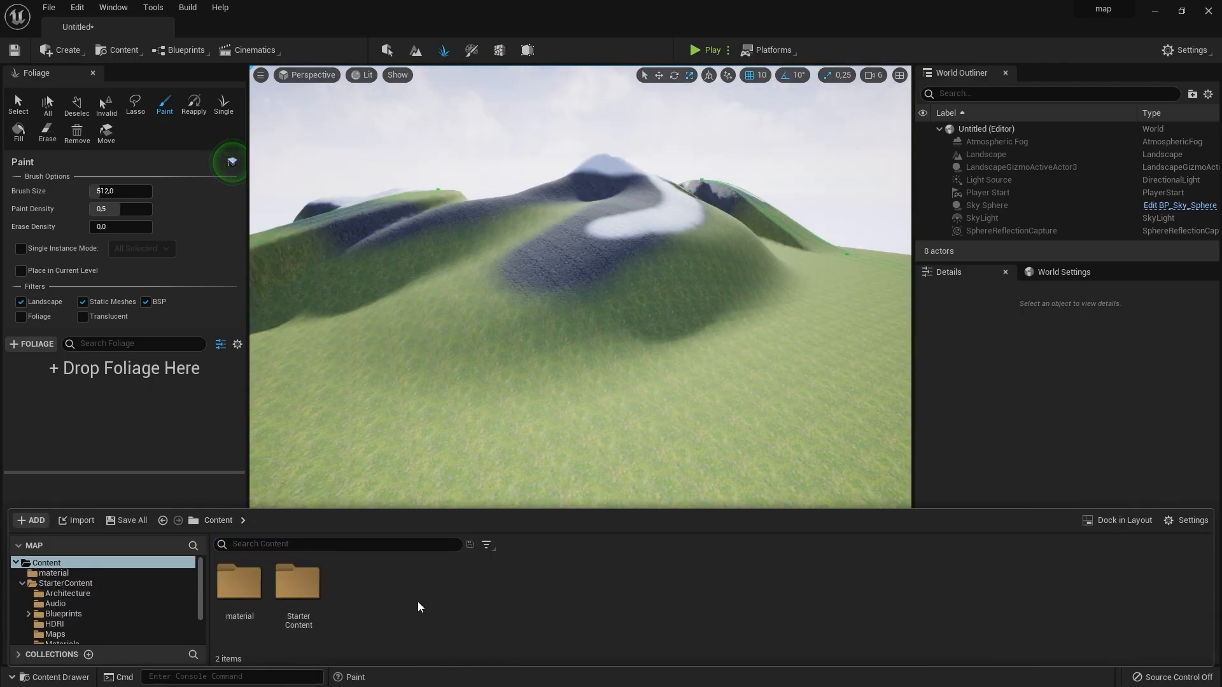
{"action": "double_click", "coordinate": [278, 591]}
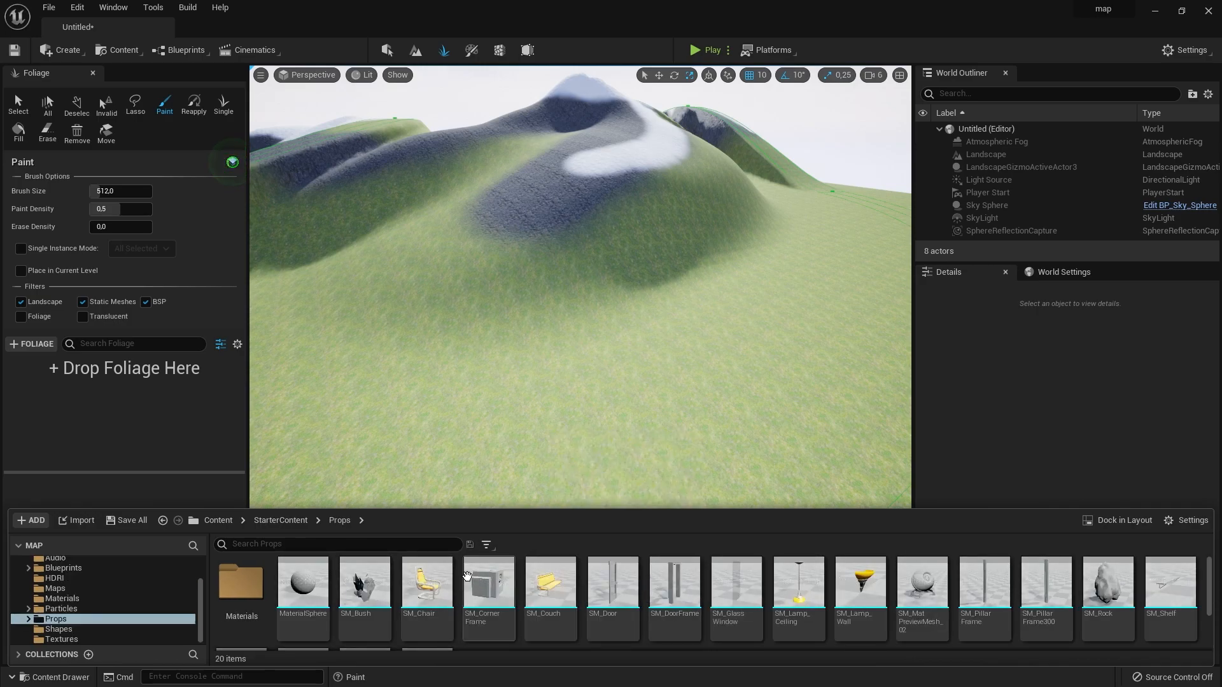
{"action": "scroll", "coordinate": [468, 584], "scroll_direction": "down", "scroll_amount": 2}
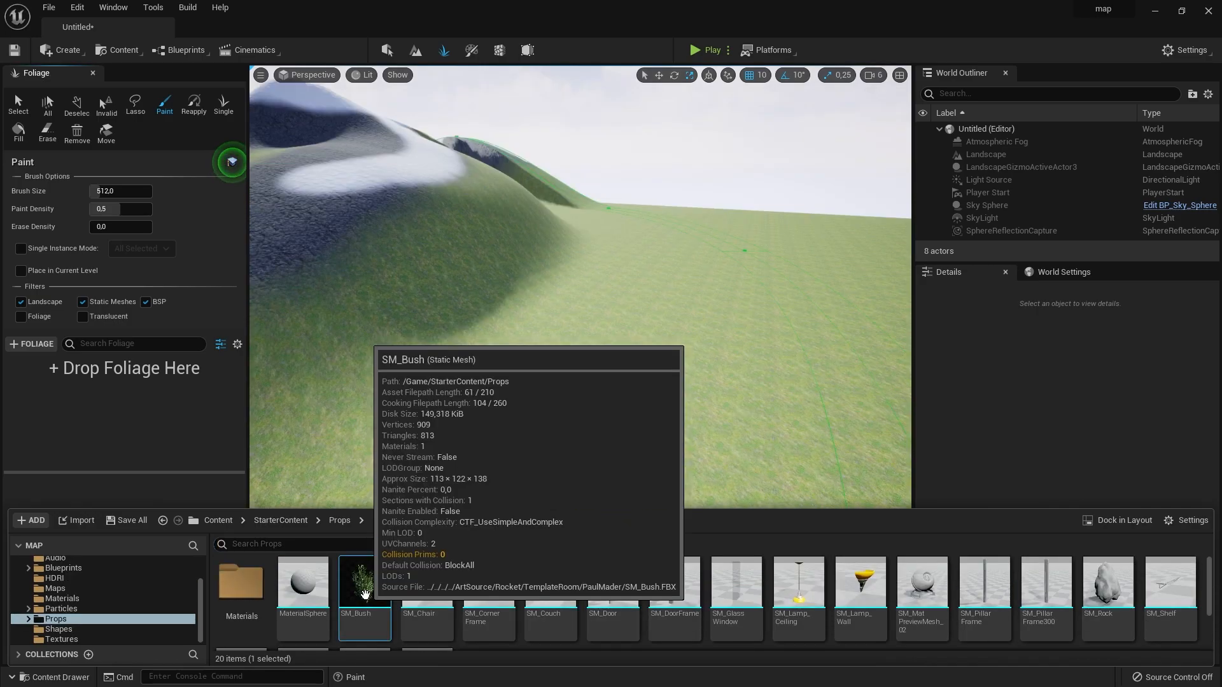
{"action": "left_click_drag", "start_coordinate": [359, 584], "coordinate": [138, 406]}
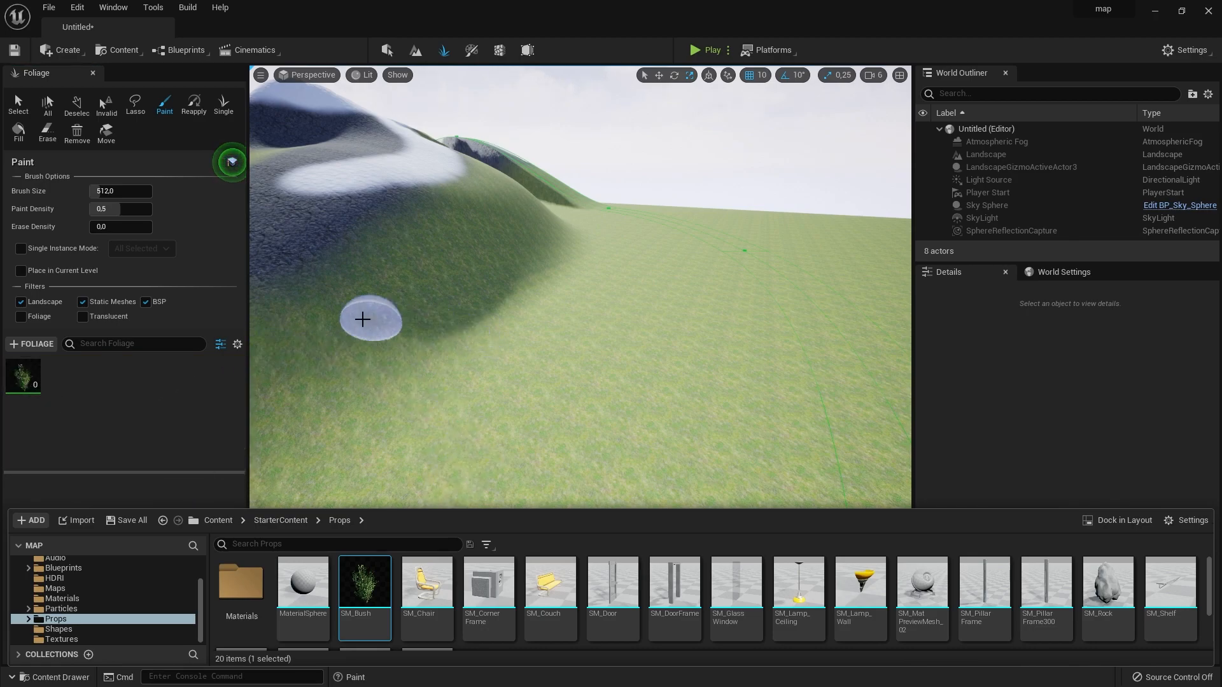
- Add the SM_Shelf and SM_CornerFrame props as further foliage types
{"action": "left_click_drag", "start_coordinate": [1153, 590], "coordinate": [144, 407]}
{"action": "left_click", "coordinate": [57, 677]}
{"action": "left_click_drag", "start_coordinate": [489, 582], "coordinate": [183, 403]}
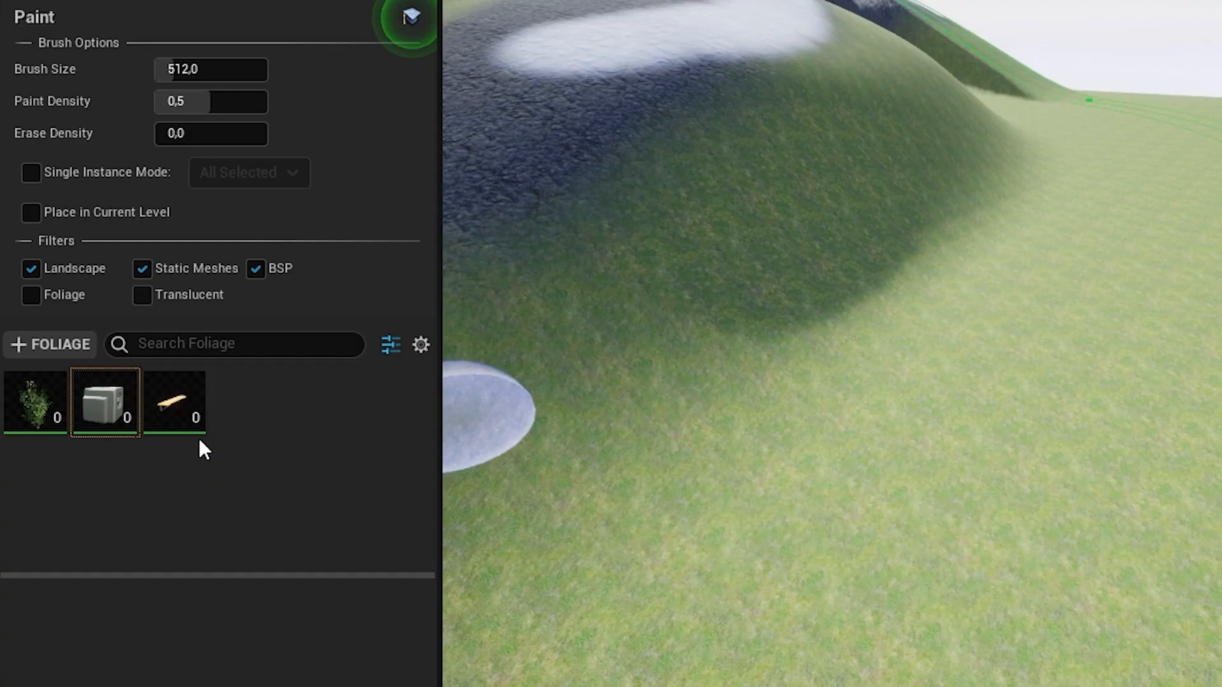
- Remove the SM_CornerFrame and SM_Shelf types from the foliage list
{"action": "left_click", "coordinate": [107, 385]}
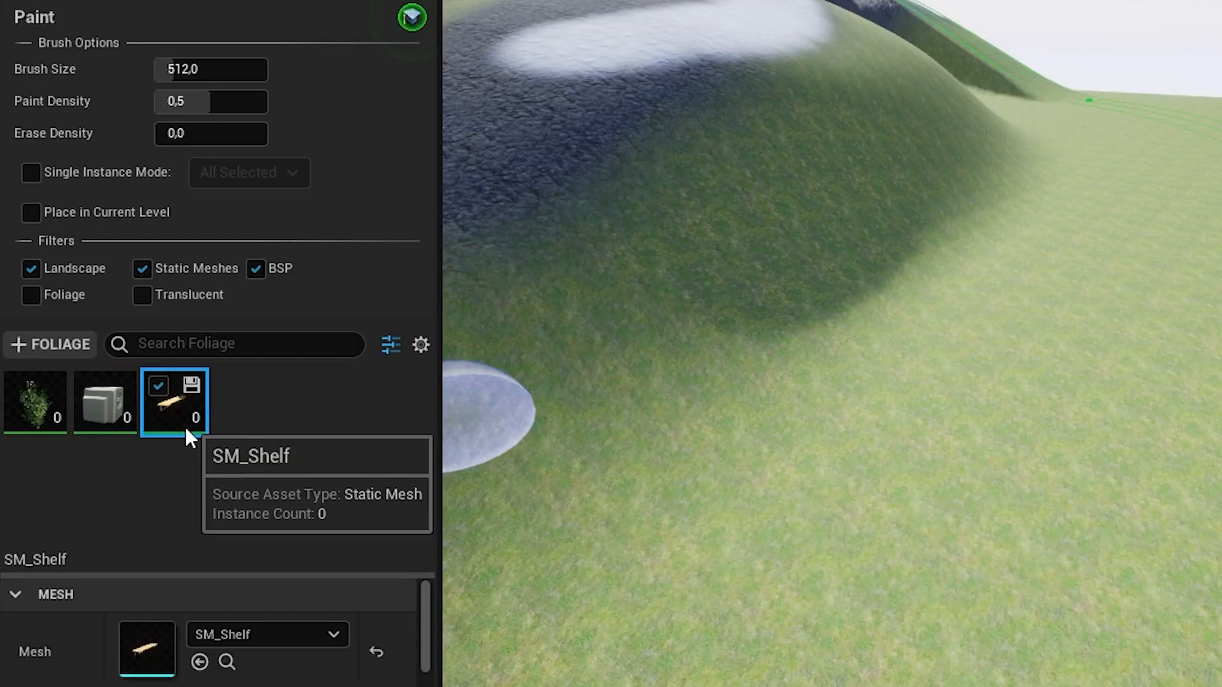
{"action": "left_click", "coordinate": [123, 410], "text": "ctrl"}
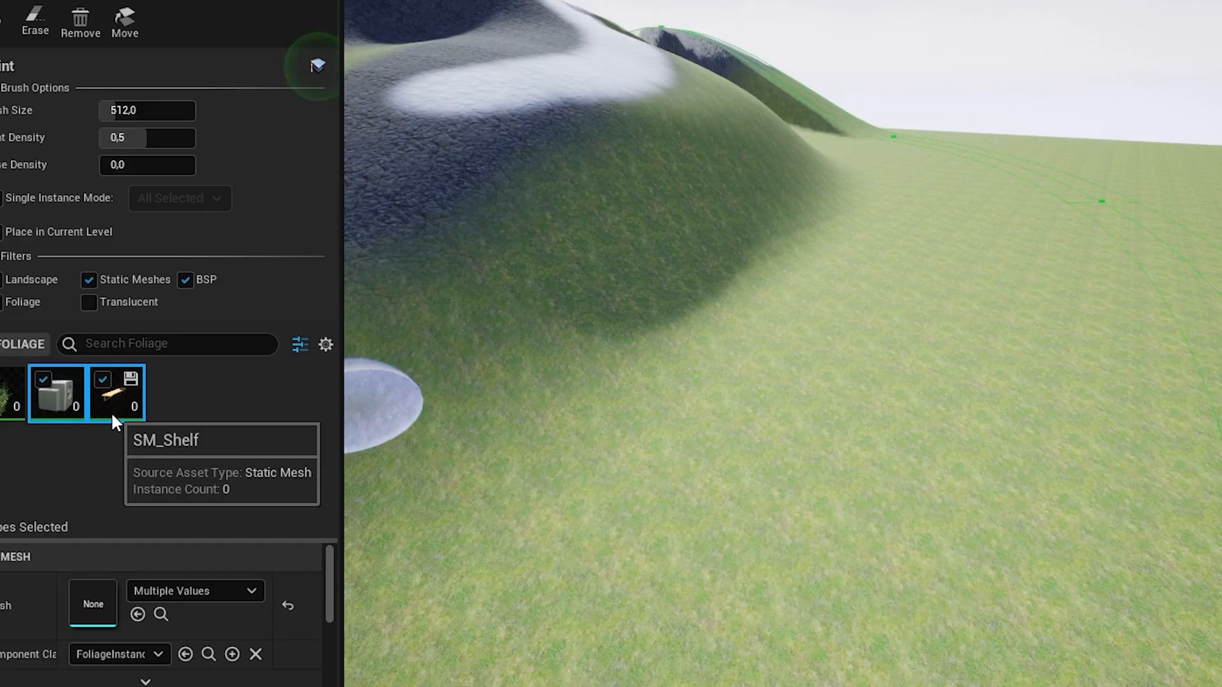
{"action": "right_click", "coordinate": [98, 389]}
{"action": "left_click", "coordinate": [262, 496]}
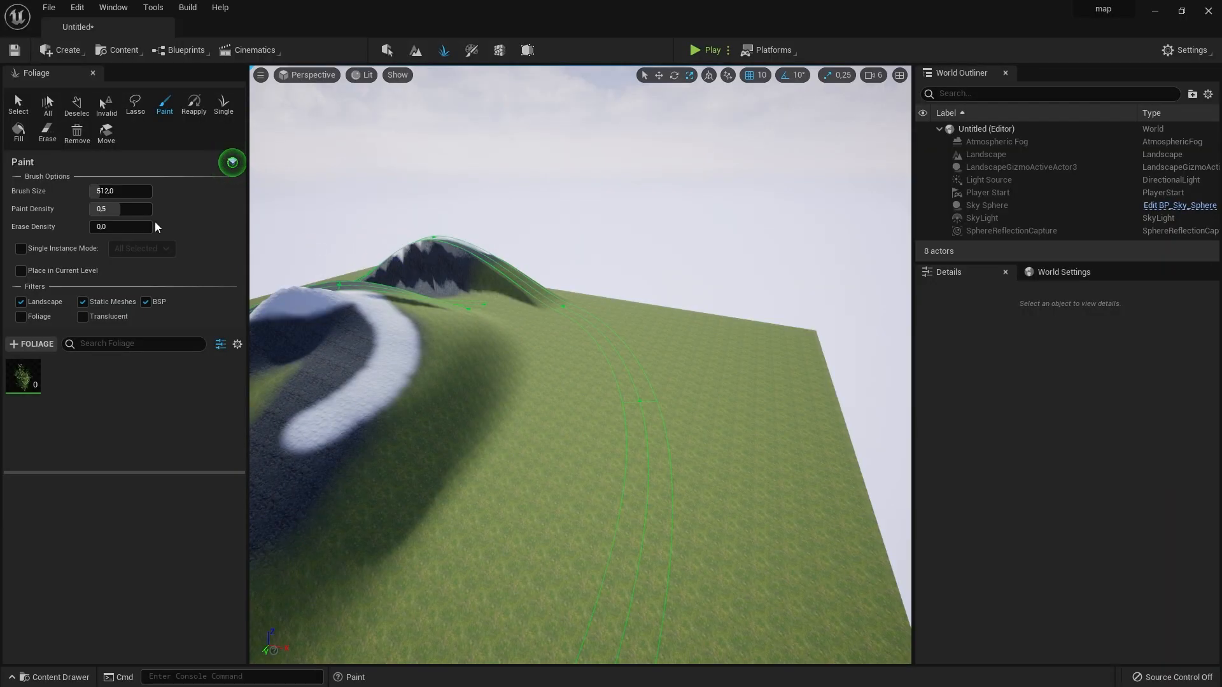
- Set the foliage brush size to about 3073 and paint density to 0.6, and bring up SM_Bush's painting settings
{"action": "left_click_drag", "start_coordinate": [101, 192], "coordinate": [135, 192]}
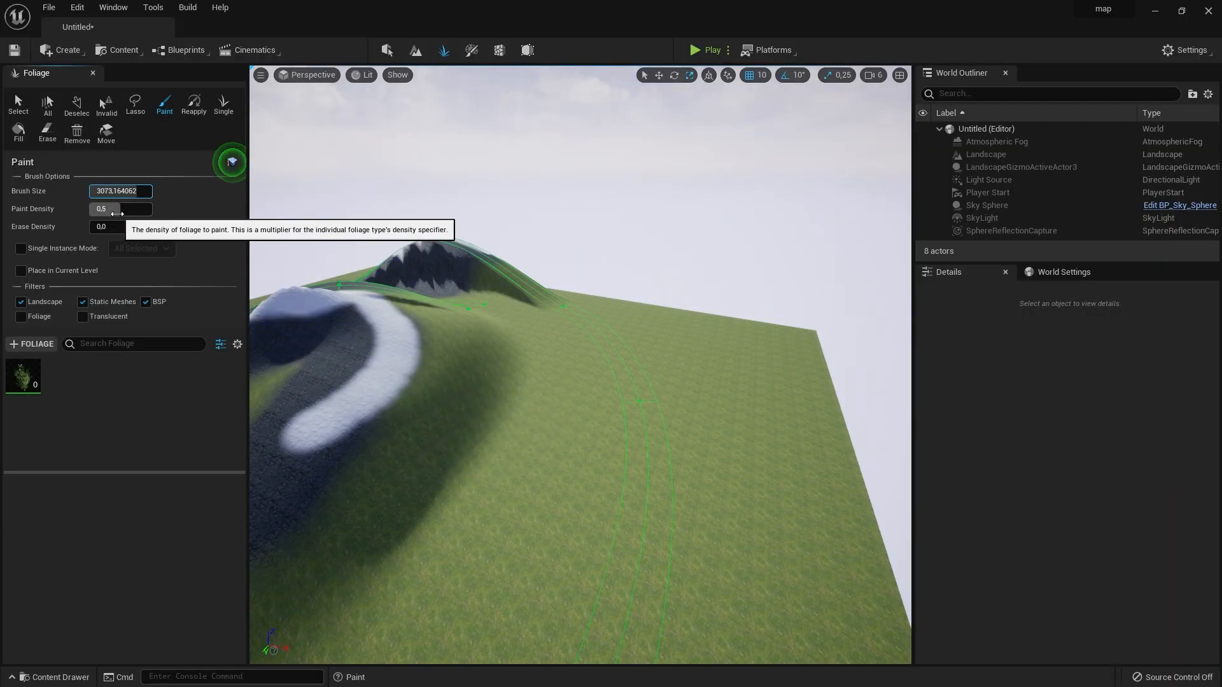
{"action": "mouse_move", "coordinate": [117, 214]}
{"action": "left_mouse_down"}
{"action": "mouse_move", "coordinate": [132, 213]}
{"action": "mouse_move", "coordinate": [102, 213]}
{"action": "mouse_move", "coordinate": [127, 214]}
{"action": "left_mouse_up"}
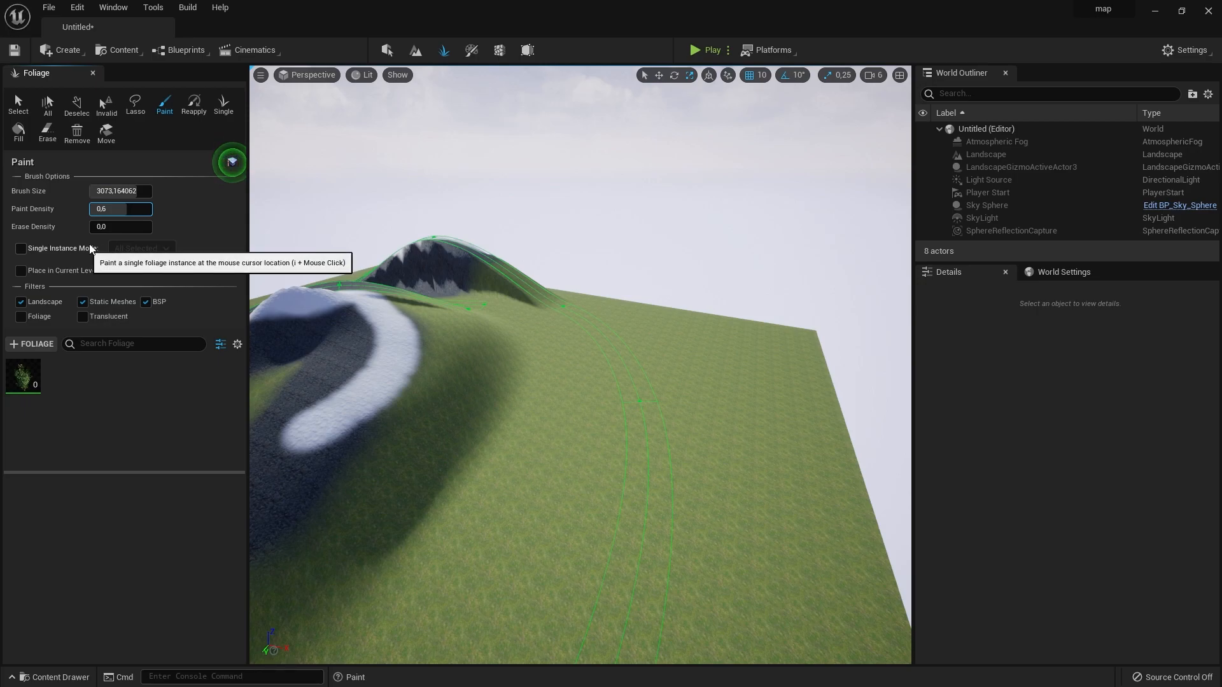
{"action": "left_click", "coordinate": [23, 375]}
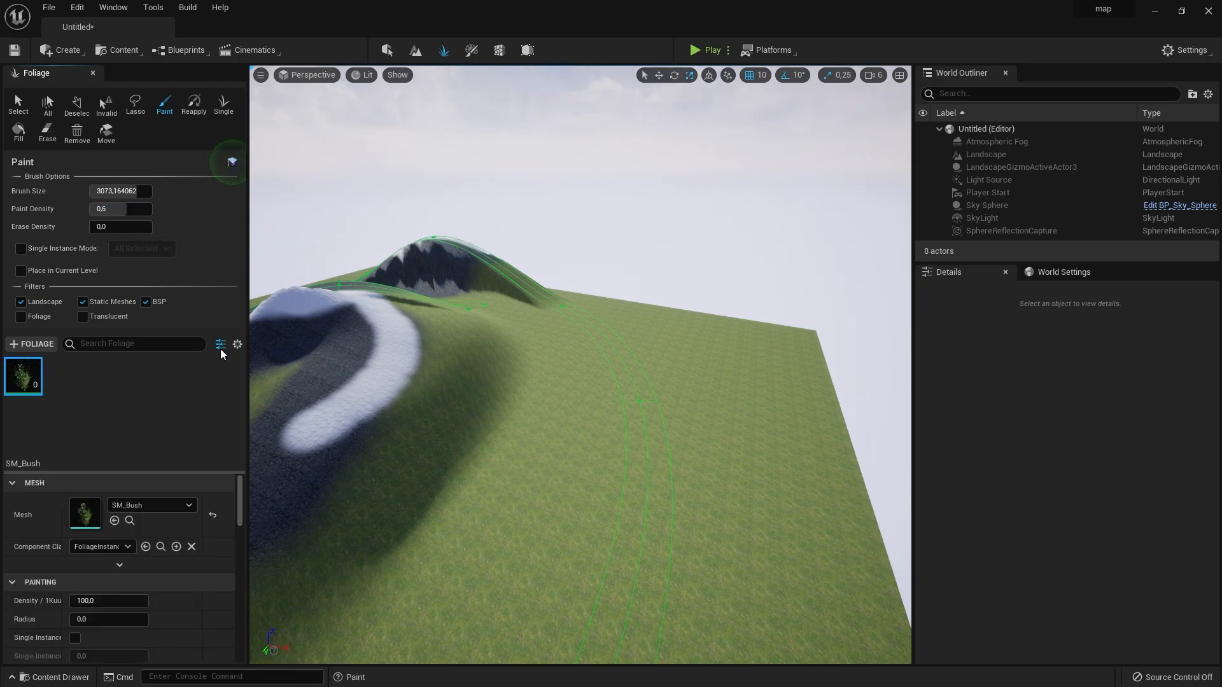
{"action": "scroll", "coordinate": [20, 526], "scroll_direction": "down", "scroll_amount": 3}
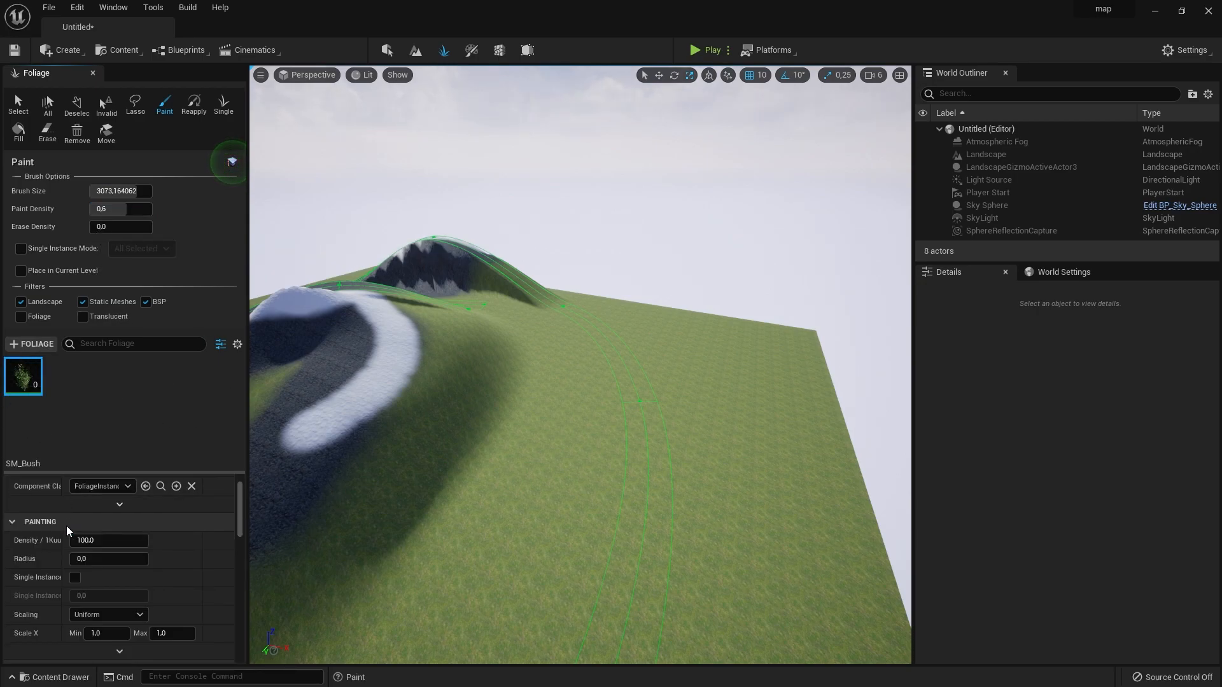
{"action": "scroll", "coordinate": [137, 560], "scroll_direction": "up", "scroll_amount": 3}
{"action": "scroll", "coordinate": [140, 560], "scroll_direction": "down", "scroll_amount": 2}
{"action": "scroll", "coordinate": [140, 559], "scroll_direction": "down", "scroll_amount": 3}
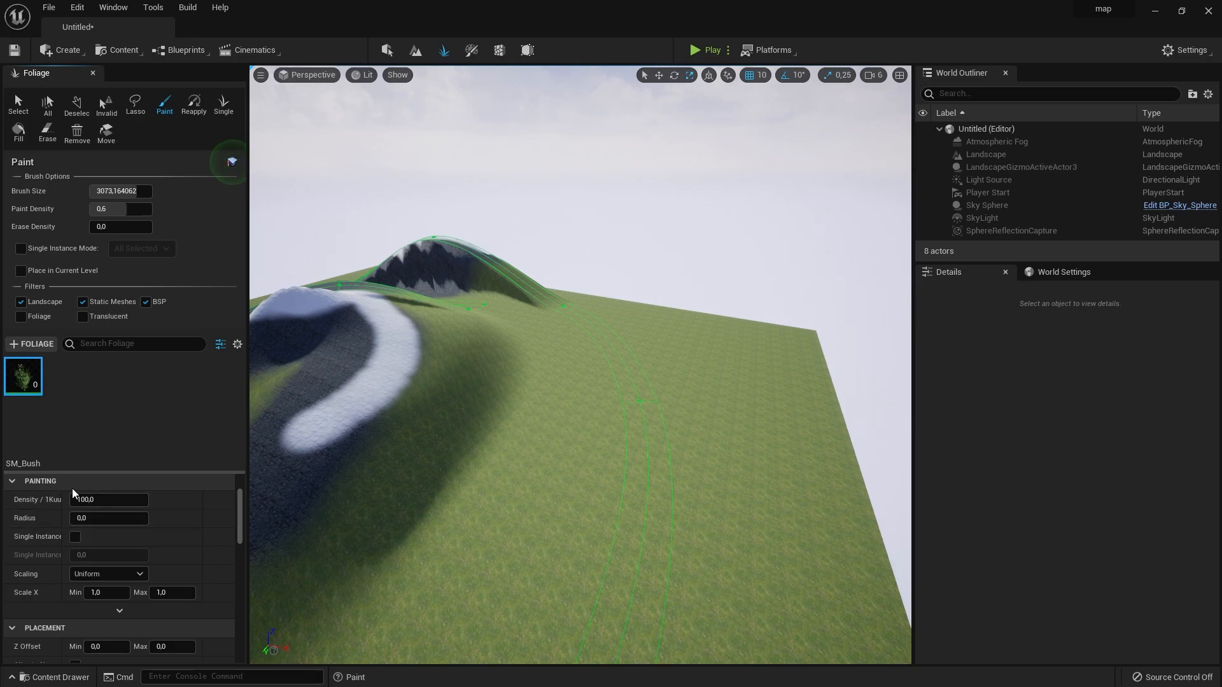
- Add SM_CornerFrame as a second foliage type and set its painting density to 10
{"action": "left_click_drag", "start_coordinate": [541, 470], "coordinate": [185, 413]}
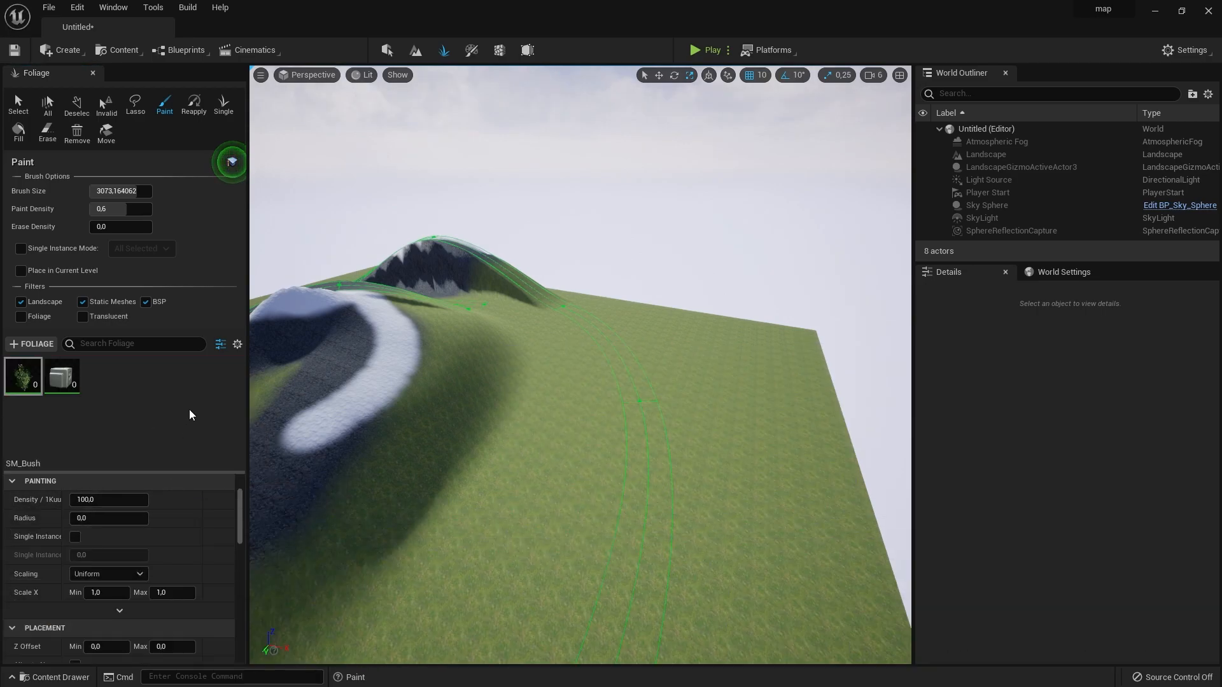
{"action": "left_click", "coordinate": [62, 392]}
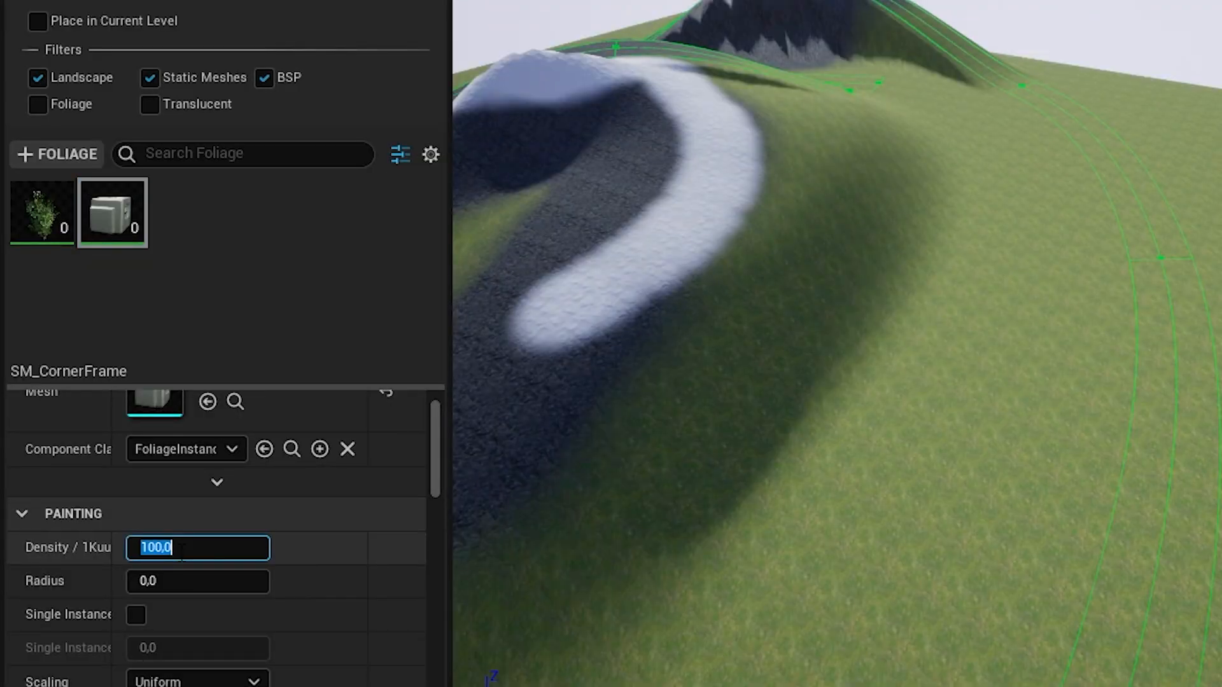
{"action": "left_click", "coordinate": [182, 553]}
{"action": "type", "text": "10"}
- Set the SM_Bush foliage type's painting density to 200
{"action": "left_click", "coordinate": [40, 234]}
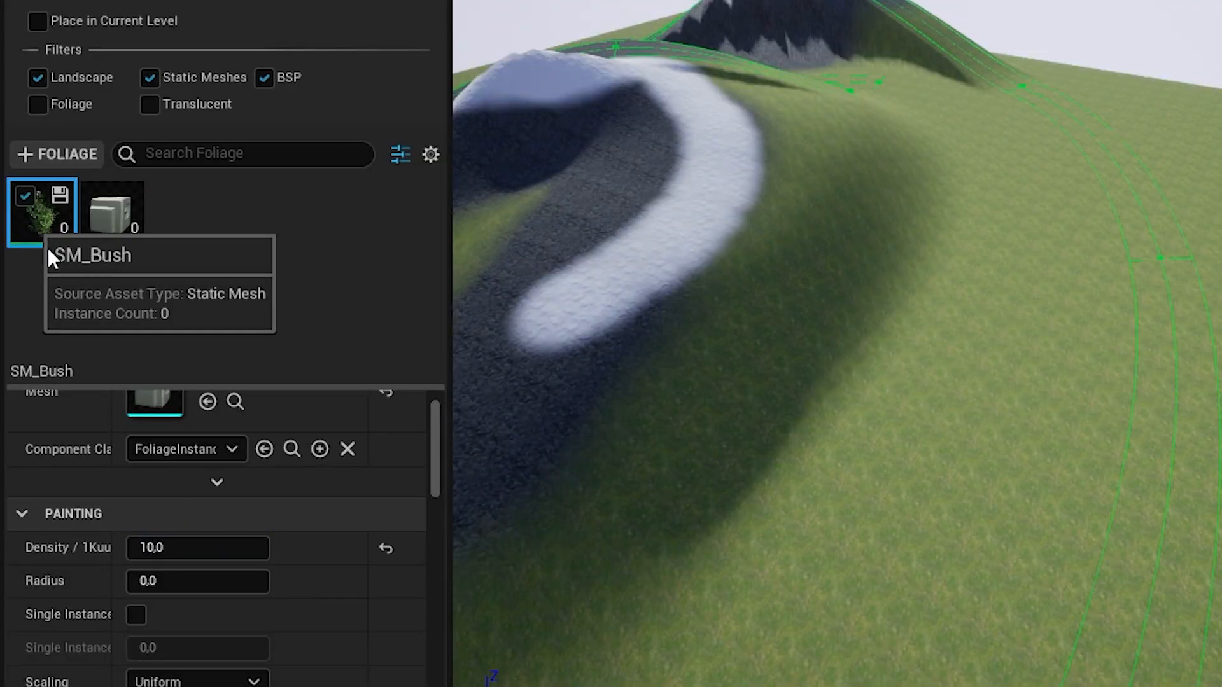
{"action": "left_click", "coordinate": [168, 551]}
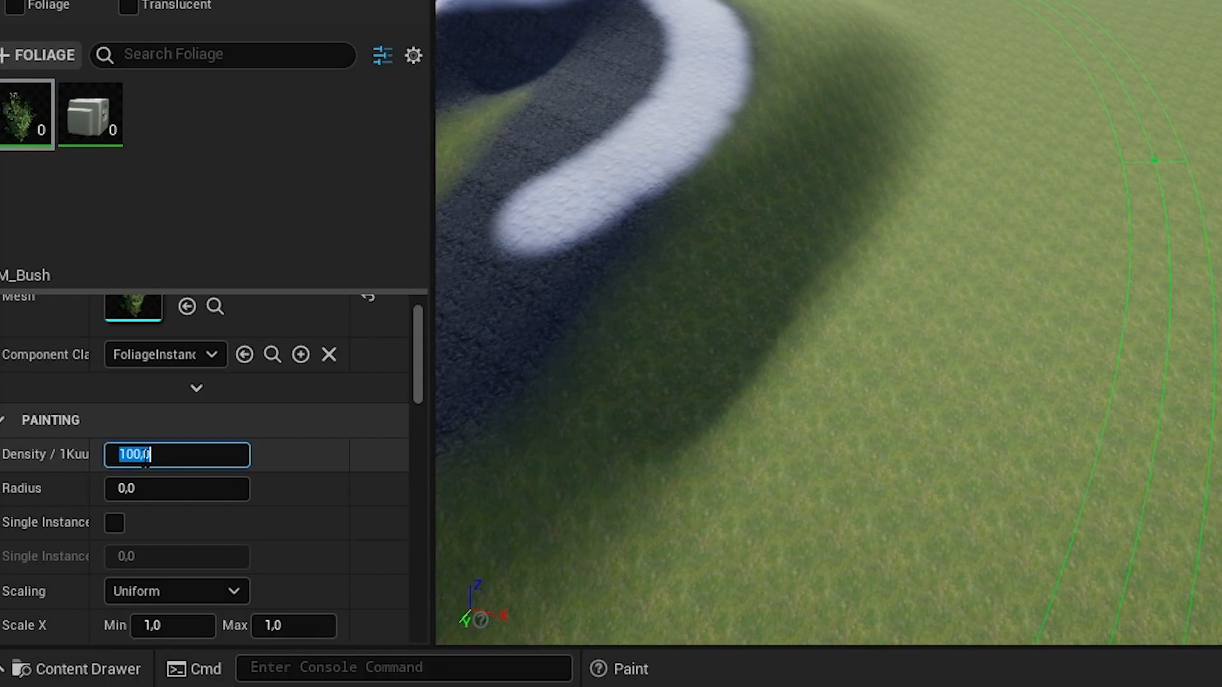
{"action": "type", "text": "200"}
{"action": "key", "text": "Return"}
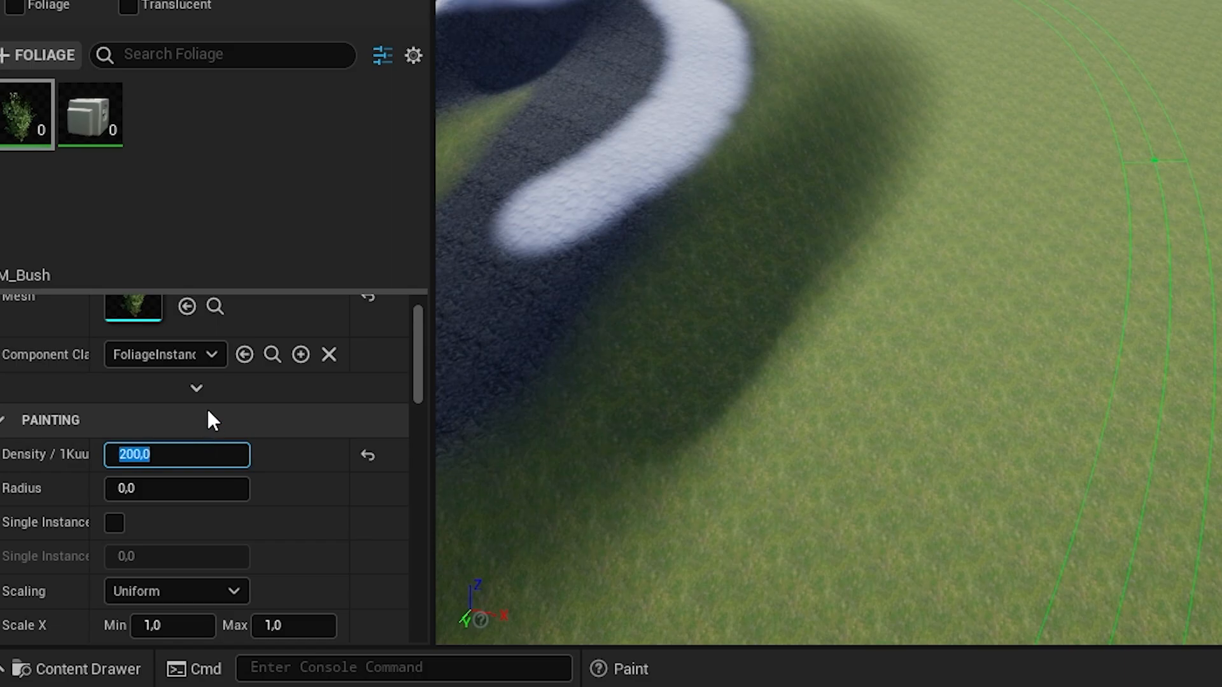
- Paint a large circular patch of bushes and chairs on the flat grass
{"action": "left_click", "coordinate": [926, 296]}
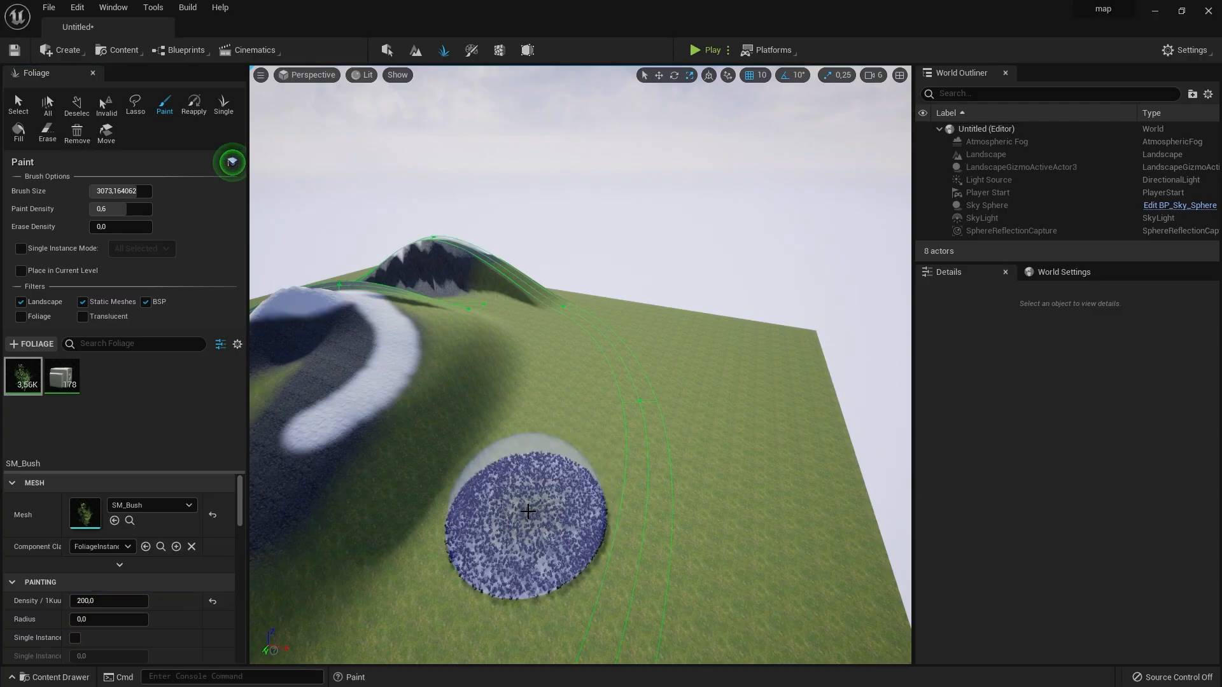
{"action": "mouse_move", "coordinate": [577, 420]}
{"action": "right_mouse_down"}
{"action": "mouse_move", "coordinate": [578, 471]}
{"action": "mouse_move", "coordinate": [581, 405]}
{"action": "right_mouse_up"}
{"action": "key", "text": "w"}
{"action": "key", "text": "s"}
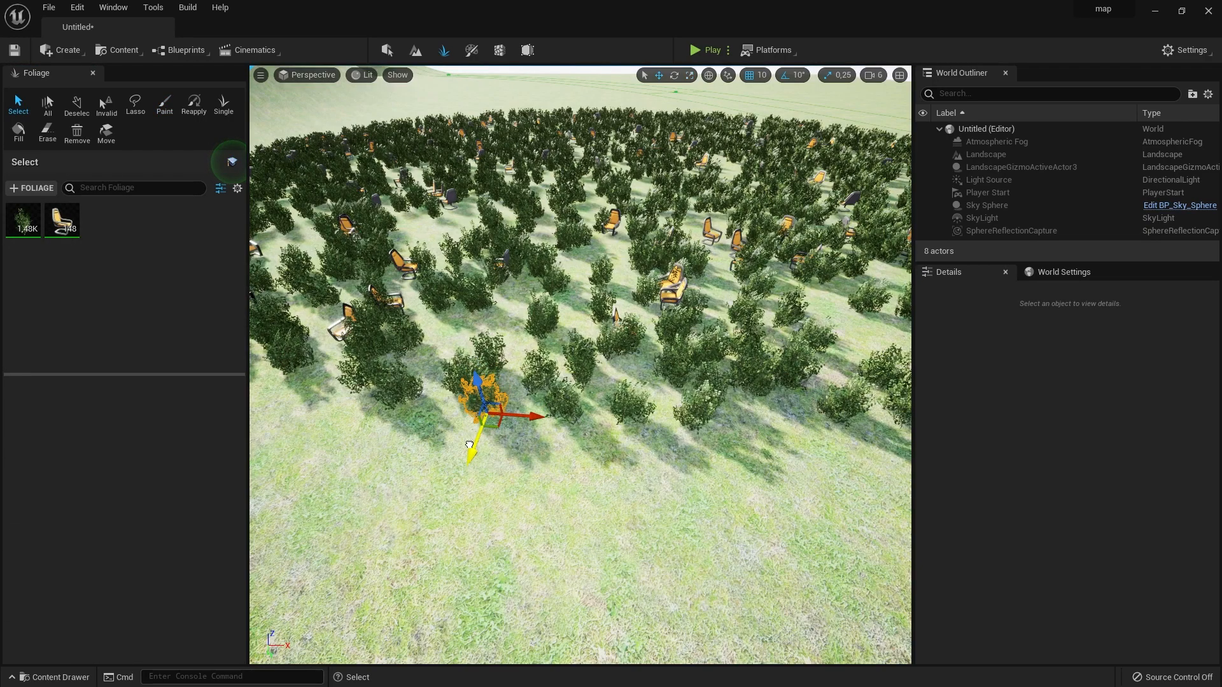
- Try raising all the painted foliage instances together, undo the move and clear the selection
{"action": "left_click_drag", "start_coordinate": [469, 436], "coordinate": [468, 383]}
{"action": "key", "text": "Delete"}
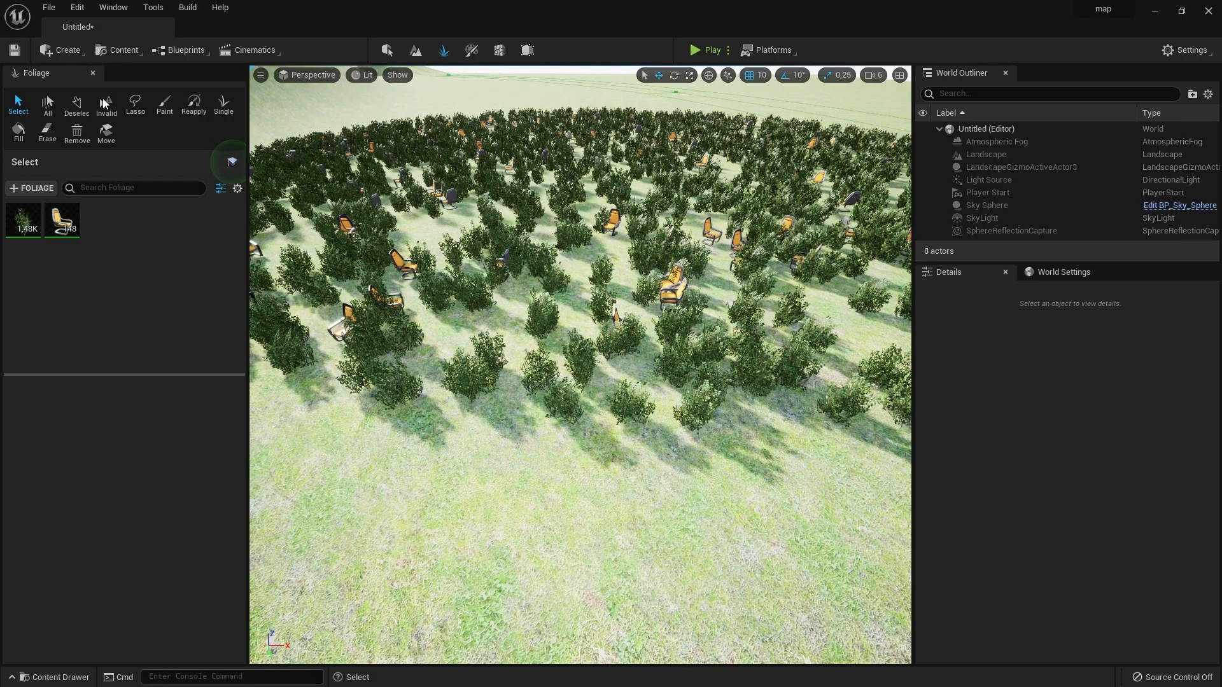
{"action": "left_click", "coordinate": [48, 103]}
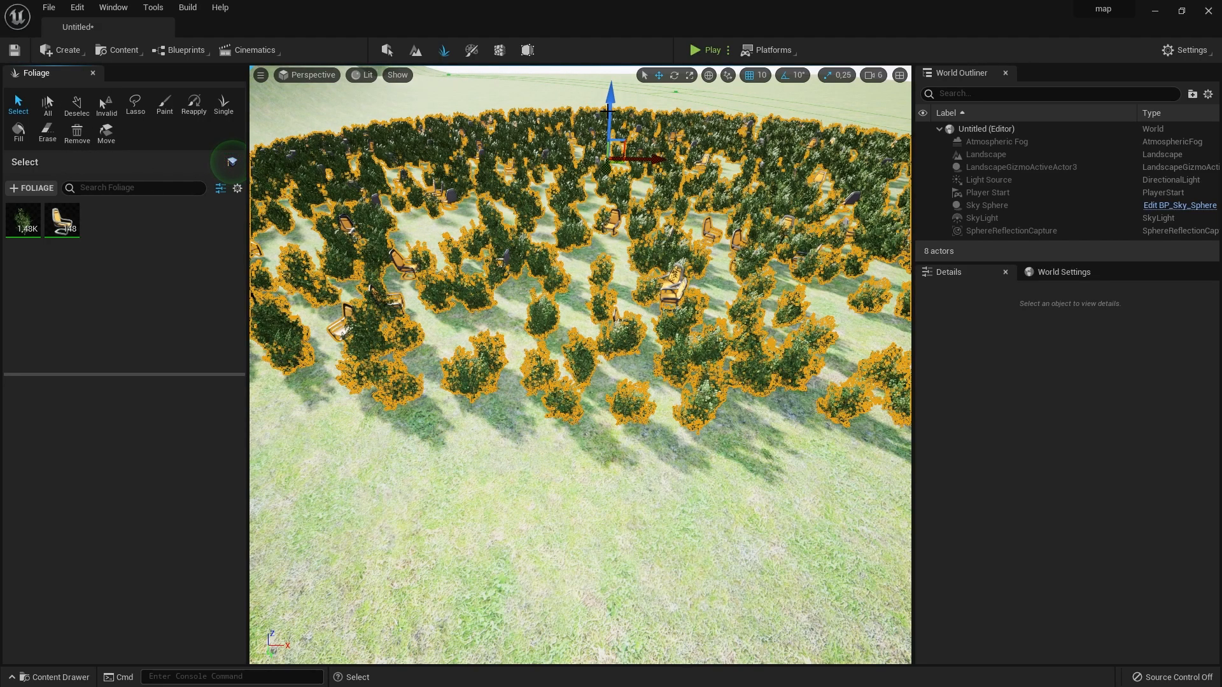
{"action": "scroll", "coordinate": [612, 110], "scroll_direction": "down", "scroll_amount": 5}
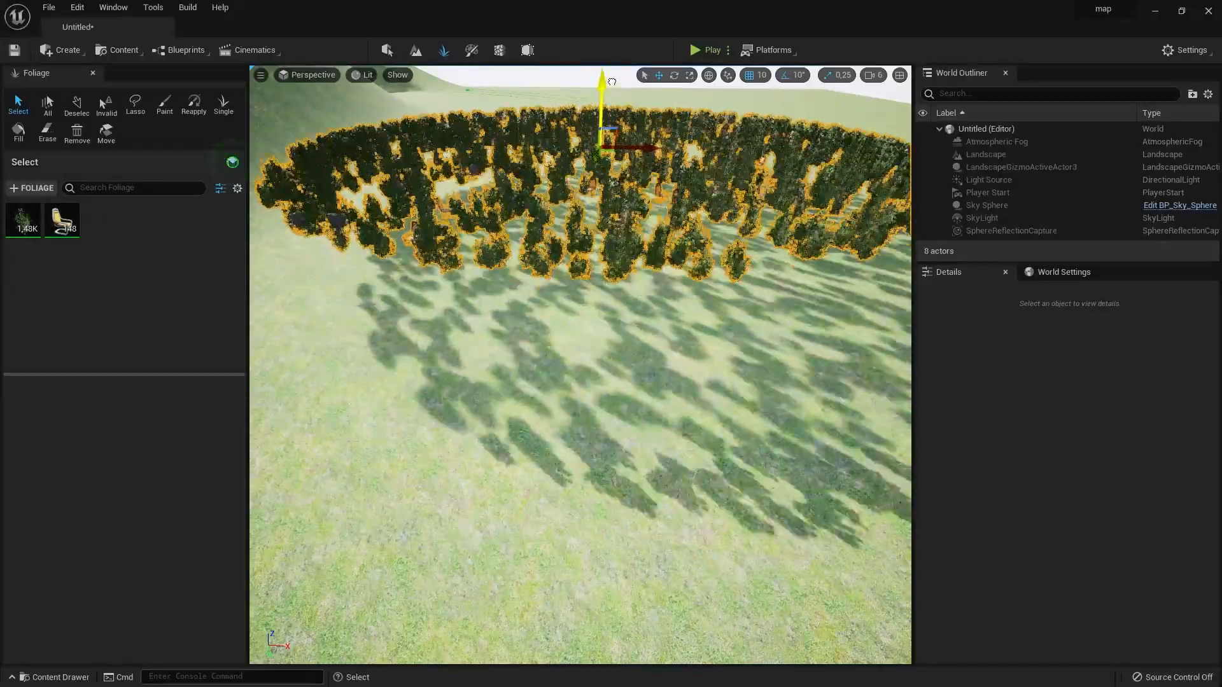
{"action": "left_click_drag", "start_coordinate": [600, 103], "coordinate": [601, 72]}
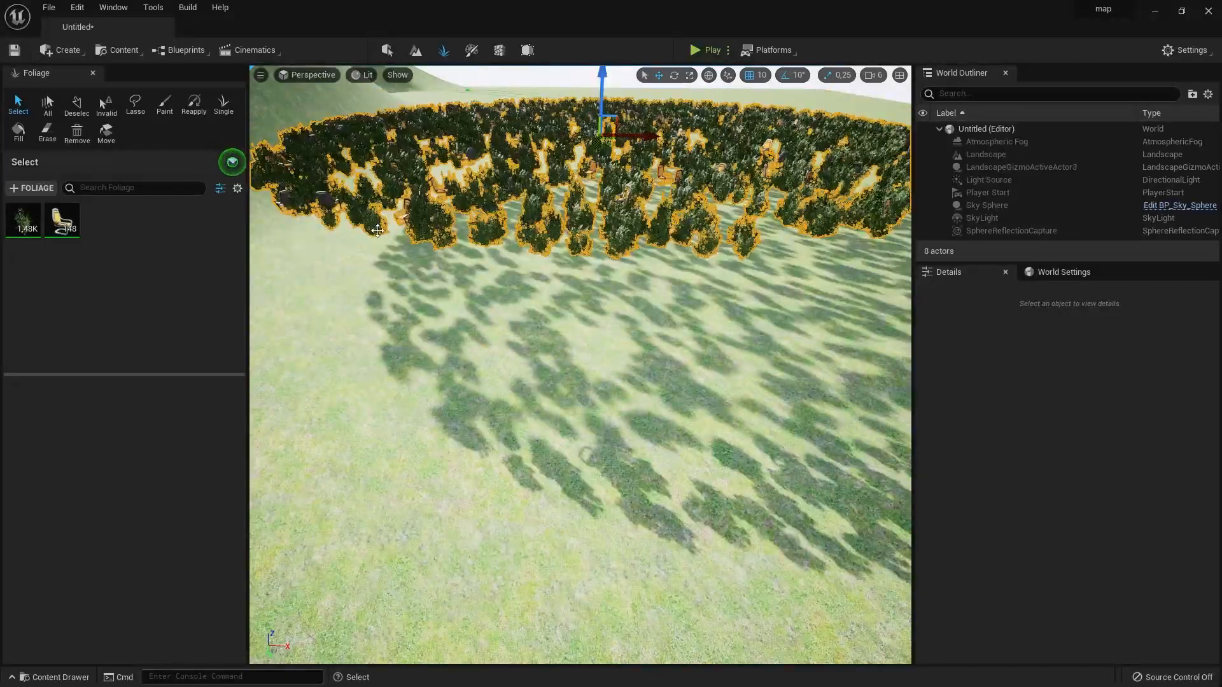
{"action": "key", "text": "ctrl+z"}
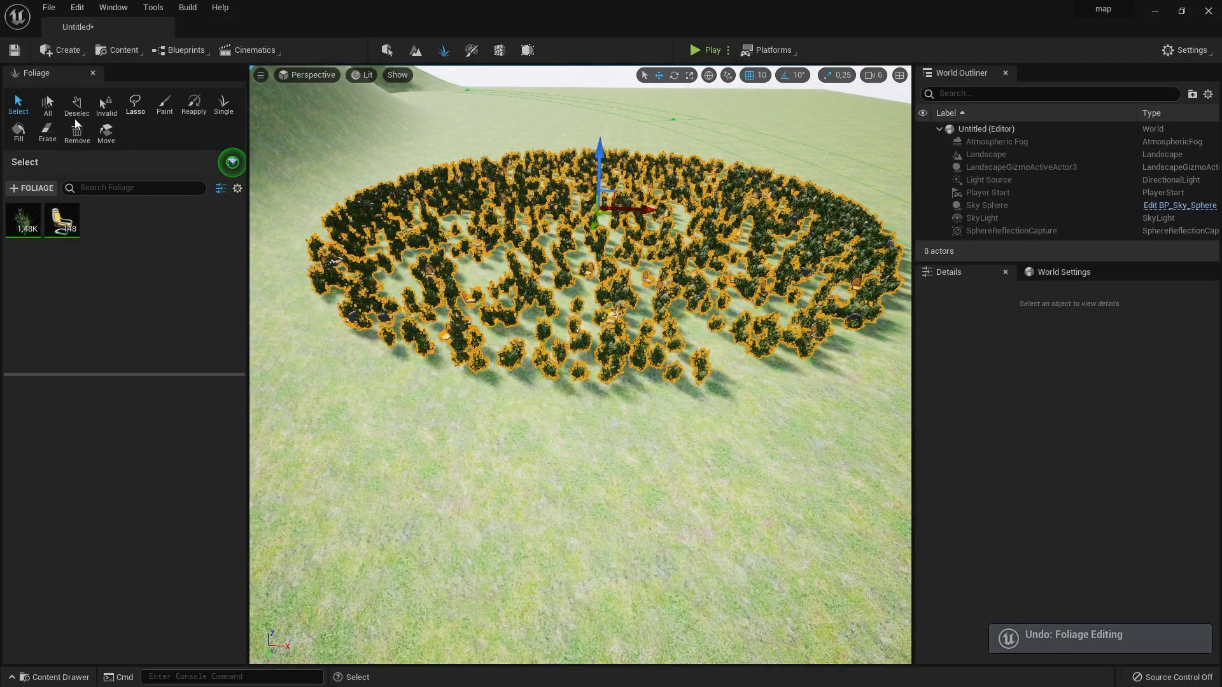
{"action": "left_click", "coordinate": [67, 99]}
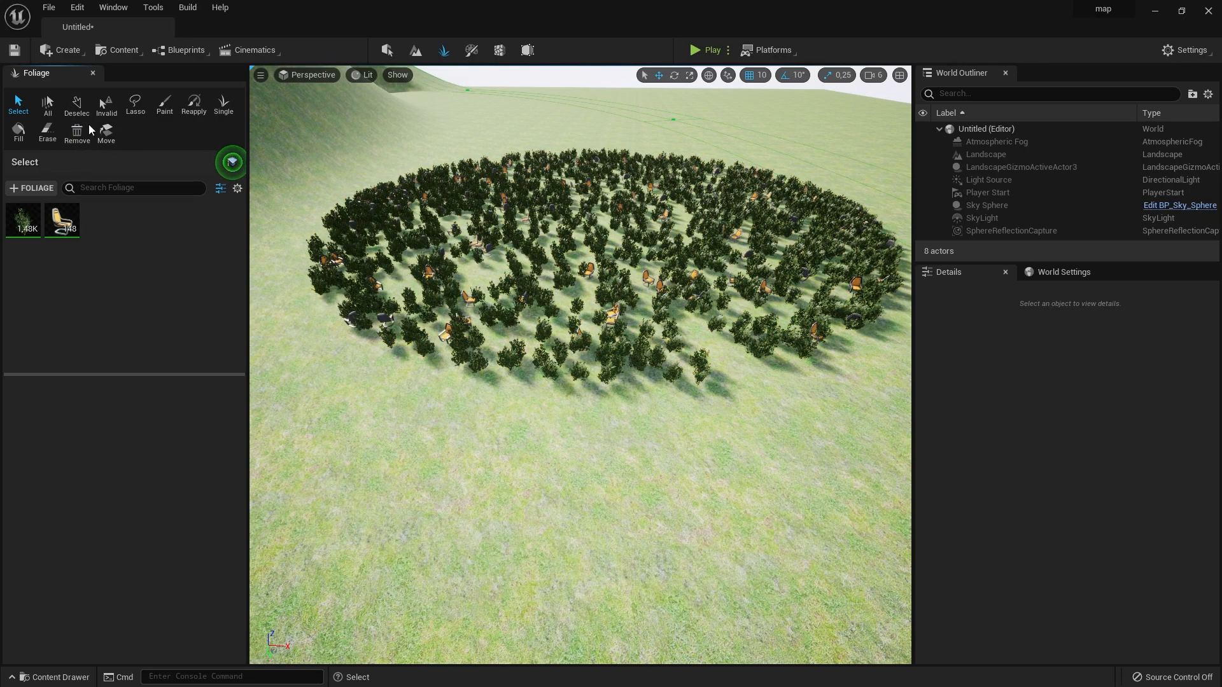
- Lasso-select foliage at the edge of the painted patch and paint more bushes and chairs beside it
{"action": "left_click", "coordinate": [135, 107]}
{"action": "mouse_move", "coordinate": [283, 215]}
{"action": "left_mouse_down"}
{"action": "mouse_move", "coordinate": [344, 240]}
{"action": "mouse_move", "coordinate": [483, 248]}
{"action": "left_mouse_up"}
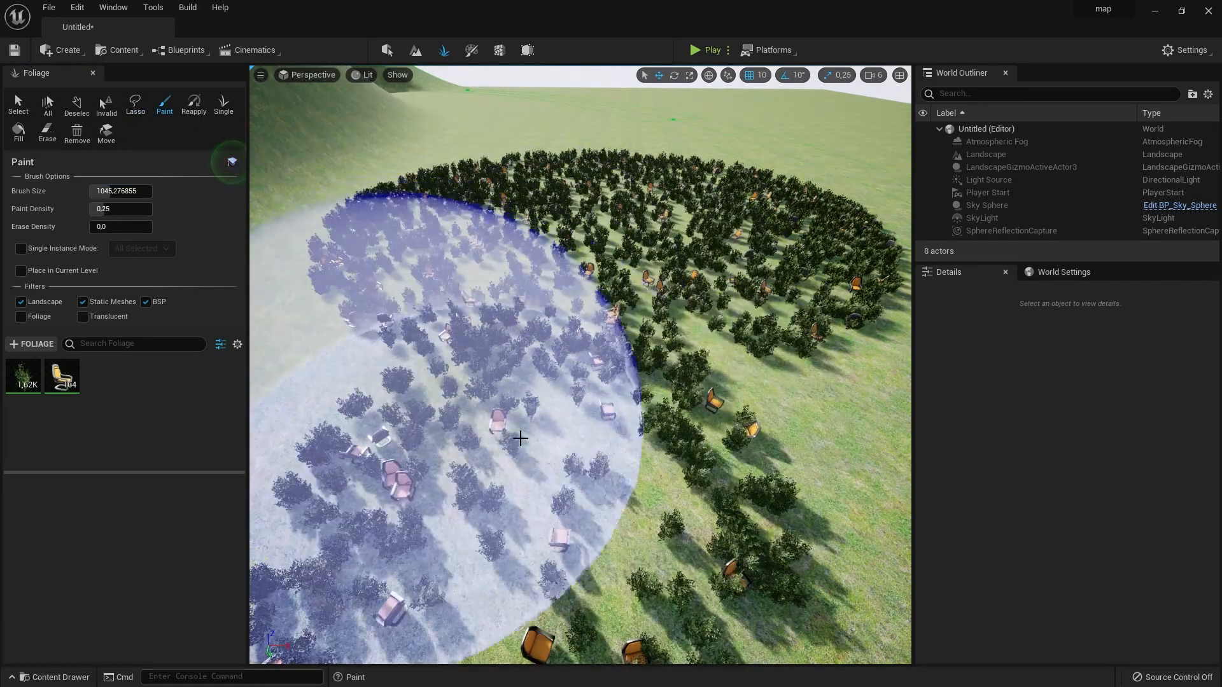
{"action": "left_click", "coordinate": [472, 470]}
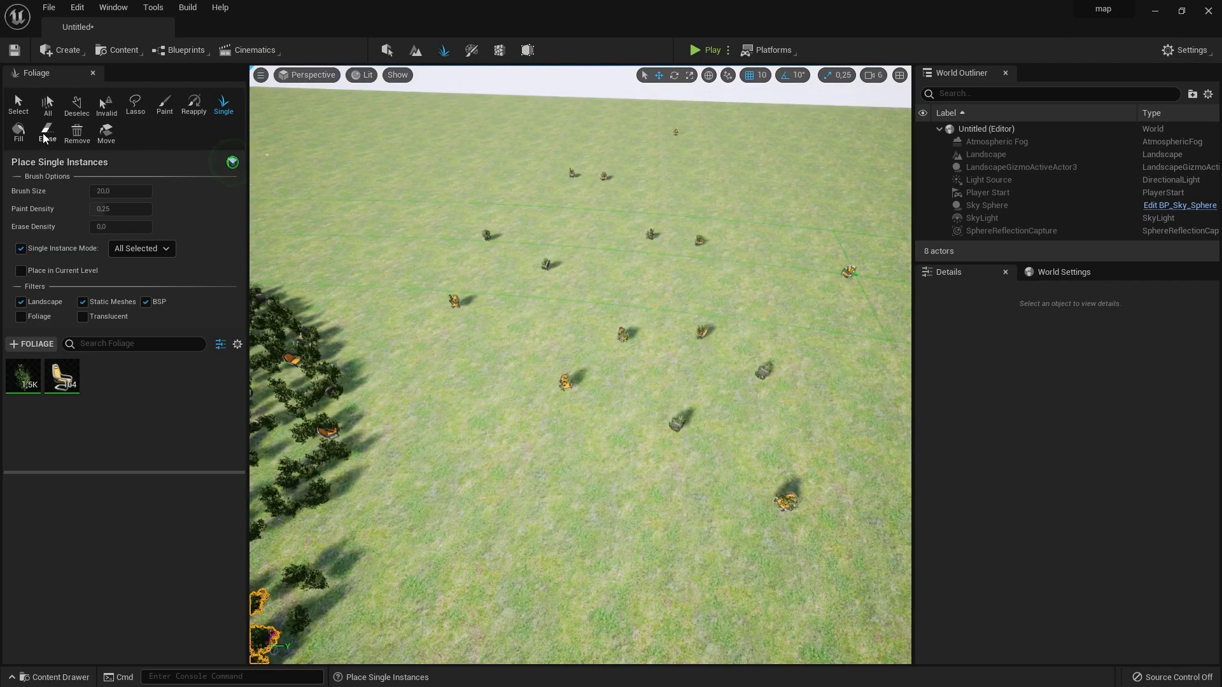
- Erase all the painted bushes and chairs from the landscape
{"action": "left_click", "coordinate": [47, 131]}
{"action": "mouse_move", "coordinate": [537, 249]}
{"action": "left_mouse_down"}
{"action": "mouse_move", "coordinate": [509, 276]}
{"action": "mouse_move", "coordinate": [547, 330]}
{"action": "mouse_move", "coordinate": [618, 233]}
{"action": "left_mouse_up"}
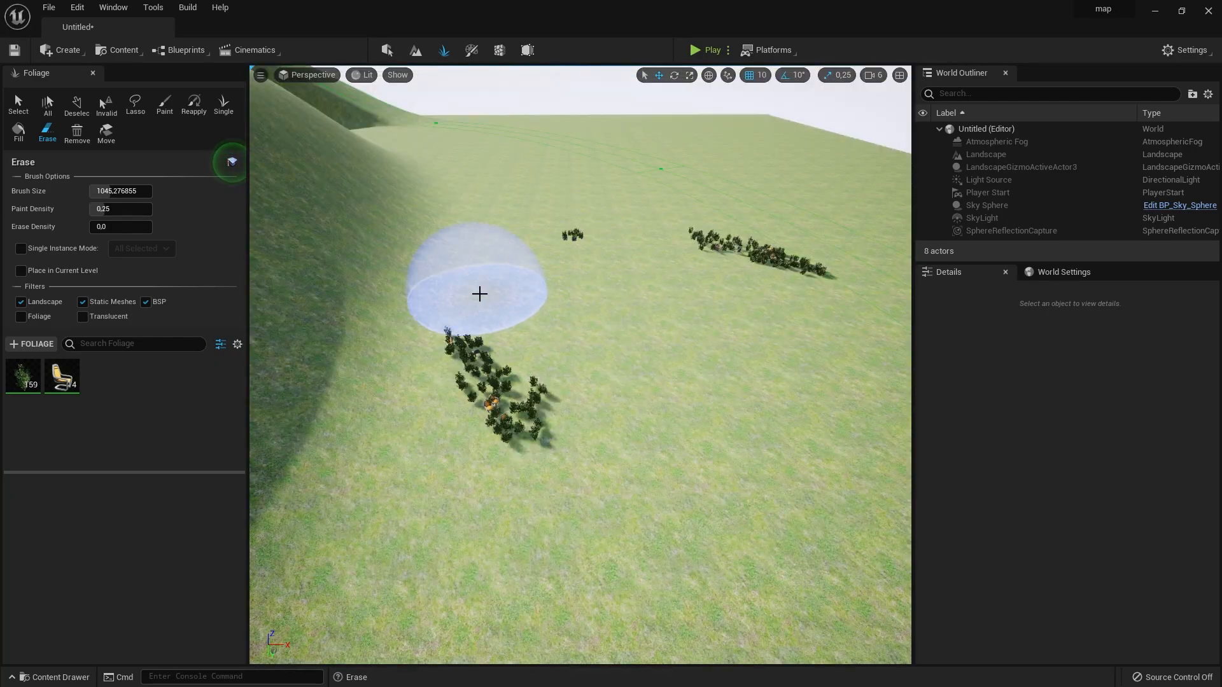
{"action": "mouse_move", "coordinate": [480, 291]}
{"action": "left_mouse_down"}
{"action": "mouse_move", "coordinate": [851, 368]}
{"action": "mouse_move", "coordinate": [598, 318]}
{"action": "left_mouse_up"}
{"action": "mouse_move", "coordinate": [712, 471]}
{"action": "right_mouse_down"}
{"action": "mouse_move", "coordinate": [714, 423]}
{"action": "mouse_move", "coordinate": [786, 472]}
{"action": "right_mouse_up"}
- Set the SM_Bush foliage type's painting density to 1000
{"action": "left_click", "coordinate": [96, 601]}
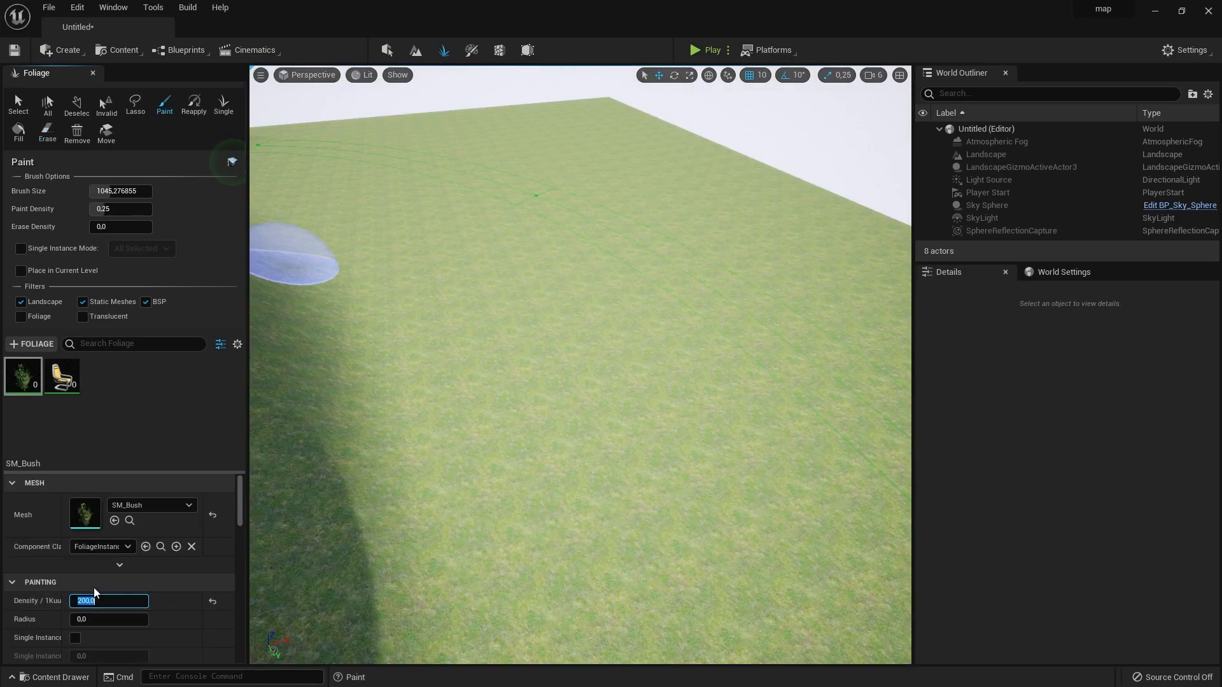
{"action": "type", "text": "100000"}
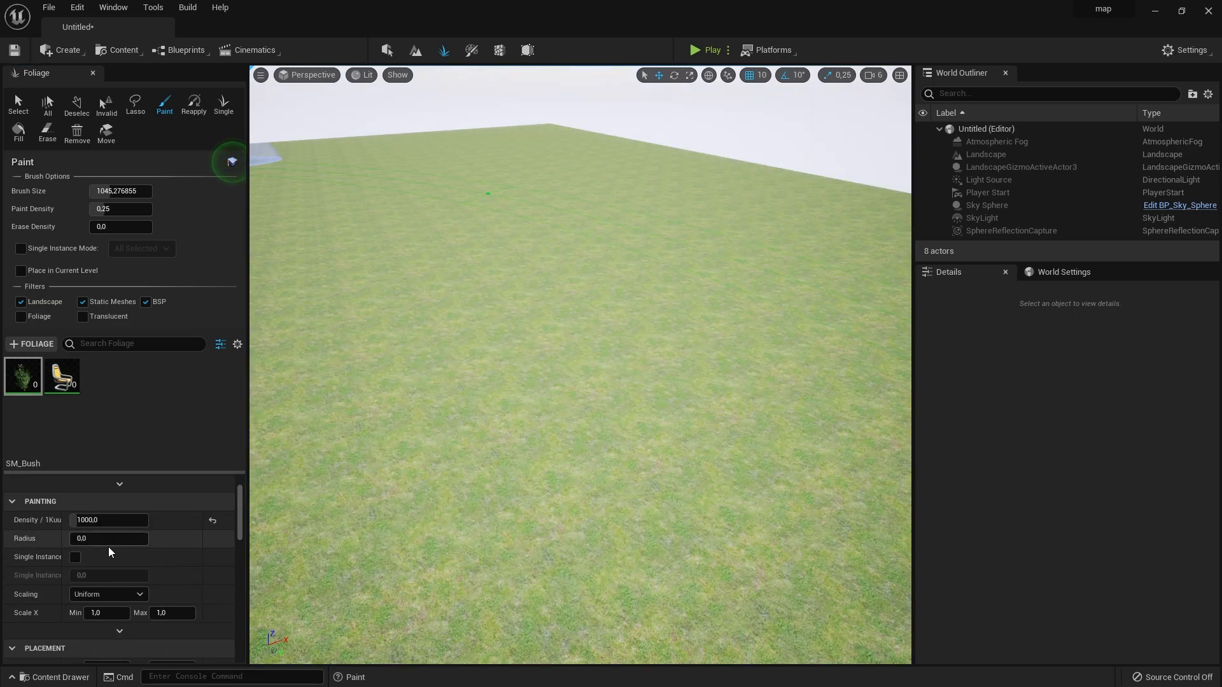
{"action": "scroll", "coordinate": [108, 559], "scroll_direction": "down", "scroll_amount": 3}
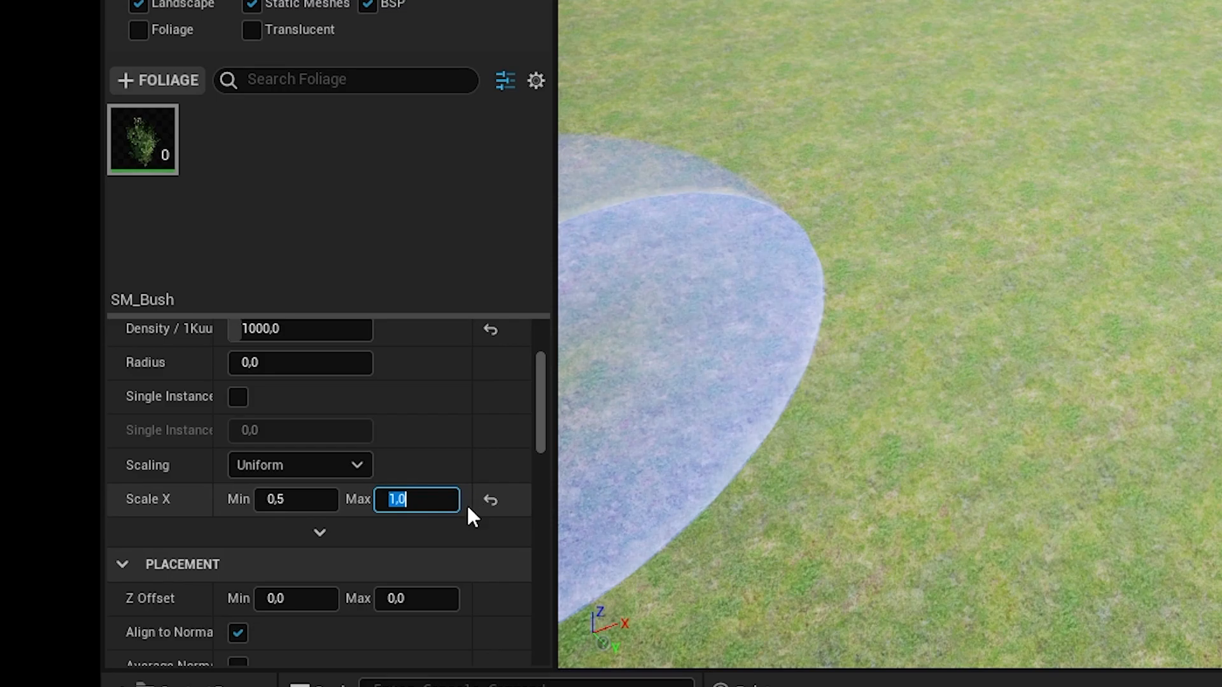
- Set SM_Bush's Scale X range to 0.5 minimum and 3.0 maximum and paint bushes of varied size on the grass
{"action": "type", "text": "3"}
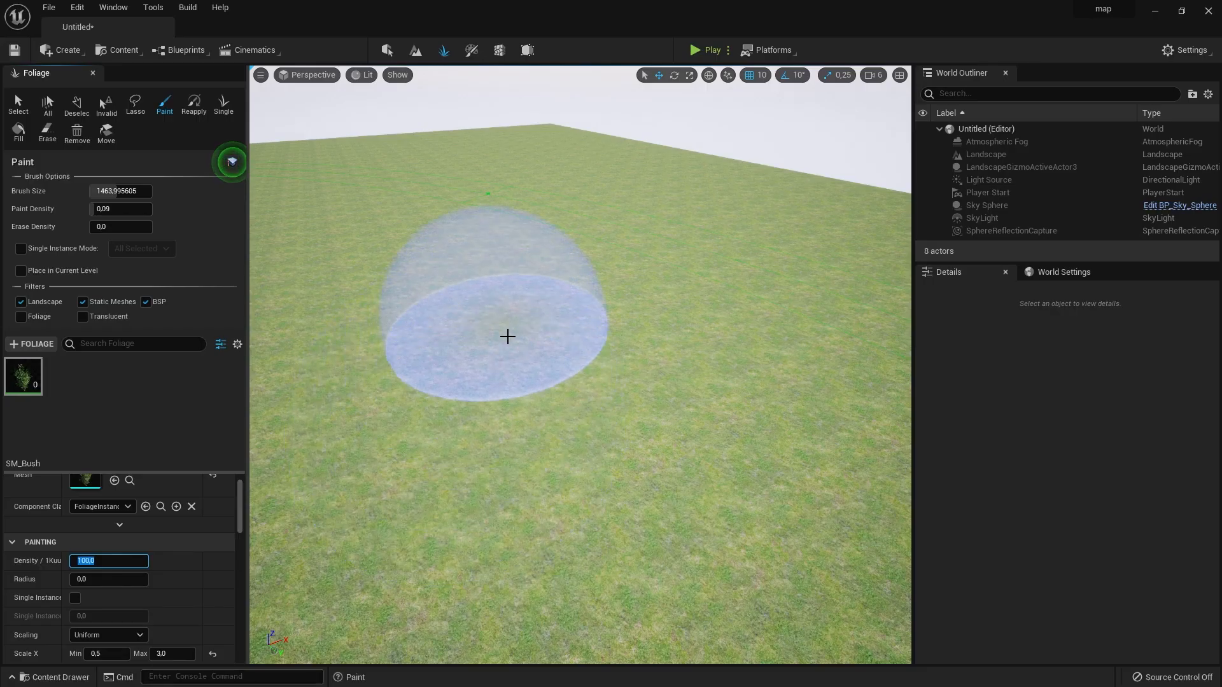
{"action": "mouse_move", "coordinate": [507, 336]}
{"action": "left_mouse_down"}
{"action": "mouse_move", "coordinate": [693, 471]}
{"action": "mouse_move", "coordinate": [821, 312]}
{"action": "left_mouse_up"}
{"action": "mouse_move", "coordinate": [821, 311]}
{"action": "right_mouse_down"}
{"action": "mouse_move", "coordinate": [795, 280]}
{"action": "mouse_move", "coordinate": [814, 254]}
{"action": "mouse_move", "coordinate": [804, 235]}
{"action": "mouse_move", "coordinate": [821, 220]}
{"action": "mouse_move", "coordinate": [891, 223]}
{"action": "mouse_move", "coordinate": [796, 218]}
{"action": "mouse_move", "coordinate": [831, 222]}
{"action": "right_mouse_up"}
{"action": "key", "text": "w"}
{"action": "key", "text": "w"}
{"action": "key", "text": "w"}
{"action": "key", "text": "e"}
{"action": "key", "text": "w"}
{"action": "key", "text": "s"}
{"action": "key", "text": "e"}
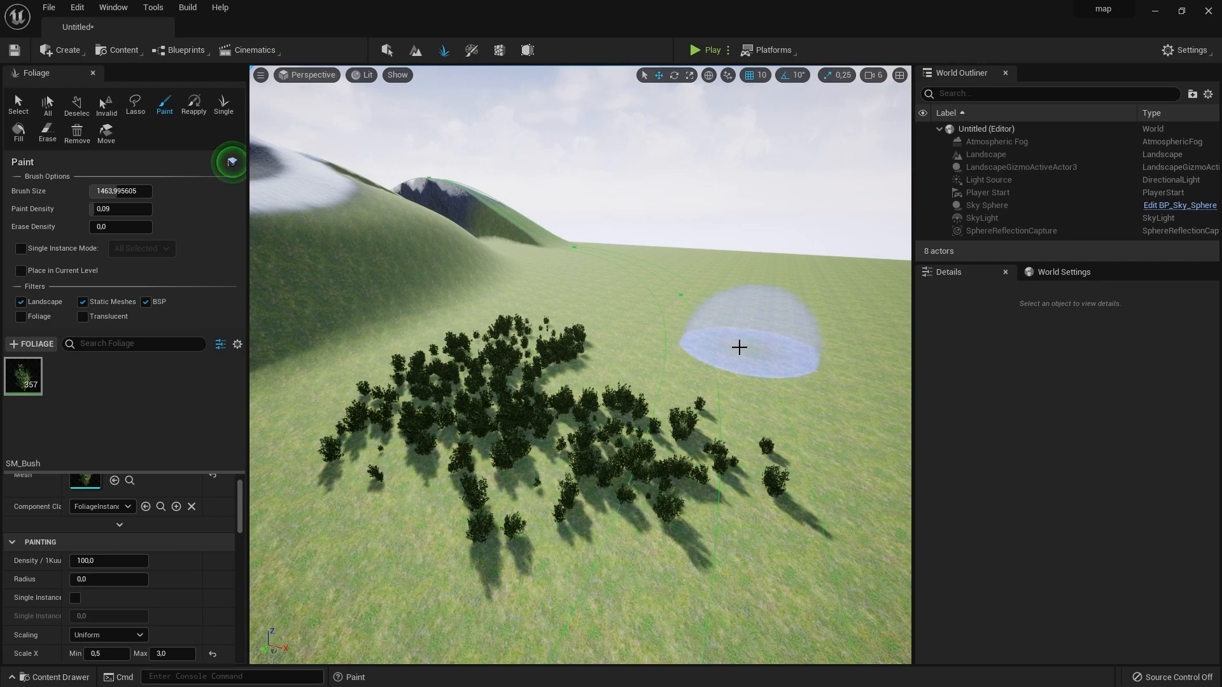
- Raise SM_Bush's Z Offset to 1184.8592 for both minimum and maximum and paint bushes floating above the grass
{"action": "right_click_drag", "start_coordinate": [702, 410], "coordinate": [721, 411]}
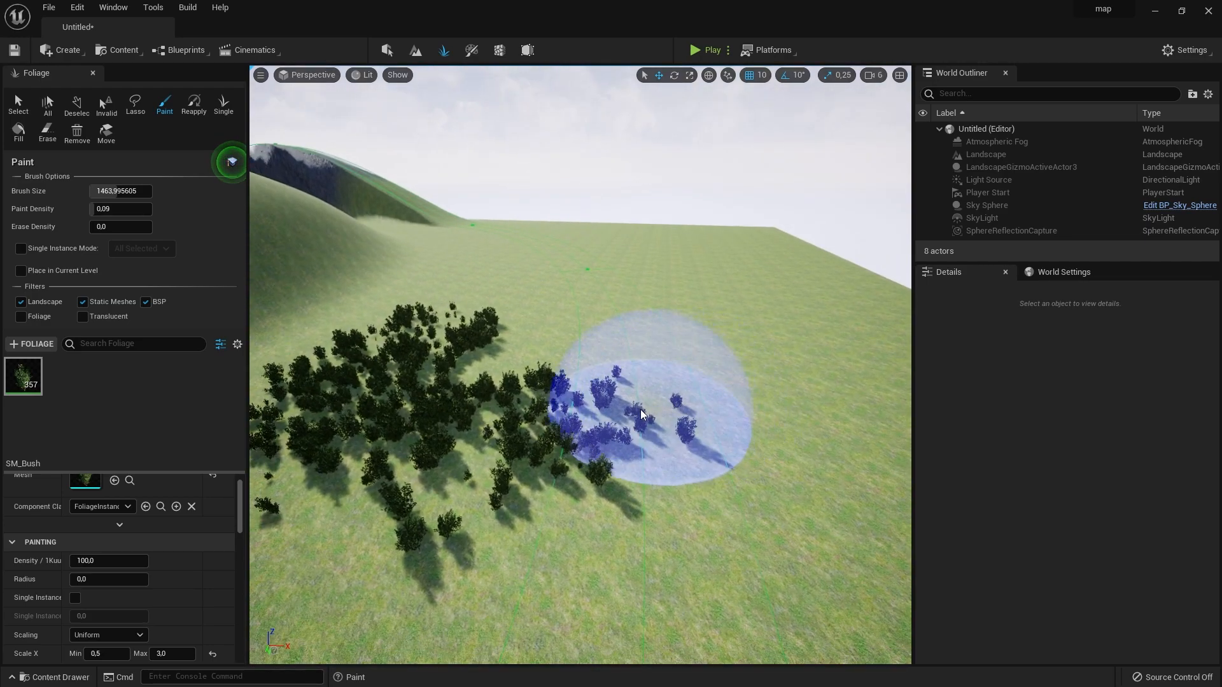
{"action": "left_click_drag", "start_coordinate": [99, 544], "coordinate": [104, 544]}
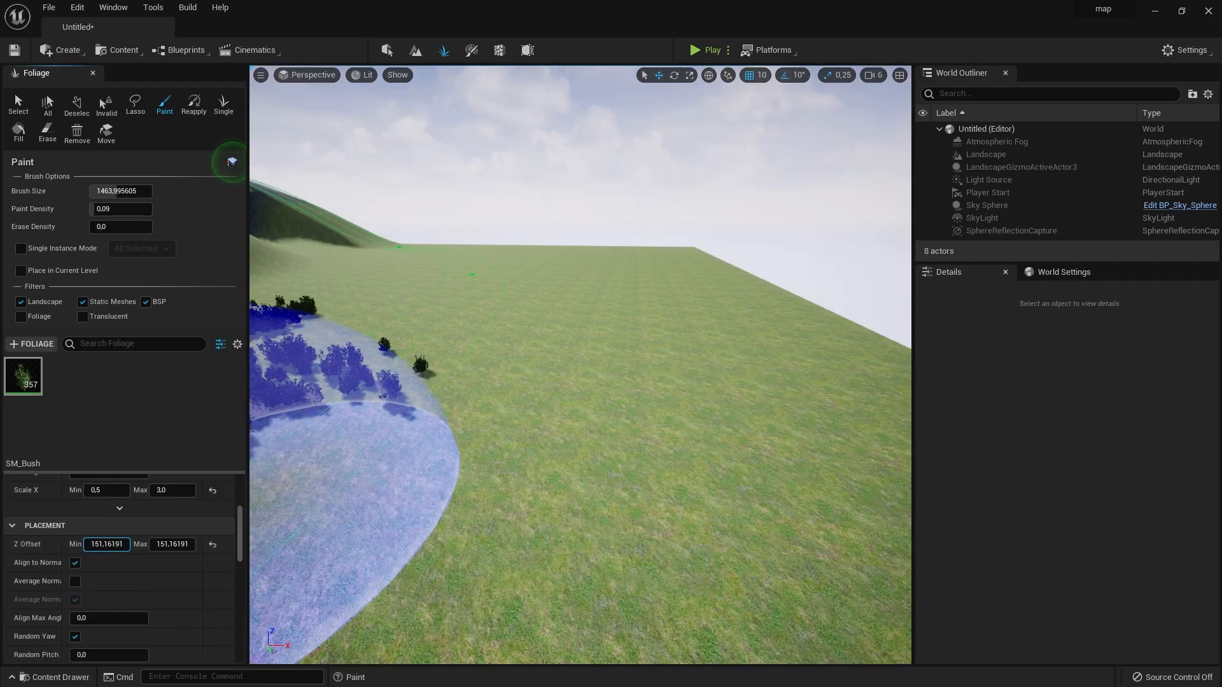
{"action": "mouse_move", "coordinate": [751, 382]}
{"action": "left_mouse_down"}
{"action": "mouse_move", "coordinate": [651, 369]}
{"action": "mouse_move", "coordinate": [723, 391]}
{"action": "mouse_move", "coordinate": [663, 464]}
{"action": "left_mouse_up"}
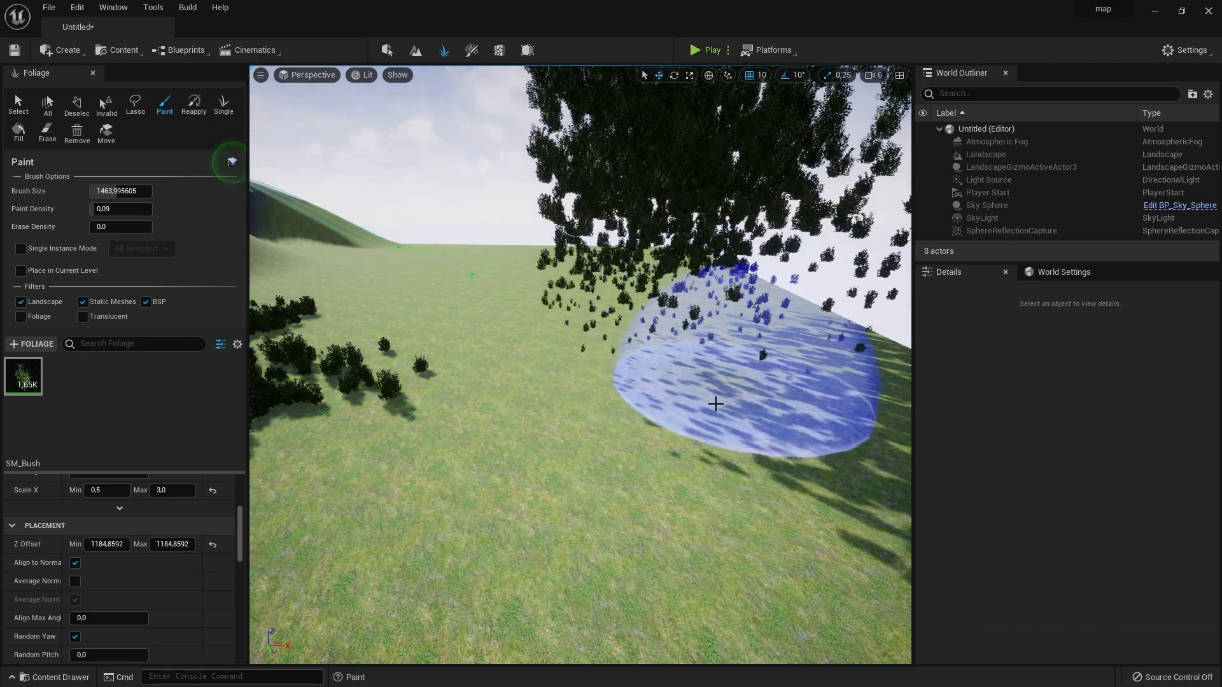
{"action": "mouse_move", "coordinate": [663, 464]}
{"action": "right_mouse_down"}
{"action": "mouse_move", "coordinate": [690, 413]}
{"action": "mouse_move", "coordinate": [642, 424]}
{"action": "right_mouse_up"}
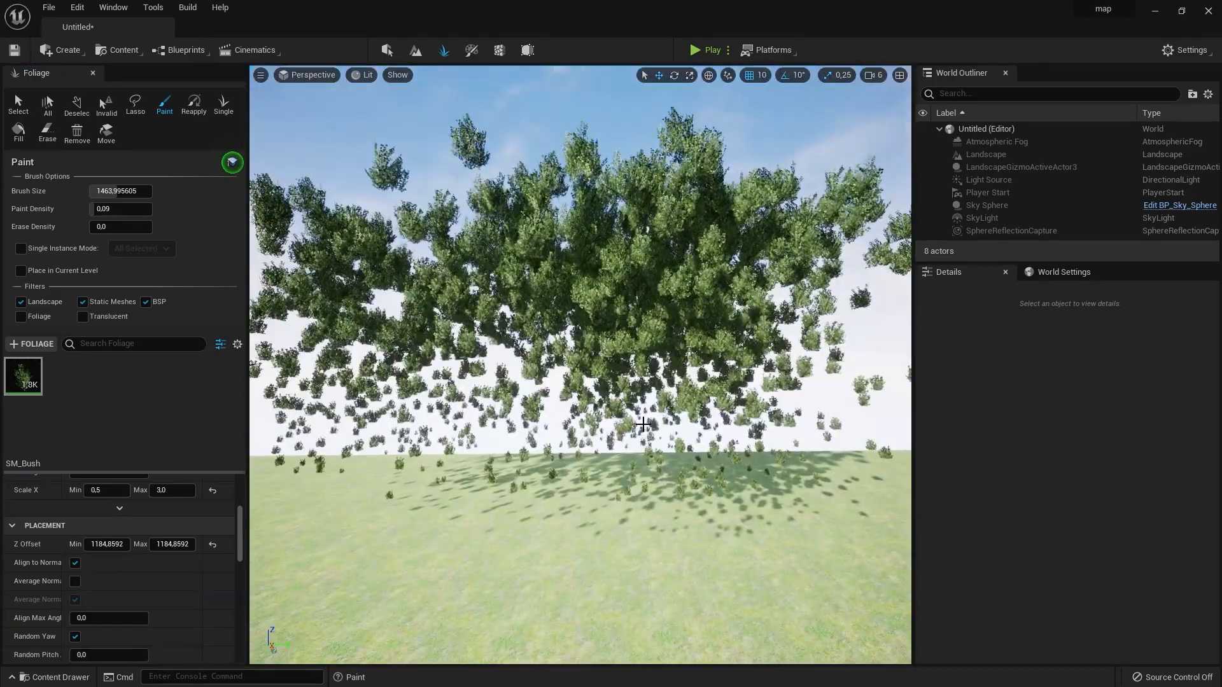
{"action": "key", "text": "w"}
{"action": "right_click_drag", "start_coordinate": [756, 431], "coordinate": [754, 429]}
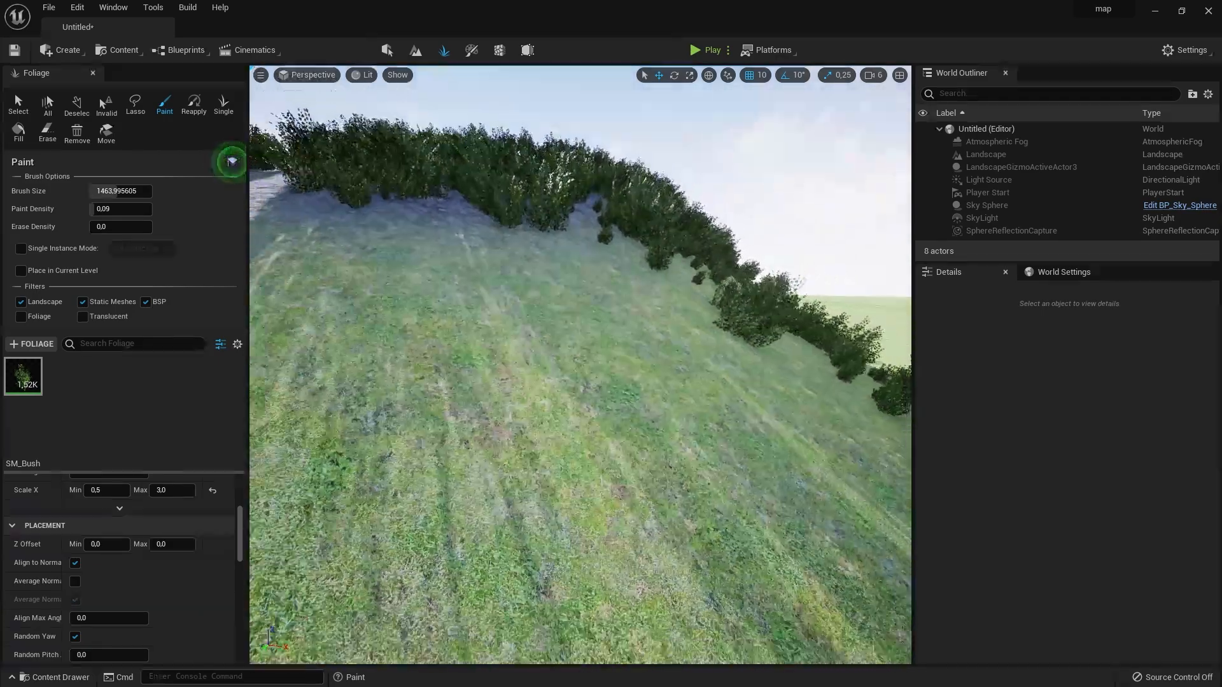
- Paint bushes on the mountain slope, turn off SM_Bush's Align to Normal and paint more bushes on the neighbouring slope
{"action": "mouse_move", "coordinate": [580, 365]}
{"action": "right_mouse_down"}
{"action": "mouse_move", "coordinate": [581, 338]}
{"action": "mouse_move", "coordinate": [581, 353]}
{"action": "mouse_move", "coordinate": [539, 325]}
{"action": "right_mouse_up"}
{"action": "left_click", "coordinate": [74, 563]}
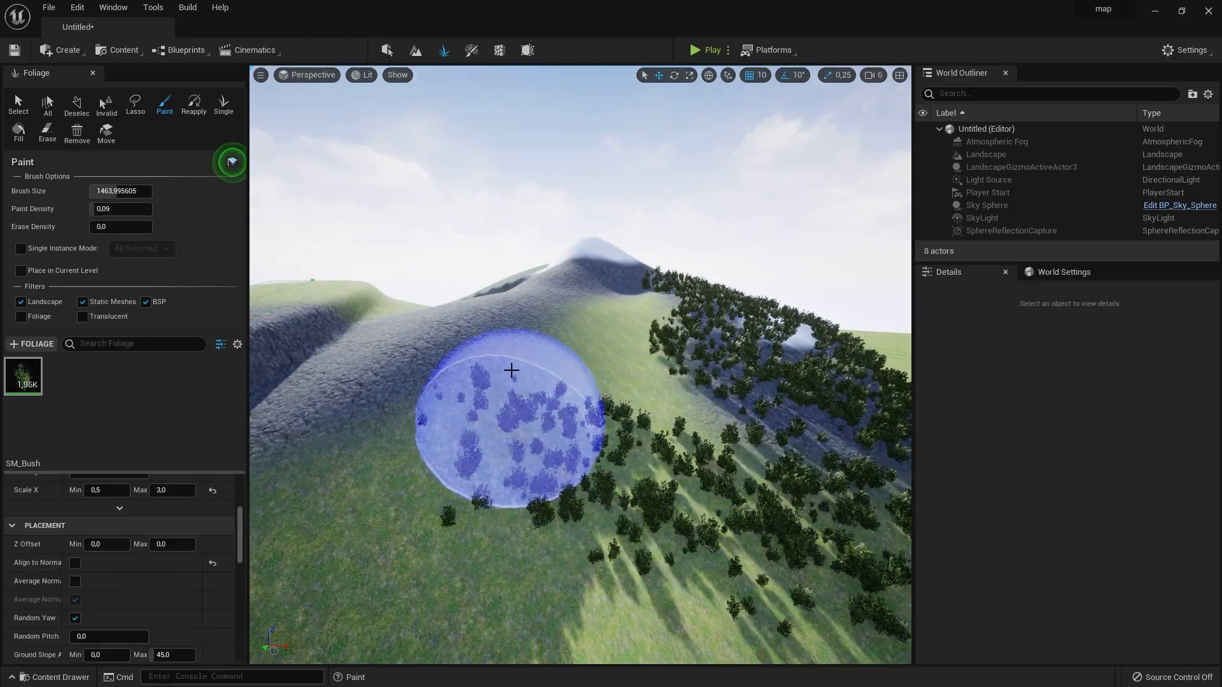
{"action": "left_click_drag", "start_coordinate": [395, 591], "coordinate": [649, 534]}
{"action": "right_click_drag", "start_coordinate": [649, 534], "coordinate": [629, 491]}
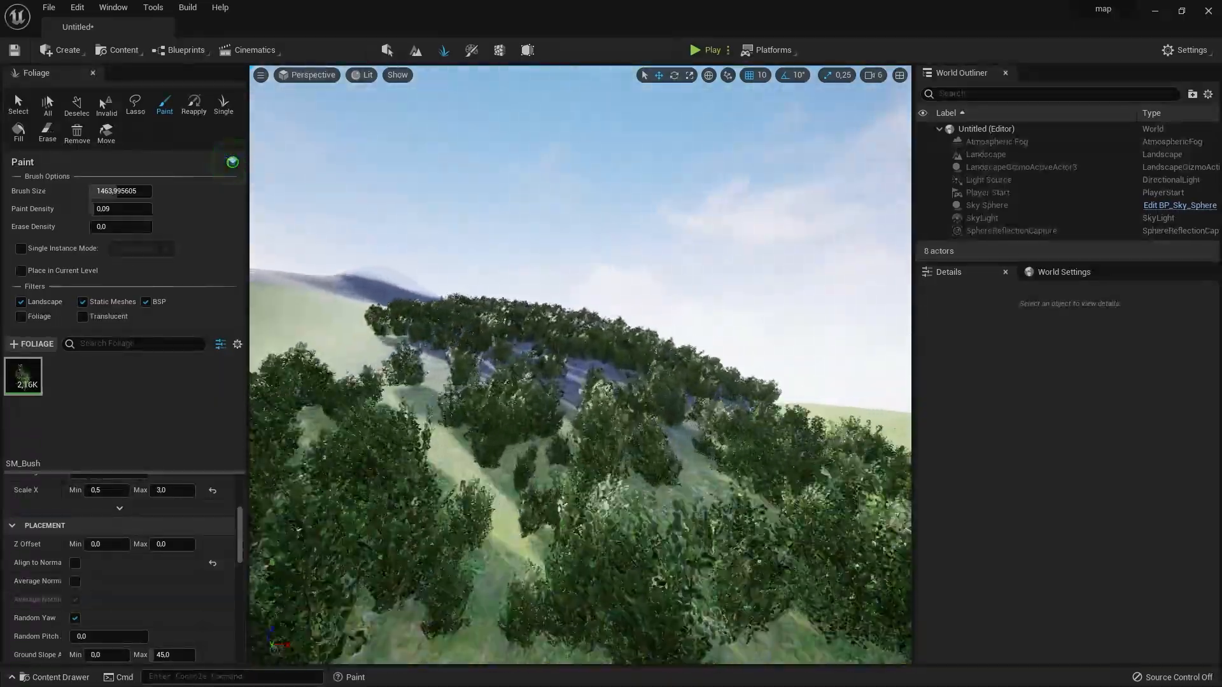
{"action": "mouse_move", "coordinate": [580, 365]}
{"action": "right_mouse_down"}
{"action": "mouse_move", "coordinate": [573, 356]}
{"action": "mouse_move", "coordinate": [588, 363]}
{"action": "right_mouse_up"}
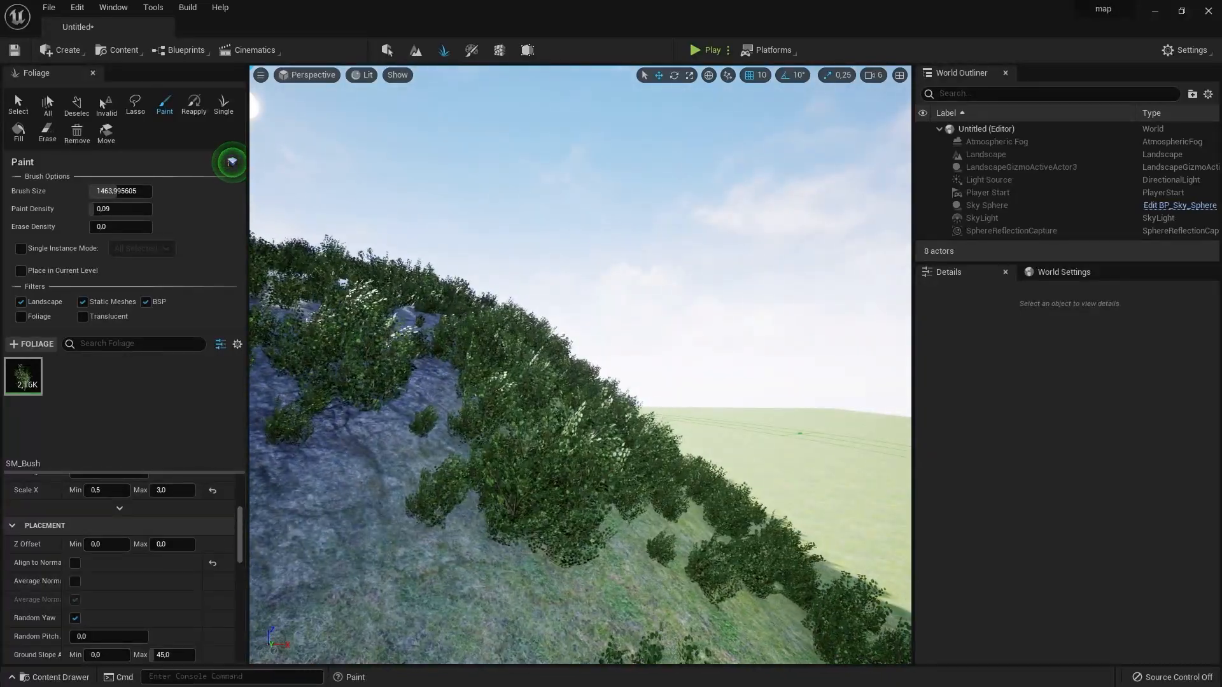
{"action": "right_click_drag", "start_coordinate": [589, 363], "coordinate": [593, 359]}
- Set SM_PillarFrame's maximum Ground Slope Angle to 10 and paint pillars from the mountain's foot across the flat ground
{"action": "mouse_move", "coordinate": [14, 373]}
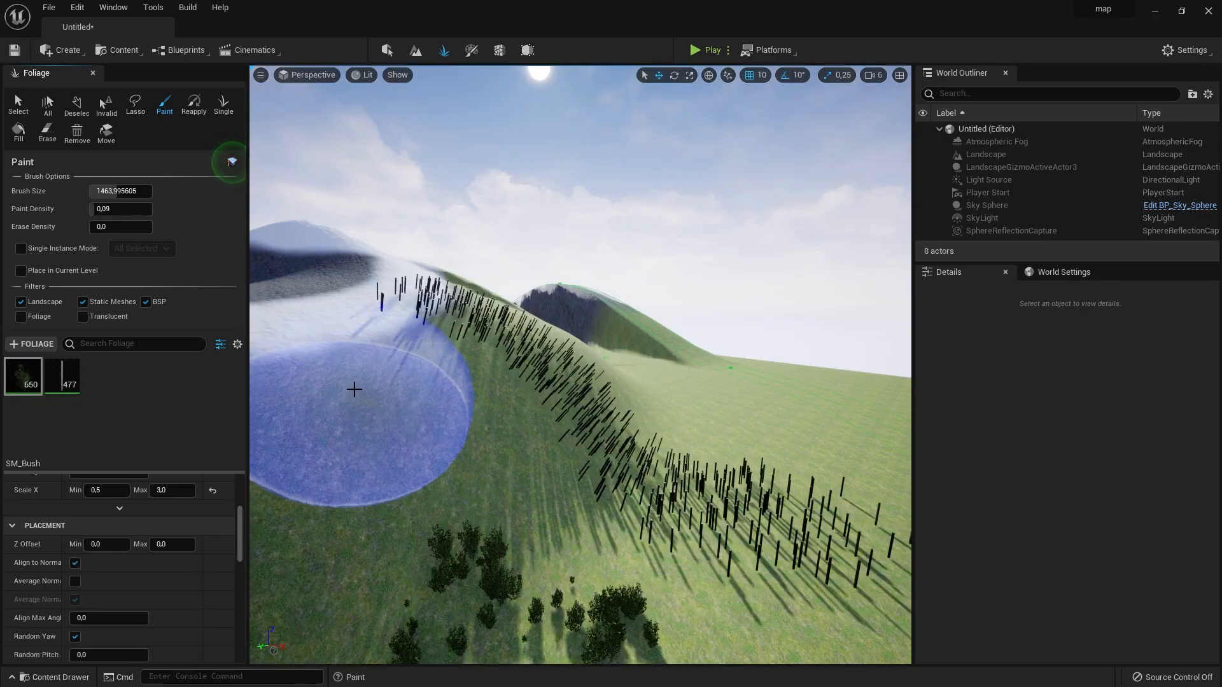
{"action": "mouse_move", "coordinate": [355, 381]}
{"action": "left_mouse_down"}
{"action": "mouse_move", "coordinate": [409, 458]}
{"action": "mouse_move", "coordinate": [586, 627]}
{"action": "mouse_move", "coordinate": [700, 573]}
{"action": "left_mouse_up"}
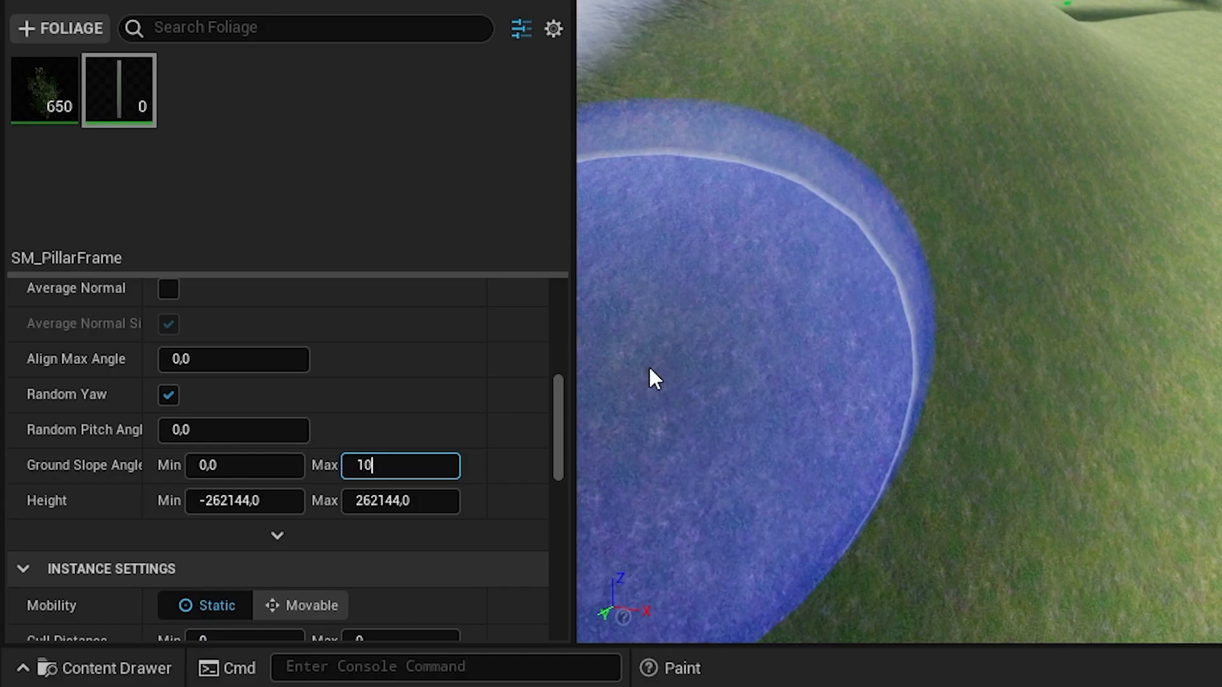
{"action": "key", "text": "Return"}
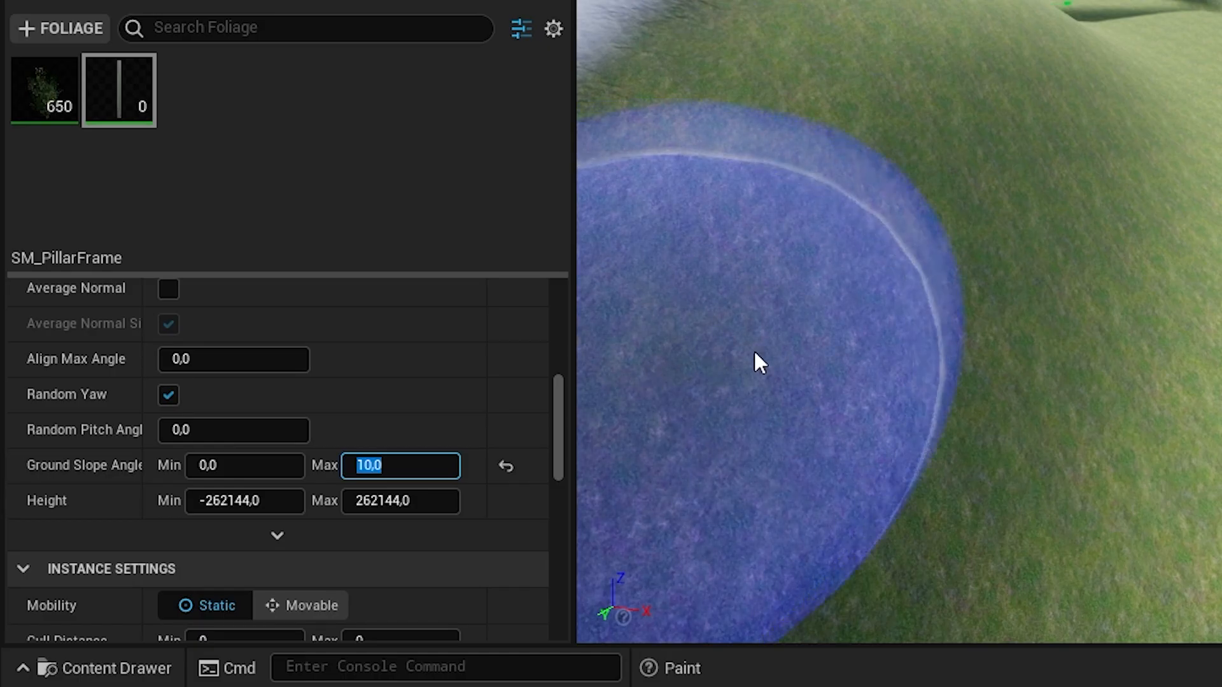
{"action": "right_click_drag", "start_coordinate": [736, 360], "coordinate": [736, 360]}
{"action": "right_click_drag", "start_coordinate": [755, 456], "coordinate": [776, 453]}
{"action": "mouse_move", "coordinate": [777, 453]}
{"action": "left_mouse_down"}
{"action": "mouse_move", "coordinate": [689, 445]}
{"action": "mouse_move", "coordinate": [718, 479]}
{"action": "mouse_move", "coordinate": [668, 464]}
{"action": "mouse_move", "coordinate": [627, 505]}
{"action": "left_mouse_up"}
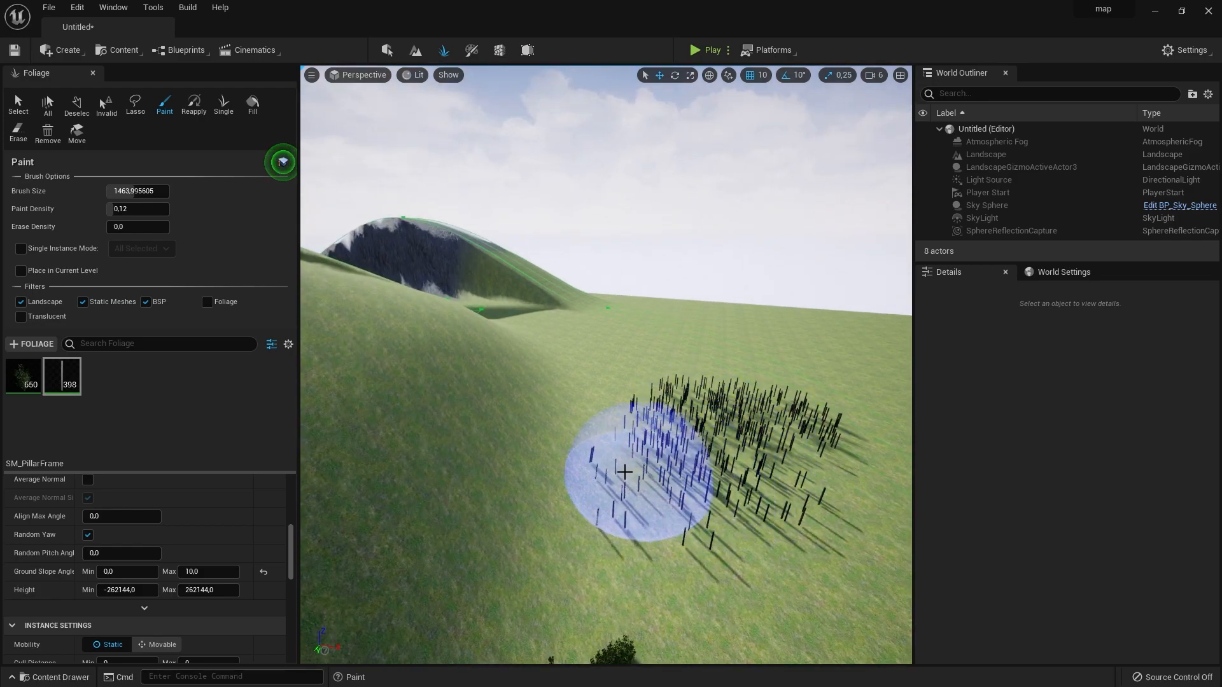
{"action": "mouse_move", "coordinate": [559, 336]}
{"action": "left_mouse_down"}
{"action": "mouse_move", "coordinate": [578, 341]}
{"action": "mouse_move", "coordinate": [594, 450]}
{"action": "mouse_move", "coordinate": [494, 587]}
{"action": "mouse_move", "coordinate": [681, 528]}
{"action": "mouse_move", "coordinate": [668, 355]}
{"action": "left_mouse_up"}
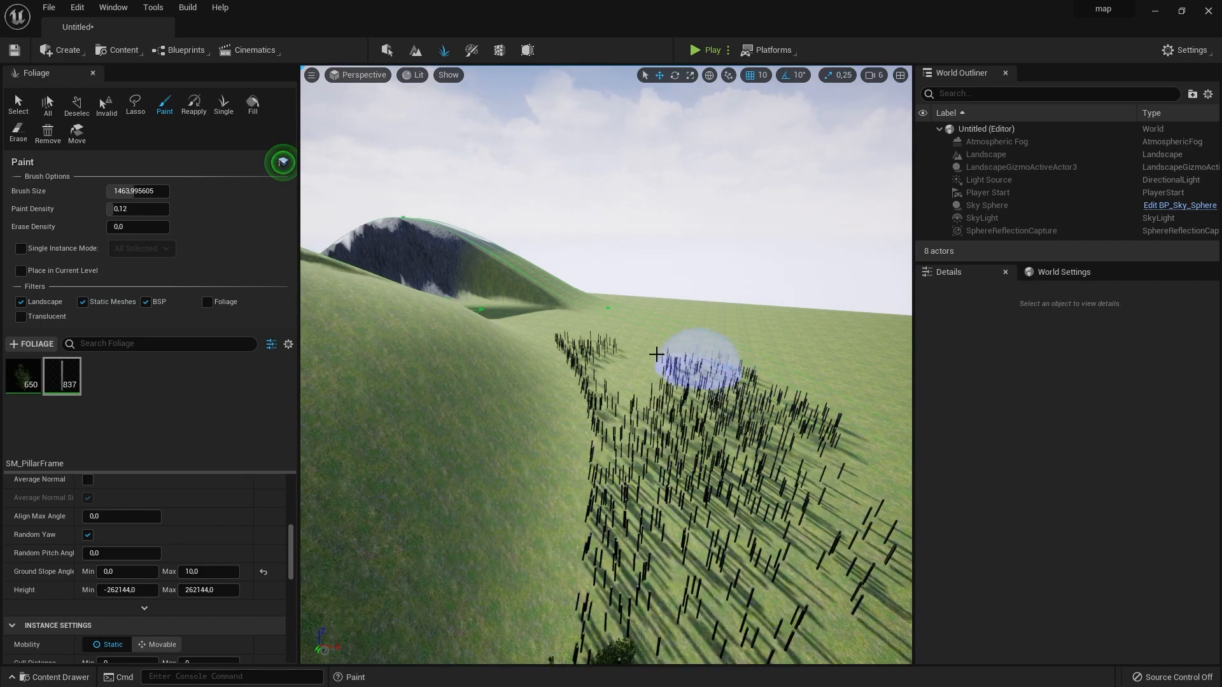
{"action": "left_click_drag", "start_coordinate": [757, 400], "coordinate": [809, 586]}
{"action": "mouse_move", "coordinate": [809, 586]}
{"action": "right_mouse_down"}
{"action": "mouse_move", "coordinate": [805, 503]}
{"action": "mouse_move", "coordinate": [773, 525]}
{"action": "mouse_move", "coordinate": [610, 514]}
{"action": "right_mouse_up"}
{"action": "key", "text": "s"}
{"action": "key", "text": "d"}
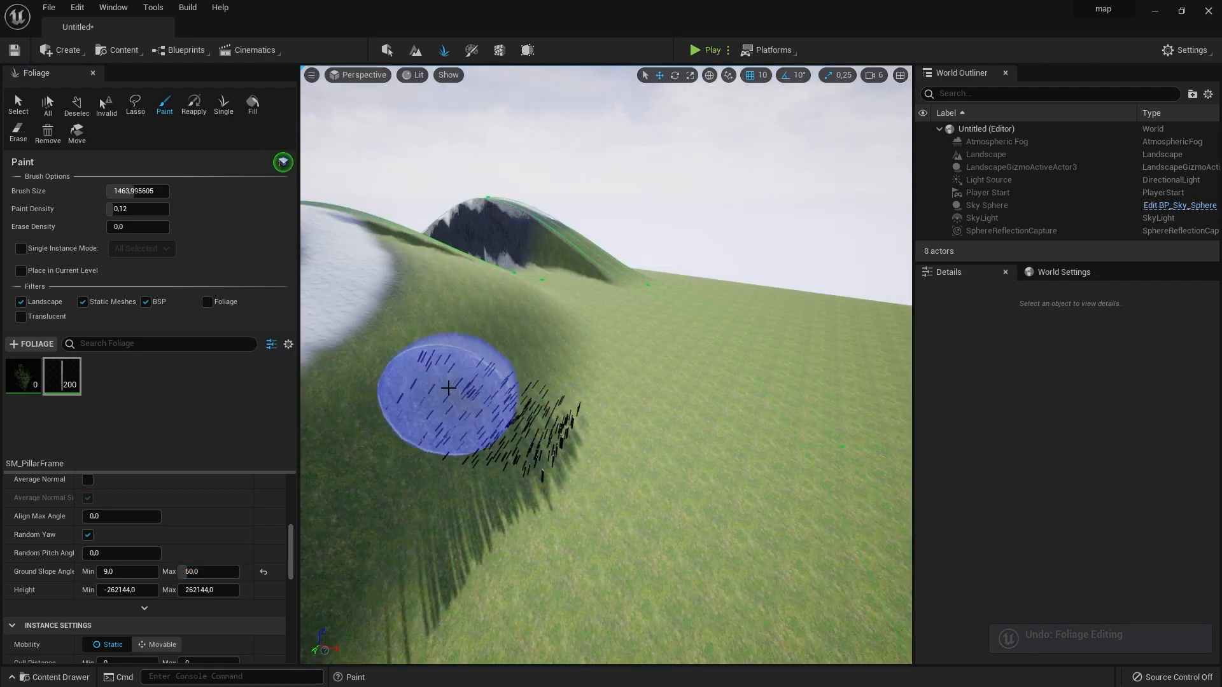
- Paint pillars on the steep mountainside with the Ground Slope Angle limited to between 9 and 60
{"action": "left_click_drag", "start_coordinate": [450, 390], "coordinate": [417, 307]}
{"action": "mouse_move", "coordinate": [501, 403]}
{"action": "left_mouse_down"}
{"action": "mouse_move", "coordinate": [535, 518]}
{"action": "mouse_move", "coordinate": [387, 513]}
{"action": "mouse_move", "coordinate": [410, 271]}
{"action": "left_mouse_up"}
{"action": "left_click_drag", "start_coordinate": [474, 230], "coordinate": [469, 355]}
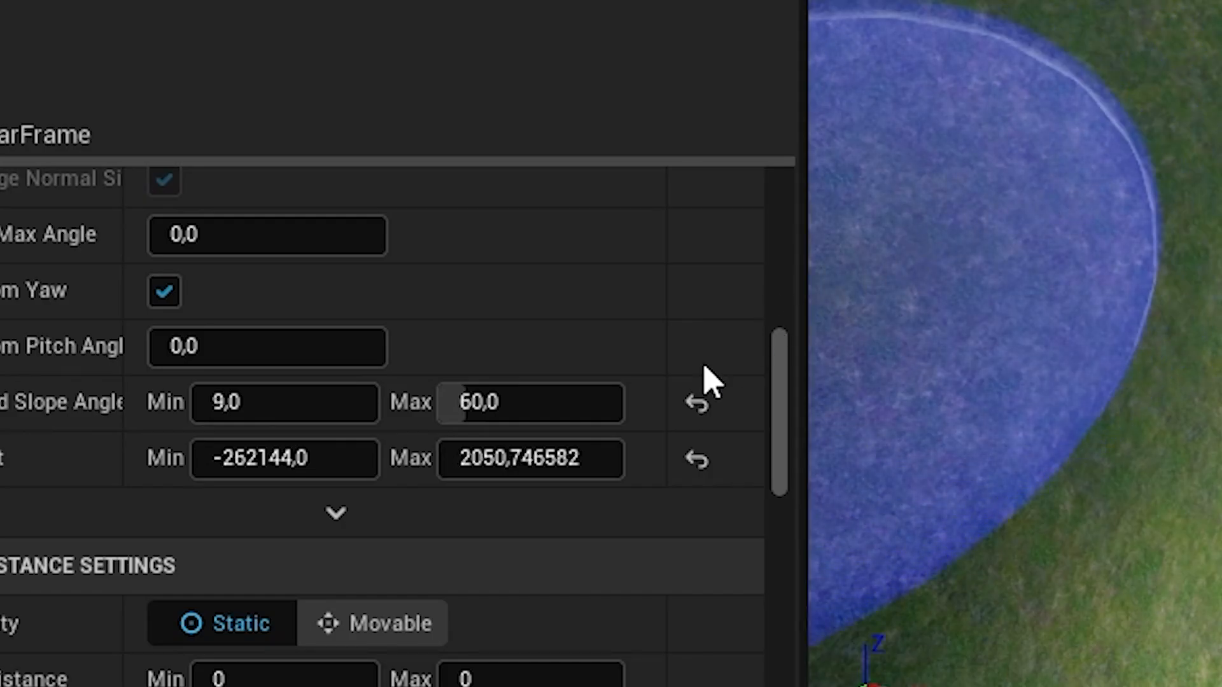
- Reset SM_PillarFrame's Ground Slope Angle and paint pillars over the flat ground and lower mountainside with a maximum Height of about 2050
{"action": "left_click", "coordinate": [700, 406]}
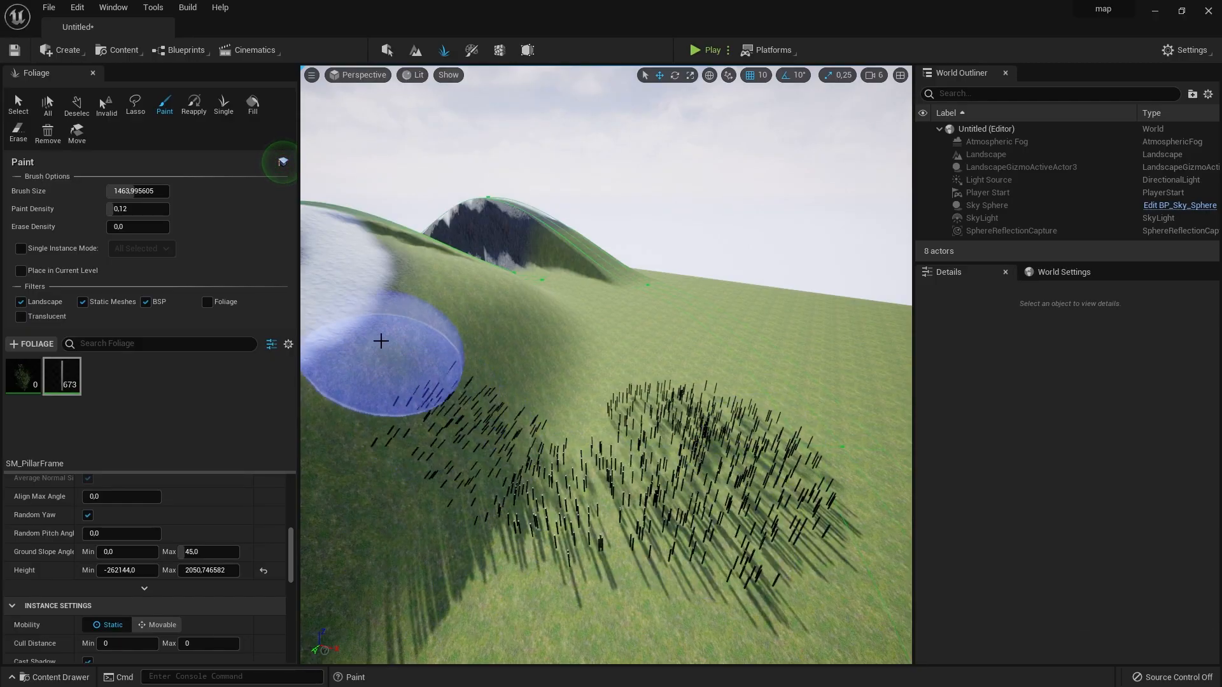
{"action": "mouse_move", "coordinate": [381, 341]}
{"action": "left_mouse_down"}
{"action": "mouse_move", "coordinate": [356, 280]}
{"action": "mouse_move", "coordinate": [478, 319]}
{"action": "left_mouse_up"}
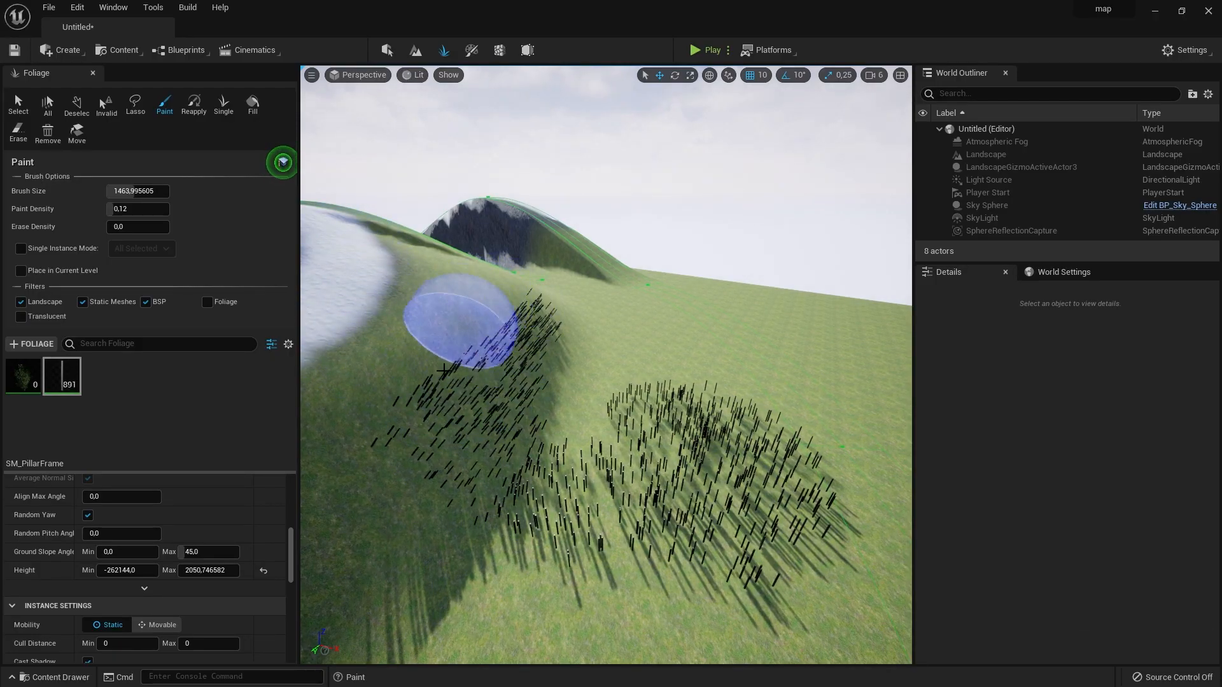
{"action": "left_click_drag", "start_coordinate": [448, 360], "coordinate": [436, 485]}
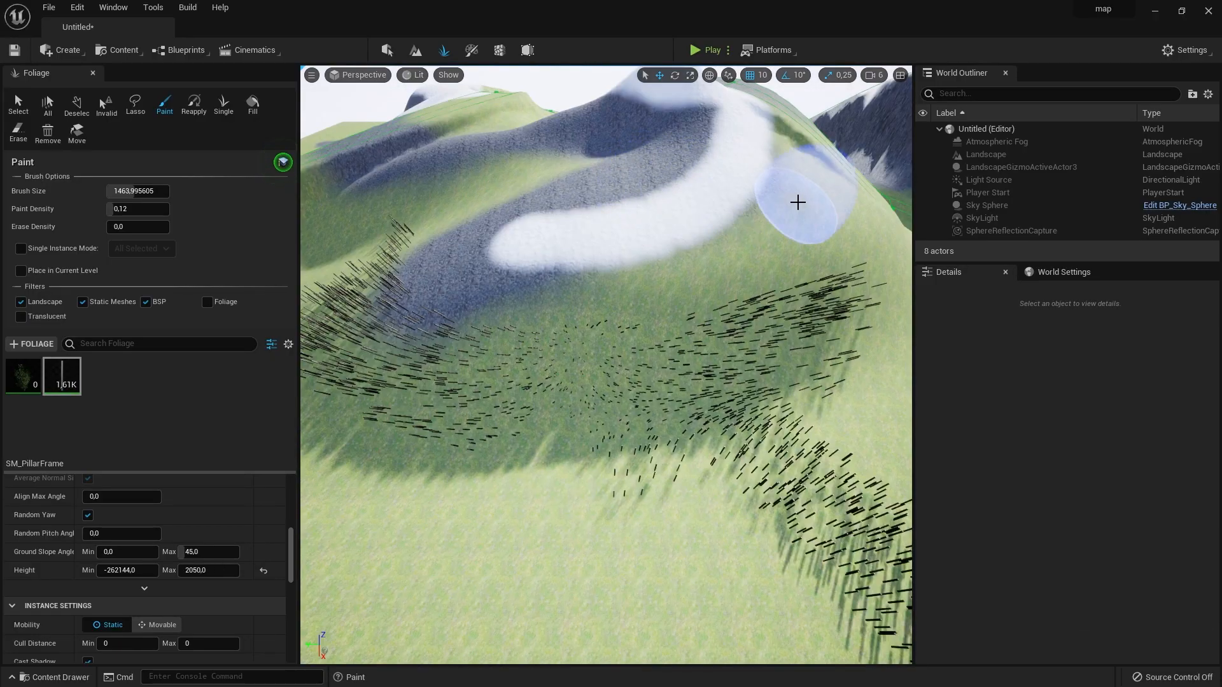
{"action": "right_click_drag", "start_coordinate": [796, 199], "coordinate": [796, 255]}
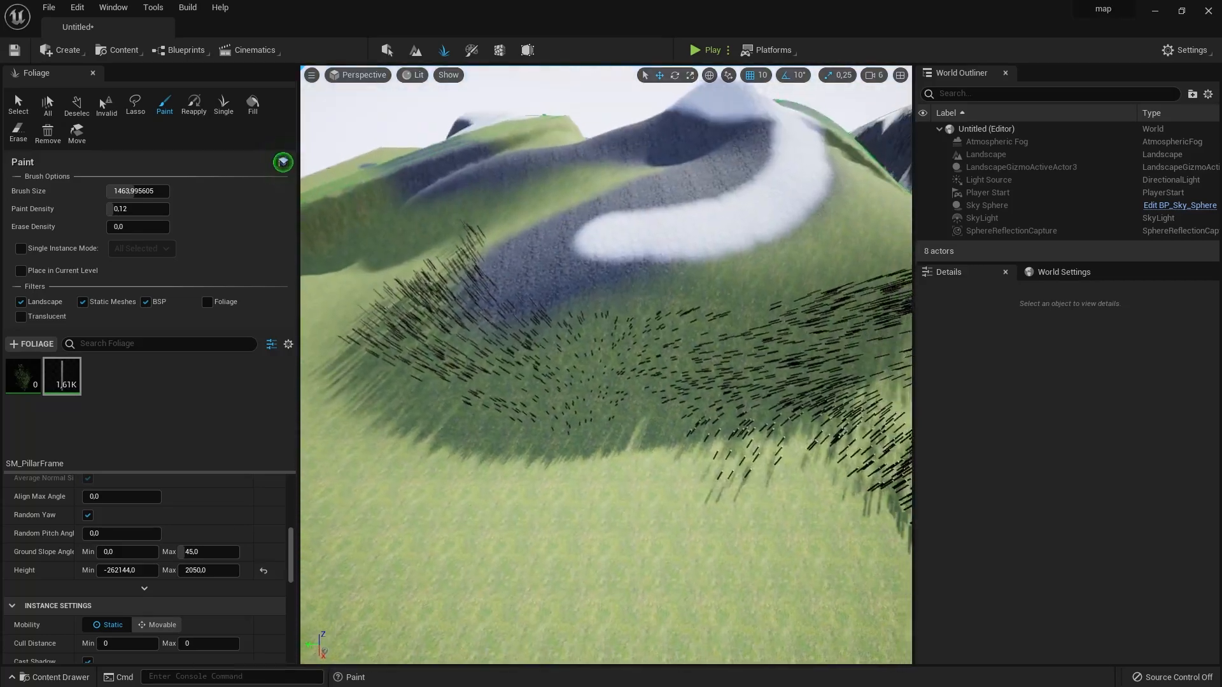
{"action": "right_click_drag", "start_coordinate": [623, 213], "coordinate": [622, 175]}
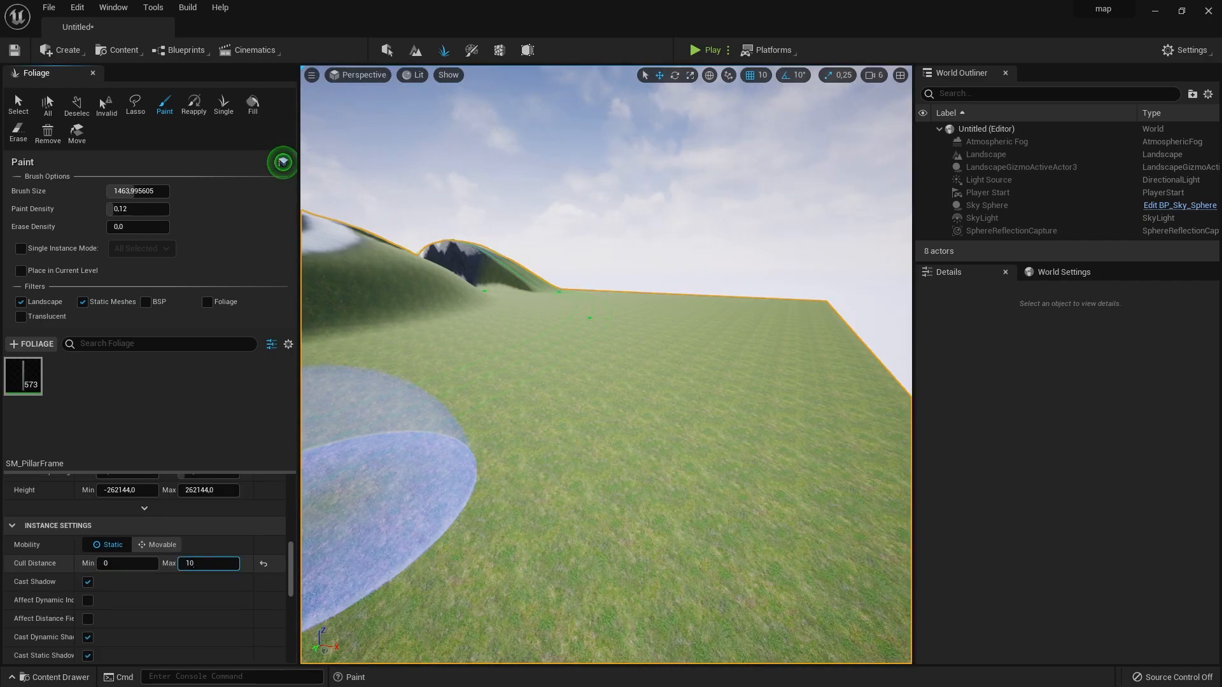
- Set SM_PillarFrame's maximum Cull Distance to 1000 and approach the painted pillars to check when they are drawn
{"action": "mouse_move", "coordinate": [548, 490]}
{"action": "right_mouse_down"}
{"action": "mouse_move", "coordinate": [549, 509]}
{"action": "mouse_move", "coordinate": [595, 509]}
{"action": "mouse_move", "coordinate": [515, 509]}
{"action": "mouse_move", "coordinate": [500, 466]}
{"action": "right_mouse_up"}
{"action": "key", "text": "w"}
{"action": "key", "text": "w"}
{"action": "key", "text": "w"}
{"action": "key", "text": "w"}
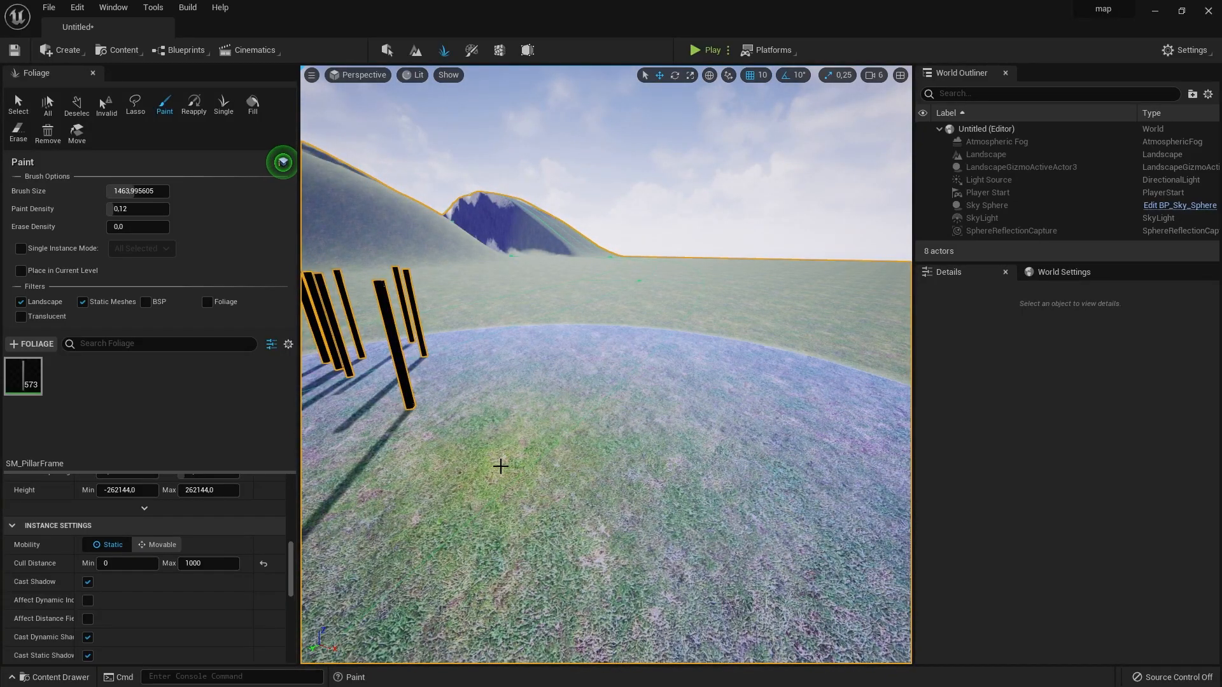